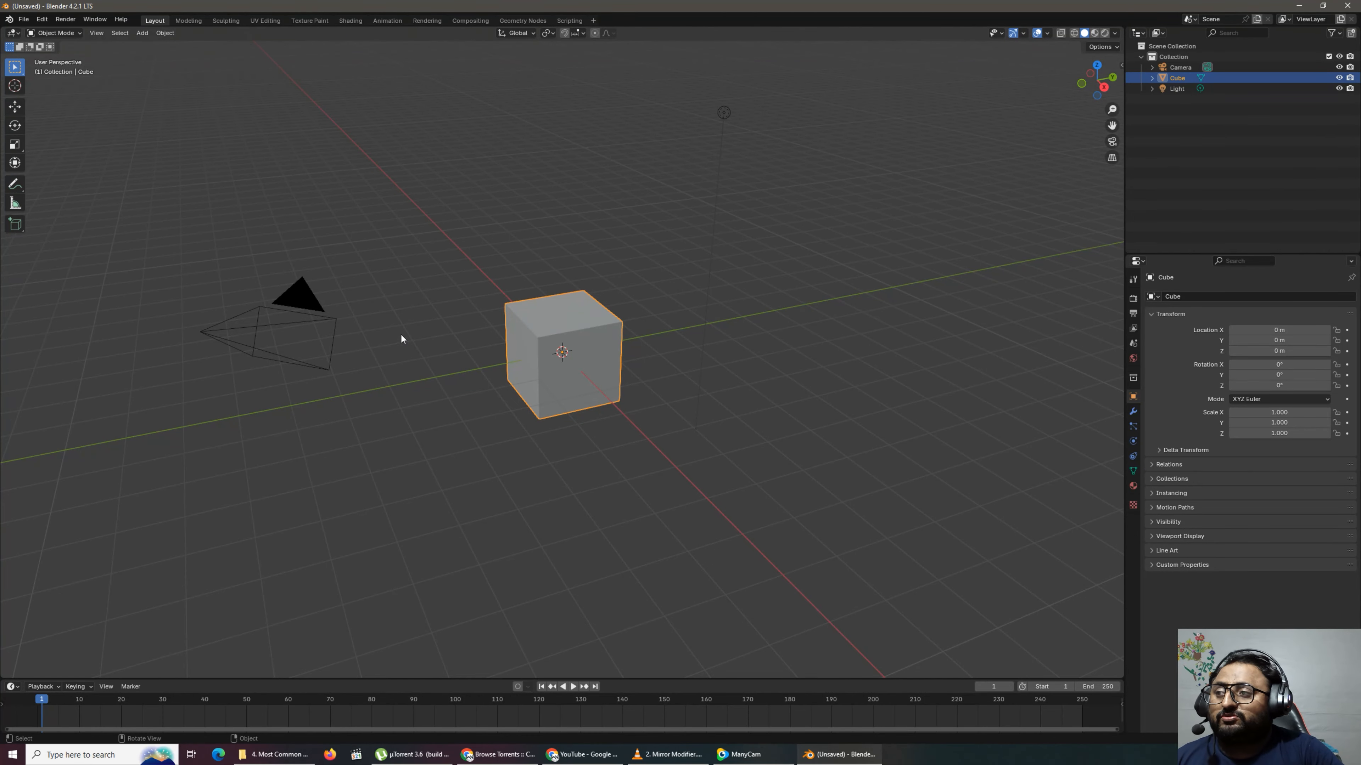
Delete the default camera, cube and light and add a Monkey mesh at the world origin.
left_click_drag(856, 55, 75, 543)
key("Delete")
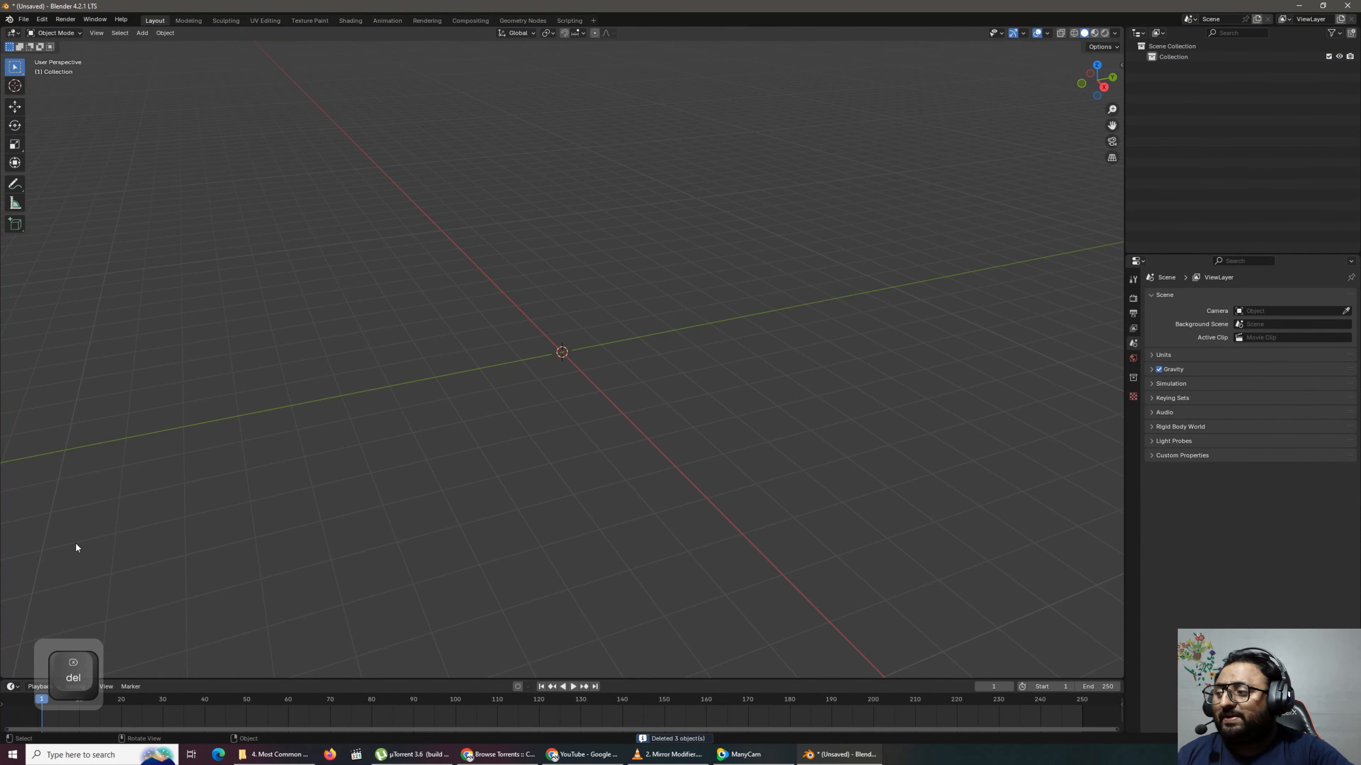
key("shift")
key("shift+a")
mouse_move(76, 543)
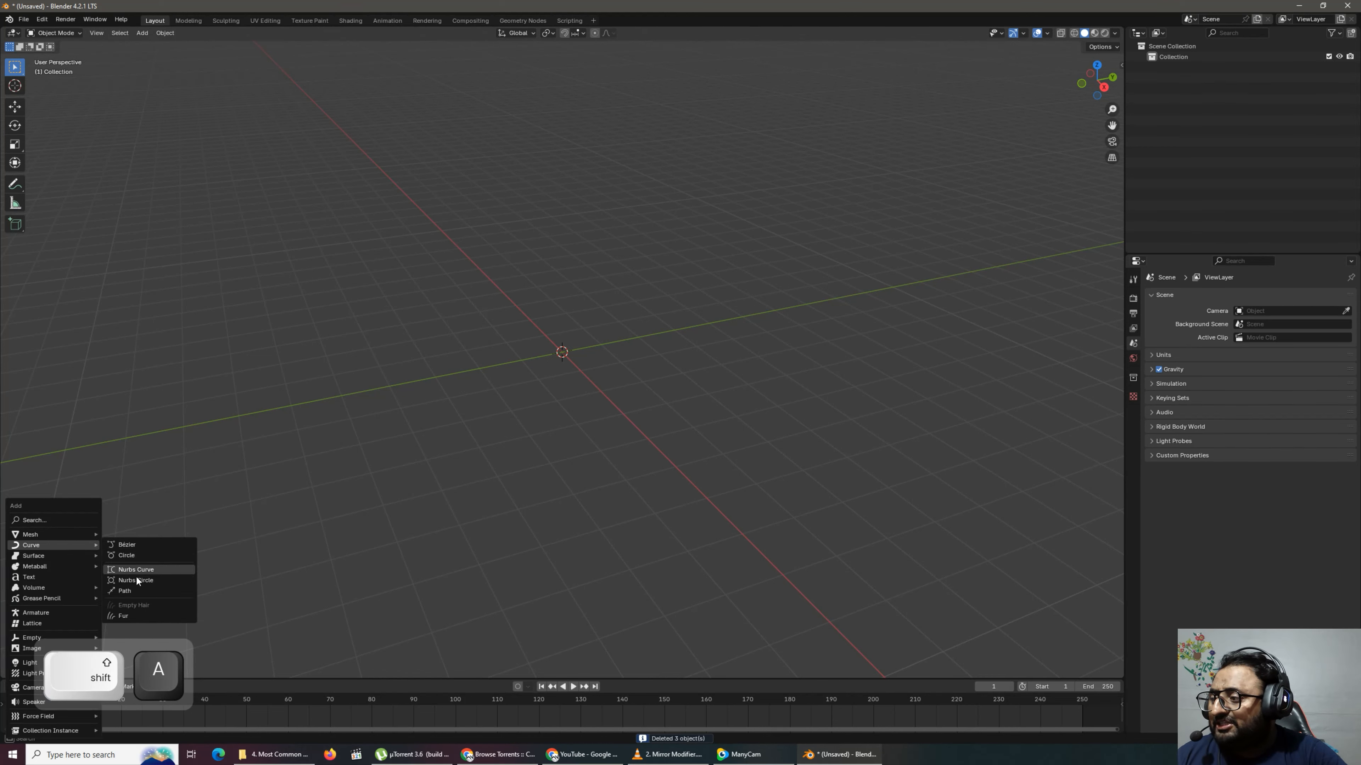
key("shift+a")
mouse_move(556, 194)
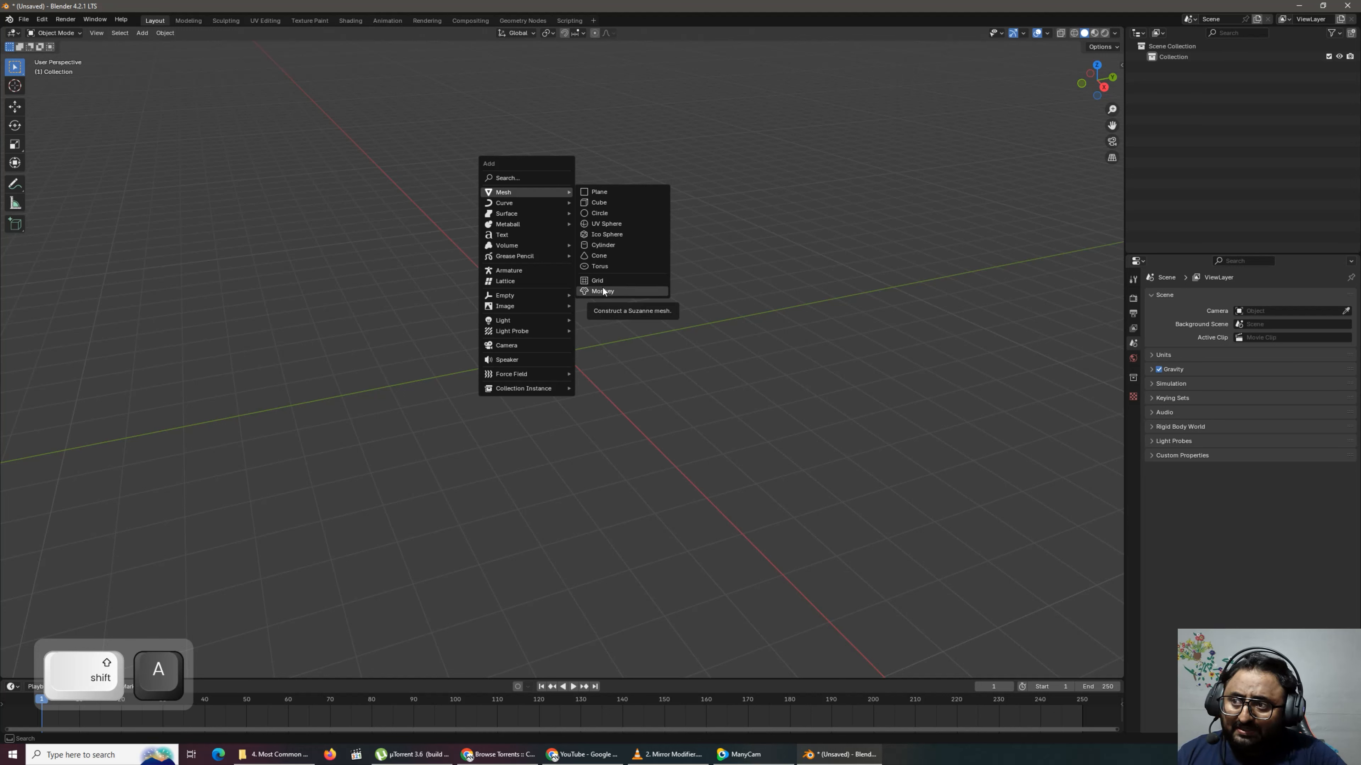
left_click(619, 290)
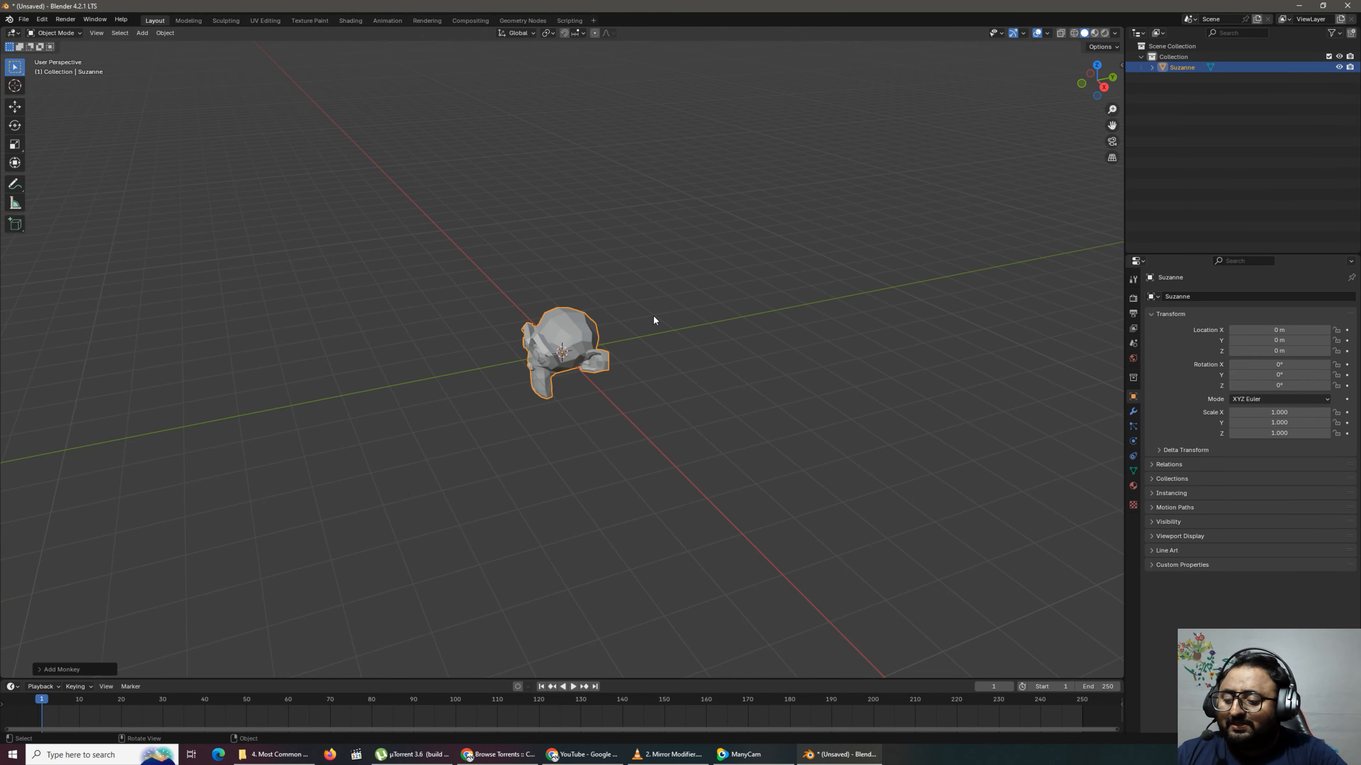
Raise the monkey head along Z to about 1.1 m and scale it up uniformly to about 4.28.
key("g")
key("z")
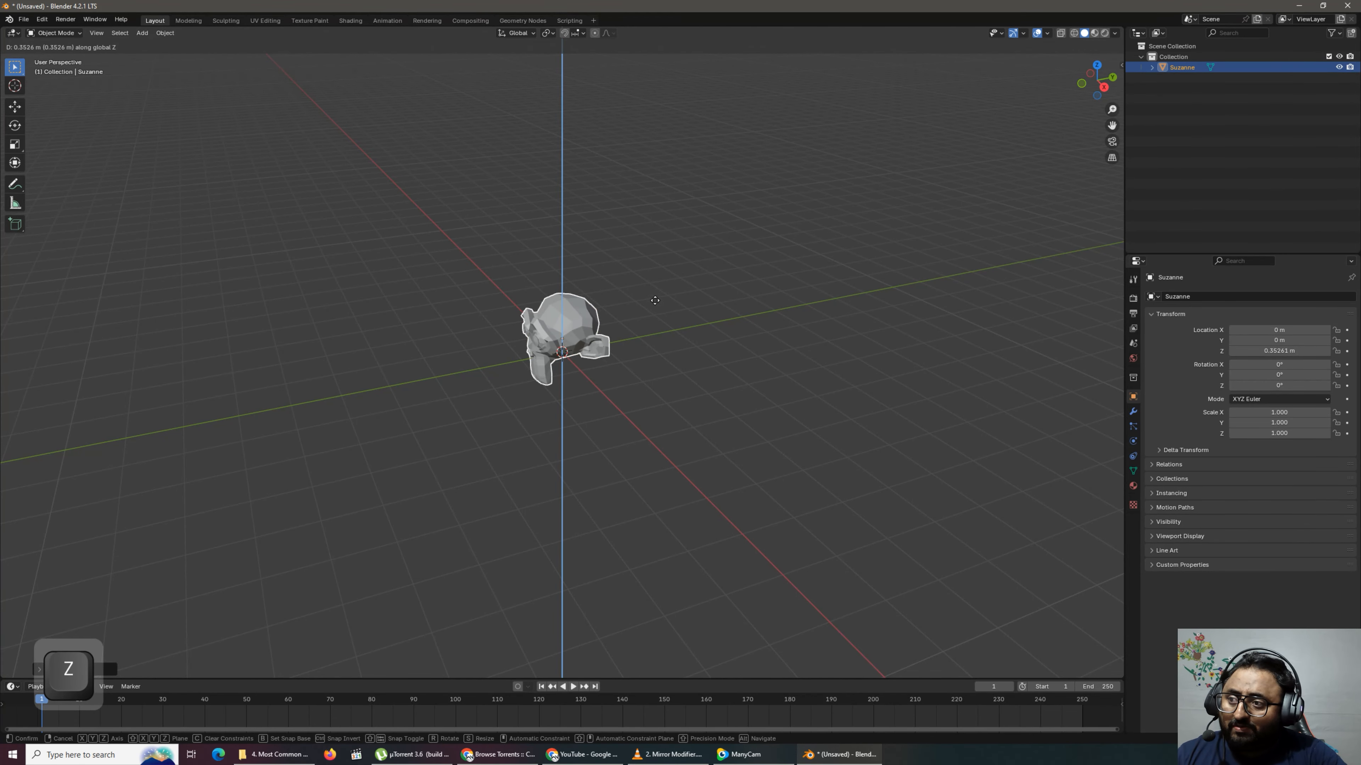
left_click(659, 277)
left_click_drag(659, 277, 600, 397, "alt")
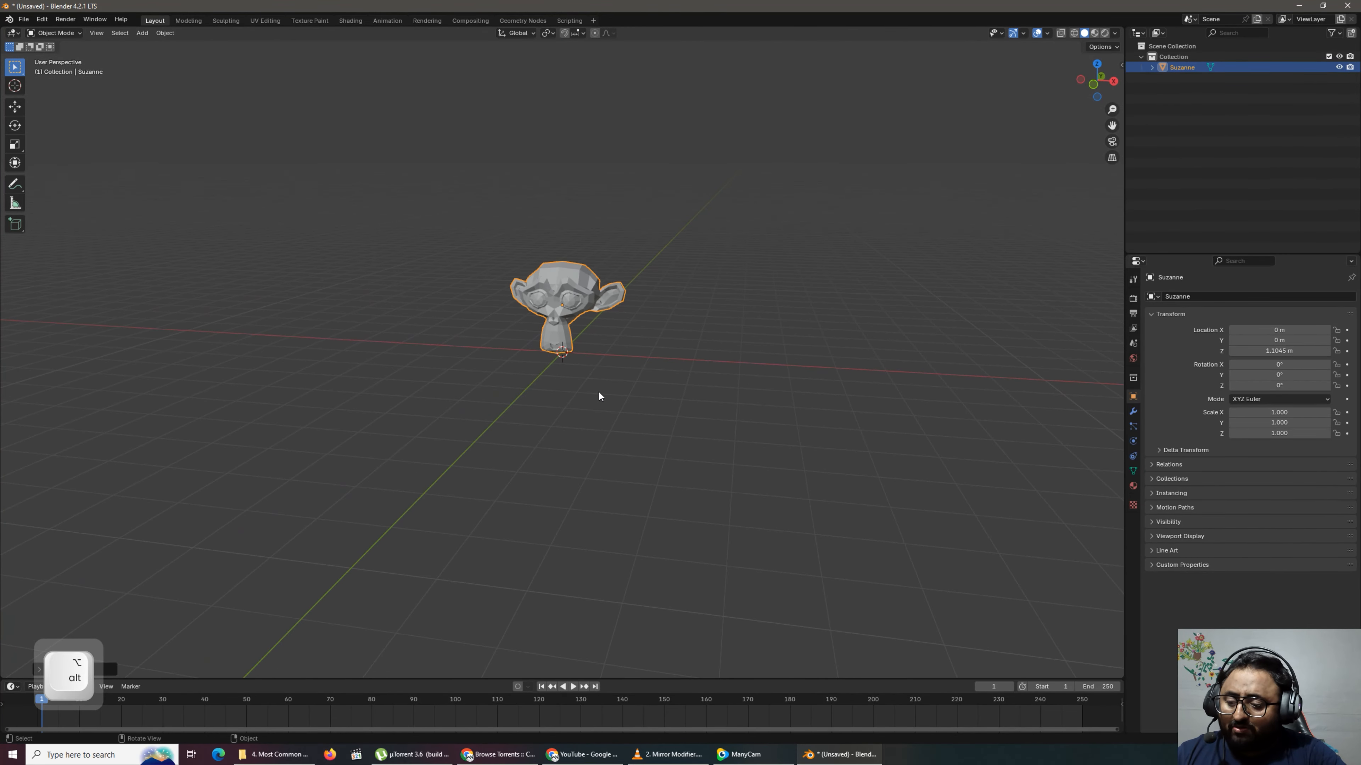
key("s")
left_click(781, 492)
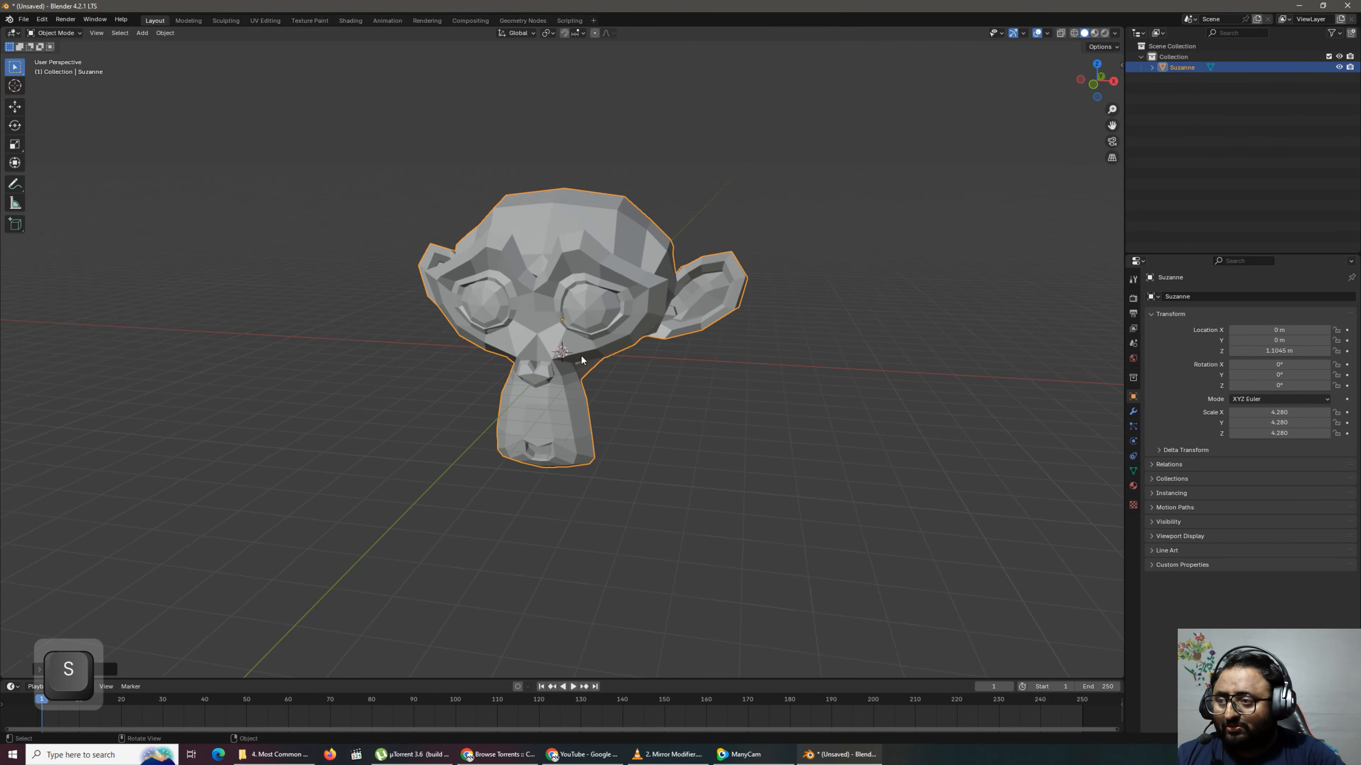
In front orthographic view, move the monkey head along Z to about 4.43 m so its chin sits just above the ground line.
left_click_drag(583, 360, 526, 422, "alt")
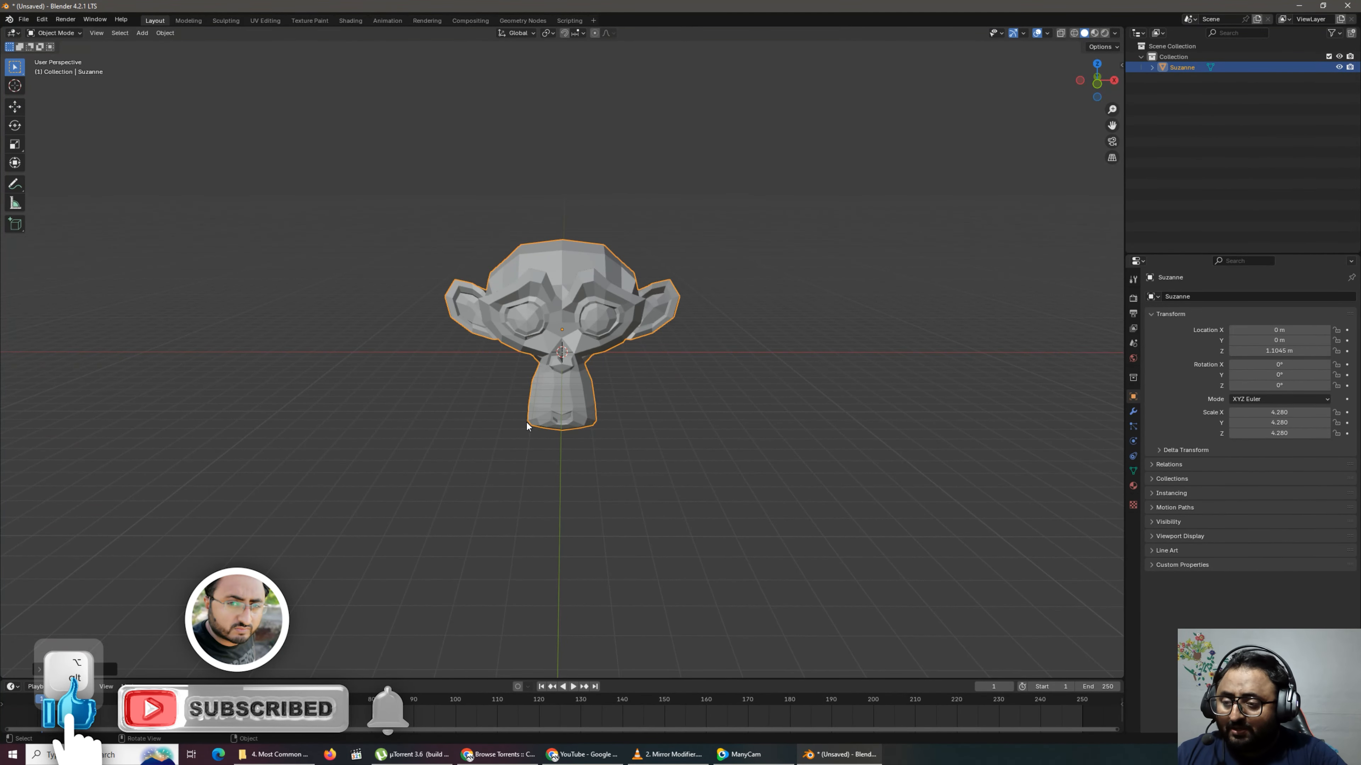
key("KP_1")
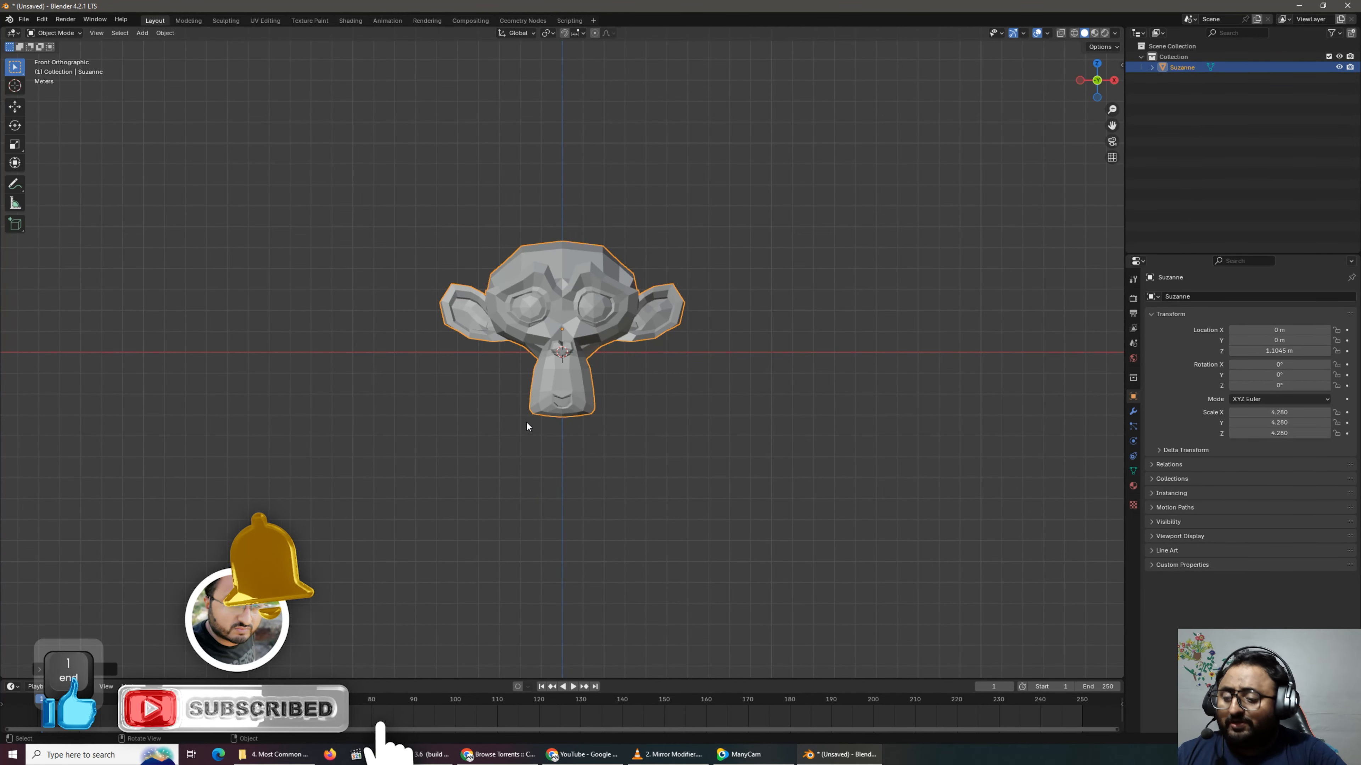
key("g")
key("z")
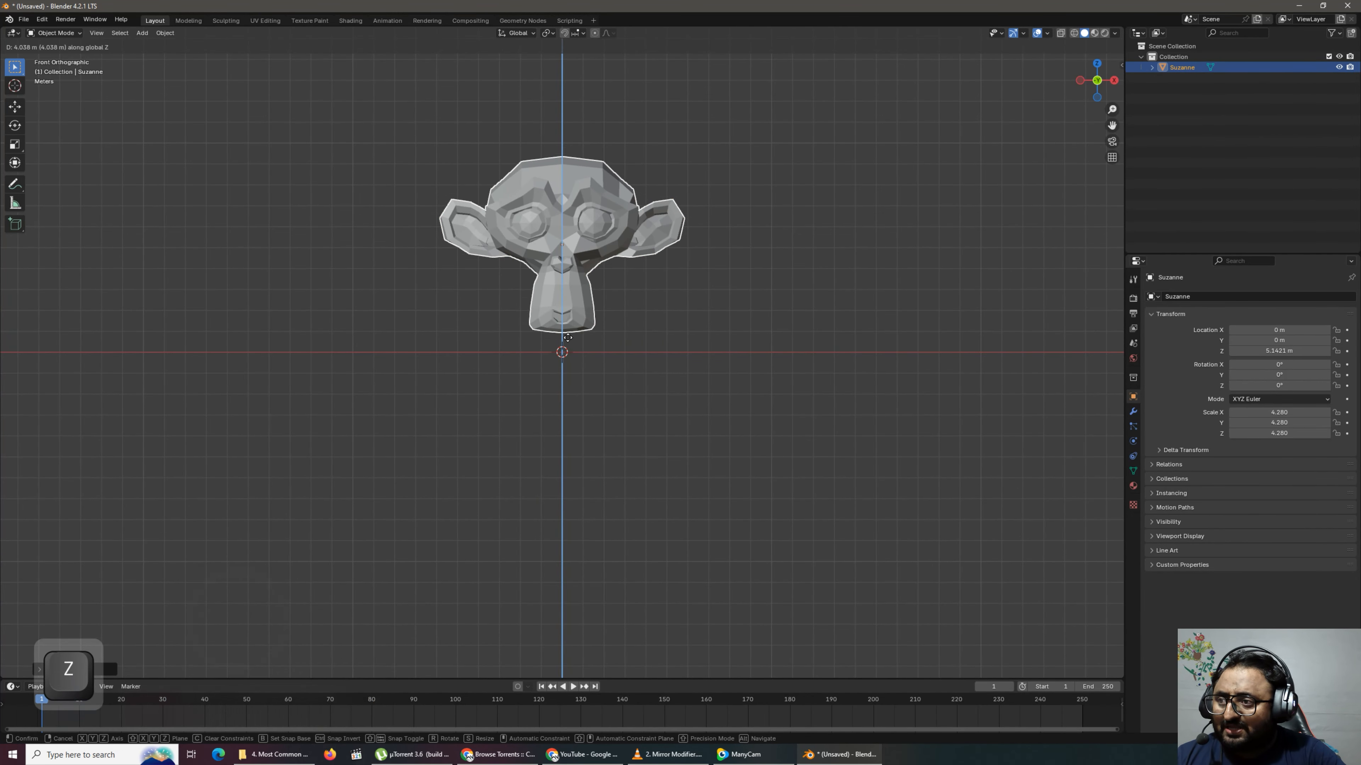
left_click(566, 359)
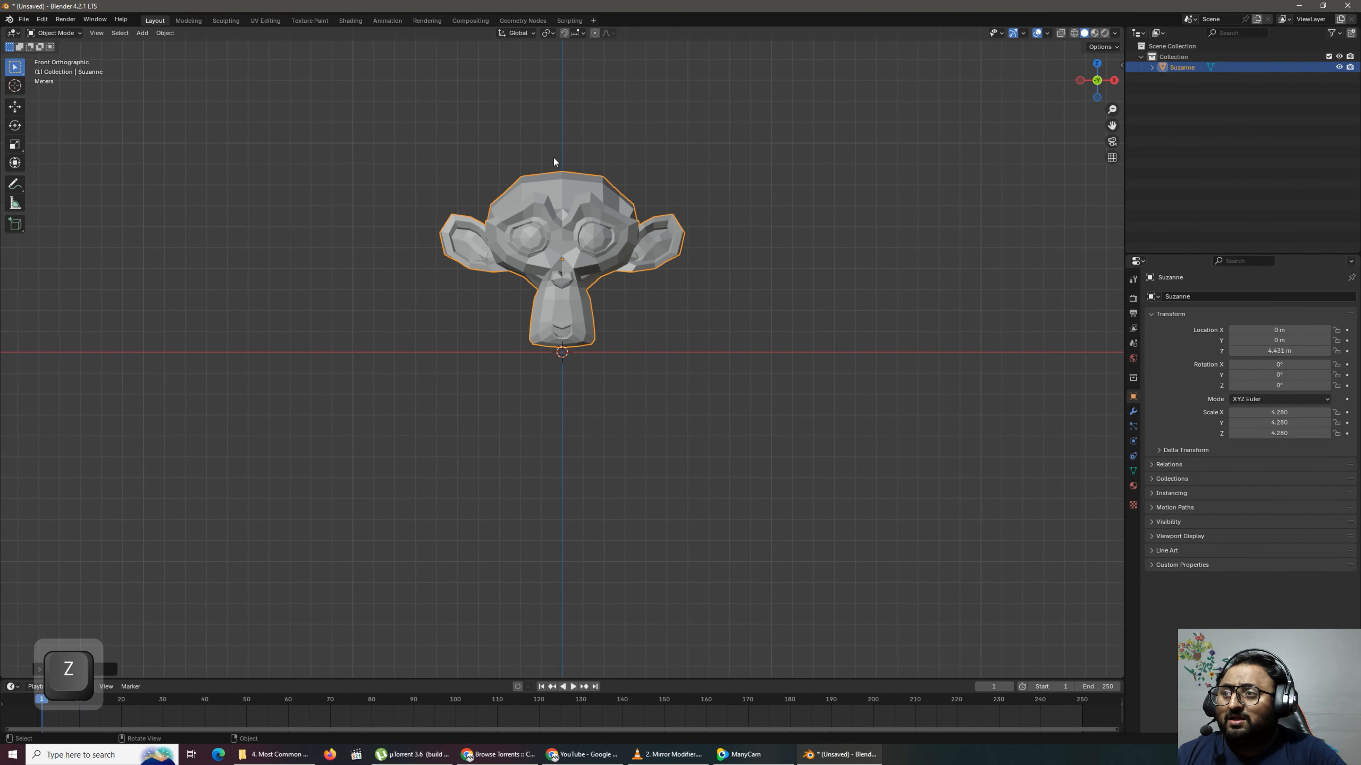
Examine the monkey head's symmetric mesh topology in Edit Mode with nothing selected, and return to Object Mode.
key("Tab")
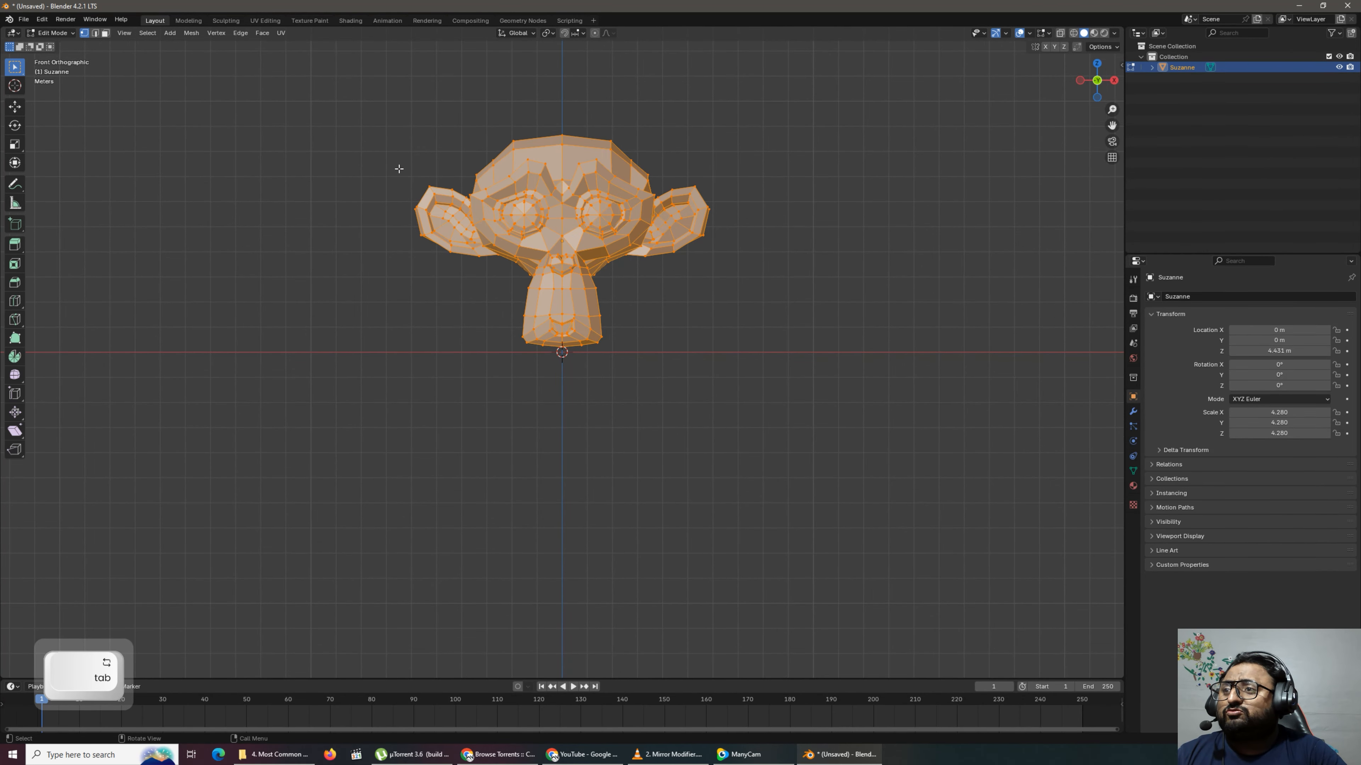
left_click(375, 174)
scroll(578, 92, "up", 3)
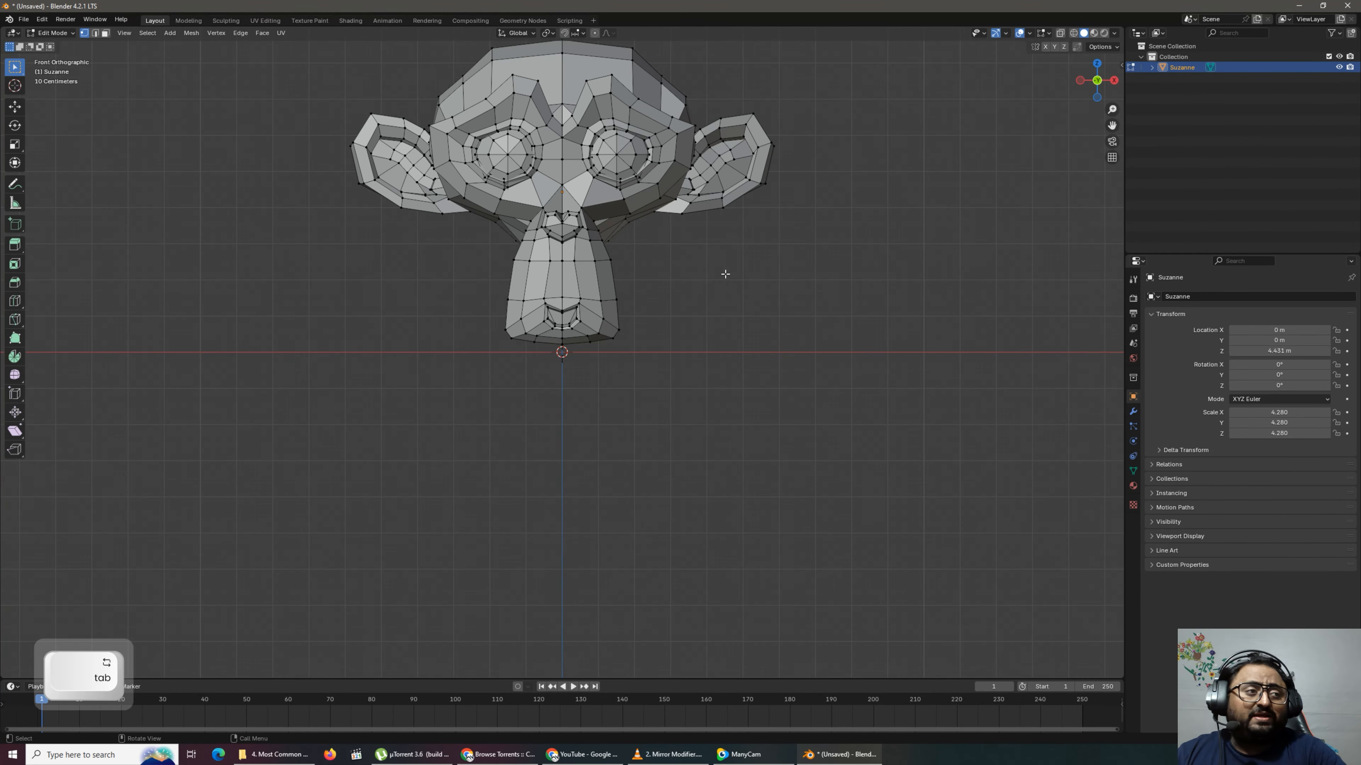
scroll(718, 260, "up", 1)
middle_click_drag(686, 228, 758, 367, "shift")
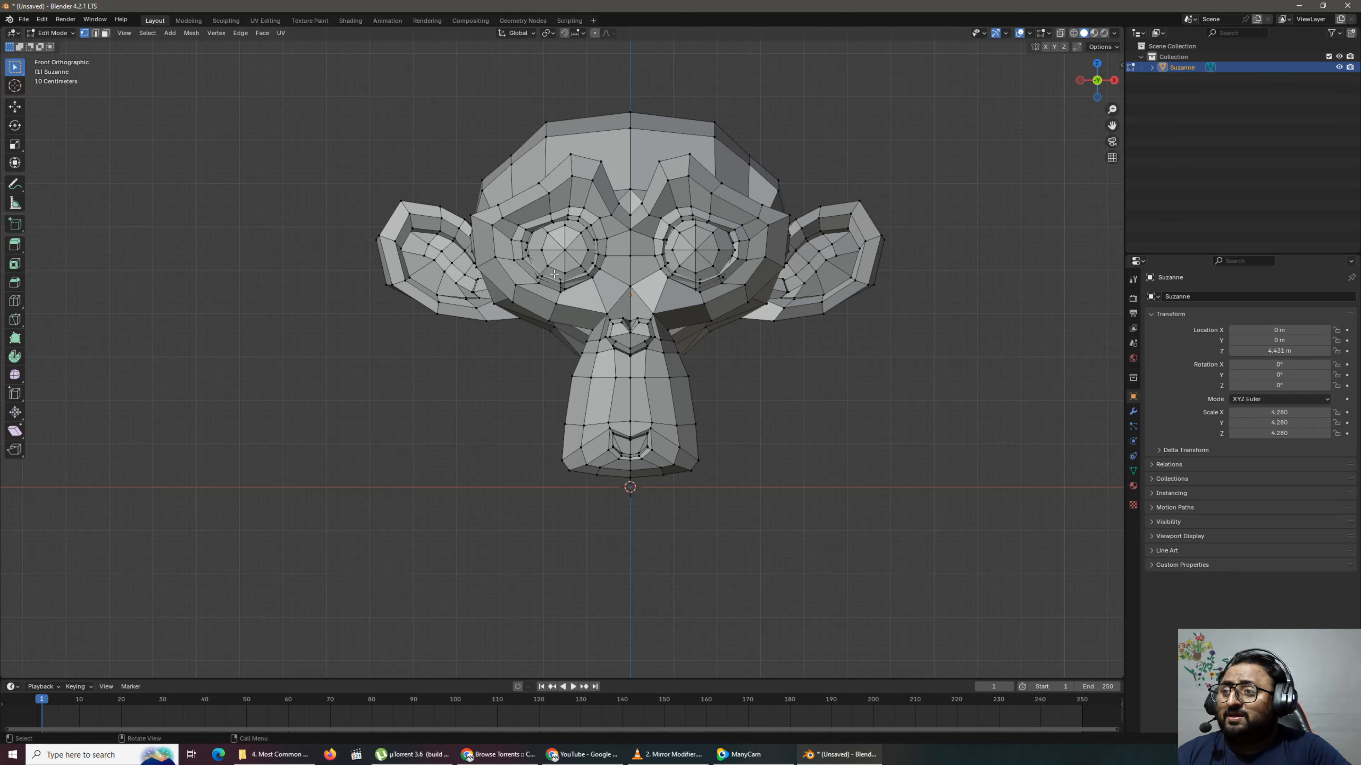
middle_click_drag(757, 311, 747, 323)
scroll(747, 324, "down", 1)
key("Tab")
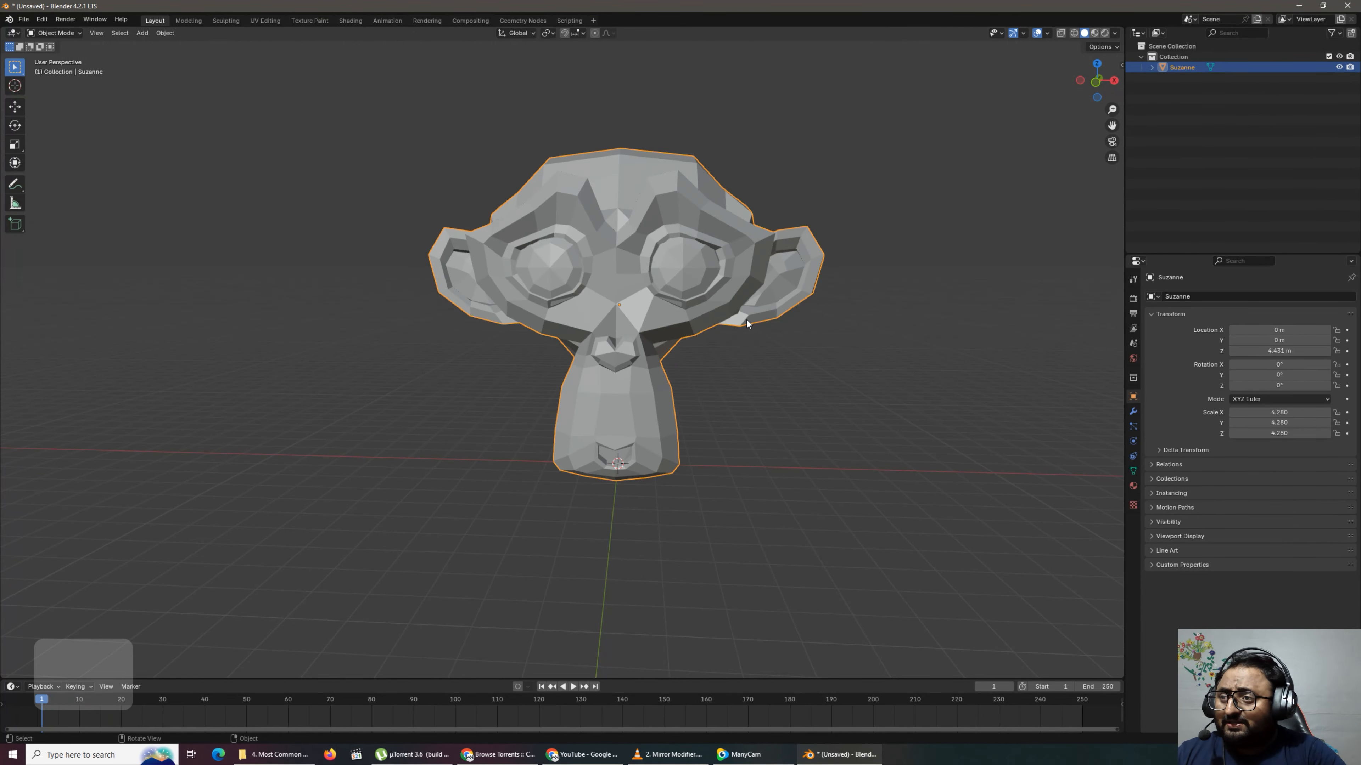
Add a Cube mesh to the scene at the world origin.
scroll(748, 323, "down", 3)
middle_click_drag(274, 319, 355, 366)
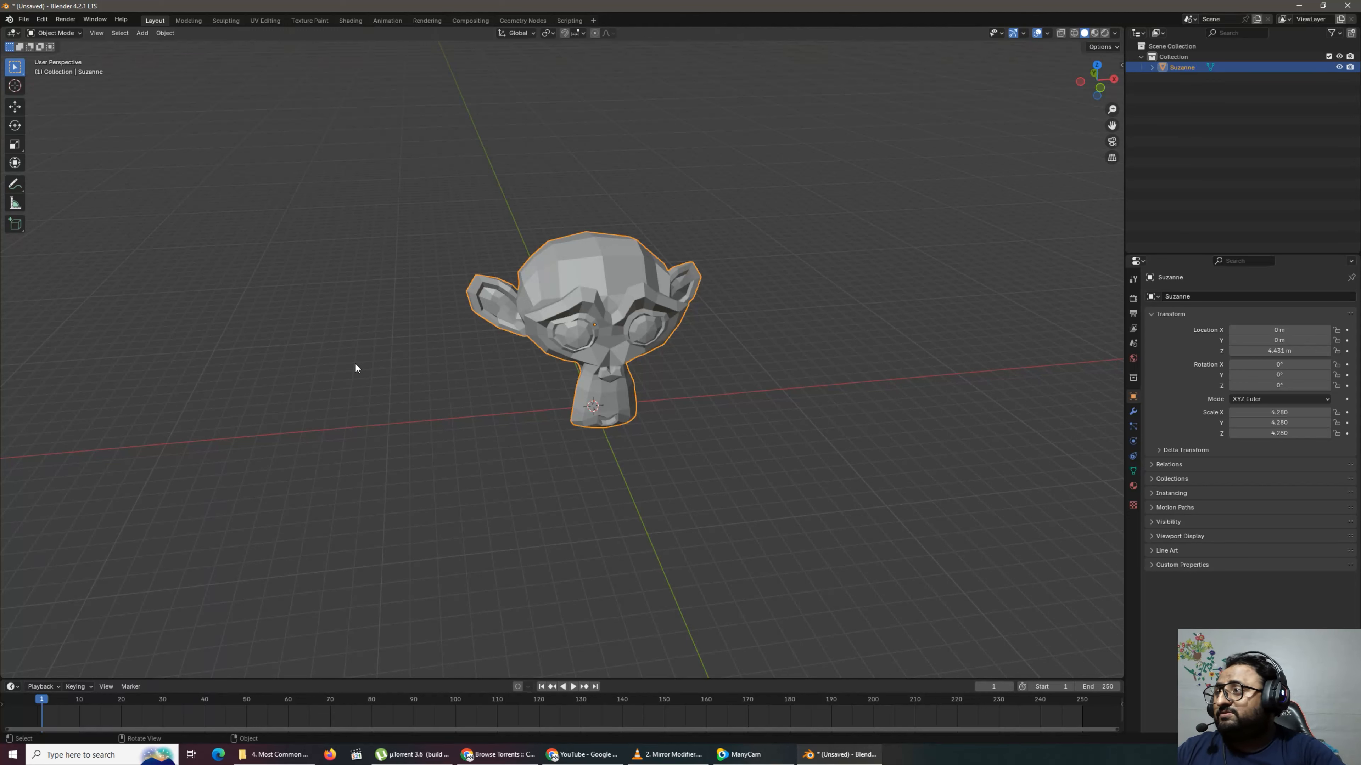
key("shift+a")
mouse_move(219, 304)
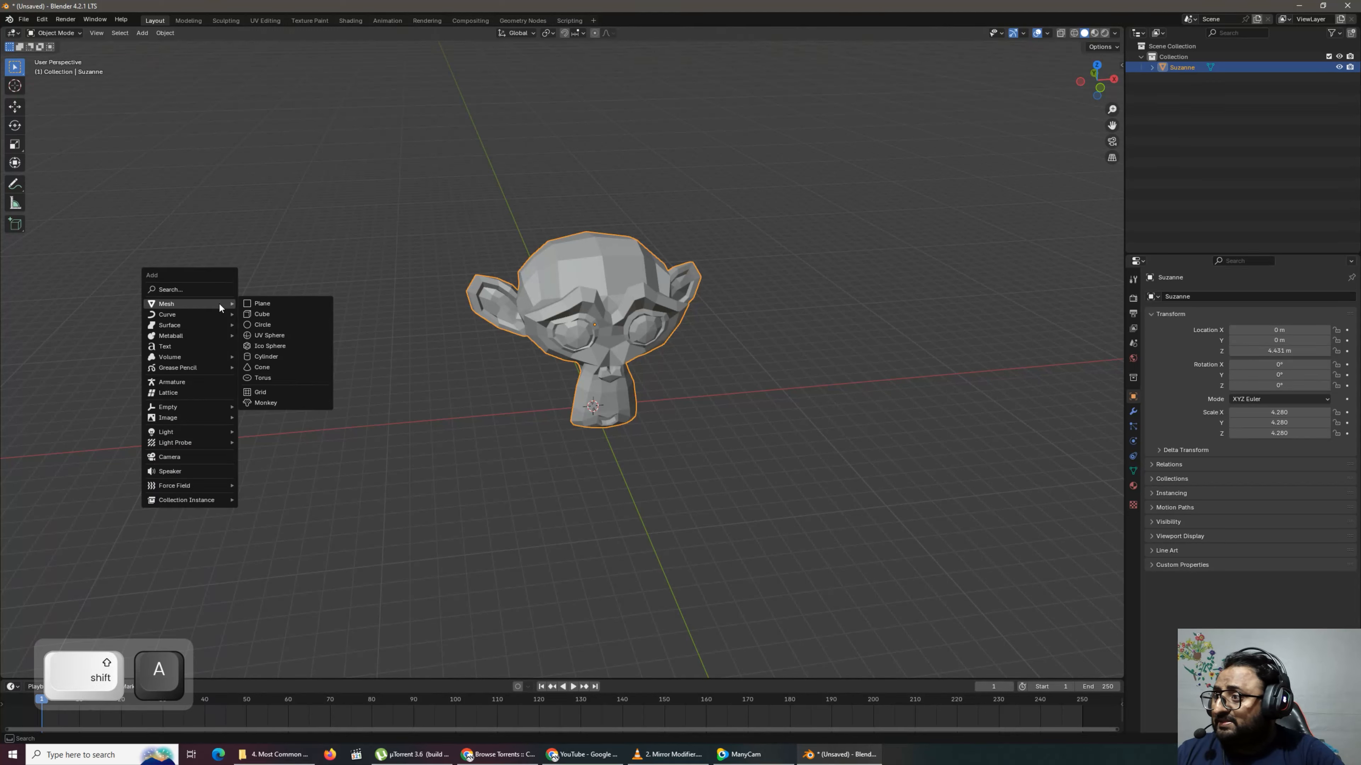
left_click(267, 315)
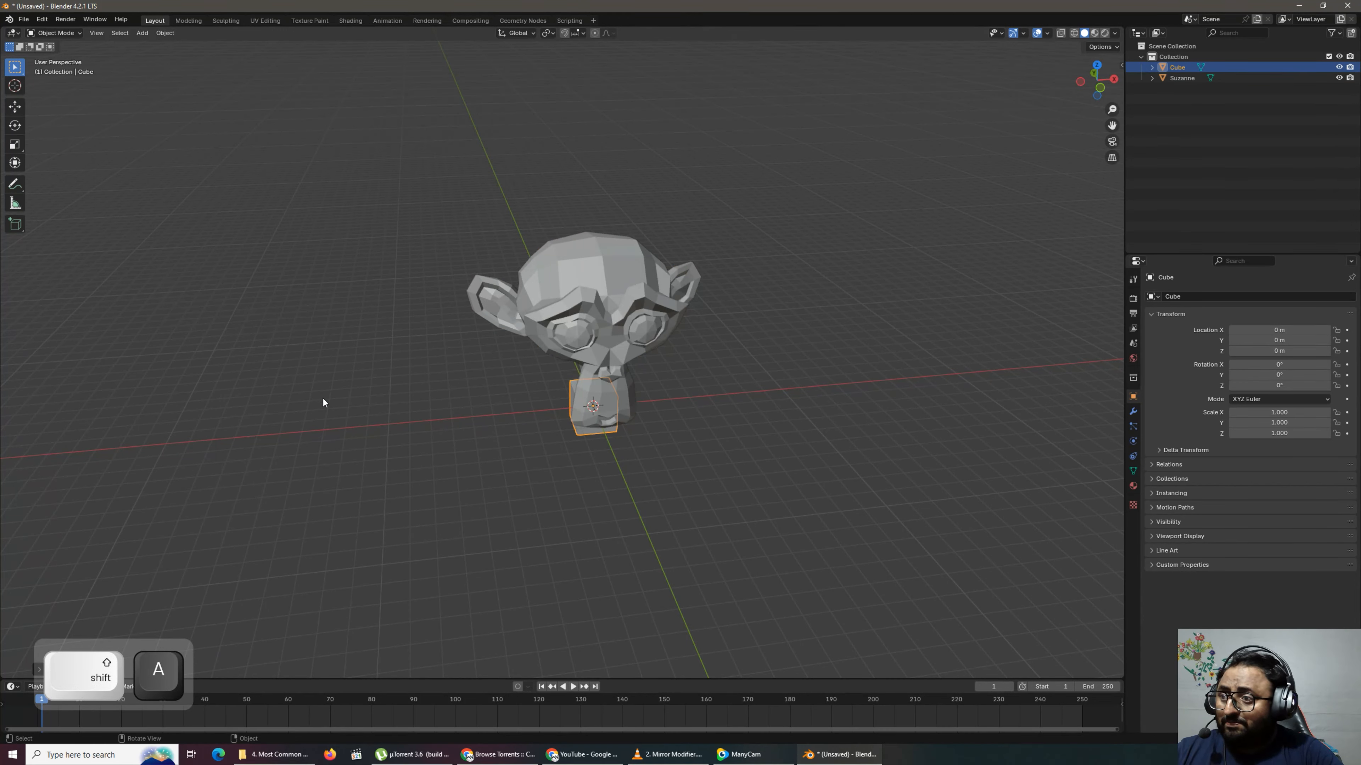
Move the cube along X to about -15.64 m and scale it up uniformly to about 3.78.
key("g")
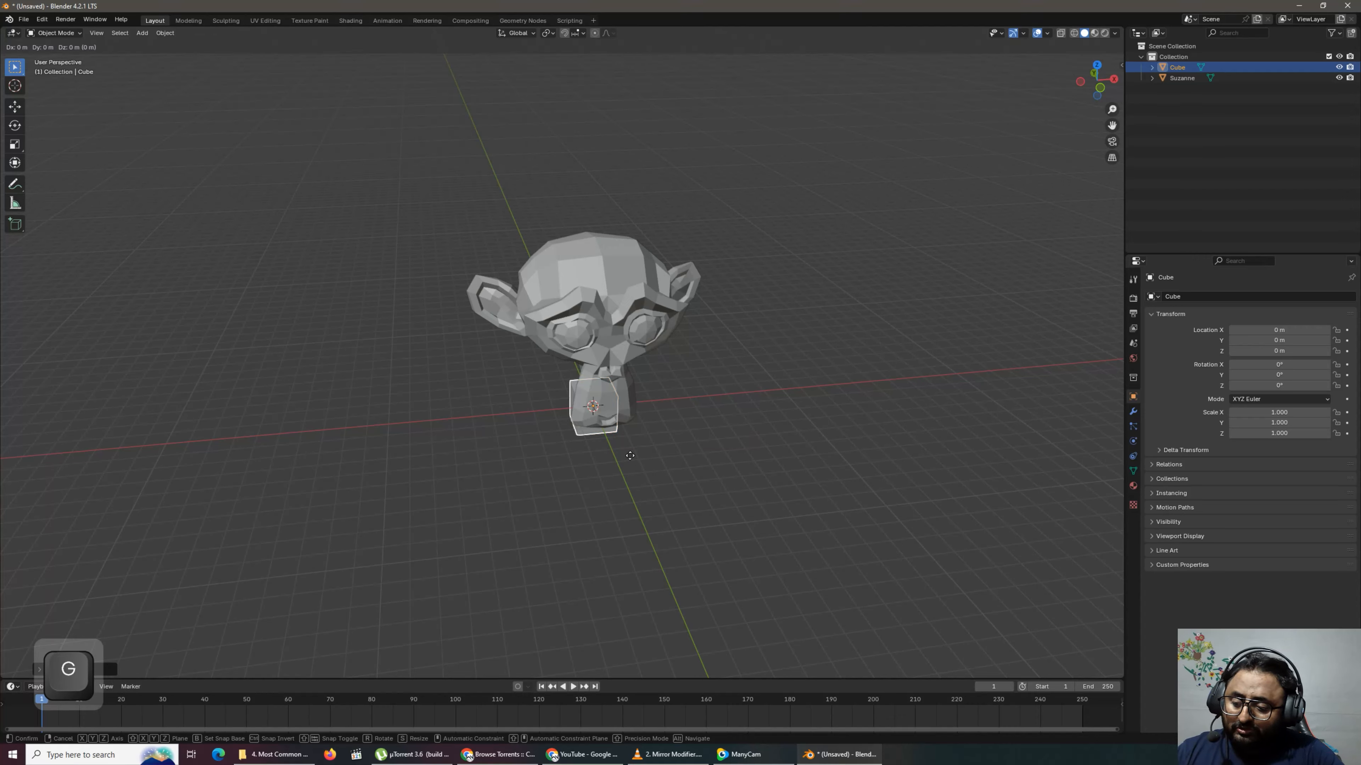
key("y")
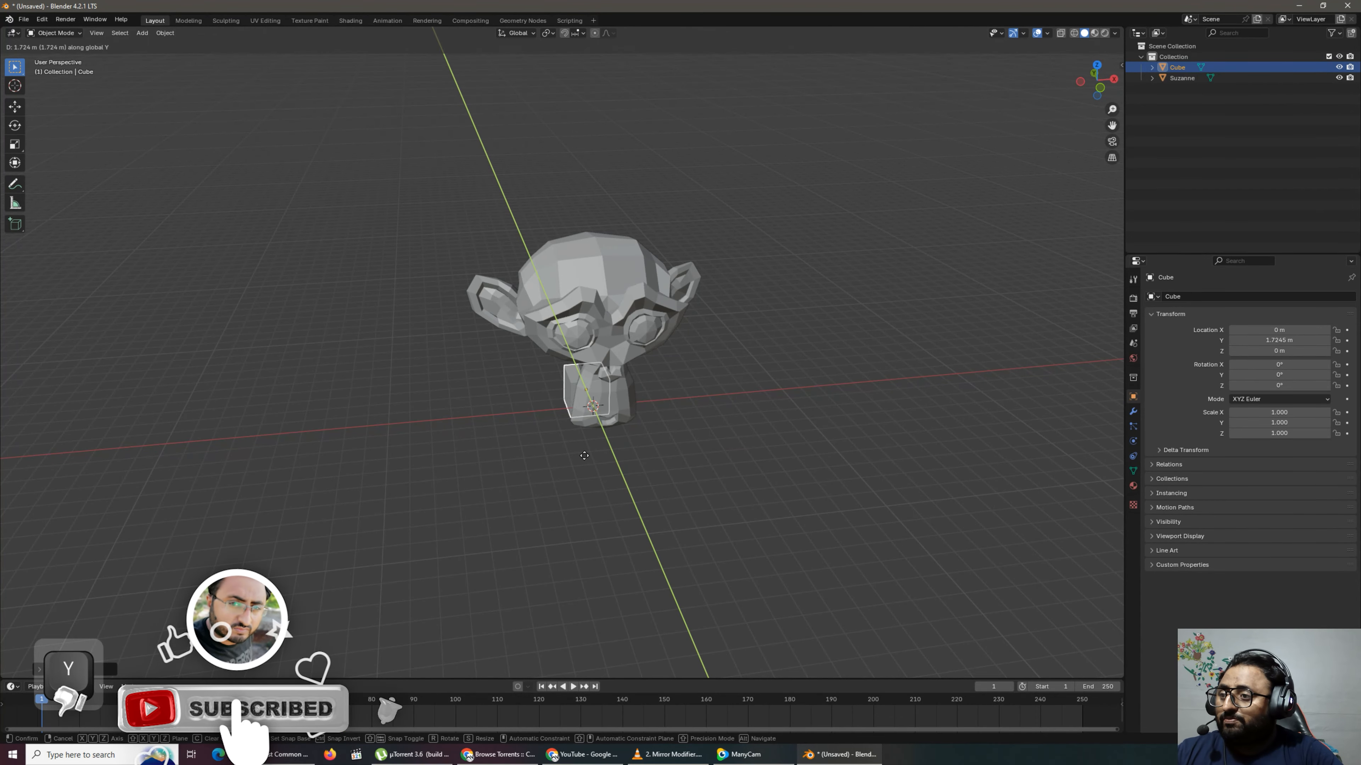
key("x")
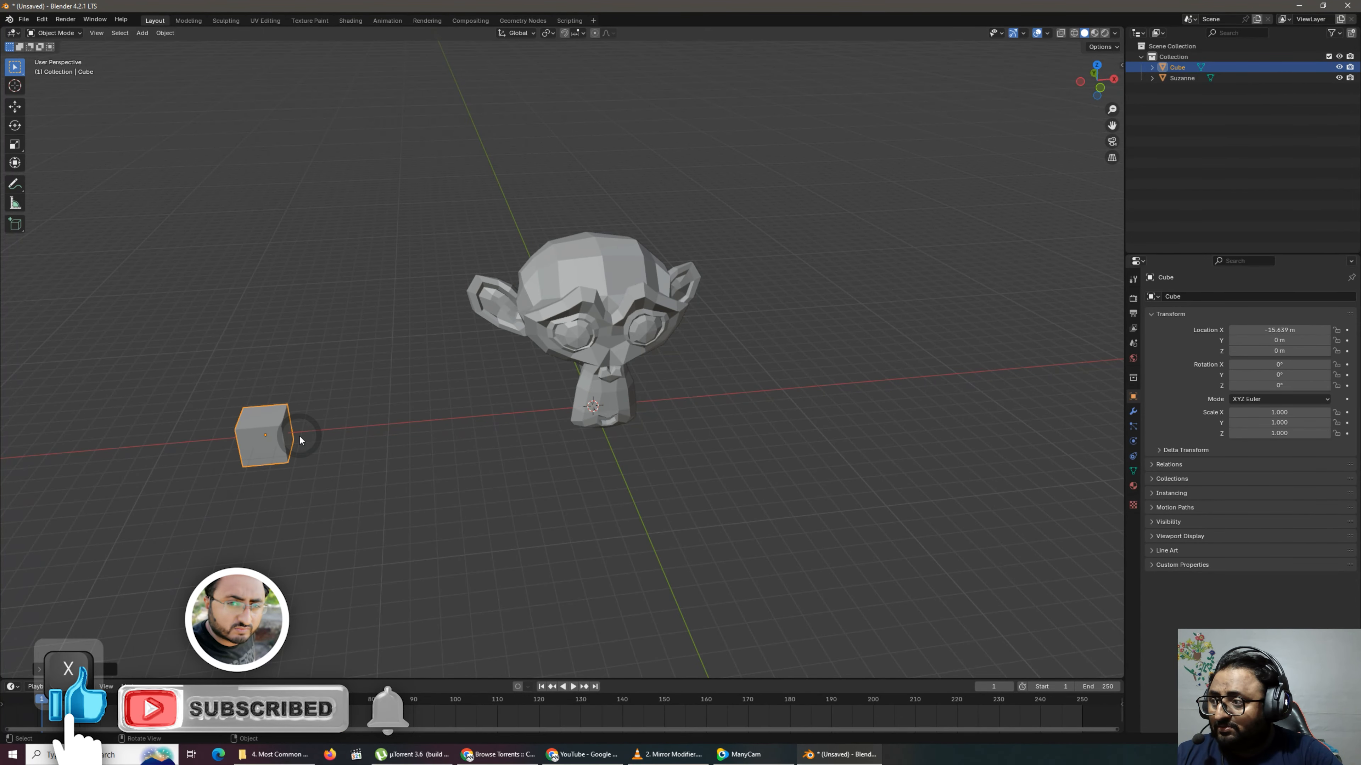
key("s")
left_click(383, 477)
Subdivide all of the cube's faces once in Edit Mode.
key("w")
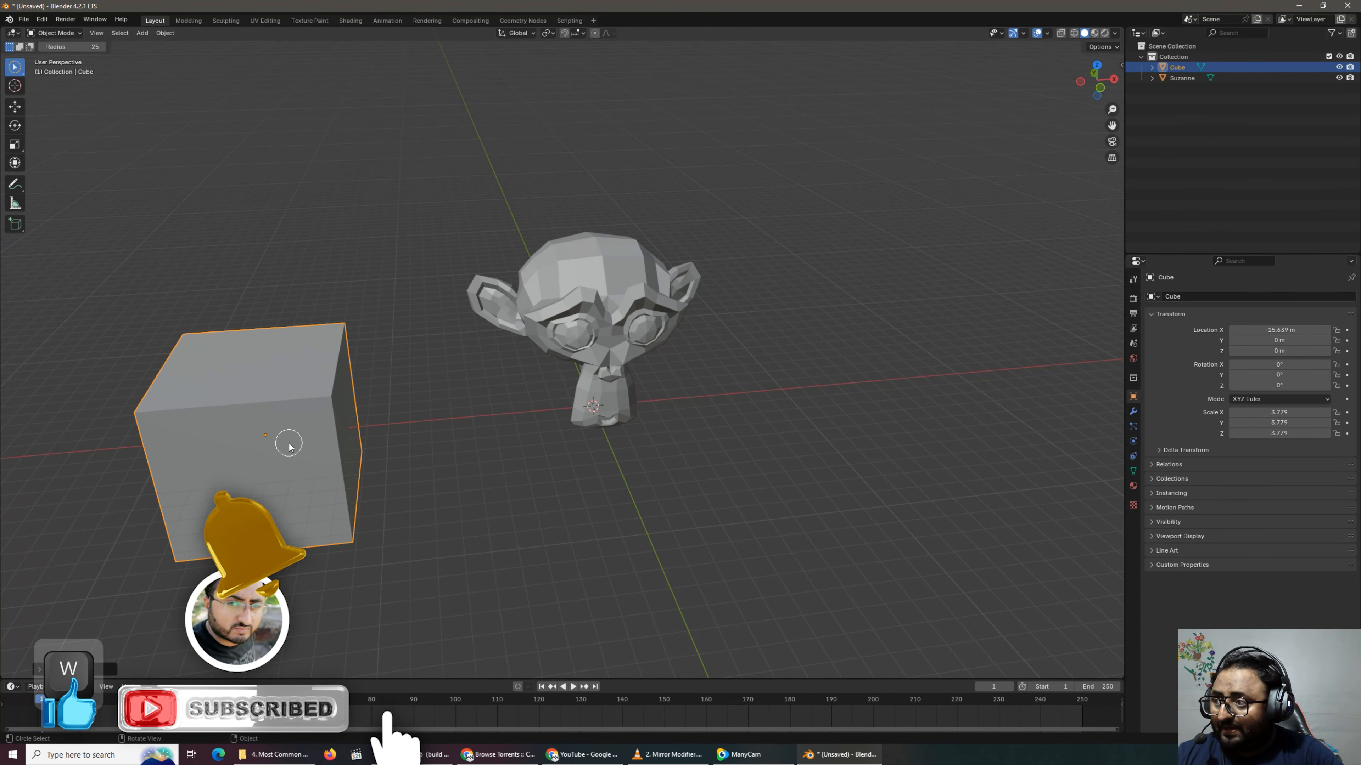
right_click(288, 442)
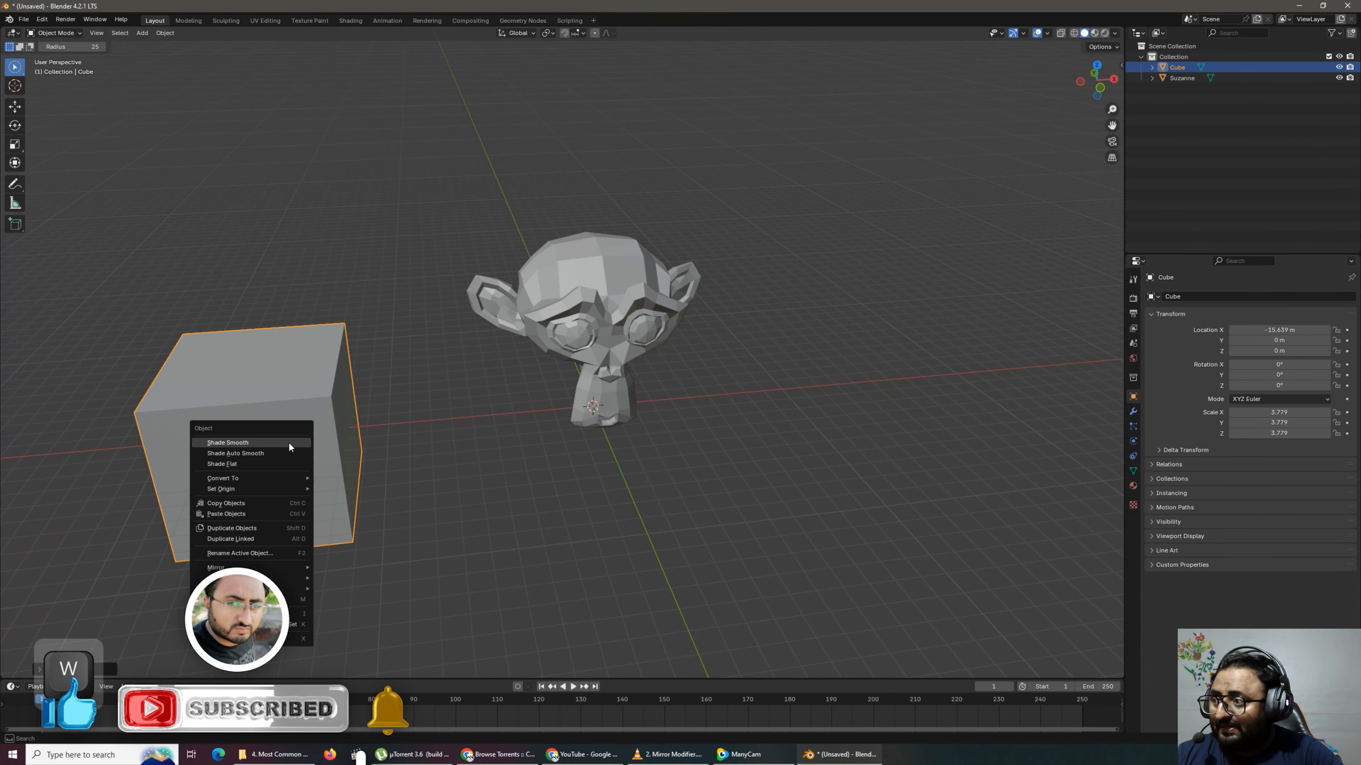
key("Tab")
right_click(296, 361)
left_click(298, 360)
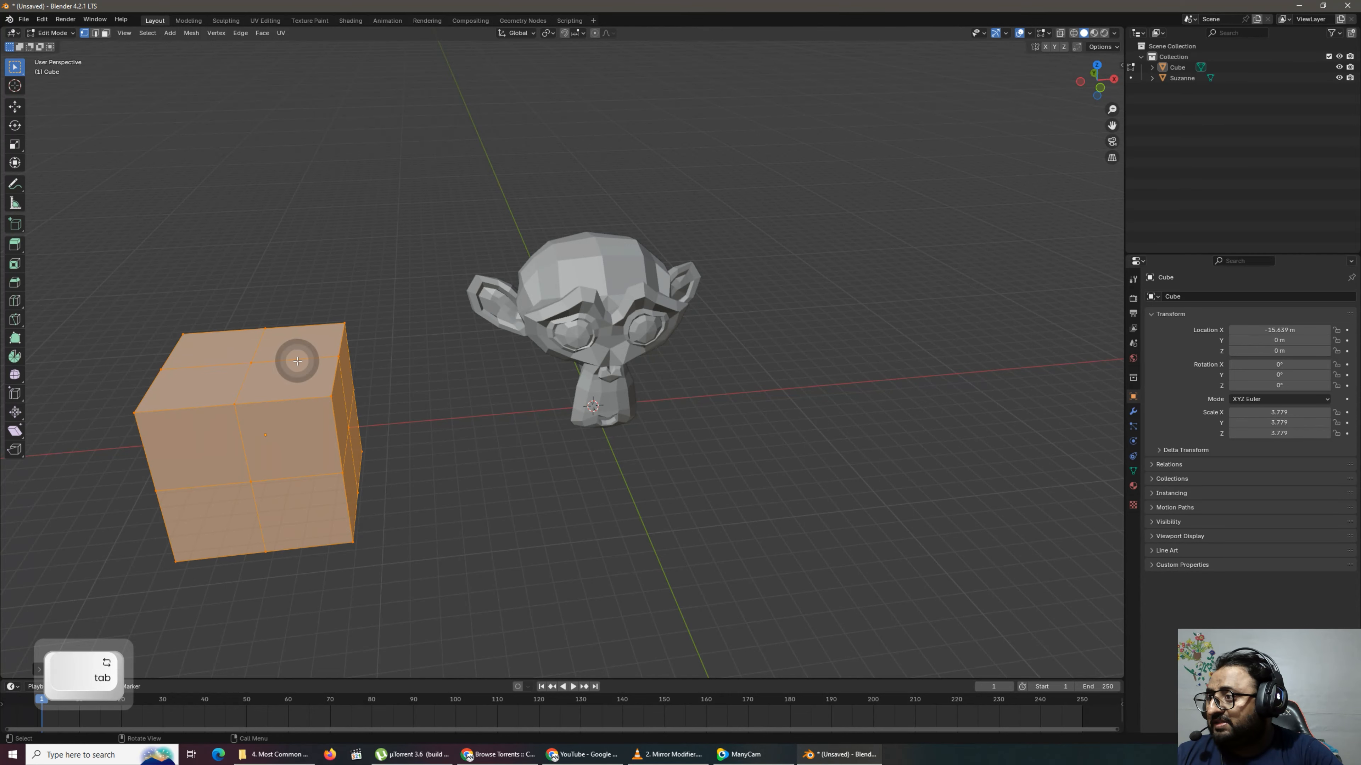
key("Tab")
key("Tab")
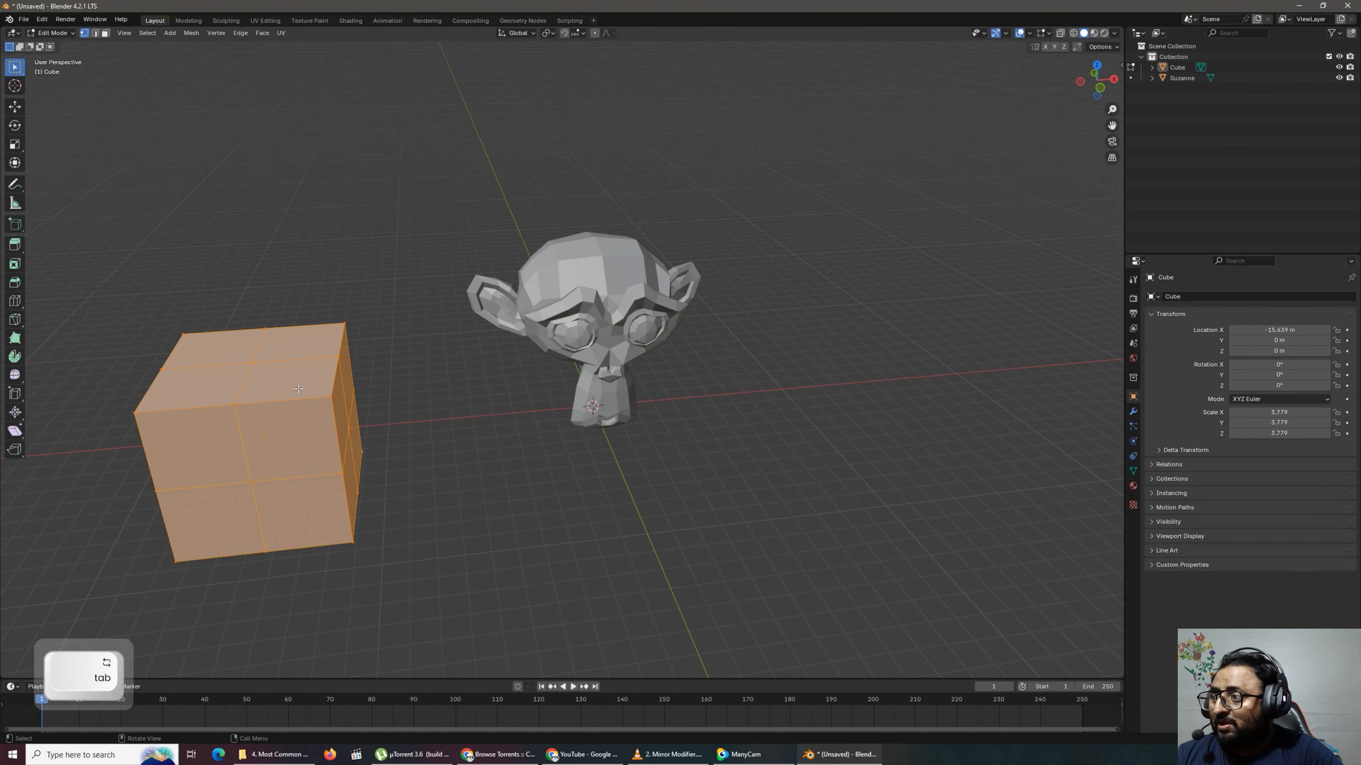
Extrude the cube's front top quarter face nearest the monkey head straight up into a block, using face selection.
key("3")
left_click(301, 383)
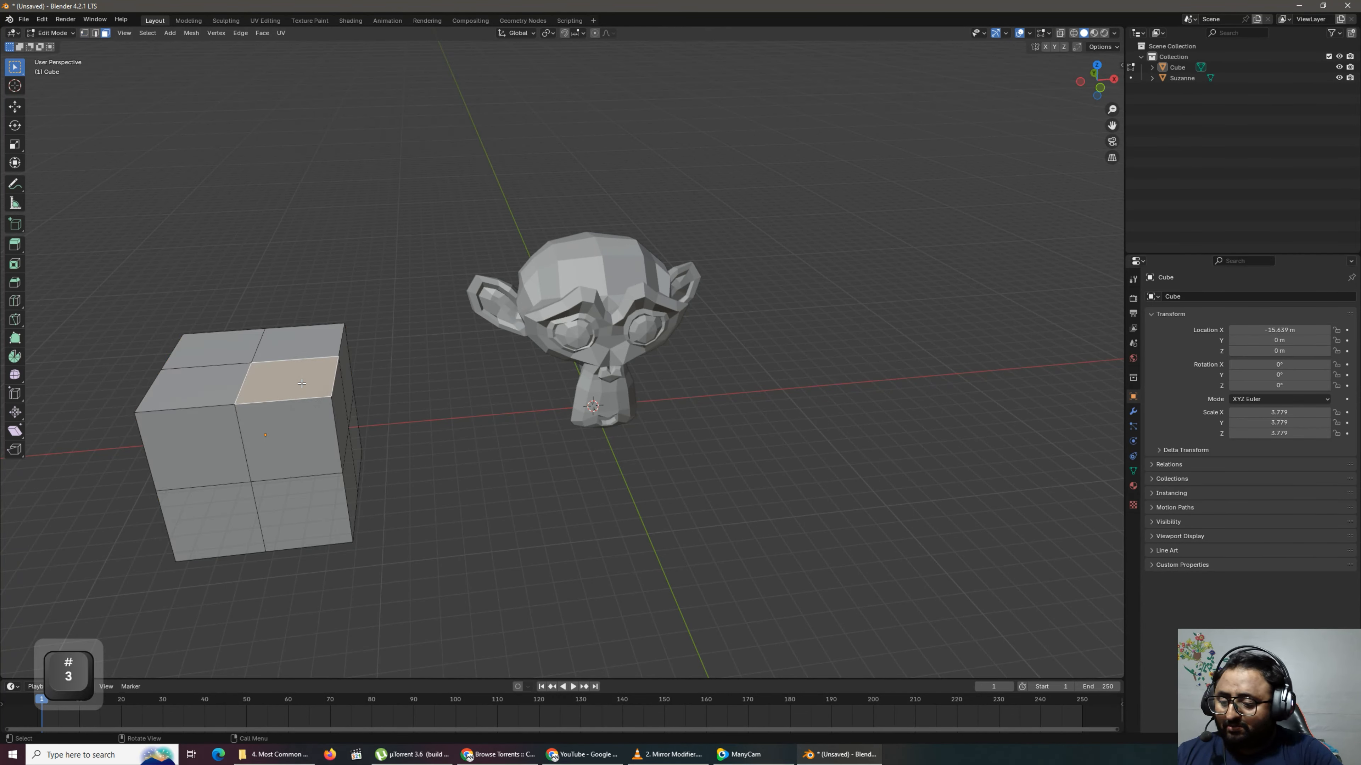
key("x")
key("Escape")
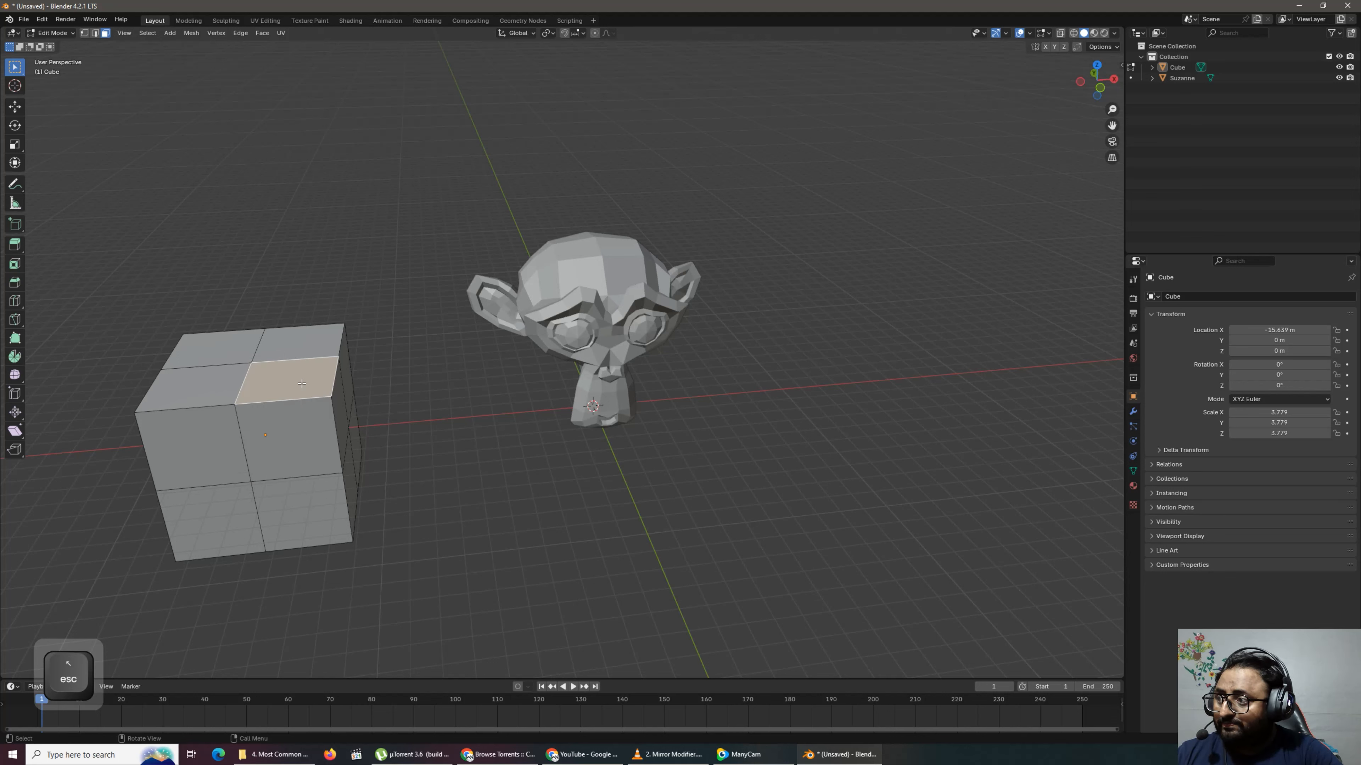
key("e")
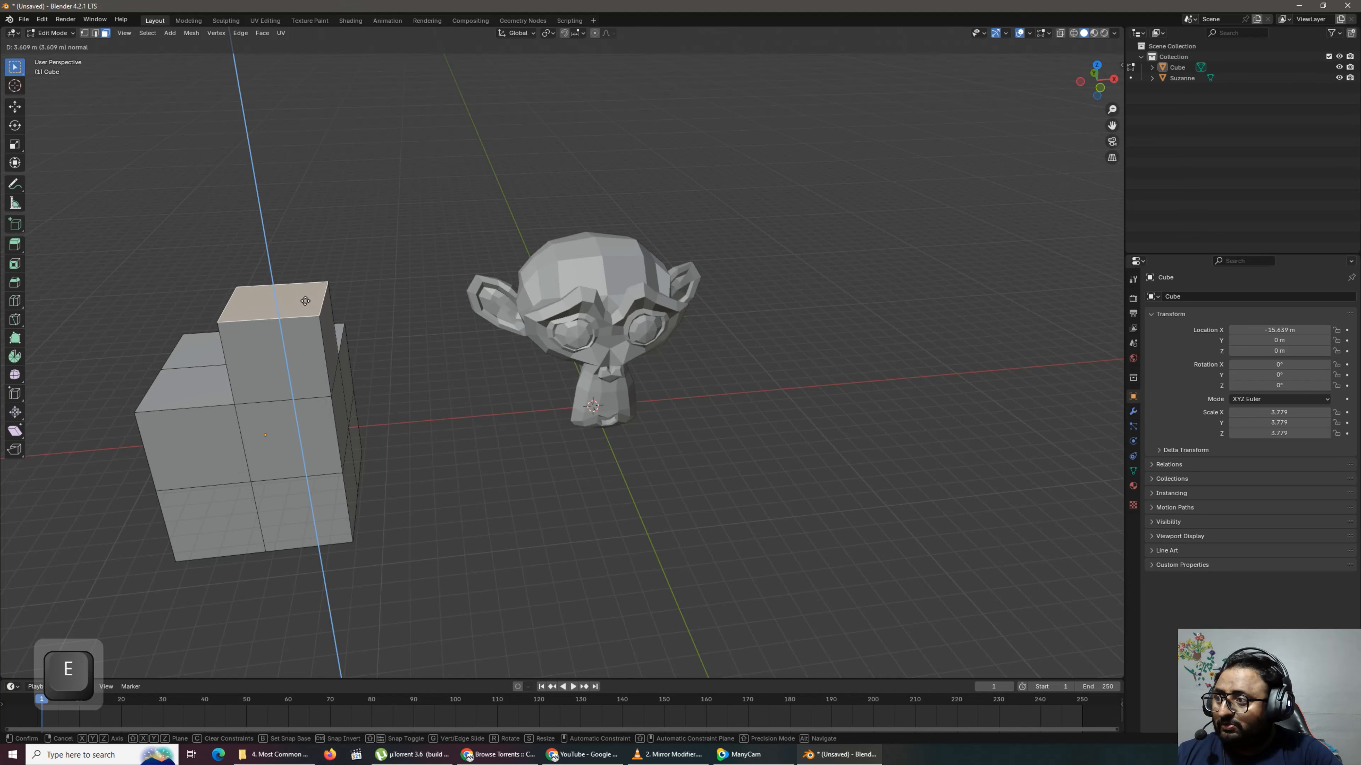
left_click(335, 363)
Extrude the raised block's side face toward the monkey head, and extrude the top face of that new section upward.
left_click(335, 335)
key("e")
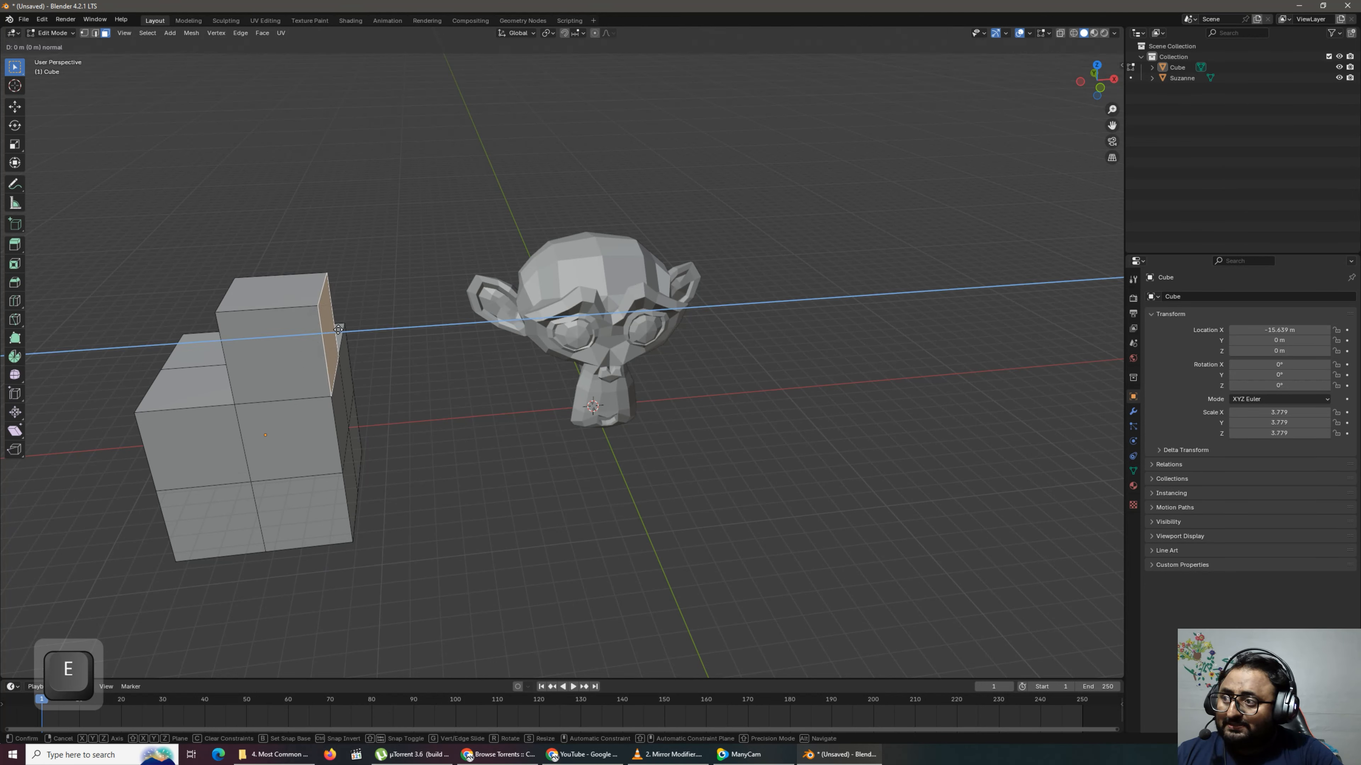
left_click(410, 325)
left_click(375, 293)
key("e")
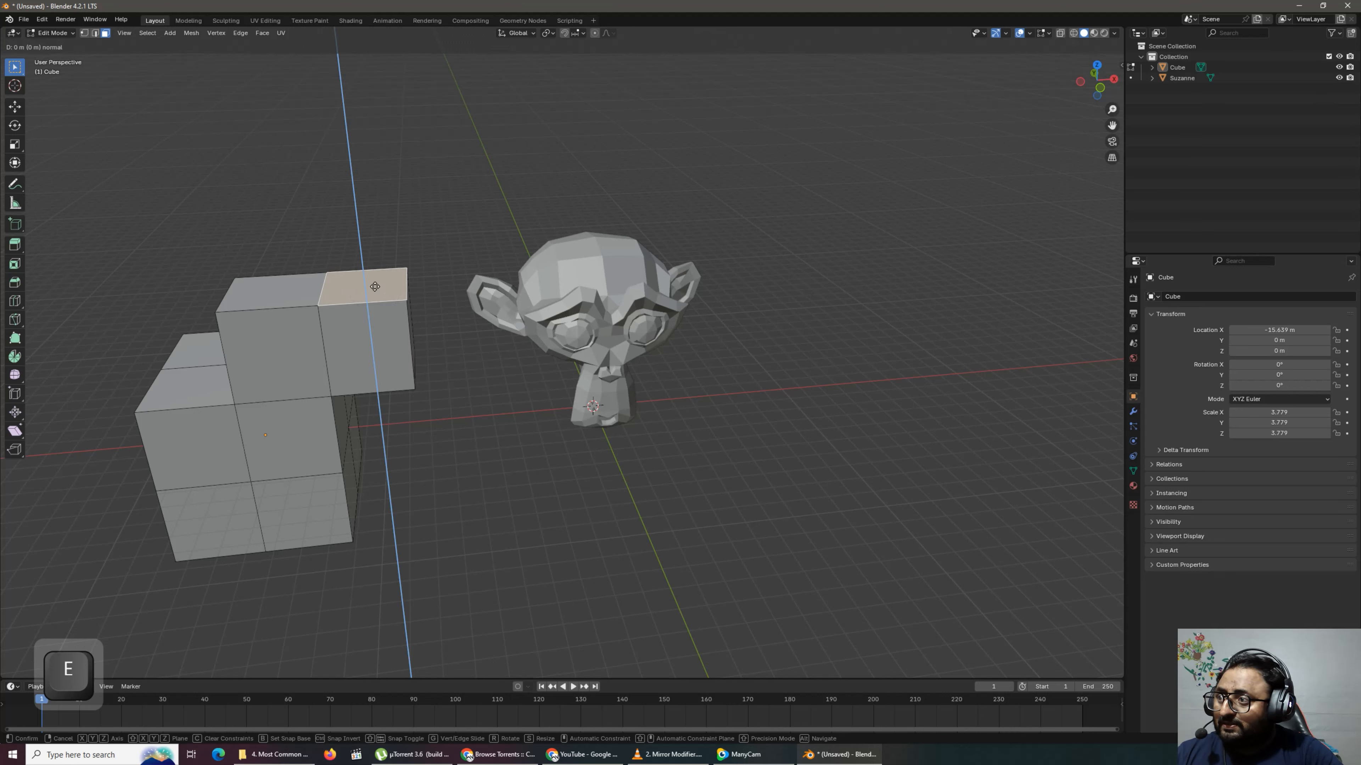
left_click(382, 197)
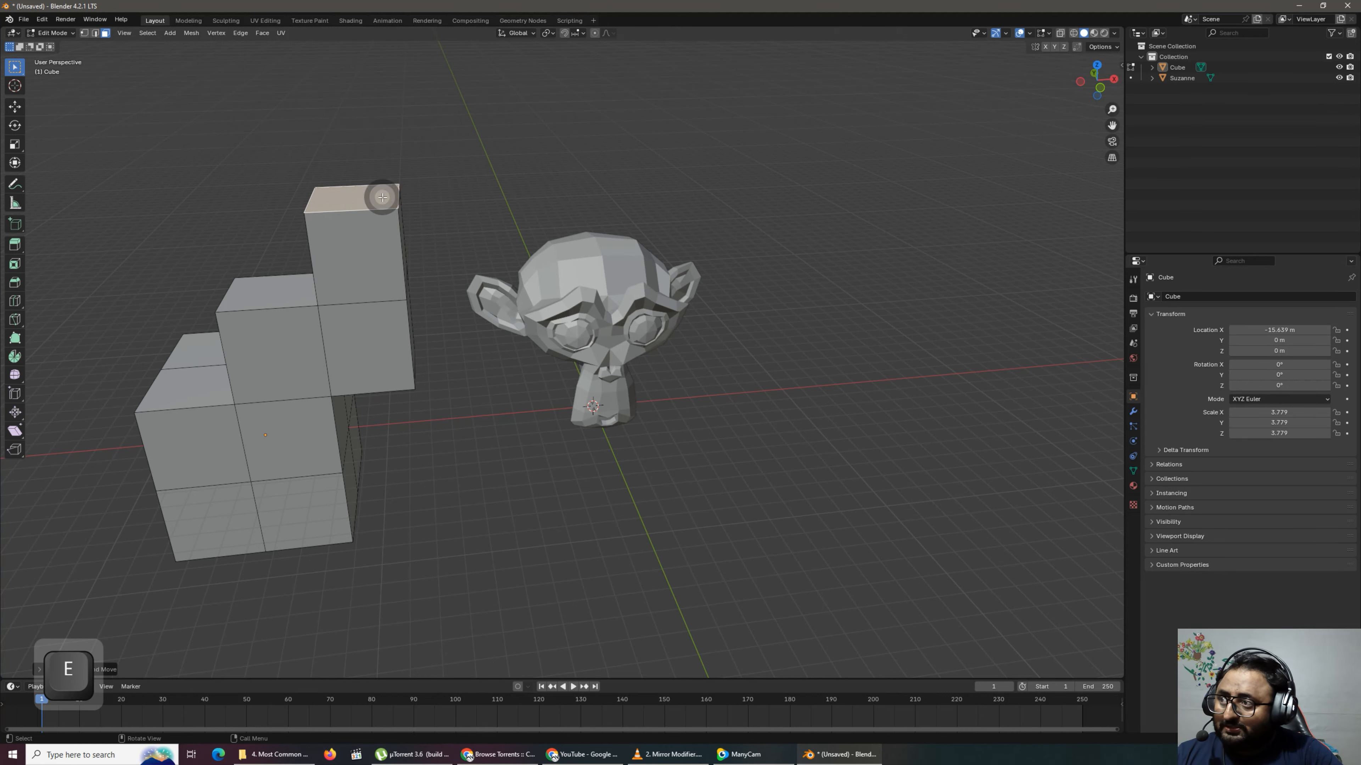
Scale the tower's top face down to taper it and extrude the small face upward into a short neck.
key("s")
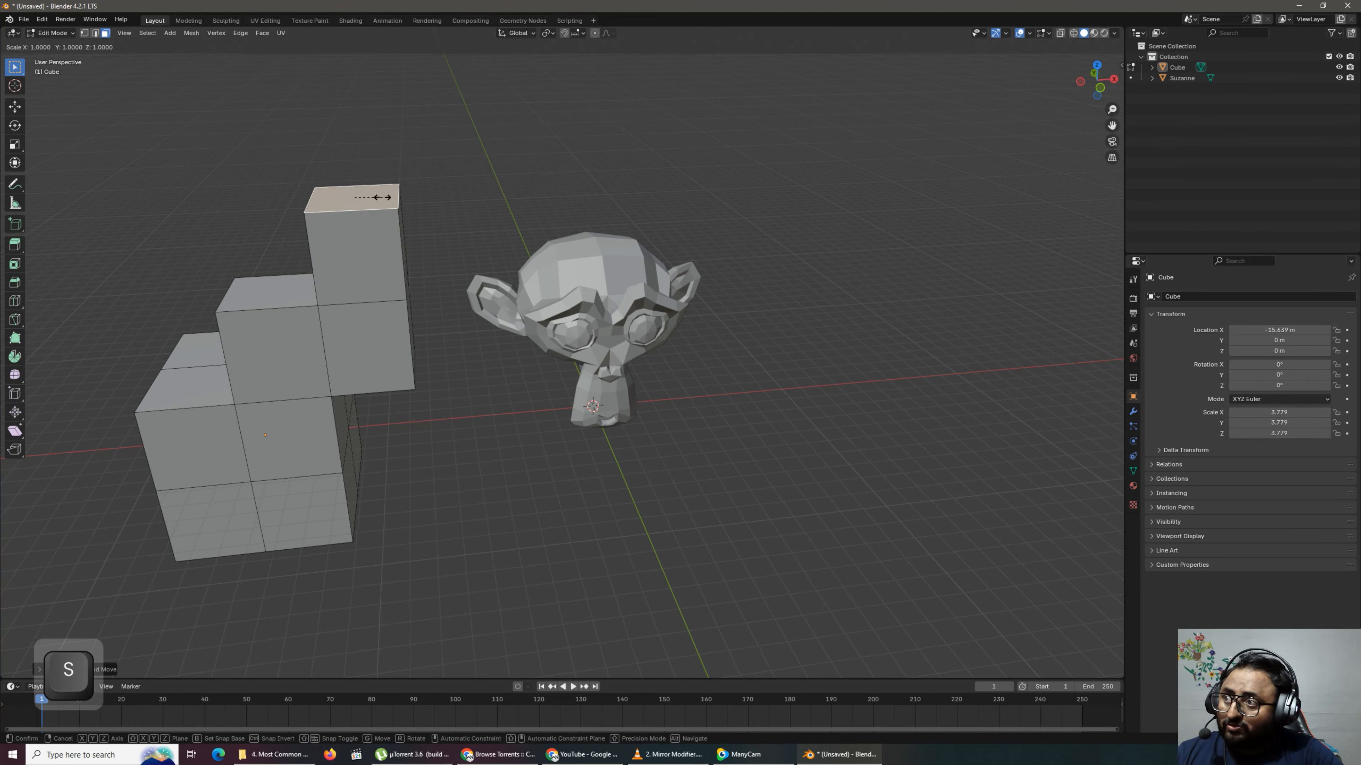
left_click(366, 199)
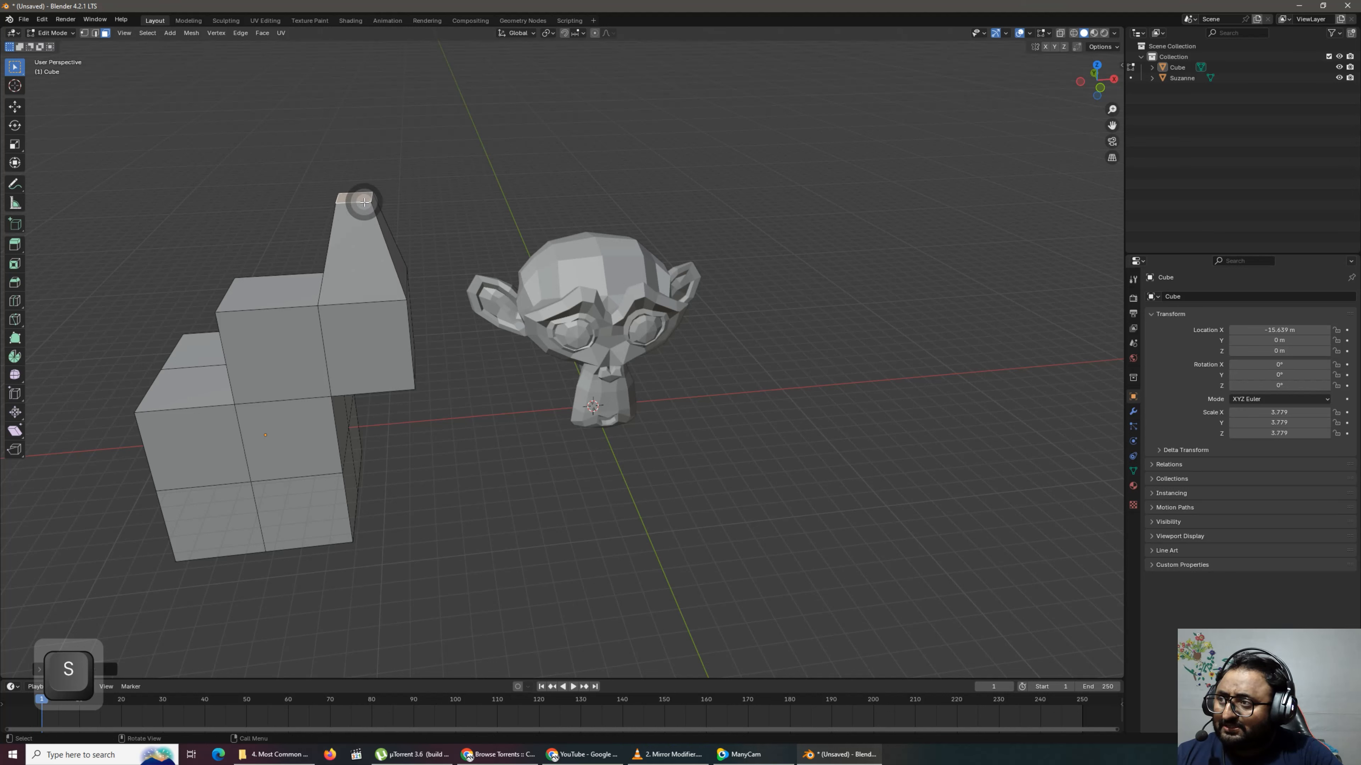
key("e")
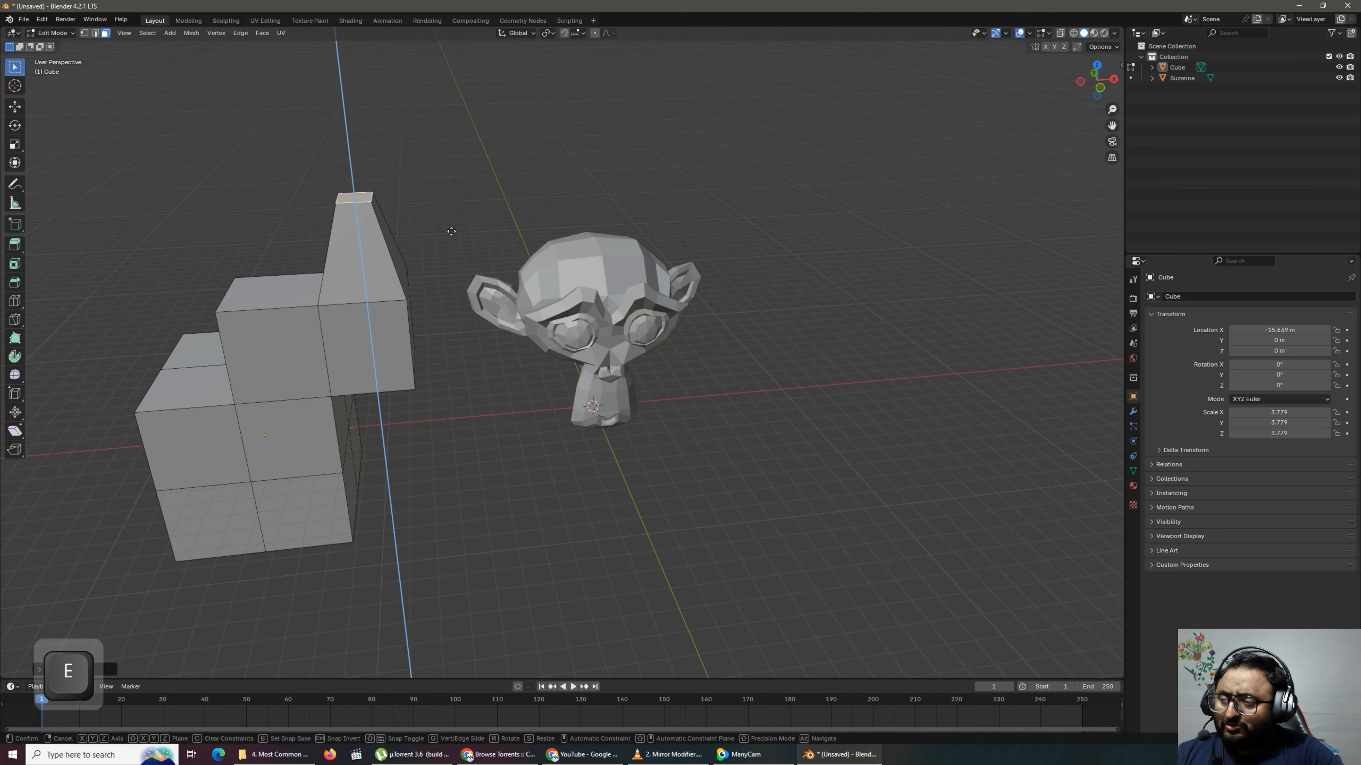
left_click(455, 198)
scroll(455, 198, "down", 3)
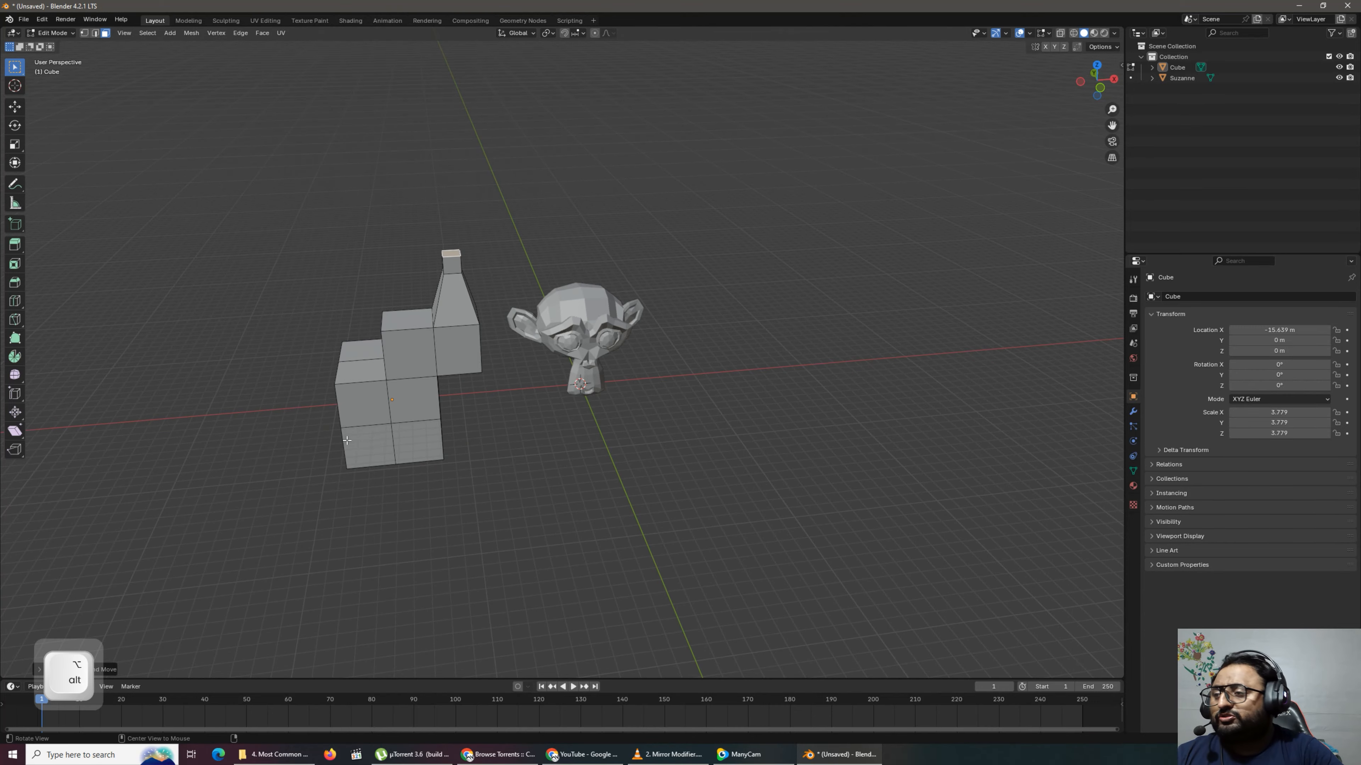
Move the neck's small top face along the X axis toward the monkey head so the neck leans over.
left_click_drag(333, 429, 11, 96, "alt")
left_click(14, 106)
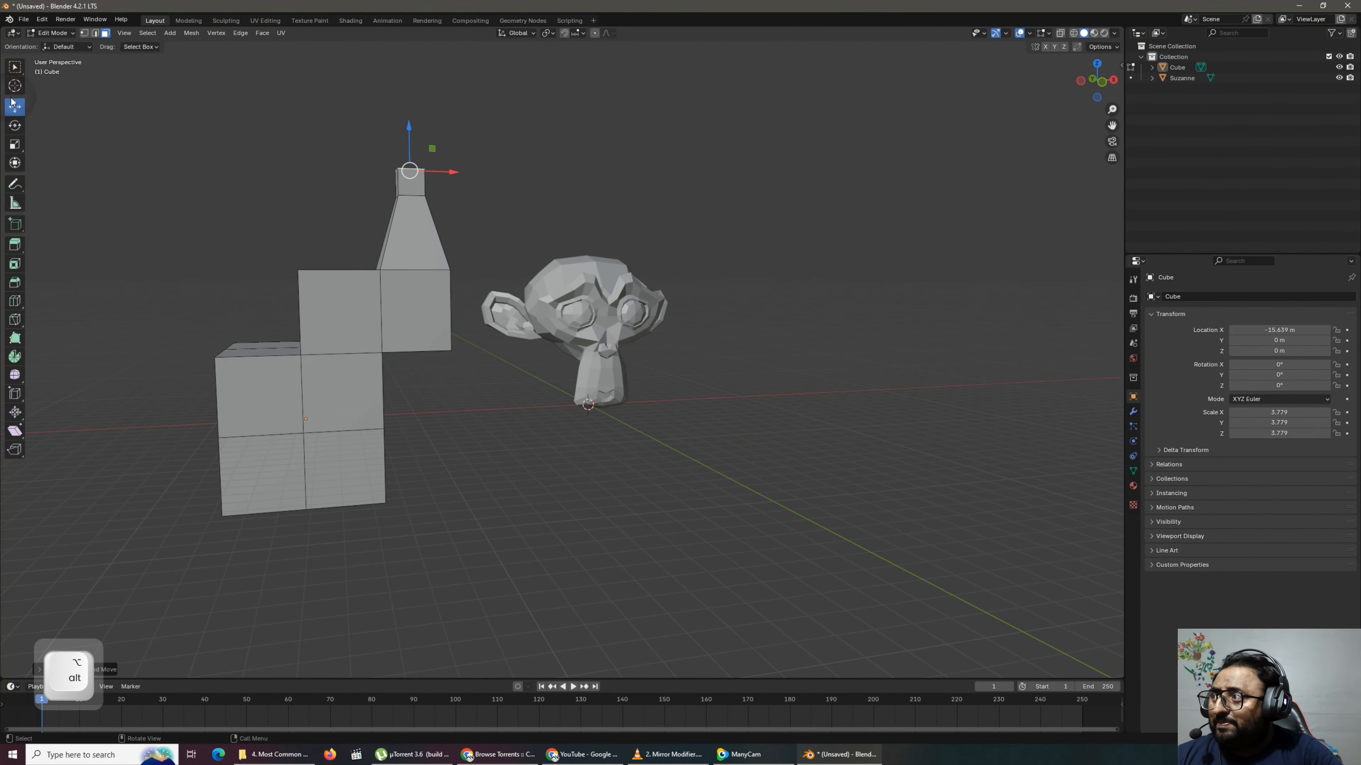
left_click_drag(451, 169, 508, 170)
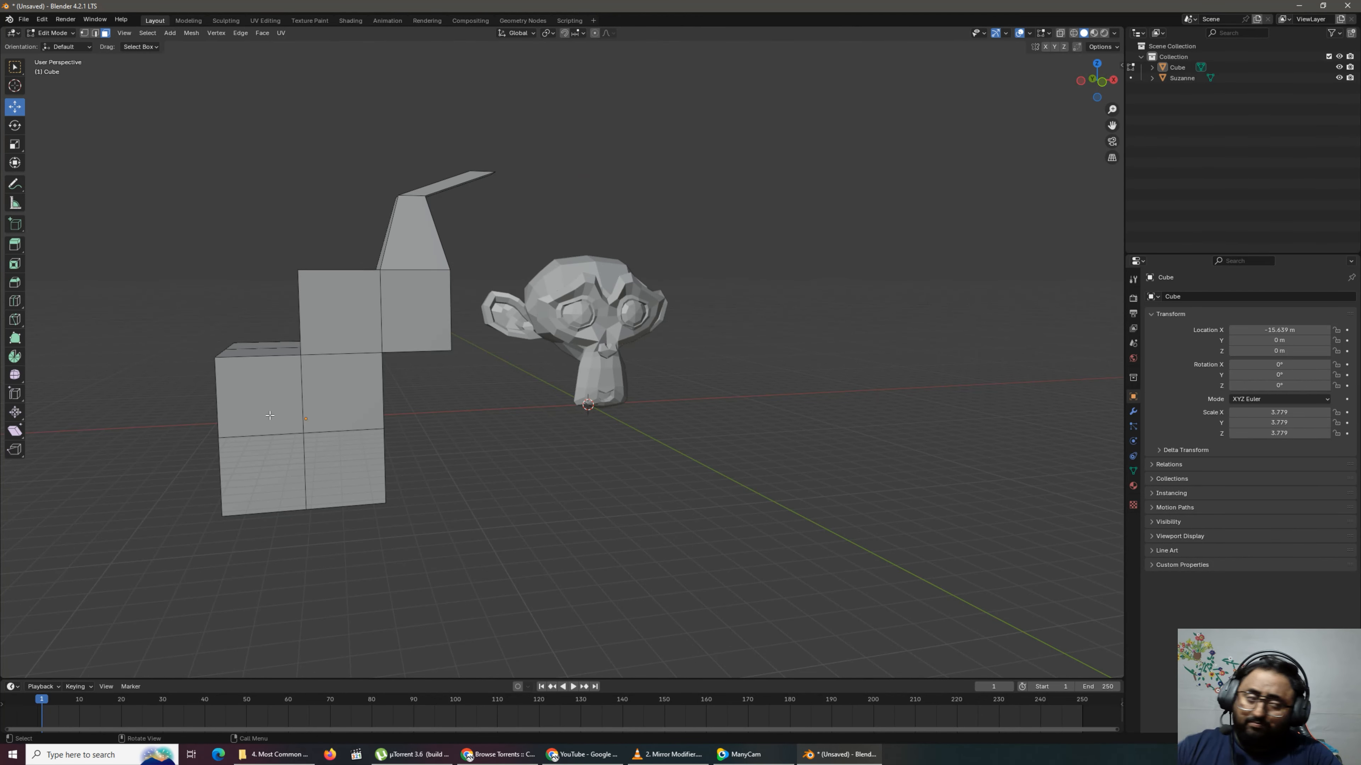
scroll(271, 462, "down", 2)
key("alt")
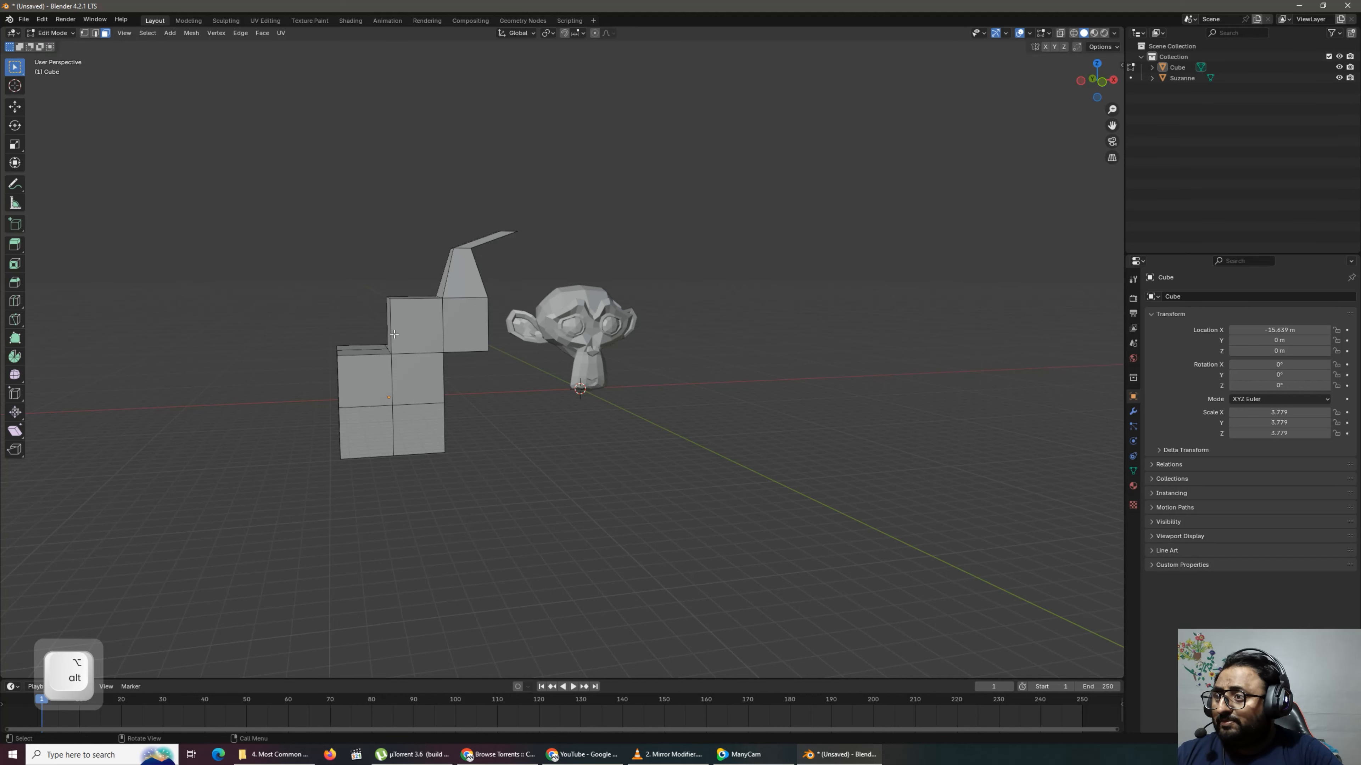
Return to Object Mode and raise the extruded cube about 4.3 m along the Z axis.
key("Tab")
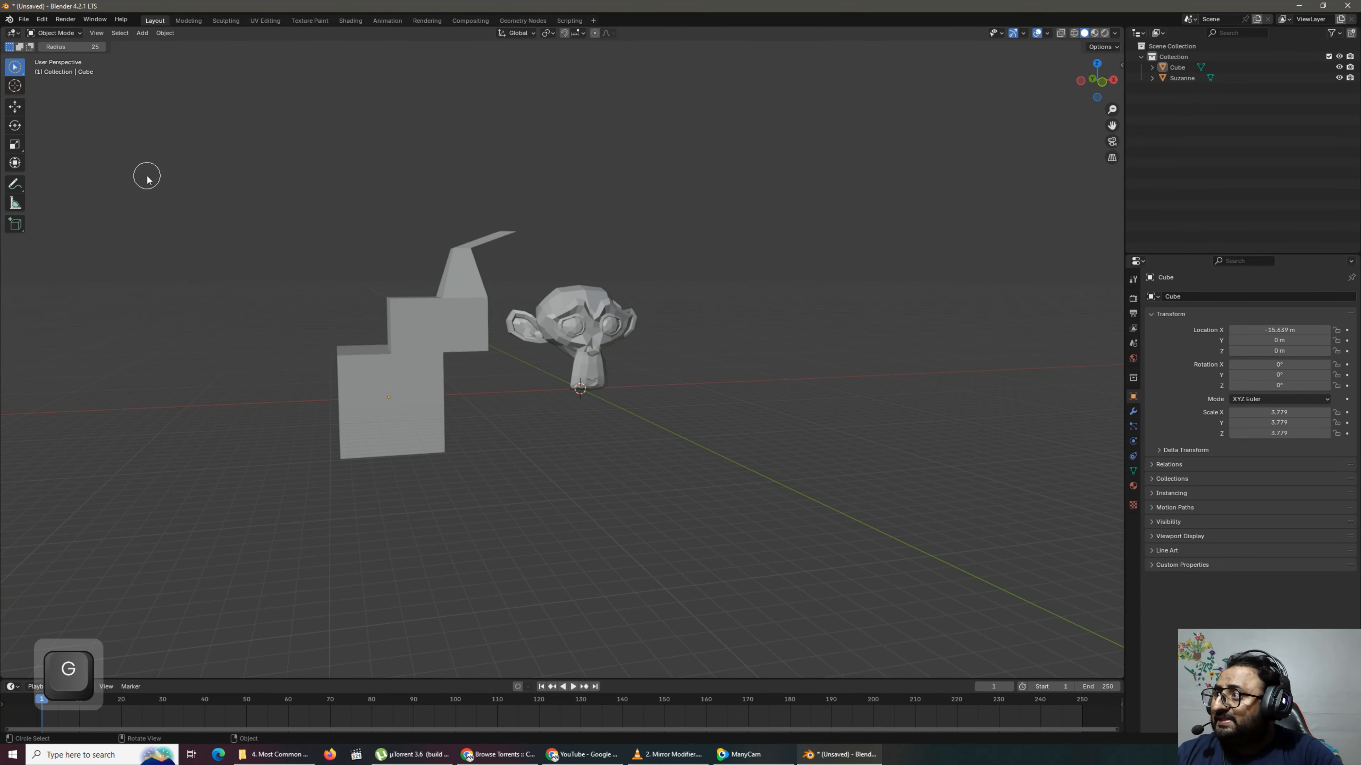
key("w")
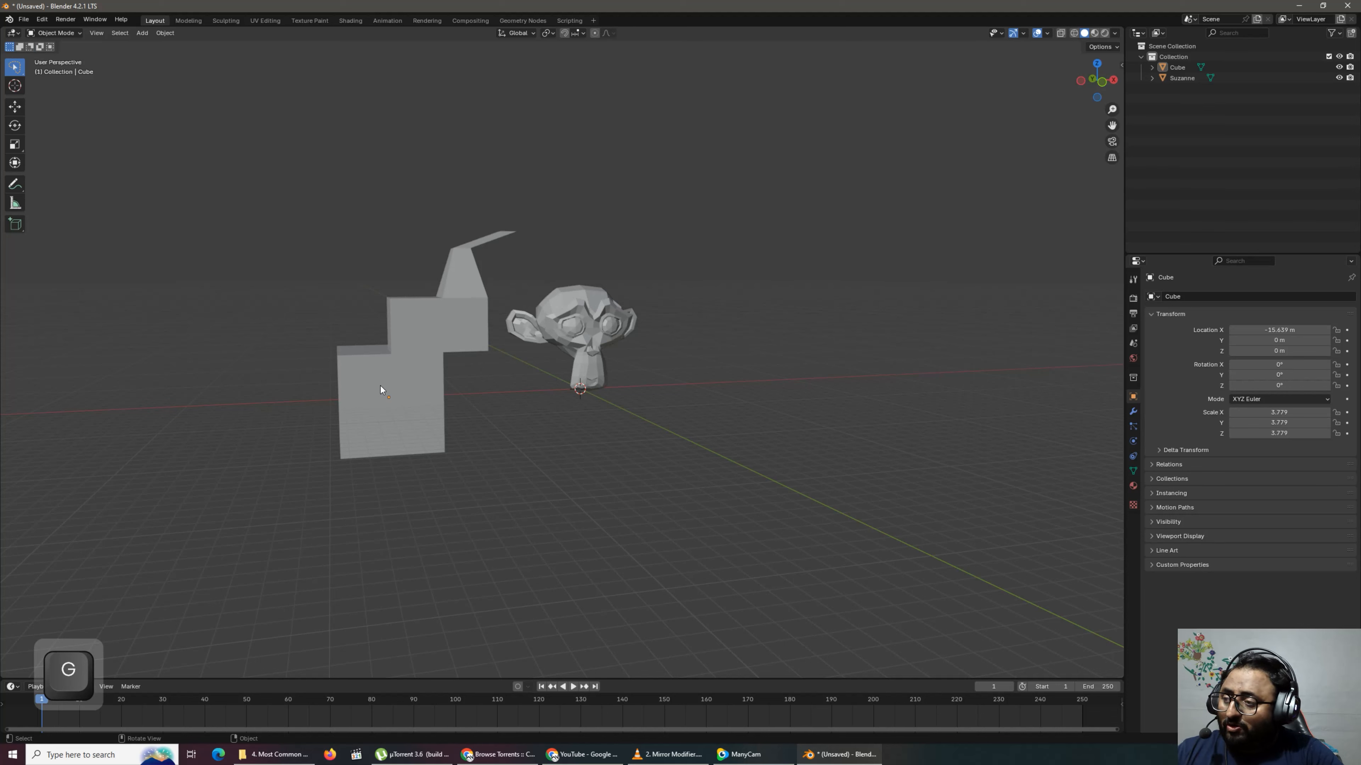
key("z")
key("x")
key("Escape")
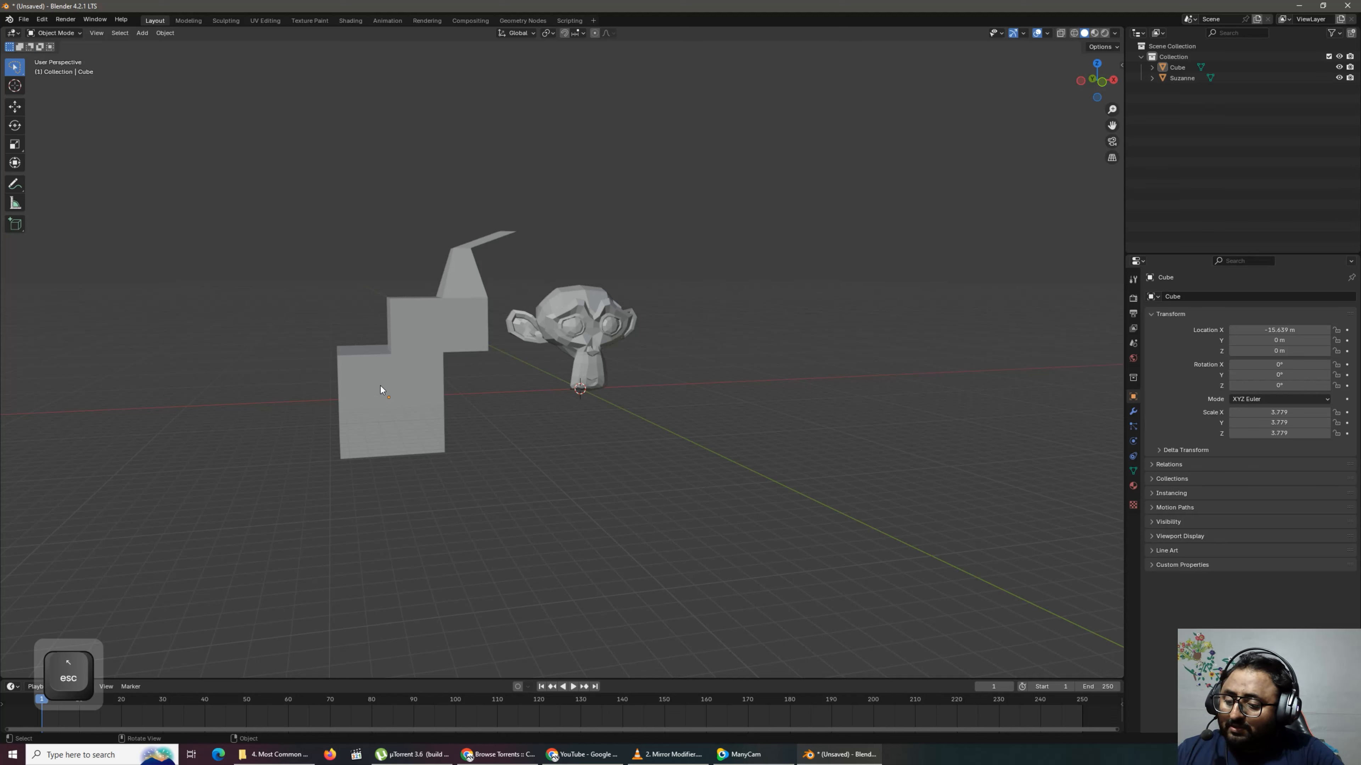
key("x")
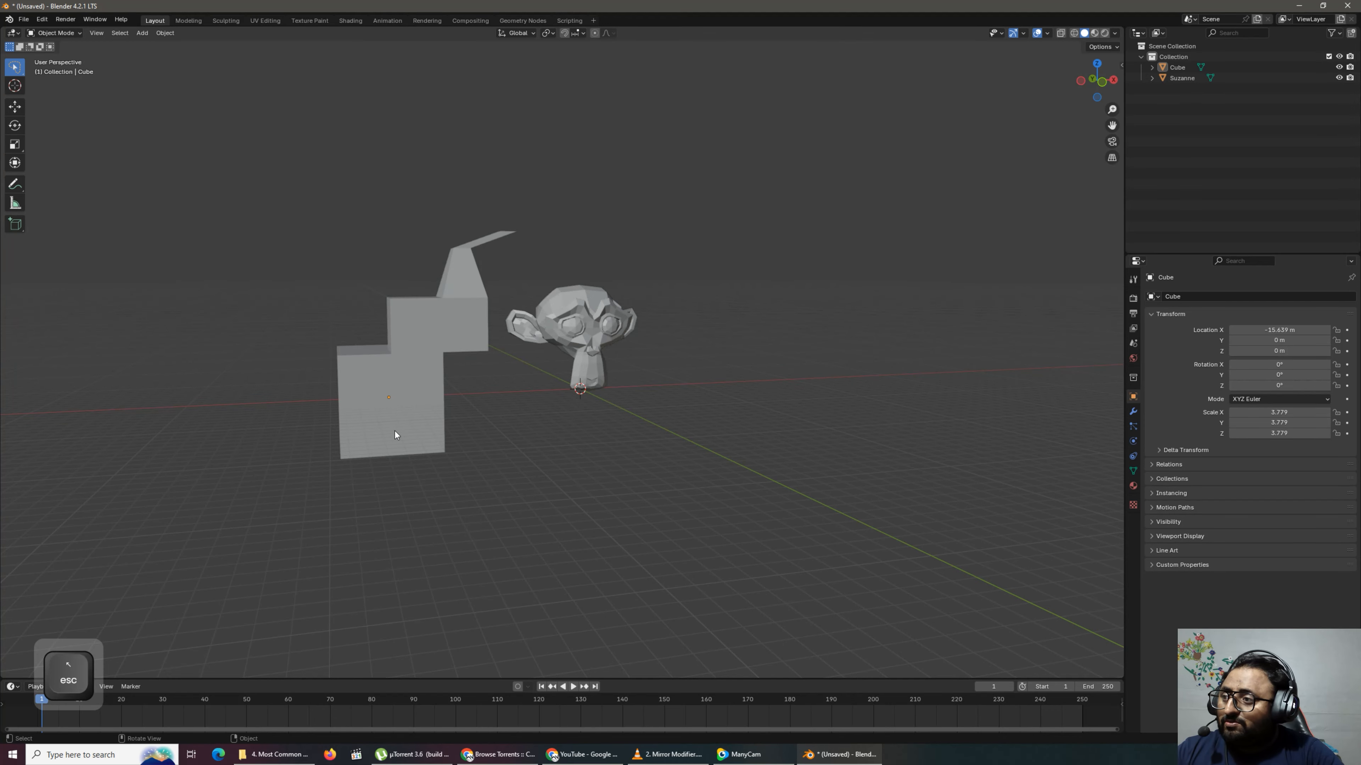
left_click(395, 430)
scroll(390, 418, "down", 3)
key("g")
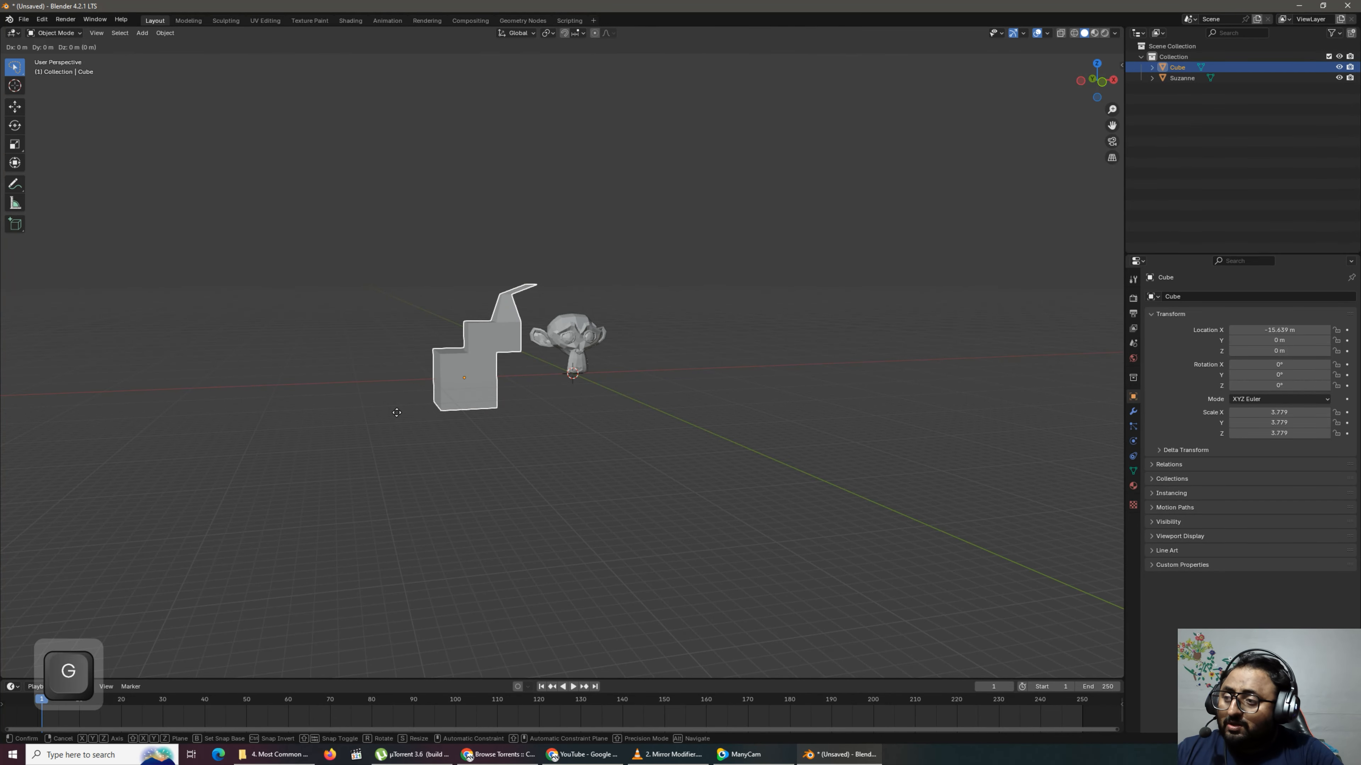
key("z")
left_click(421, 378)
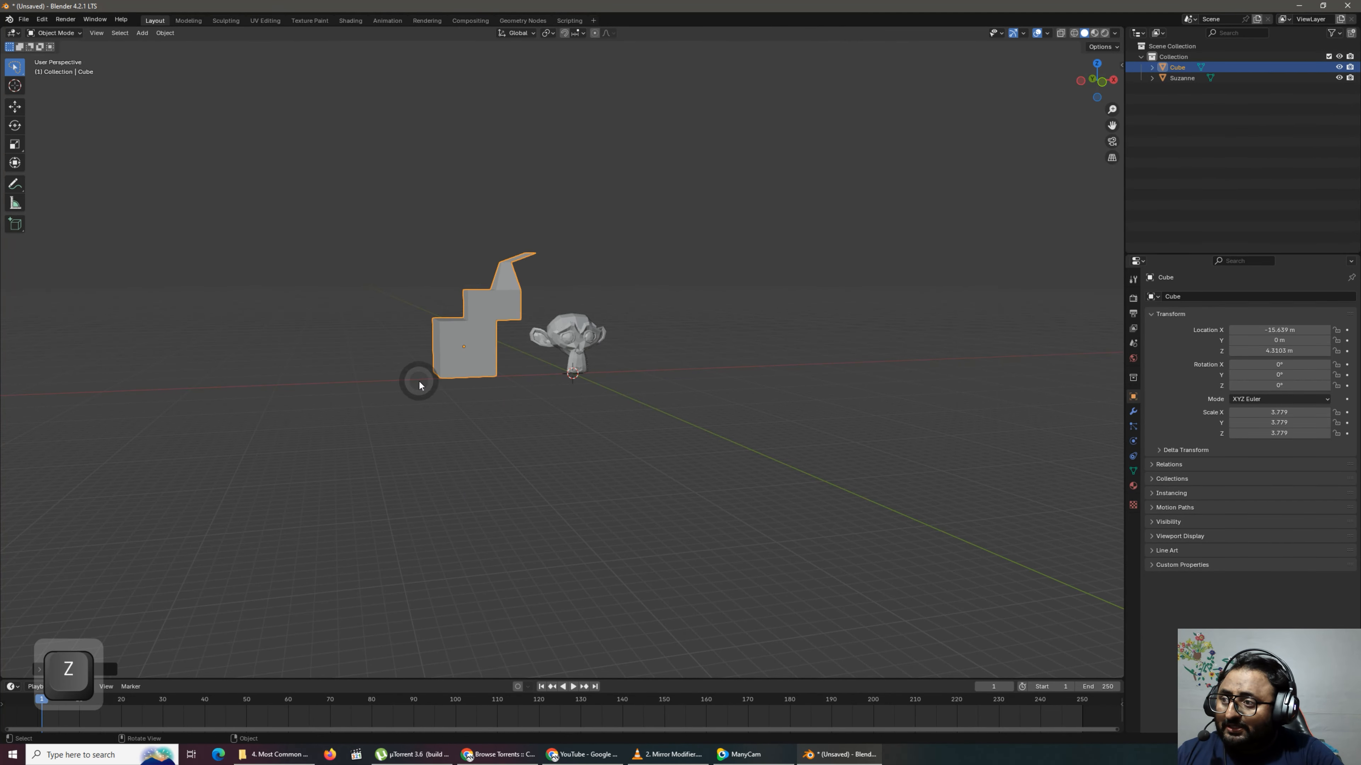
Delete the extruded cube, leaving only the monkey head in the scene.
scroll(437, 333, "up", 2)
scroll(418, 322, "up", 2)
scroll(400, 315, "down", 1)
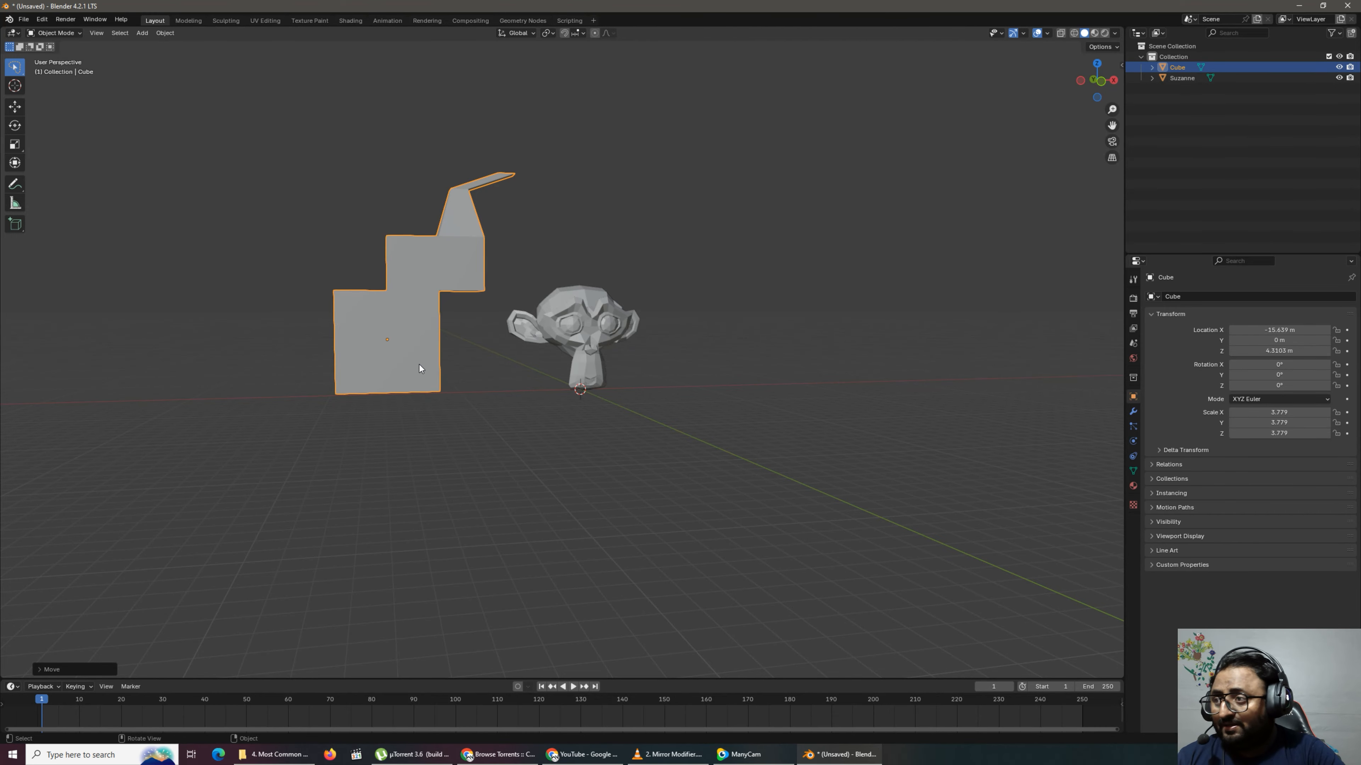
scroll(385, 296, "up", 2)
scroll(385, 294, "down", 1)
middle_click_drag(253, 310, 202, 360)
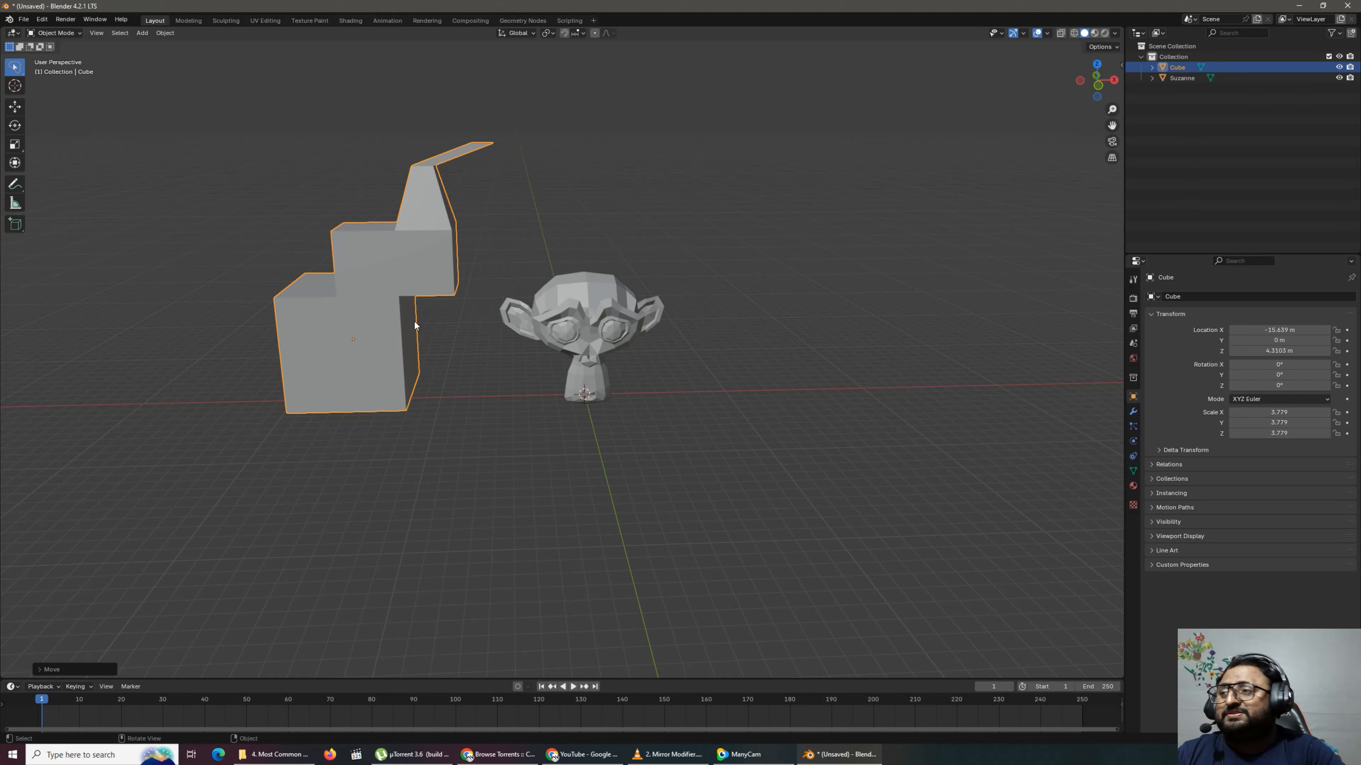
left_click(380, 313)
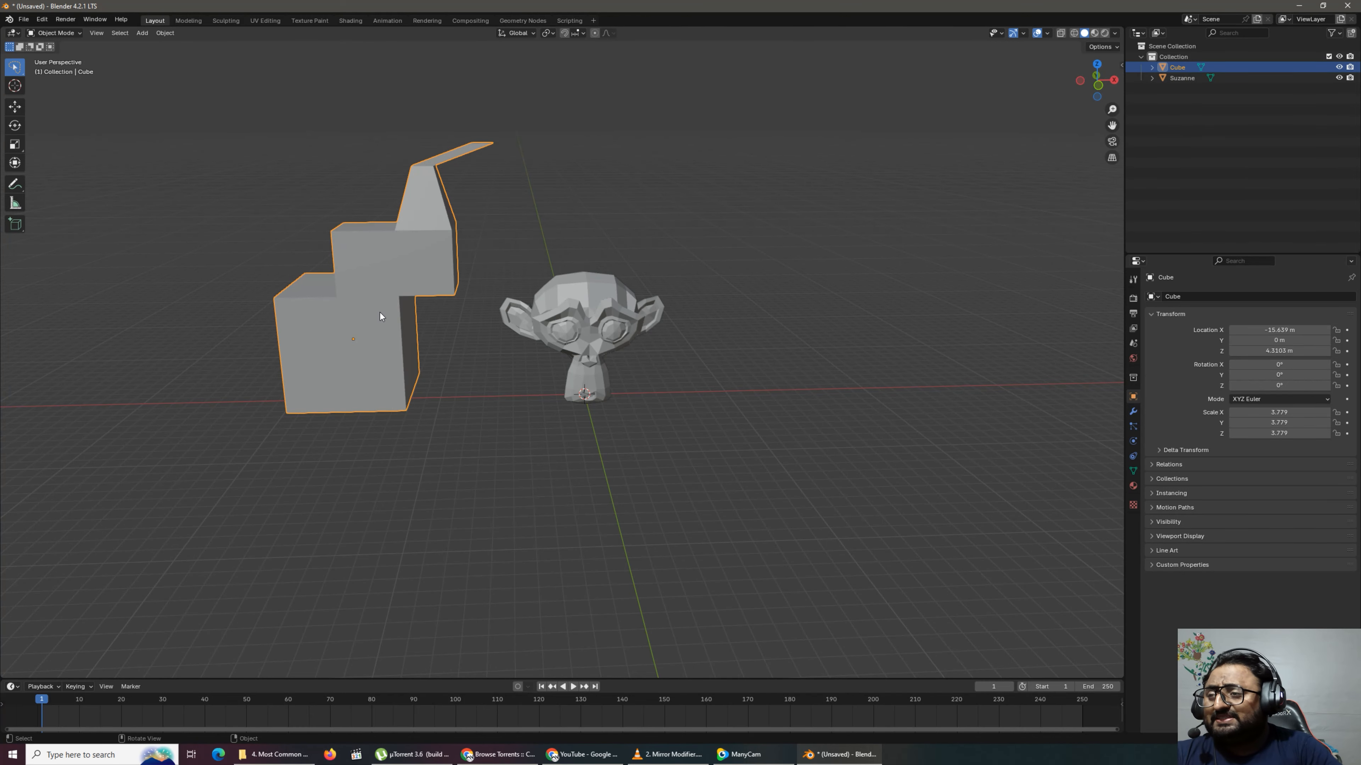
key("Delete")
Select the monkey head and enter Edit Mode on it.
scroll(589, 348, "up", 2)
scroll(589, 348, "up", 1)
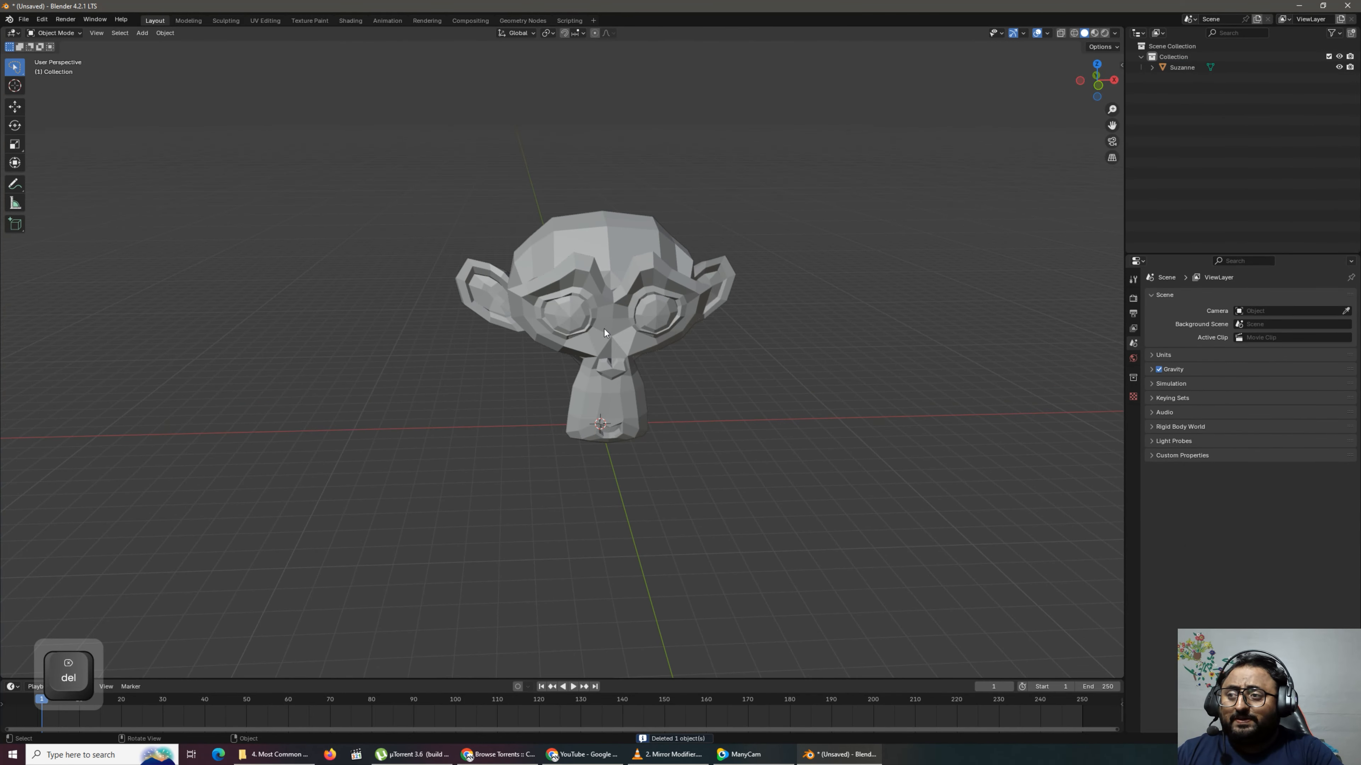
left_click(637, 397)
middle_click_drag(647, 482, 644, 547)
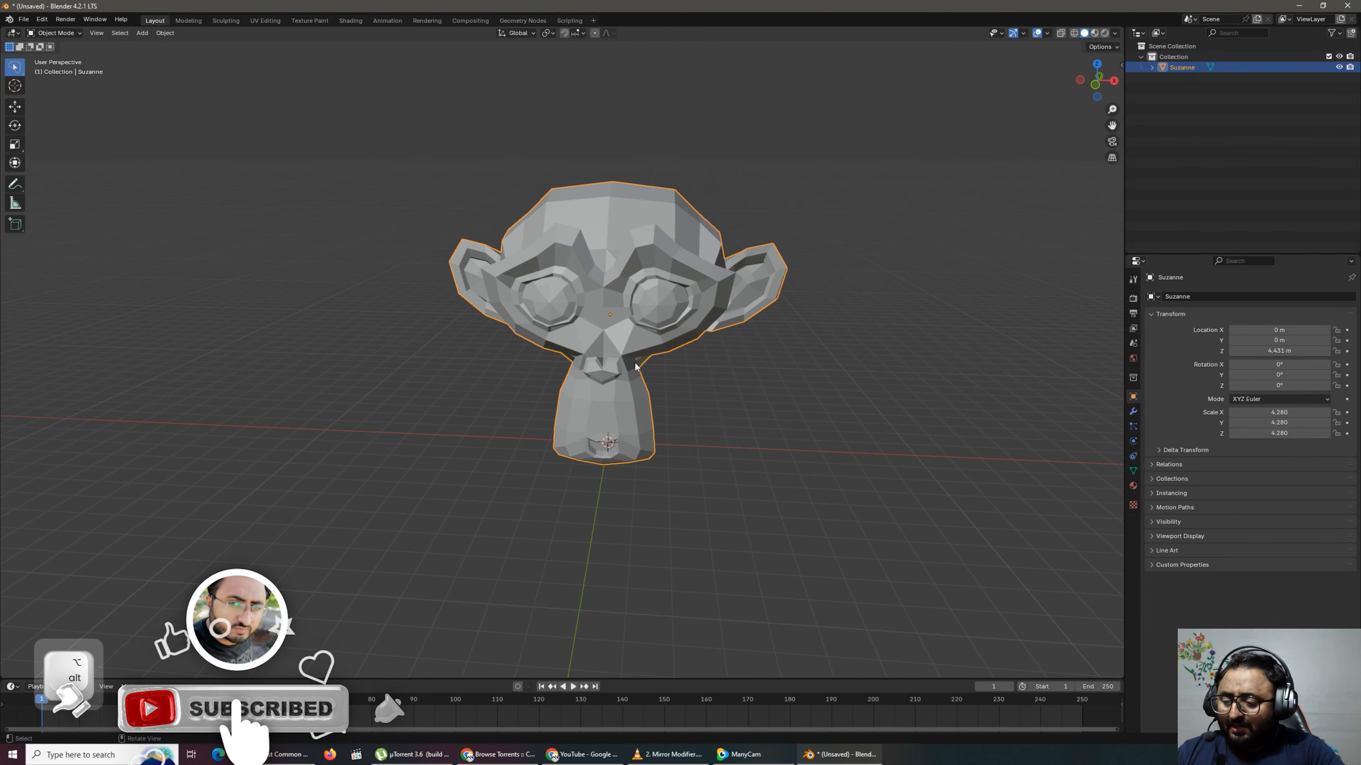
key("Tab")
Pull the vertices at the lower tip of the monkey's ear on the positive X side downward, using vertex selection.
scroll(738, 318, "up", 3)
middle_click_drag(738, 317, 910, 380)
key("alt+b")
key("1")
left_click_drag(960, 400, 897, 282)
key("w")
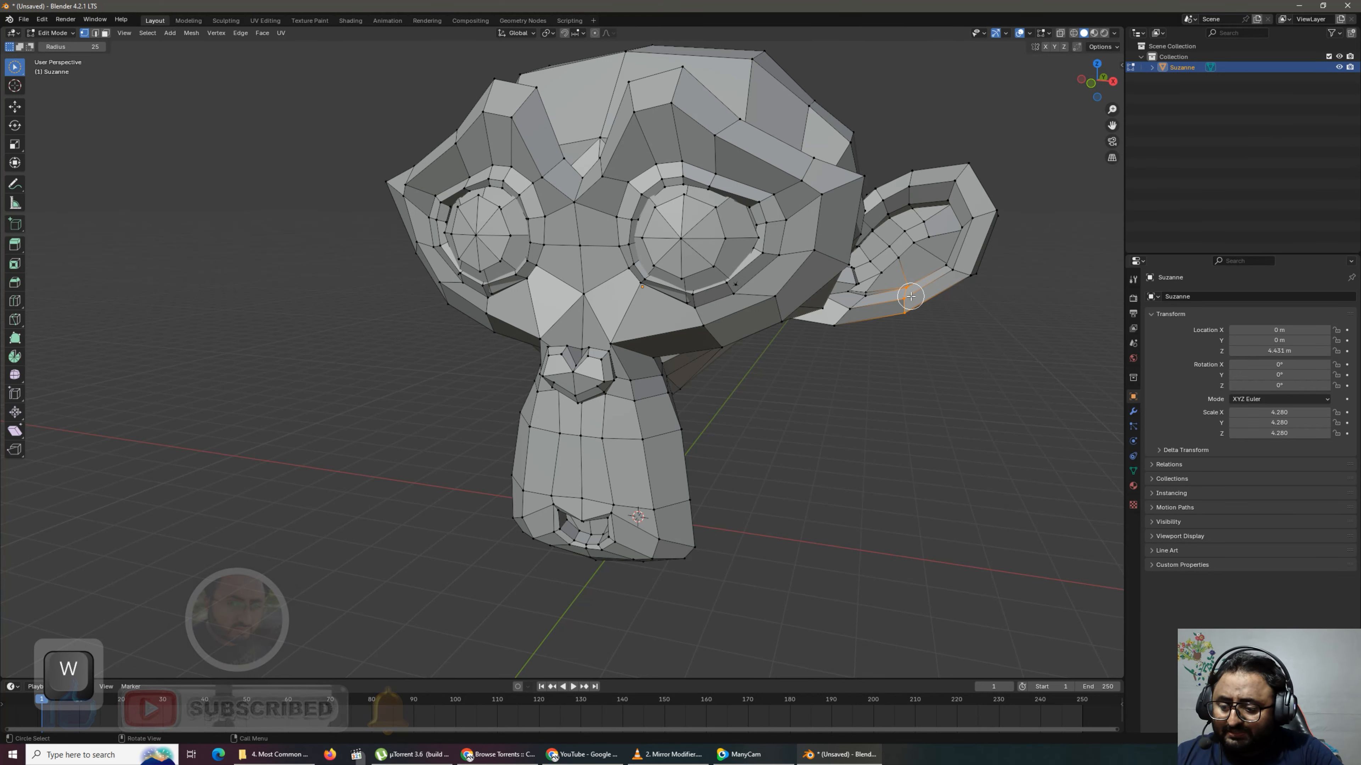
left_click(911, 315)
key("g")
left_click(903, 328)
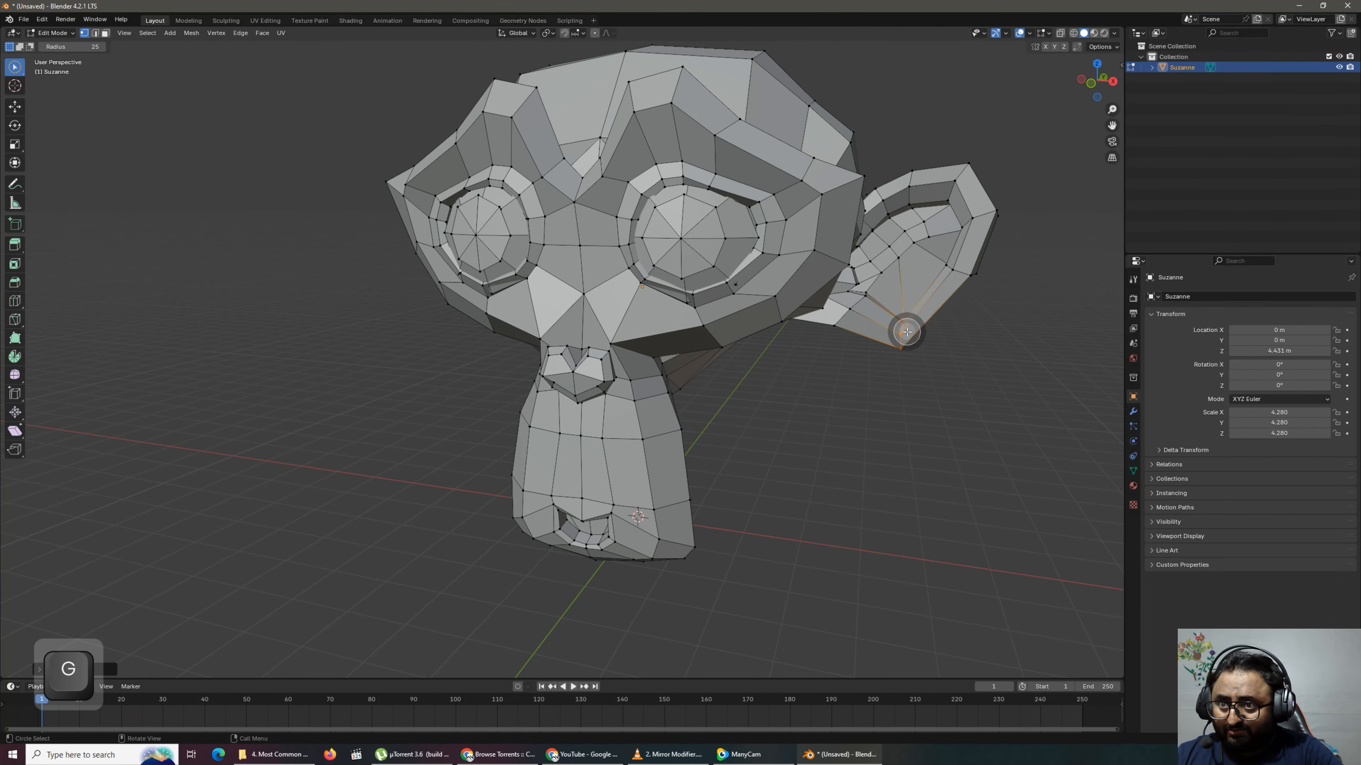
Raise the edge above the brow on the positive X side along the Z axis, using edge selection.
key("2")
left_click(760, 132)
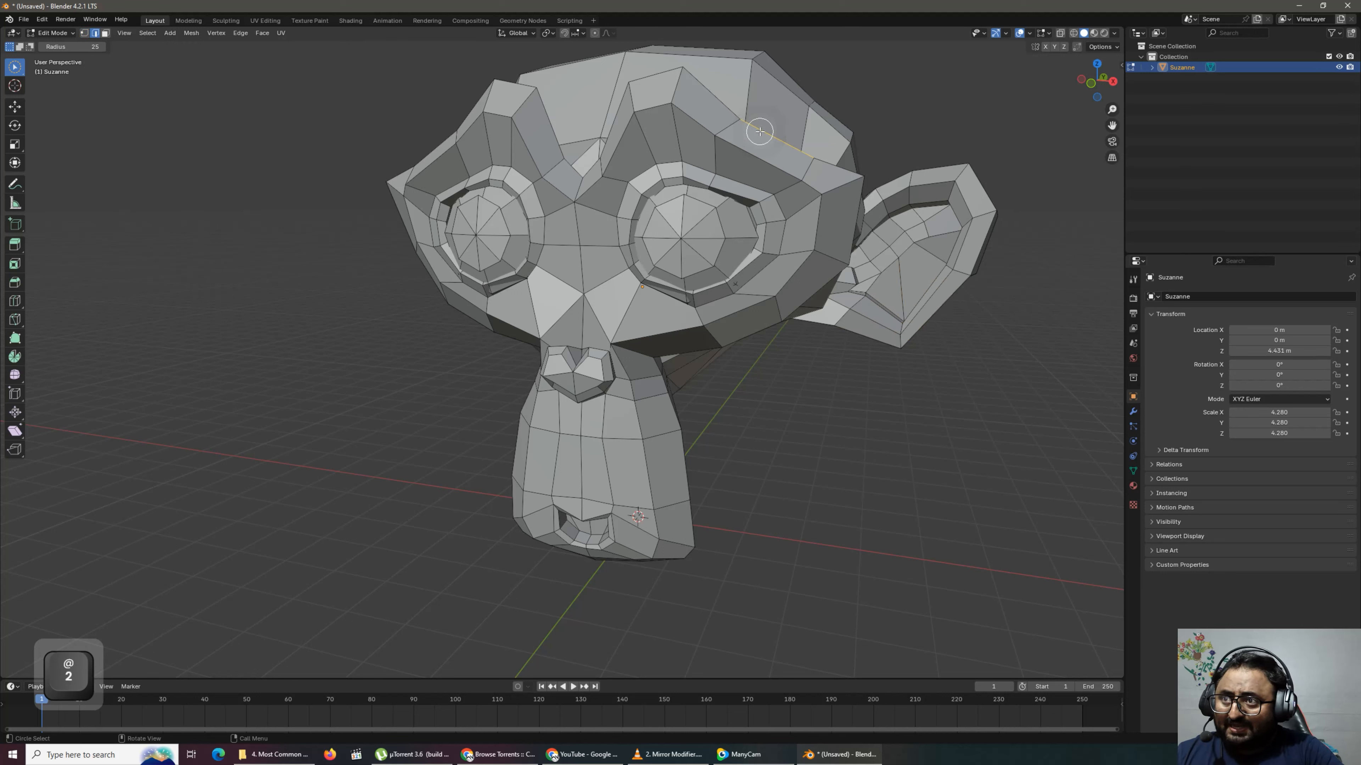
key("w")
key("g")
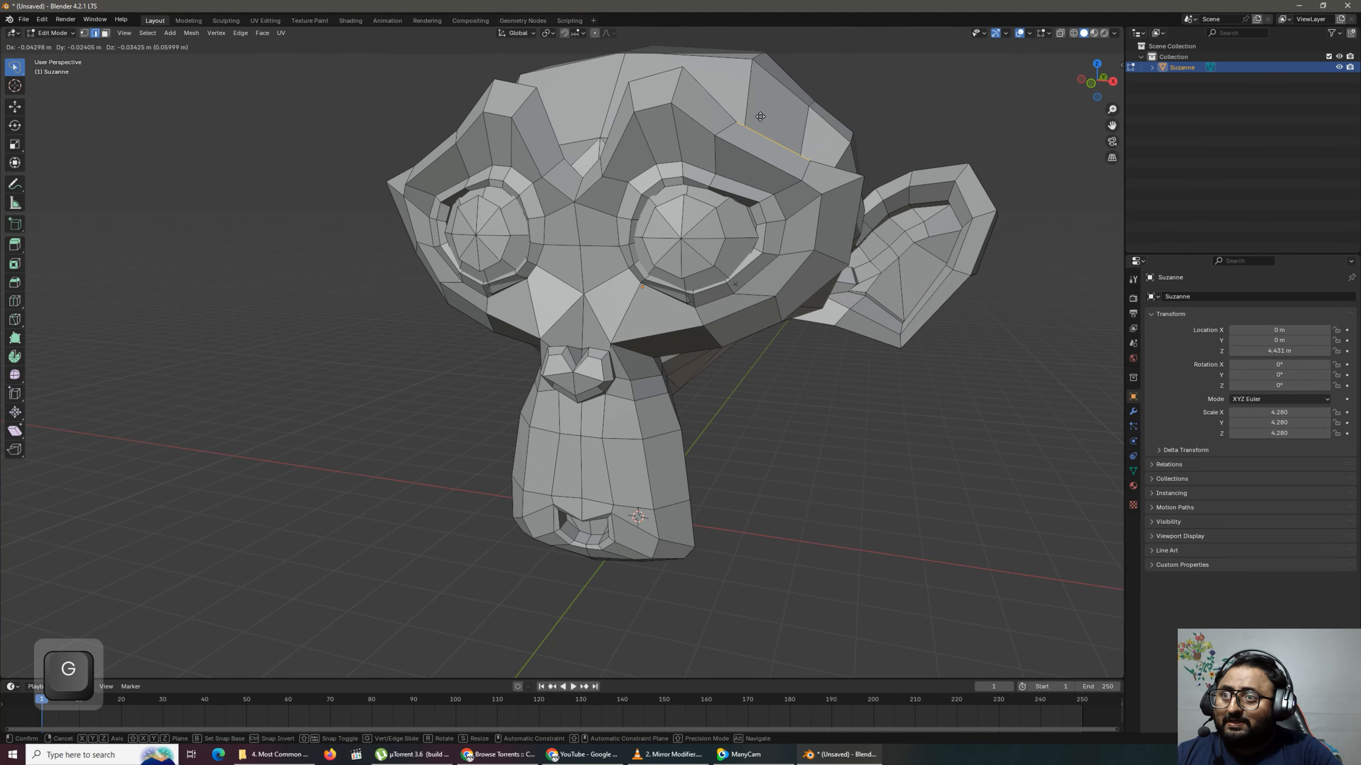
key("z")
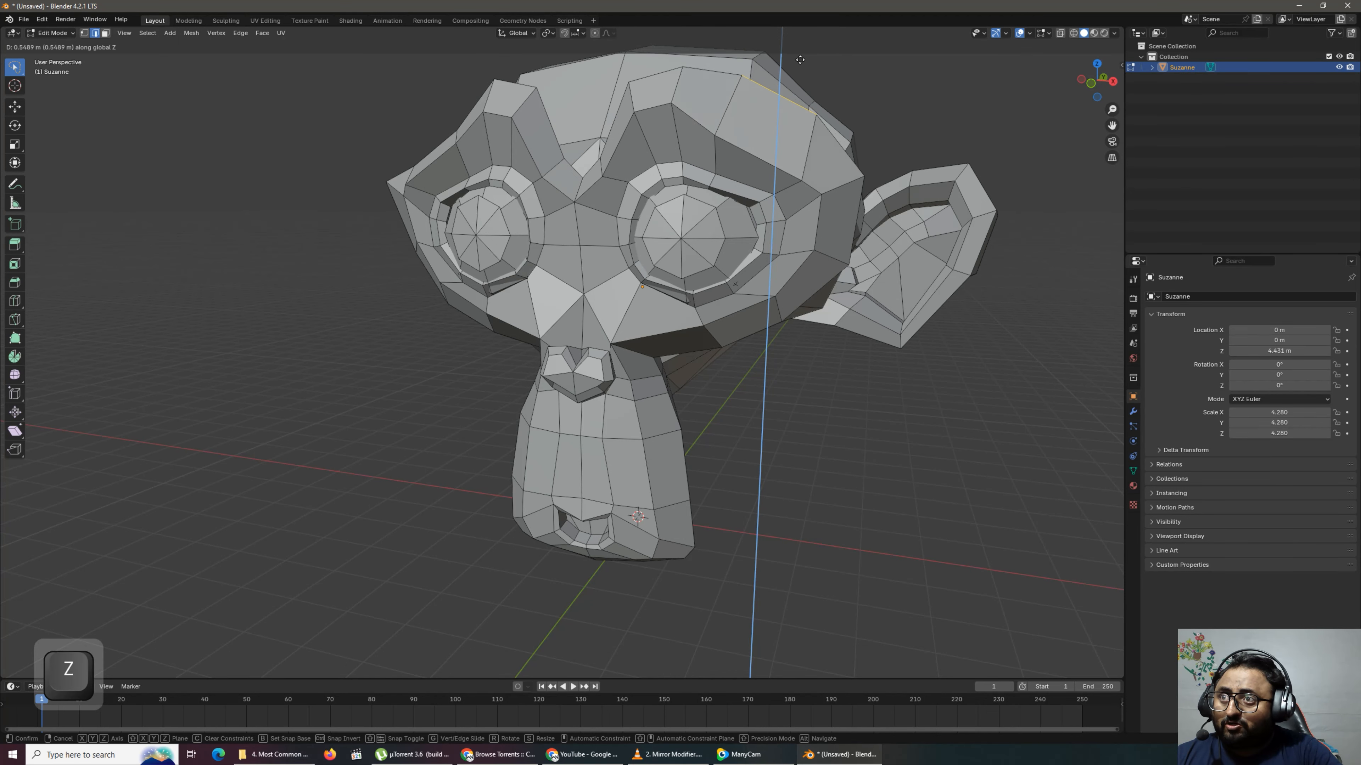
left_click(805, 47)
Pull a vertex on top of the head up and outward into a tall spike on the positive X side.
scroll(734, 313, "down", 3)
left_click_drag(734, 313, 669, 195, "alt")
key("1")
left_click(669, 192)
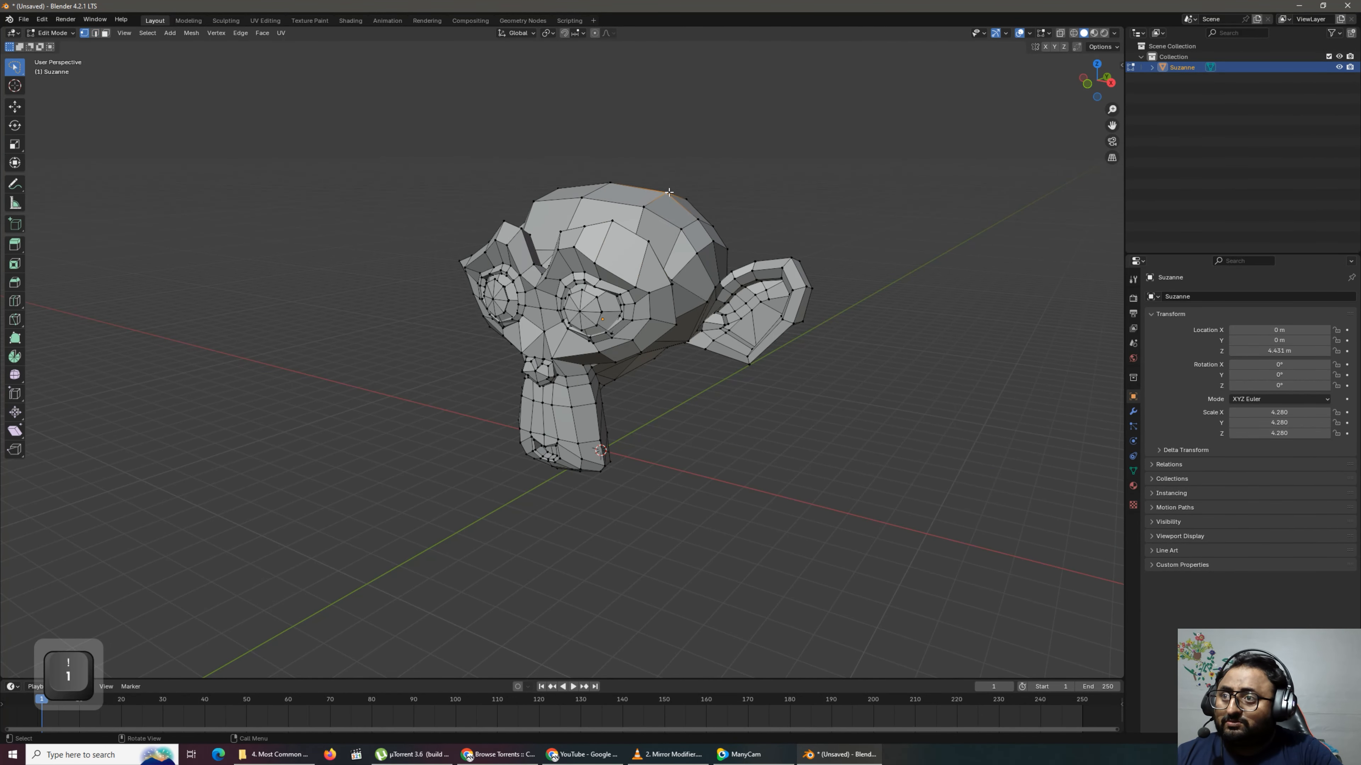
key("g")
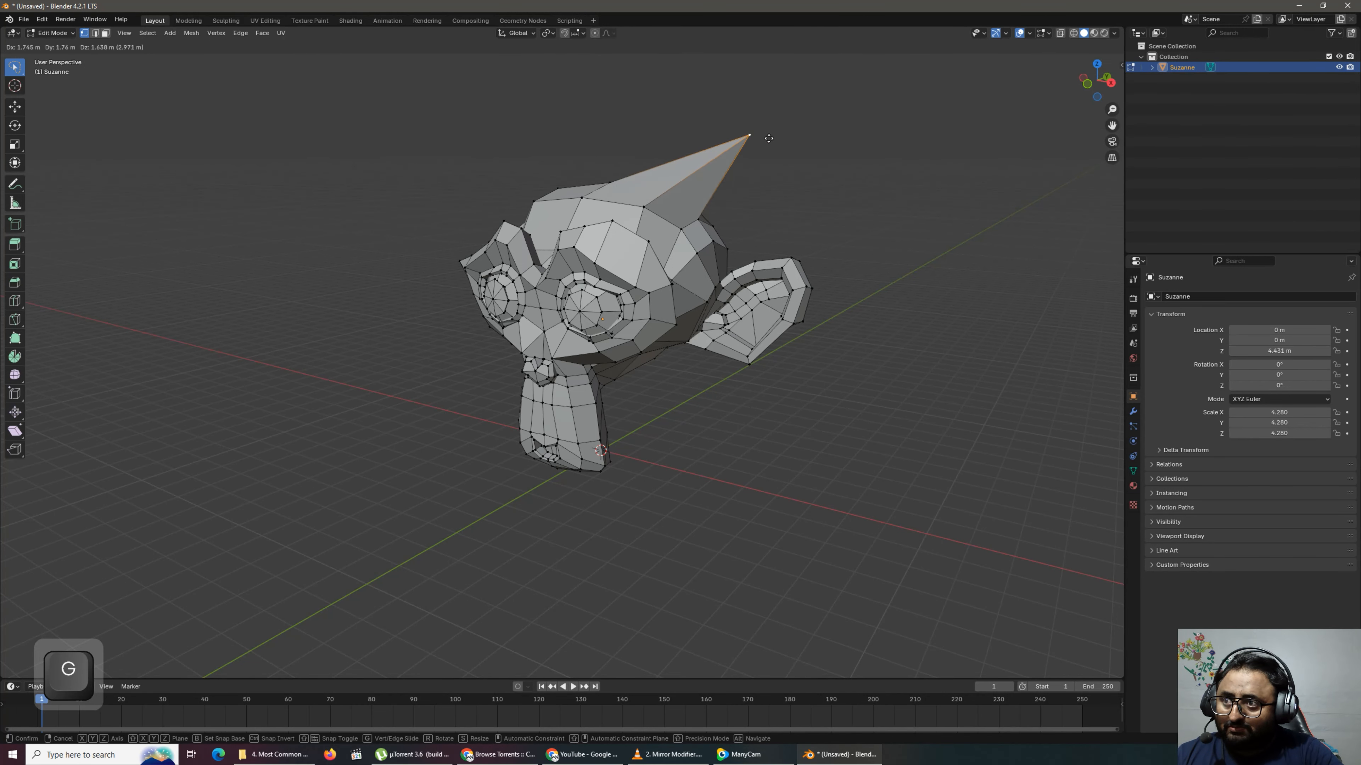
left_click(761, 108)
scroll(739, 128, "up", 2)
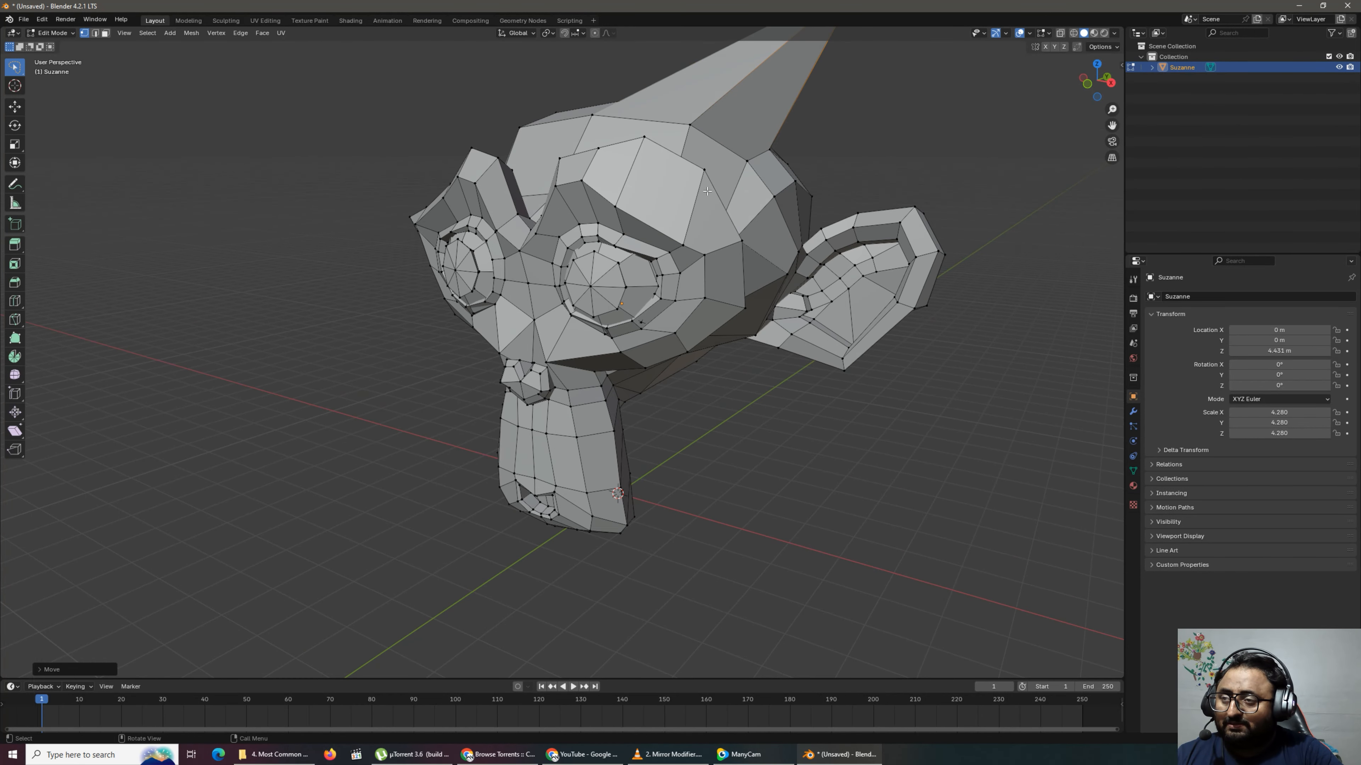
left_click_drag(635, 260, 682, 256, "alt")
scroll(682, 256, "down", 2, "alt")
scroll(787, 486, "down", 2)
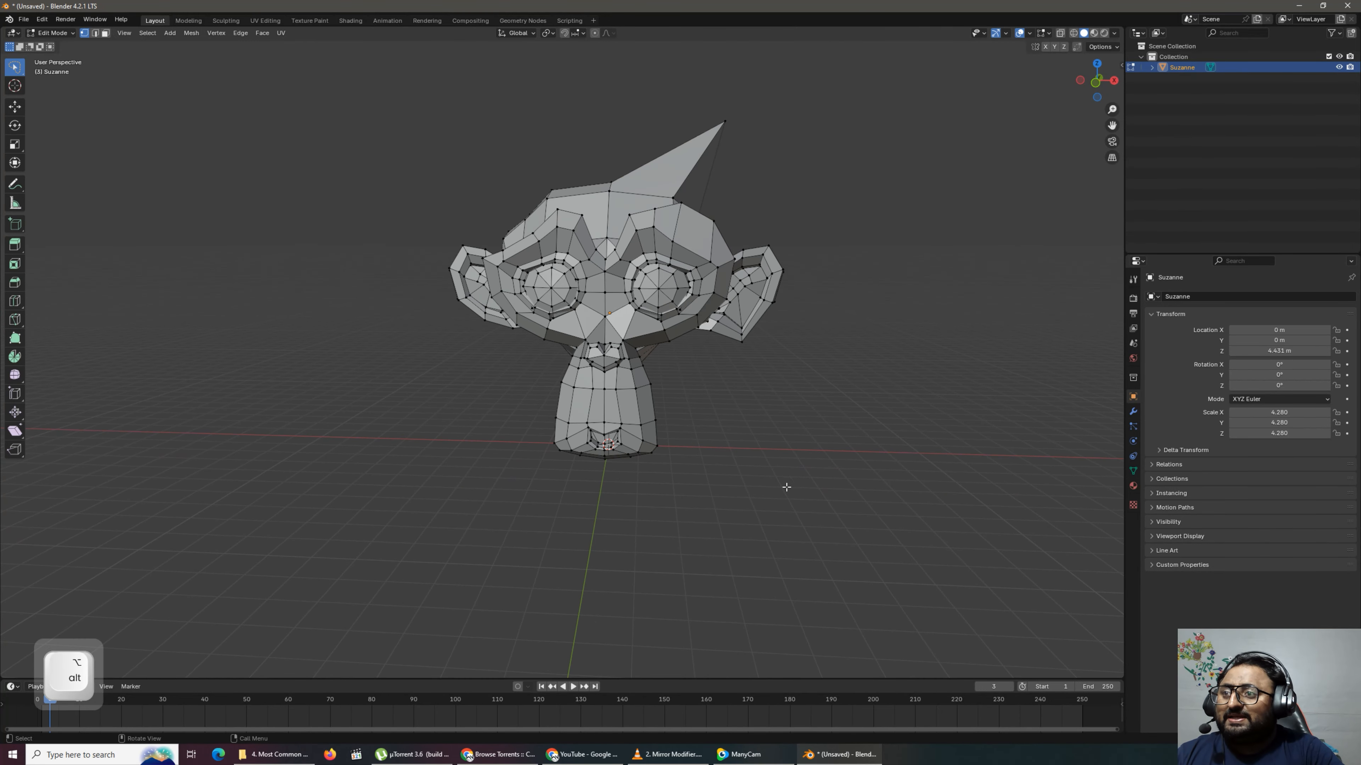
In front view, scale the vertices around the eye on the spike side to about 0.7, and return to Object Mode.
key("KP_1")
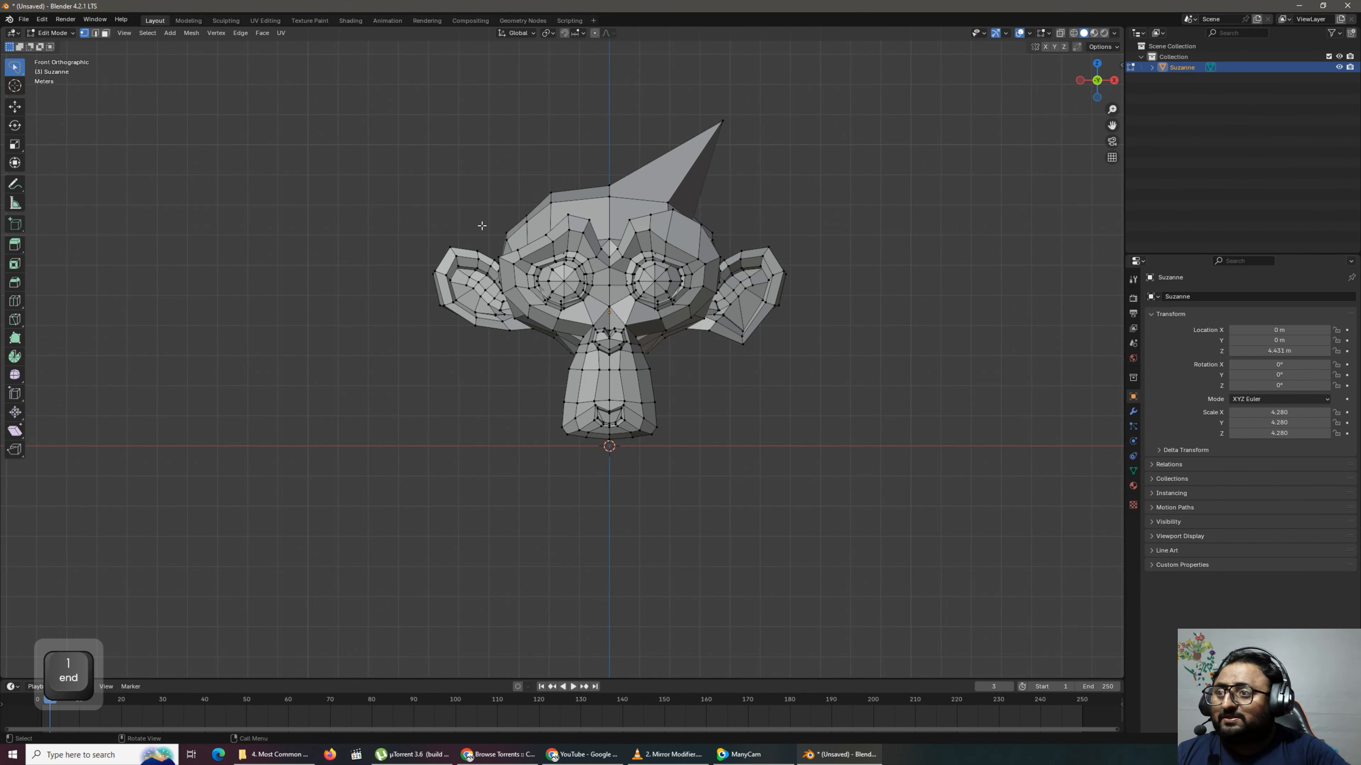
left_click(15, 107)
key("Tab")
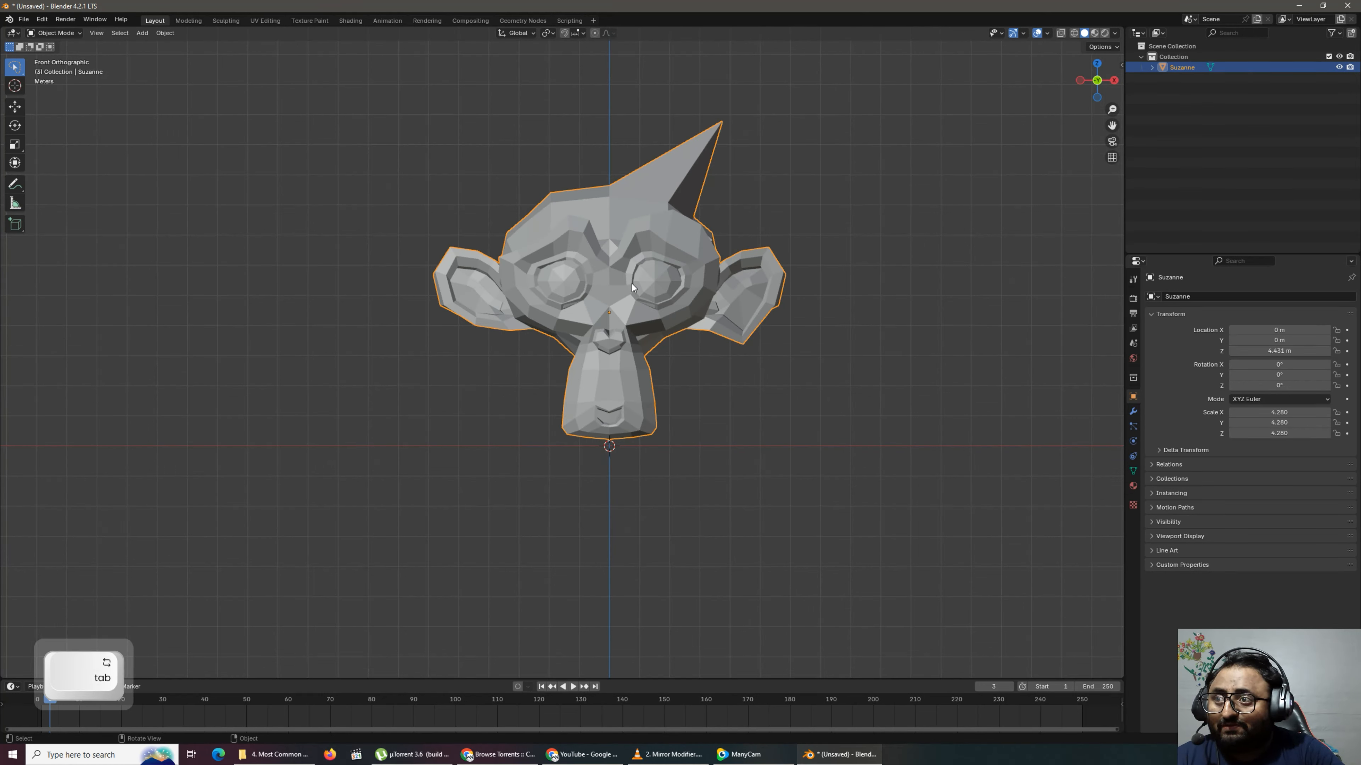
key("Tab")
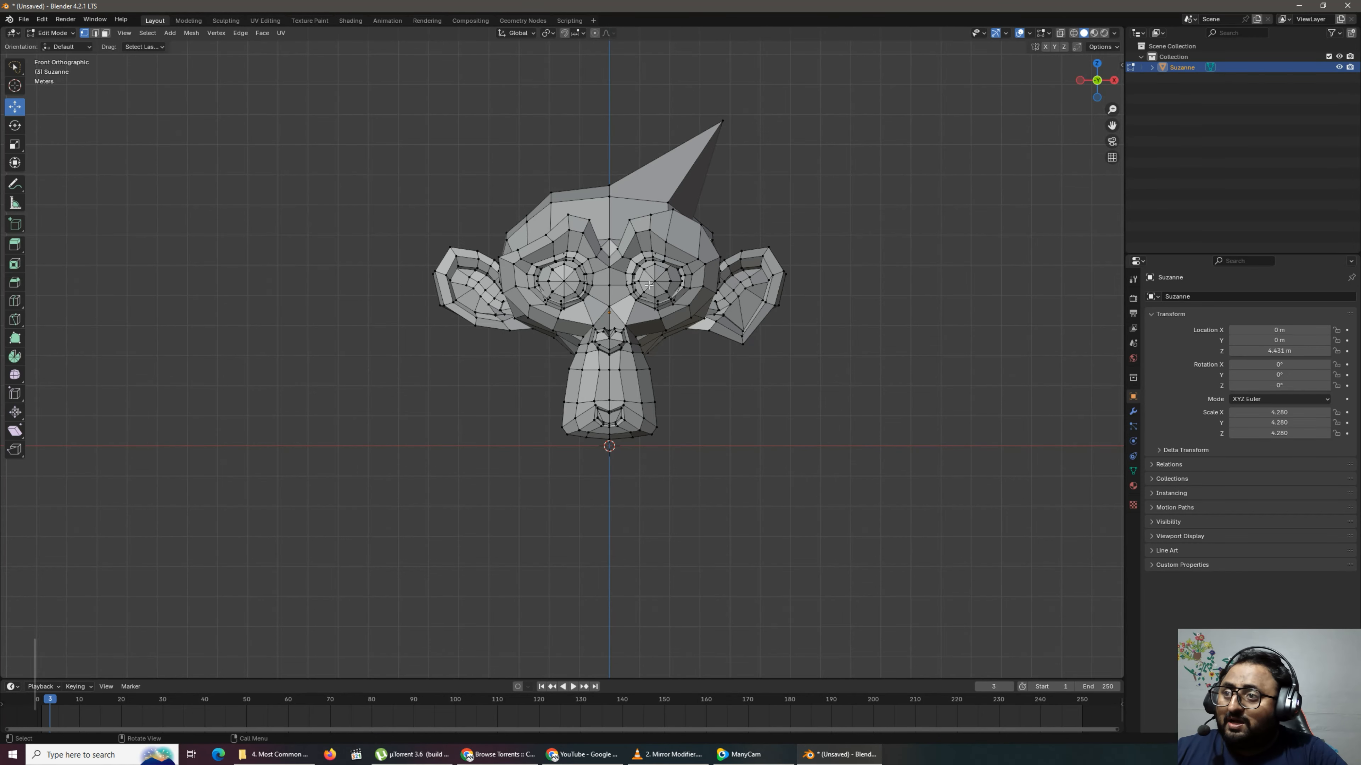
mouse_move(680, 310)
left_mouse_down()
mouse_move(635, 229)
mouse_move(691, 291)
mouse_move(637, 300)
mouse_move(642, 228)
mouse_move(696, 267)
mouse_move(687, 288)
left_mouse_up()
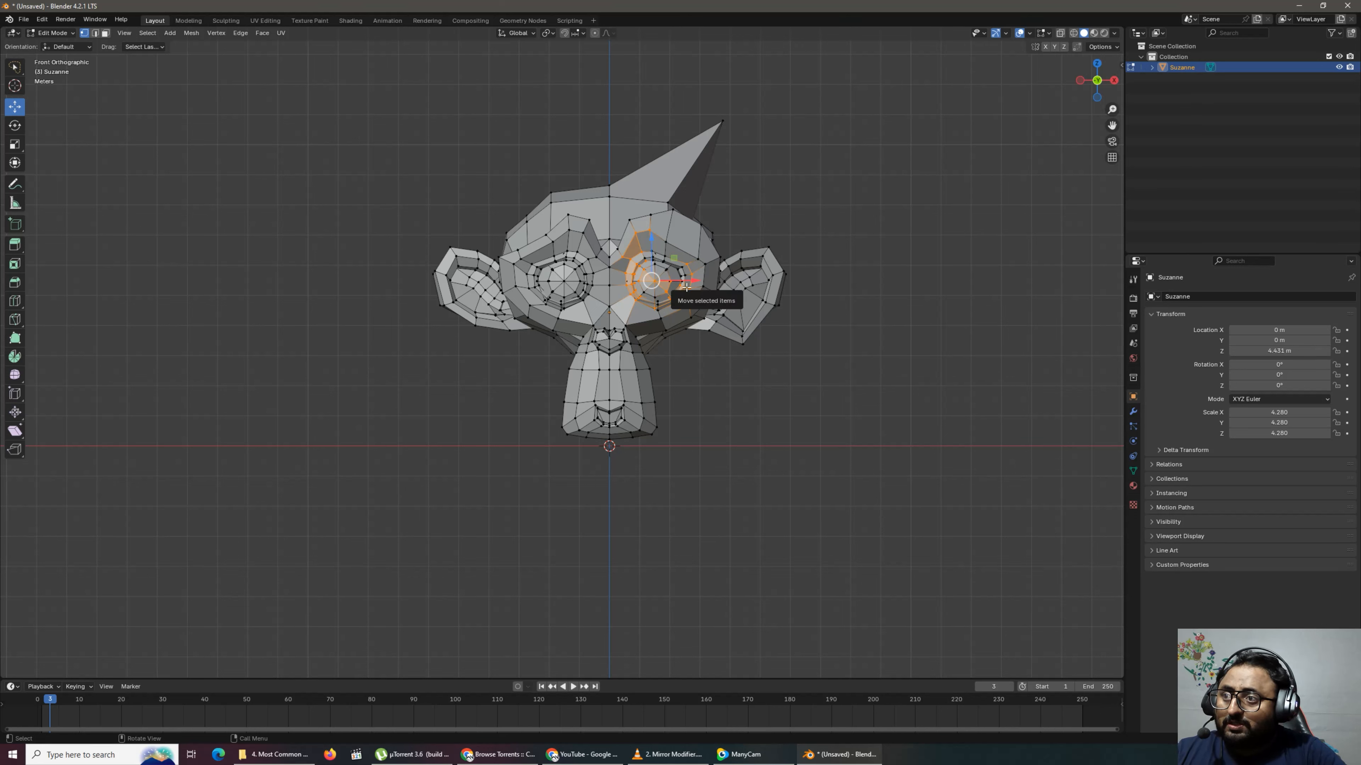
key("s")
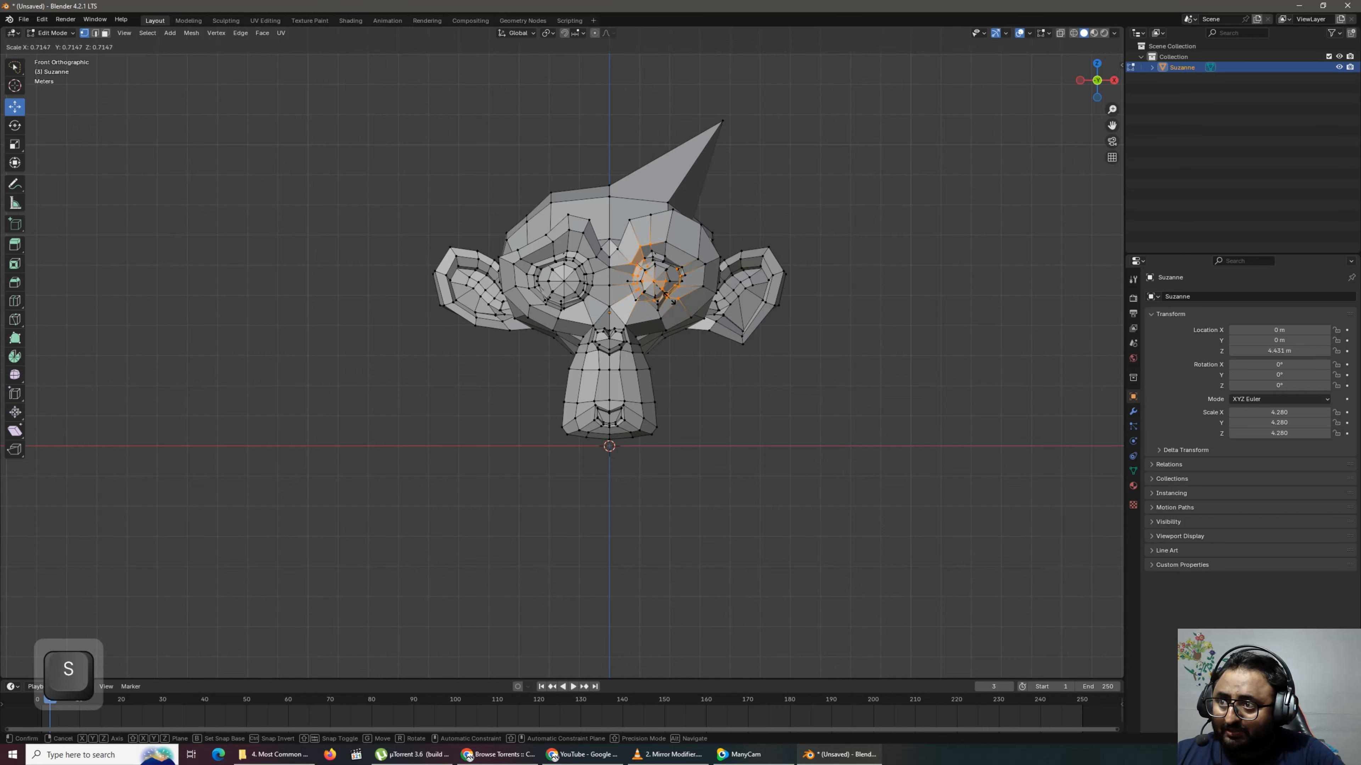
left_click(667, 296)
left_click(744, 502)
key("Tab")
left_click(718, 452)
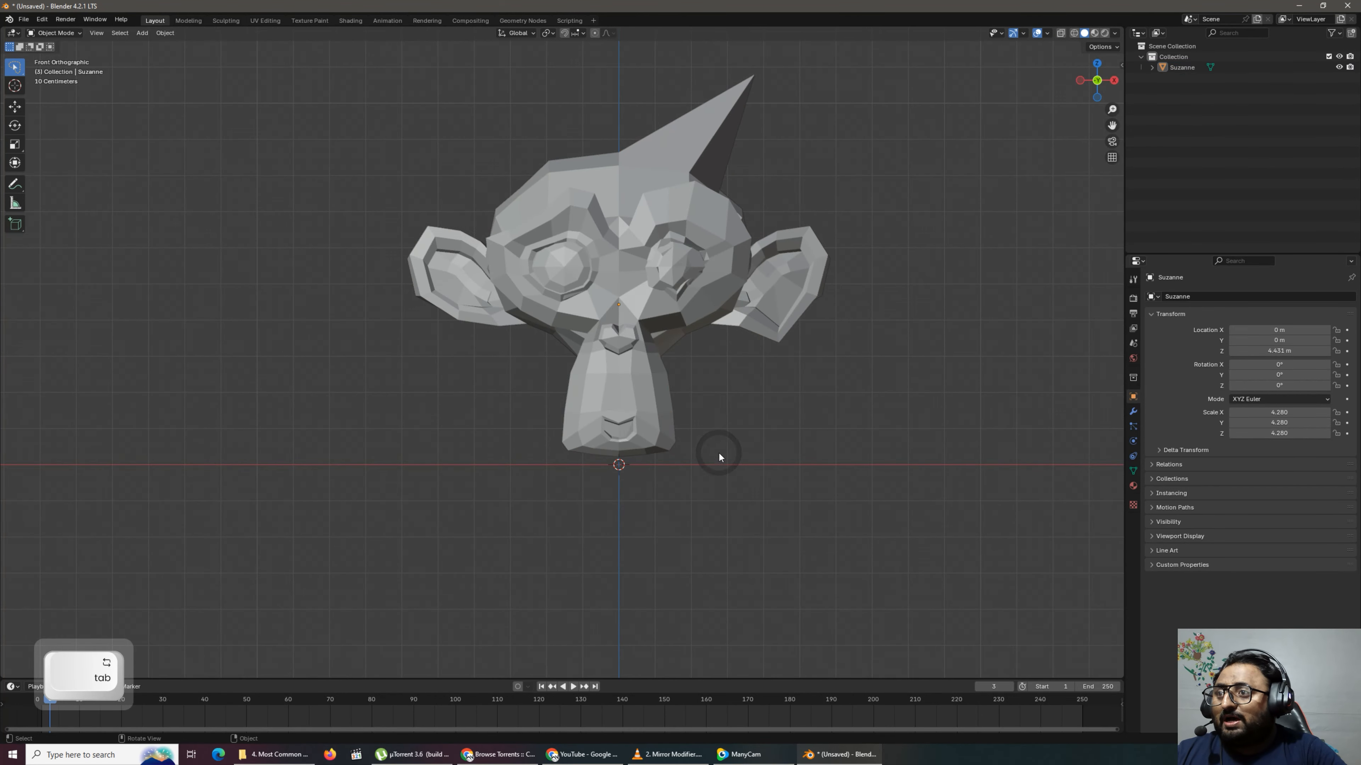
In Edit Mode's front view, select the front-facing faces of the head's unedited negative X half using face selection and delete them.
left_click(677, 252)
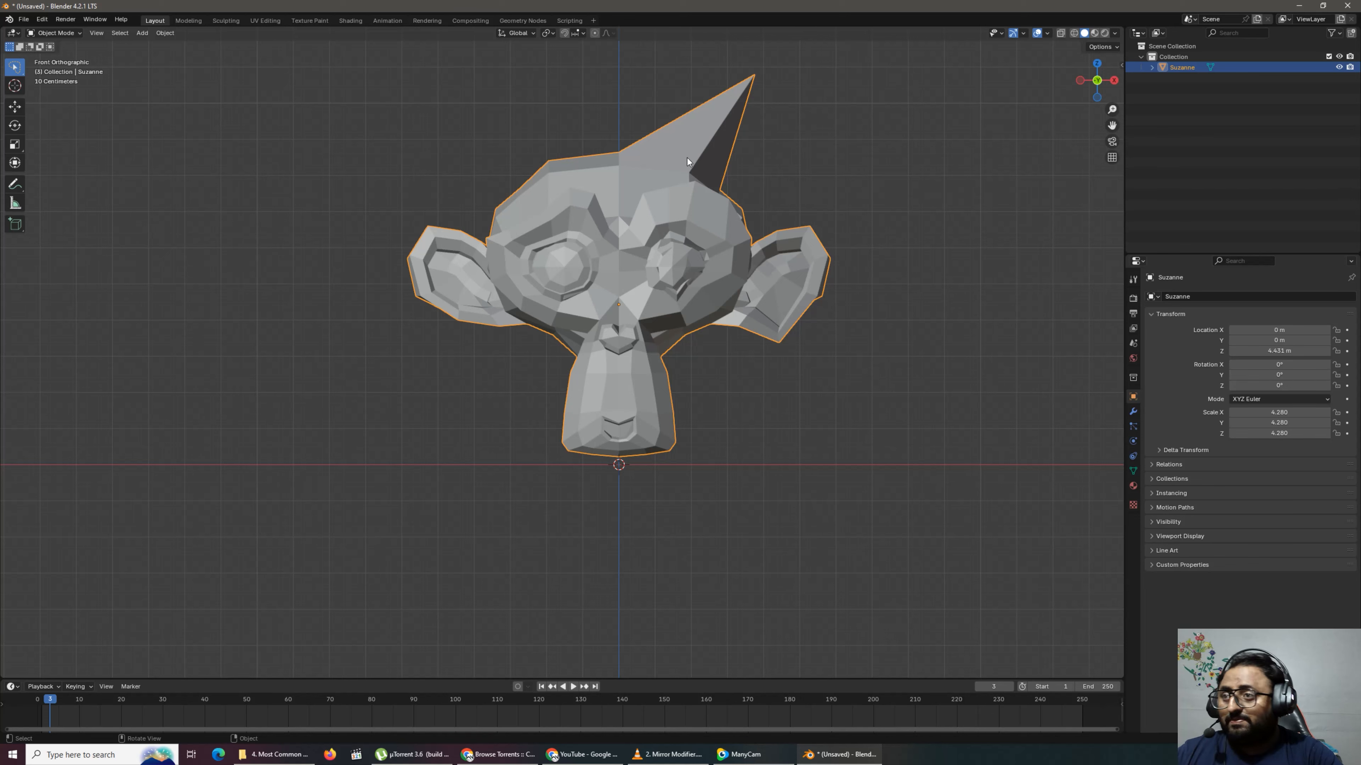
key("Tab")
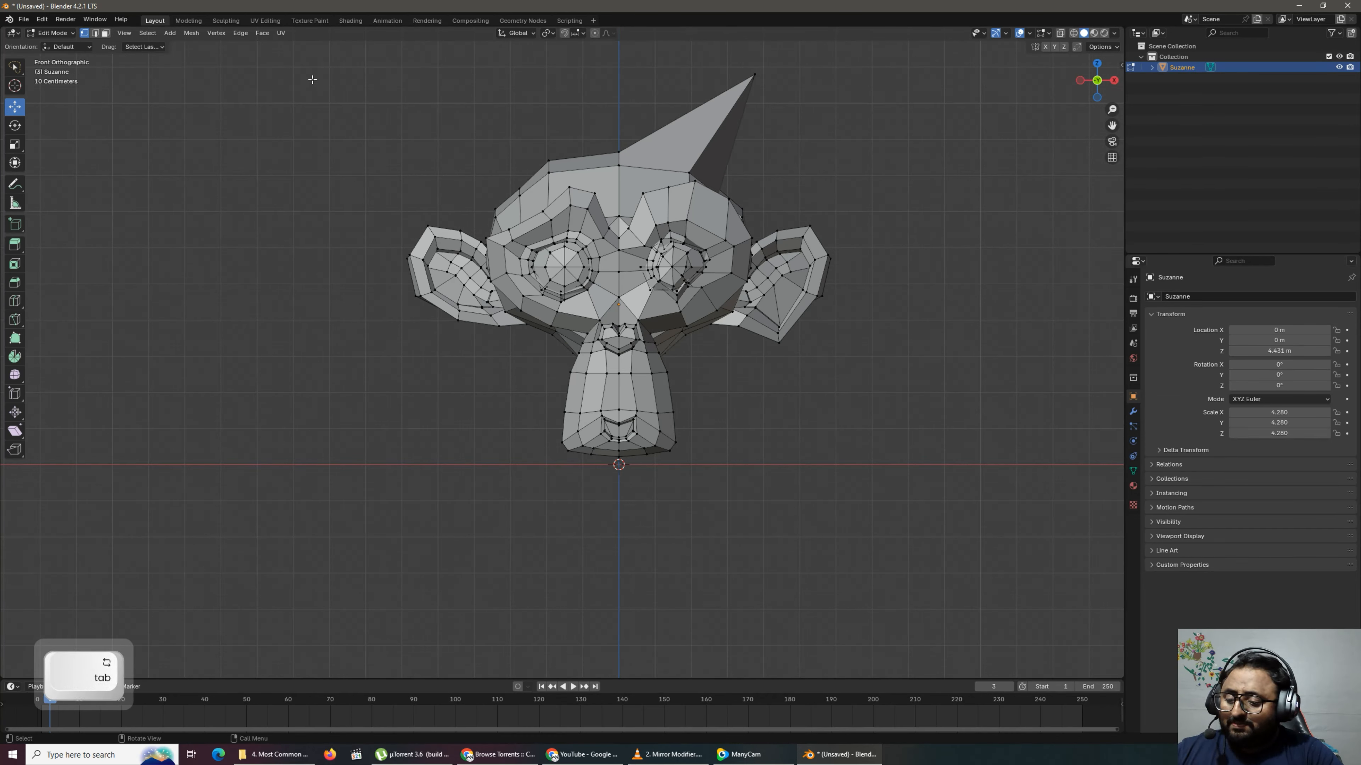
key("b")
left_click_drag(313, 78, 615, 640)
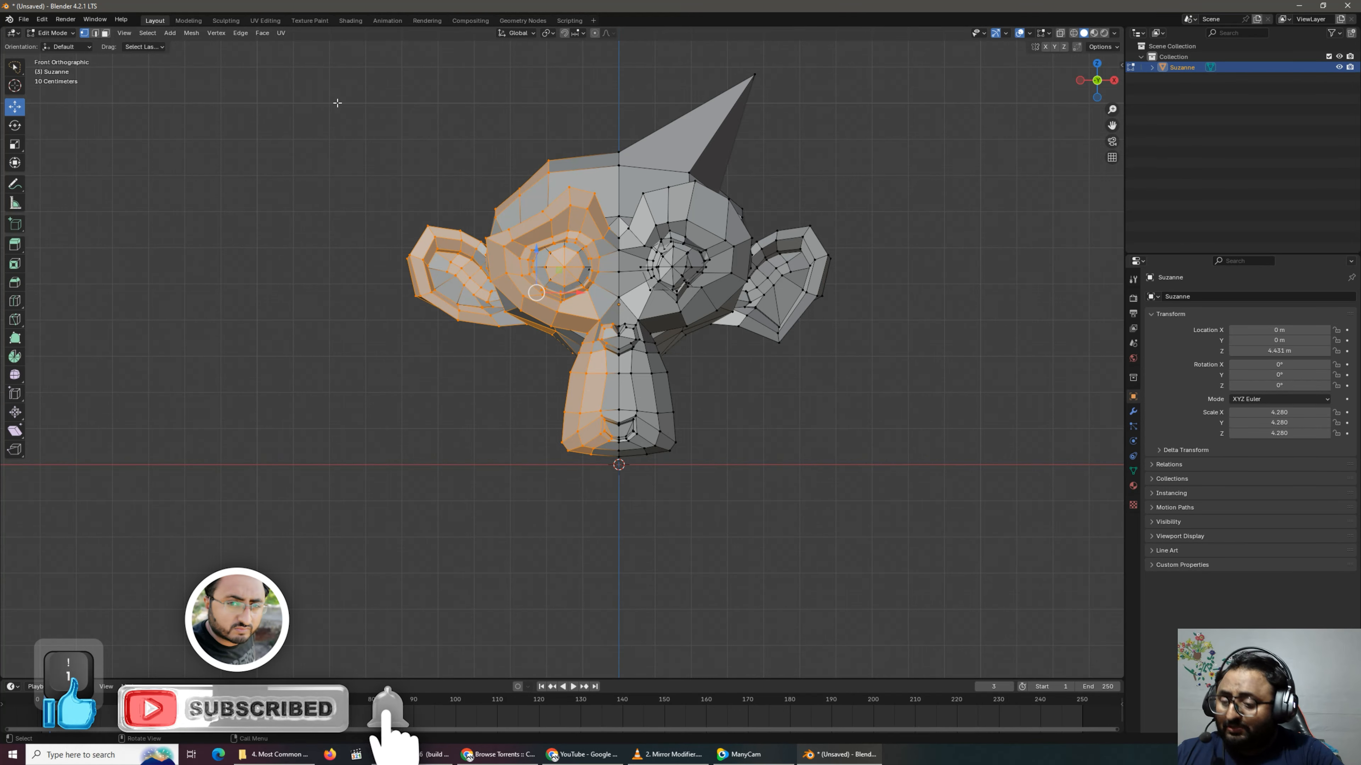
key("3")
mouse_move(340, 92)
left_mouse_down()
mouse_move(425, 280)
mouse_move(471, 520)
left_mouse_up()
key("b")
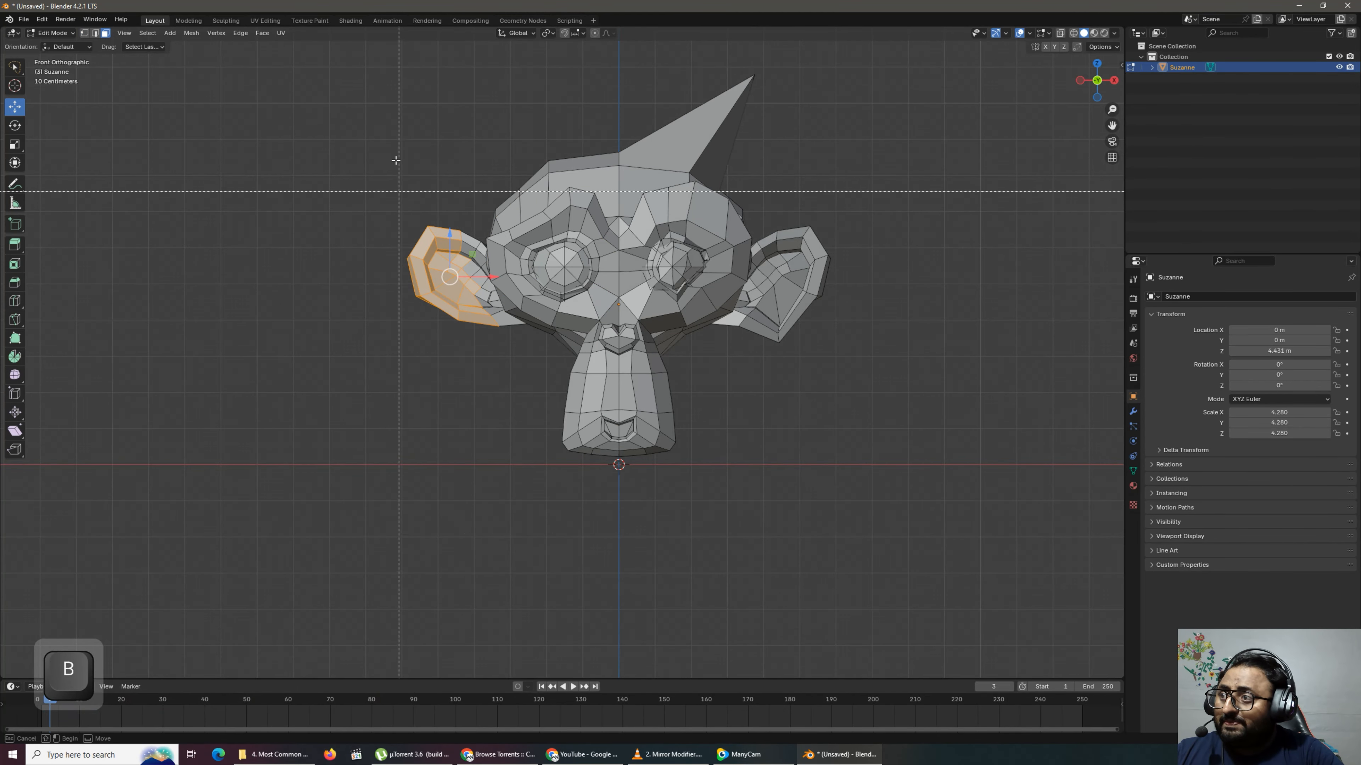
left_click_drag(355, 57, 612, 608)
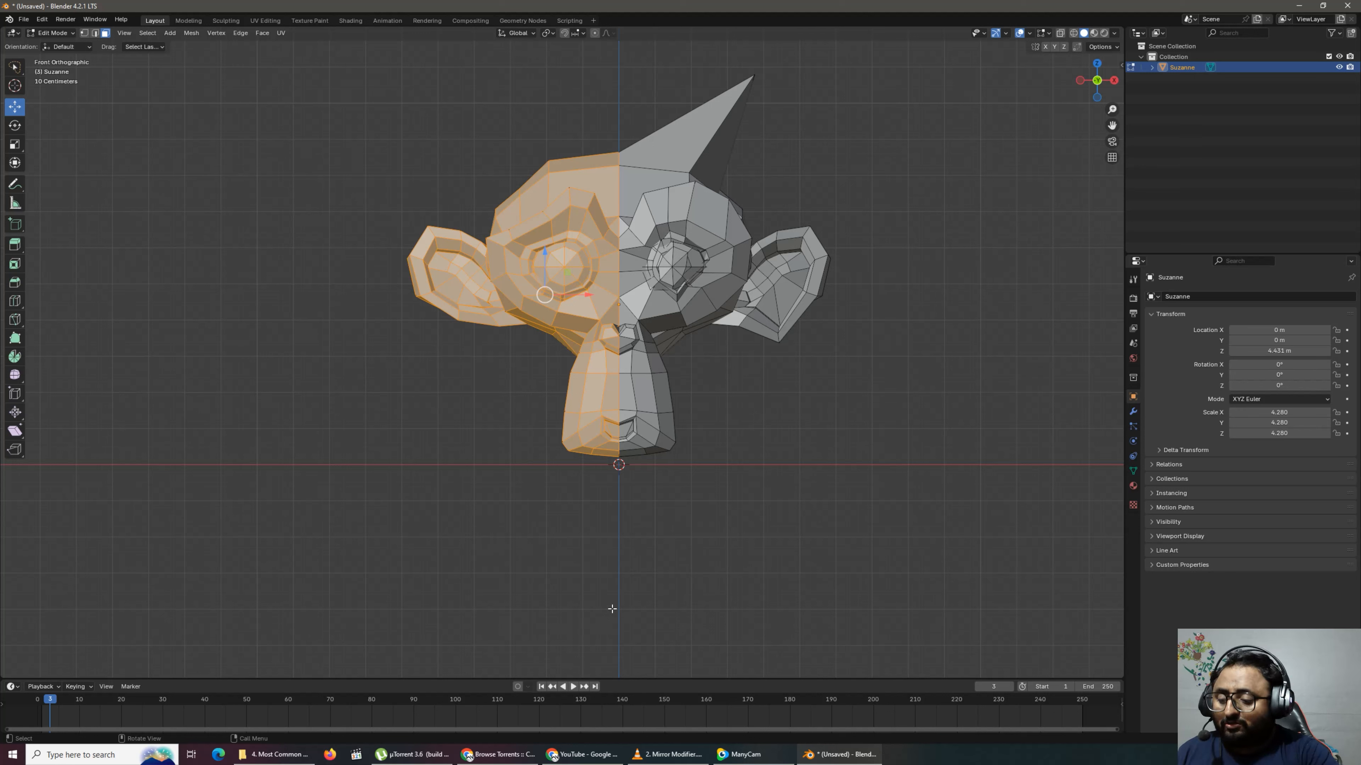
key("Delete")
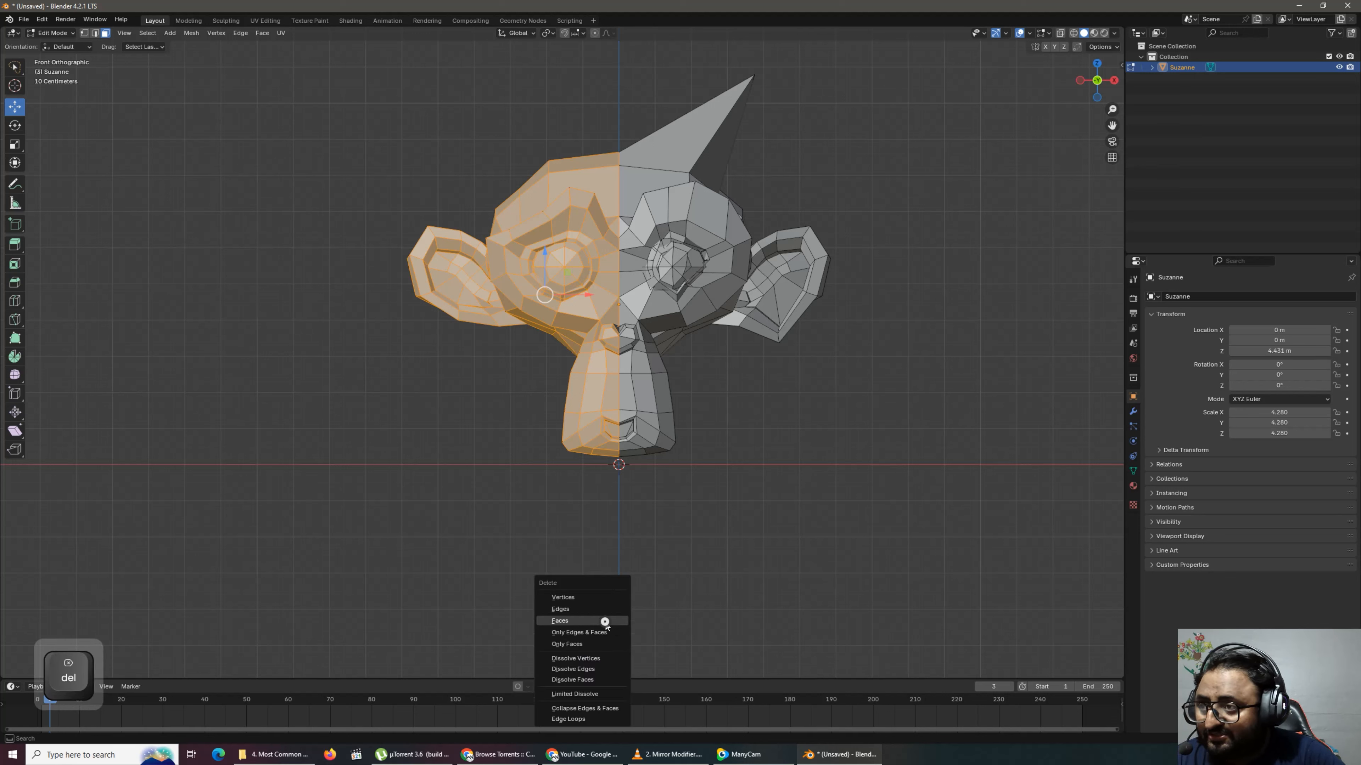
left_click(604, 622)
Select and delete the remaining faces on the negative X half of the head, and return to Object Mode.
mouse_move(370, 99)
left_mouse_down()
mouse_move(485, 450)
mouse_move(605, 461)
mouse_move(441, 522)
left_mouse_up()
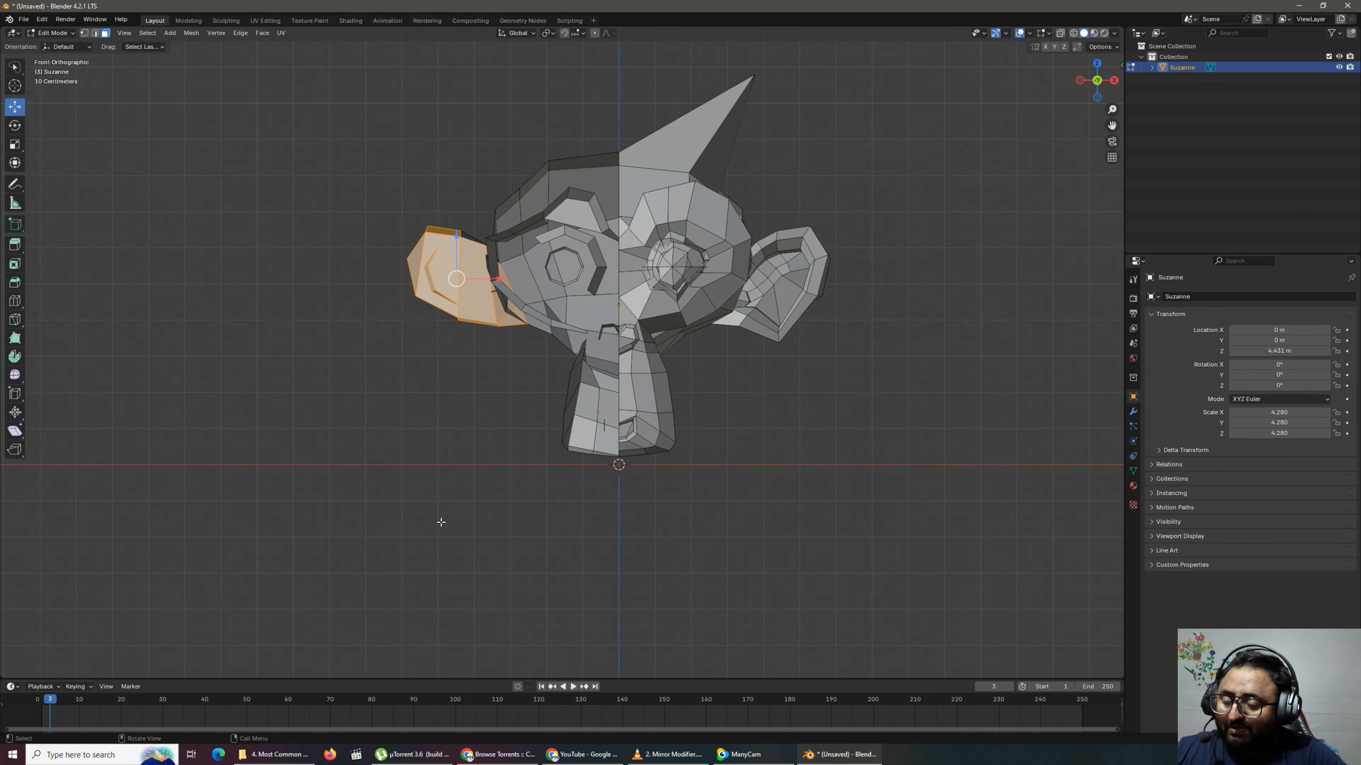
key("3")
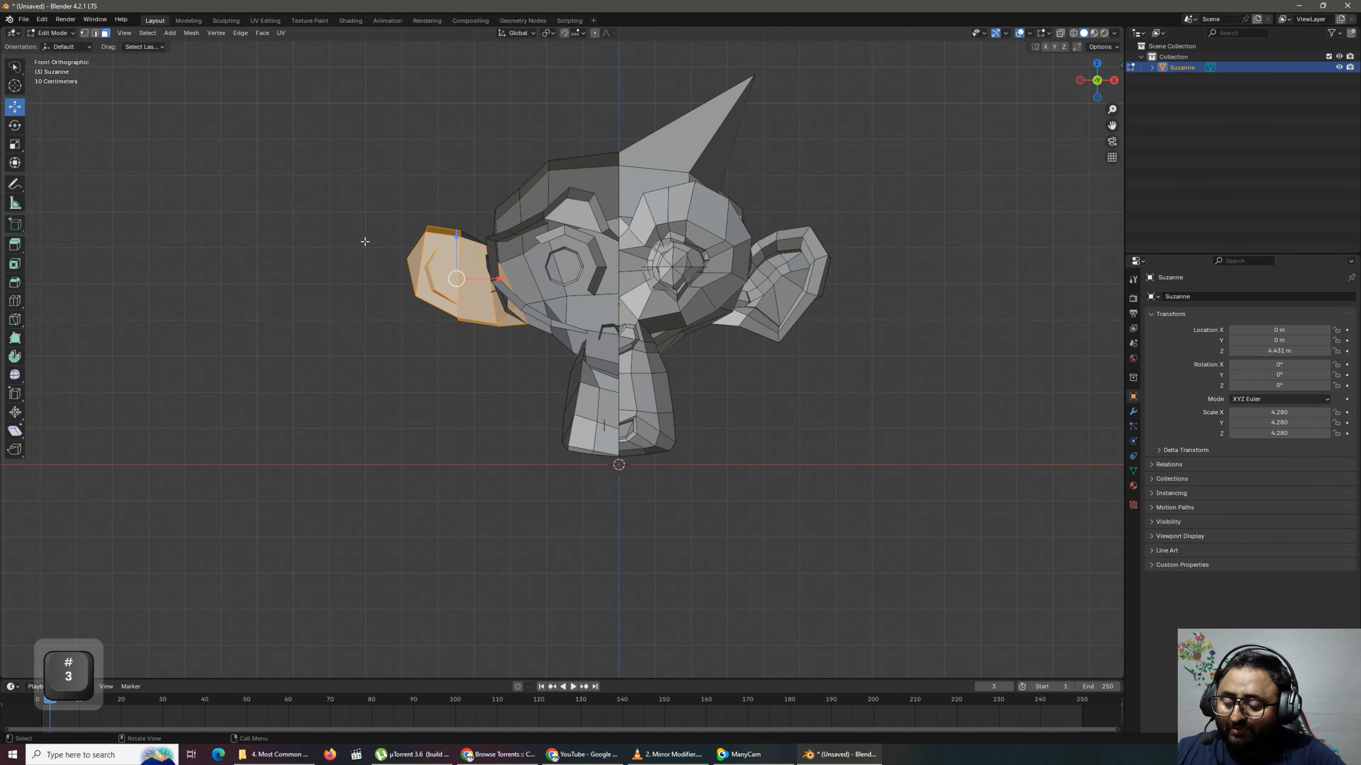
key("b")
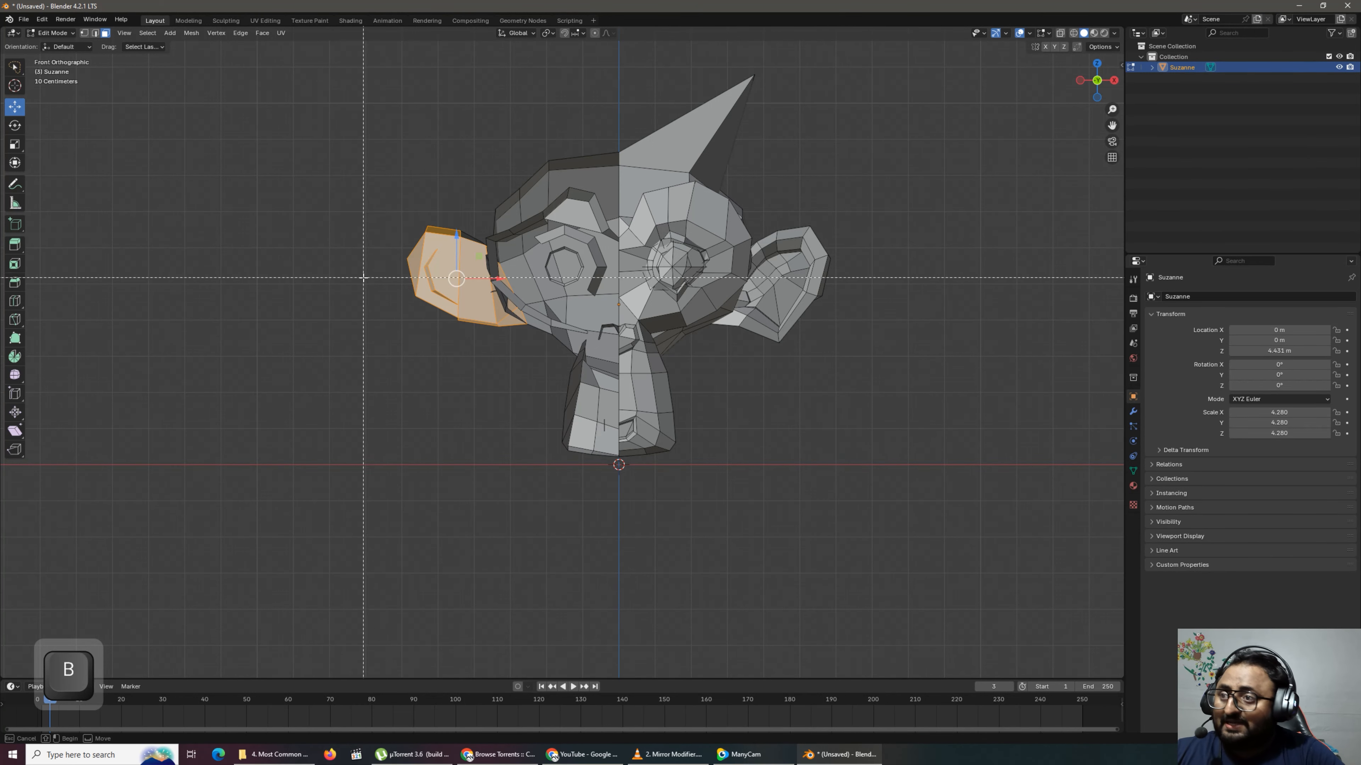
left_click_drag(337, 70, 600, 598)
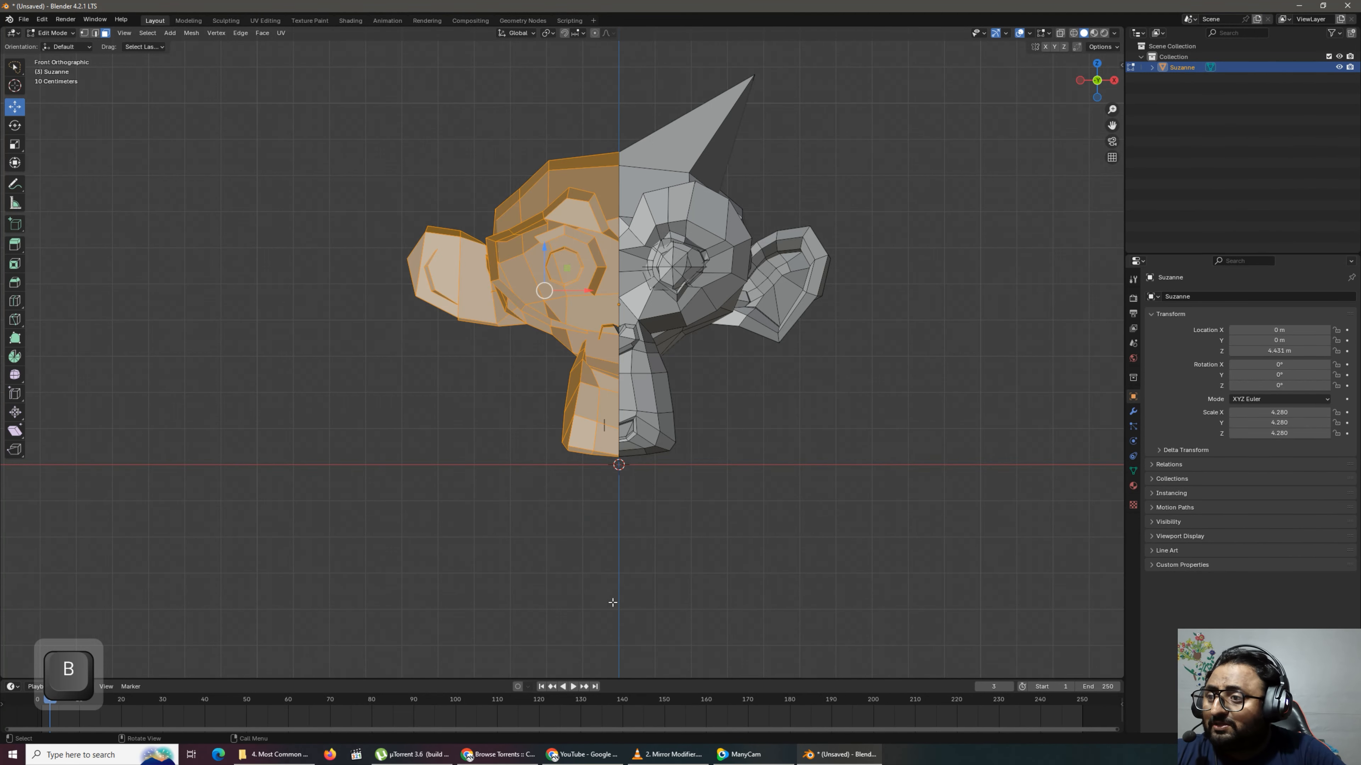
key("Delete")
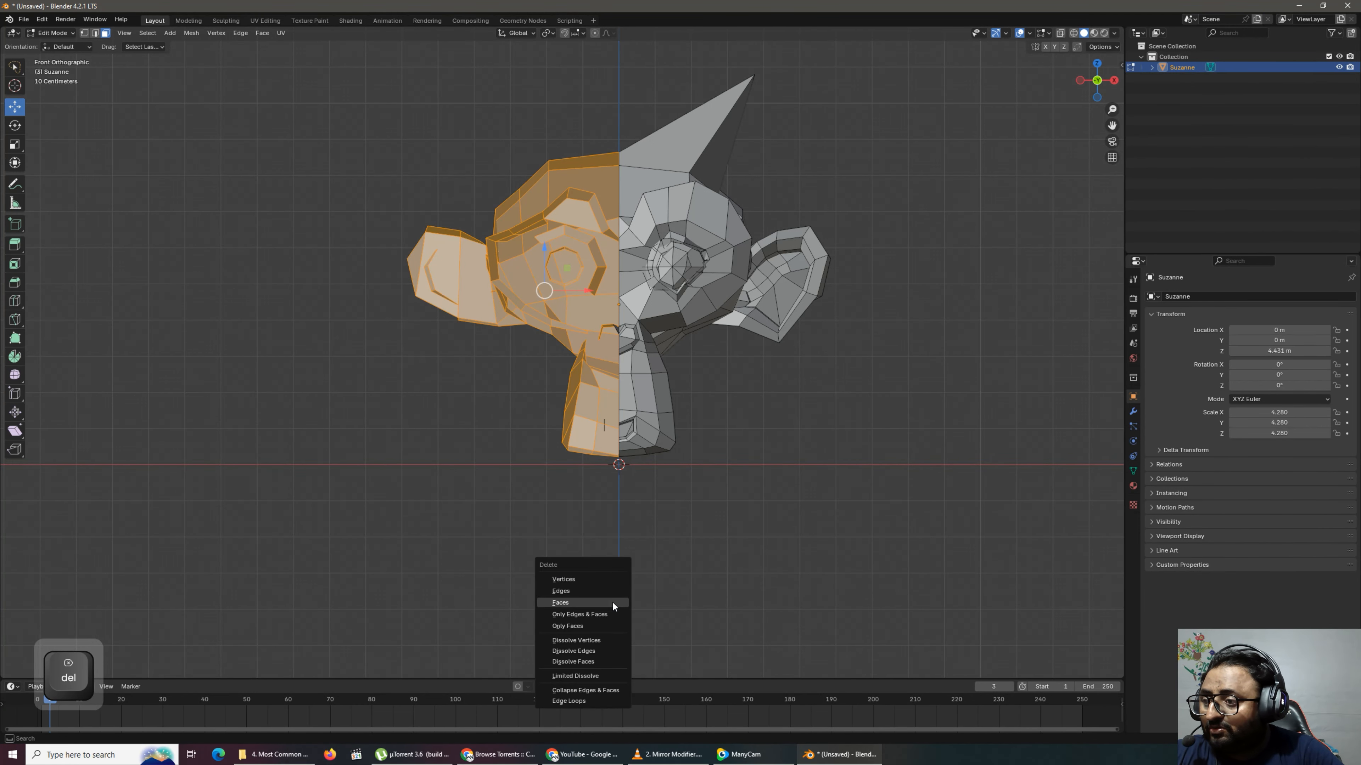
left_click(612, 603)
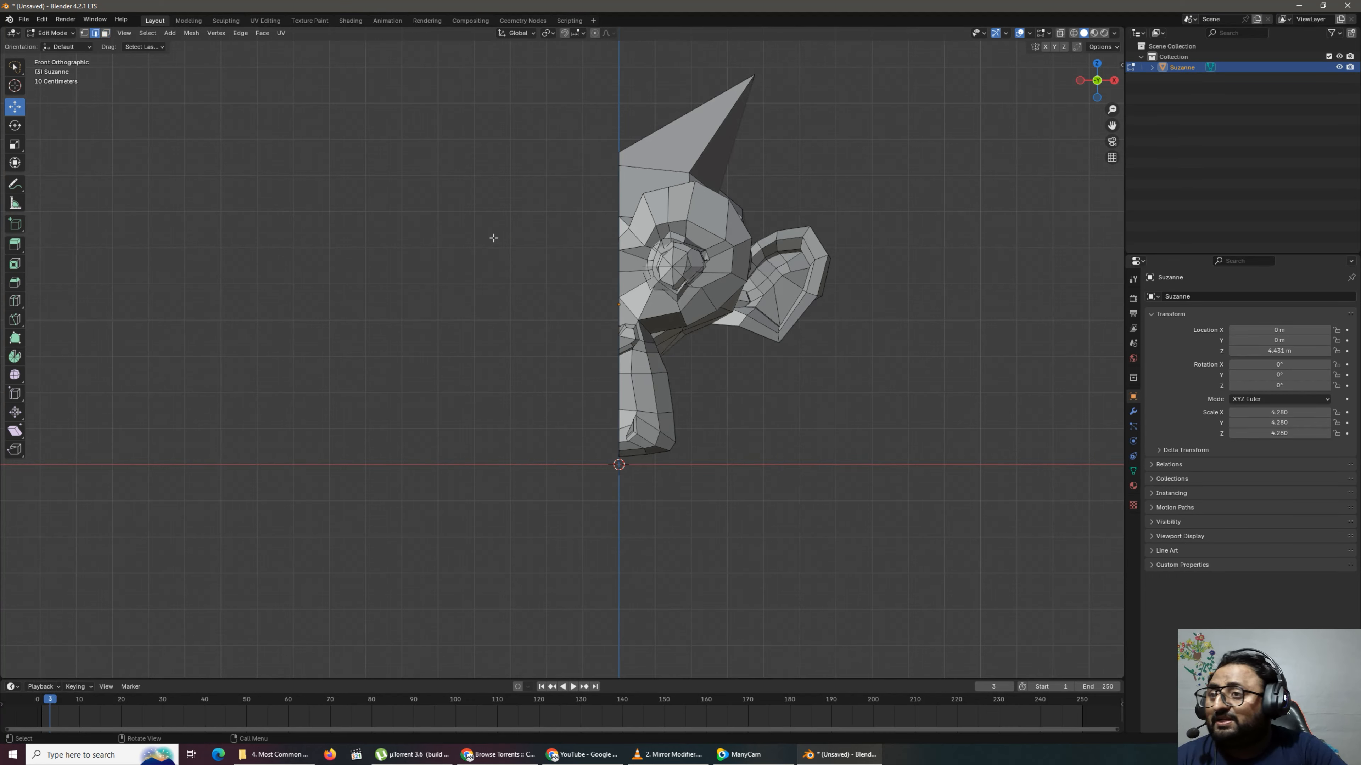
key("Tab")
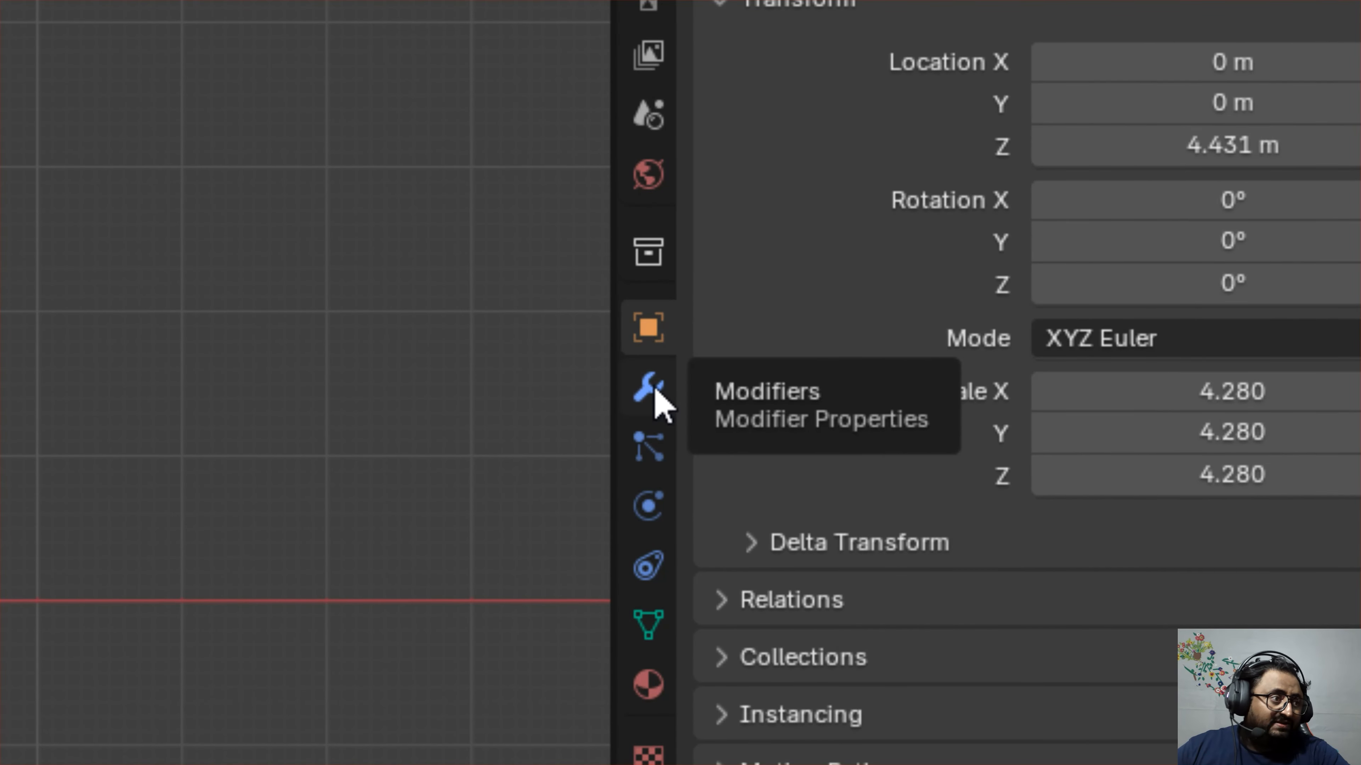
Add a Mirror modifier to the half head.
left_click(656, 395)
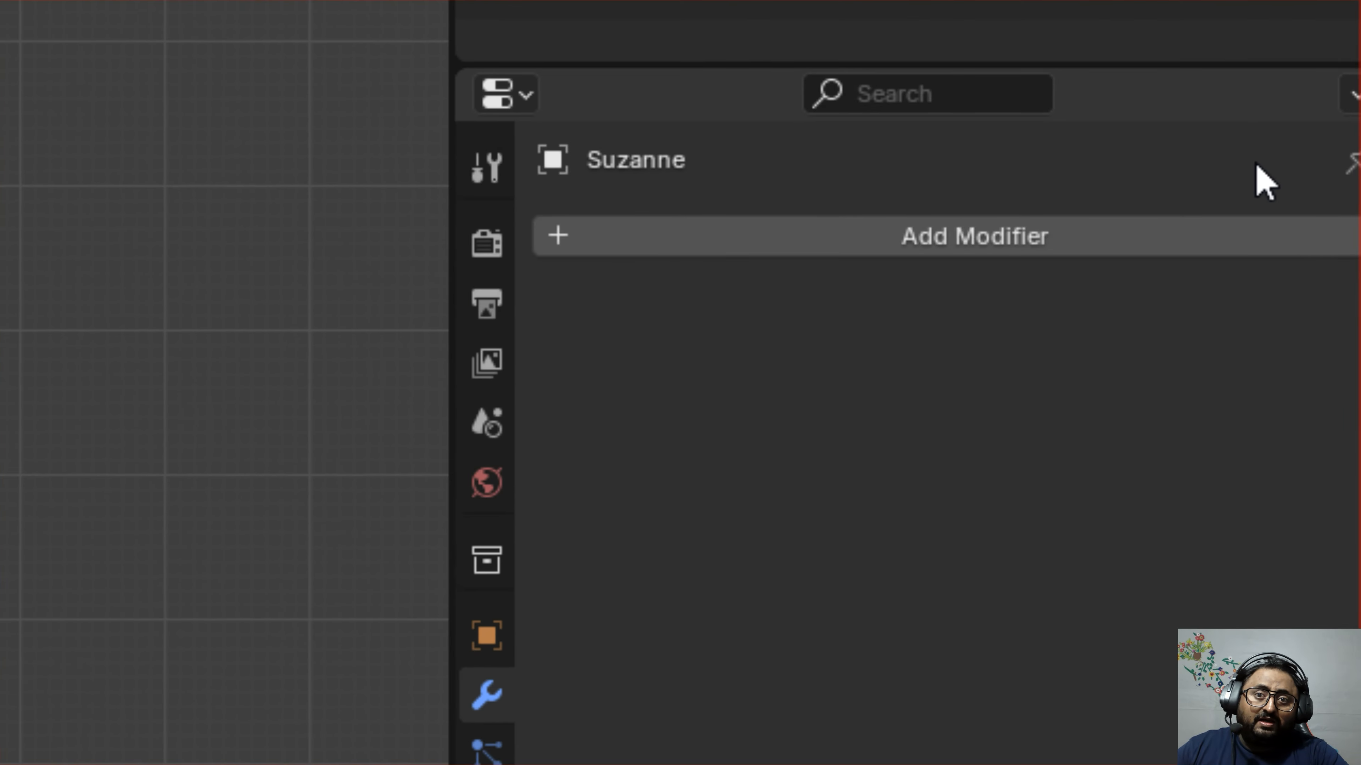
left_click(999, 244)
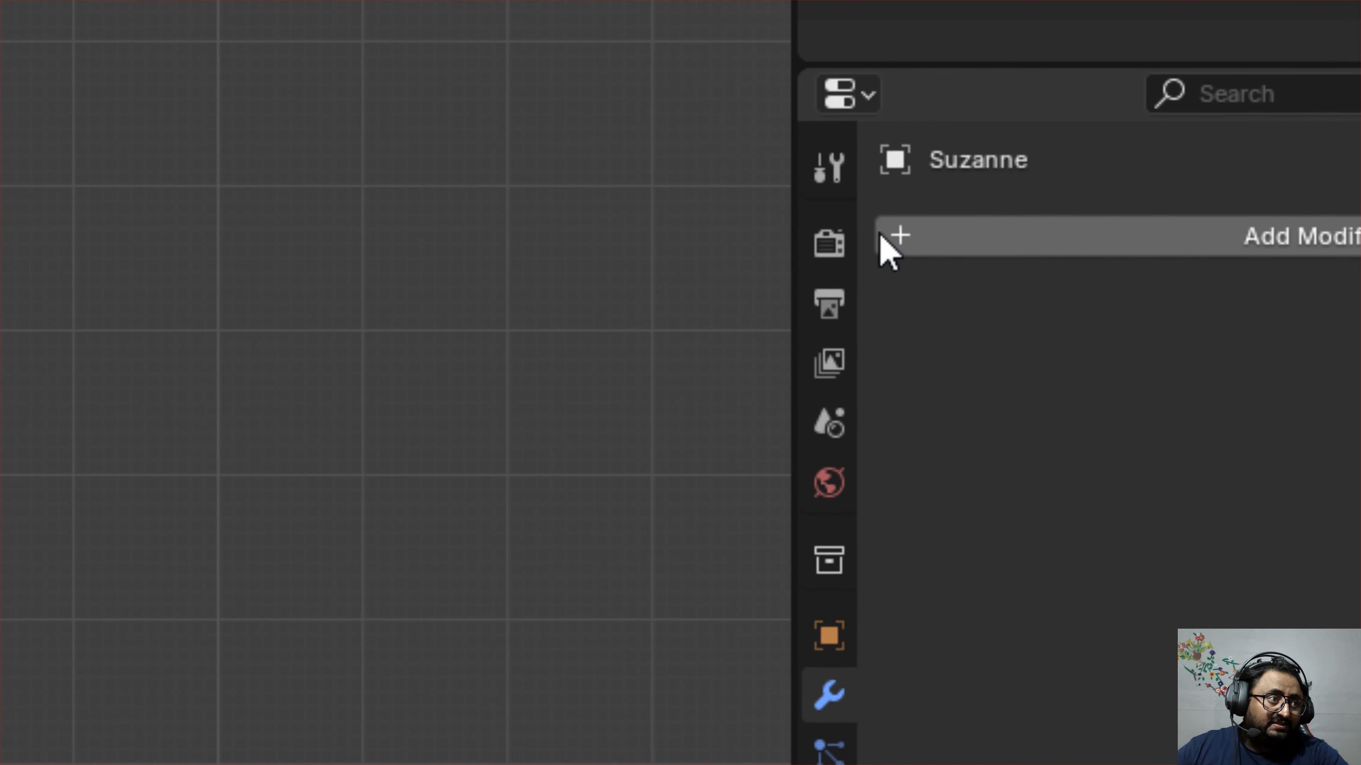
left_click(903, 245)
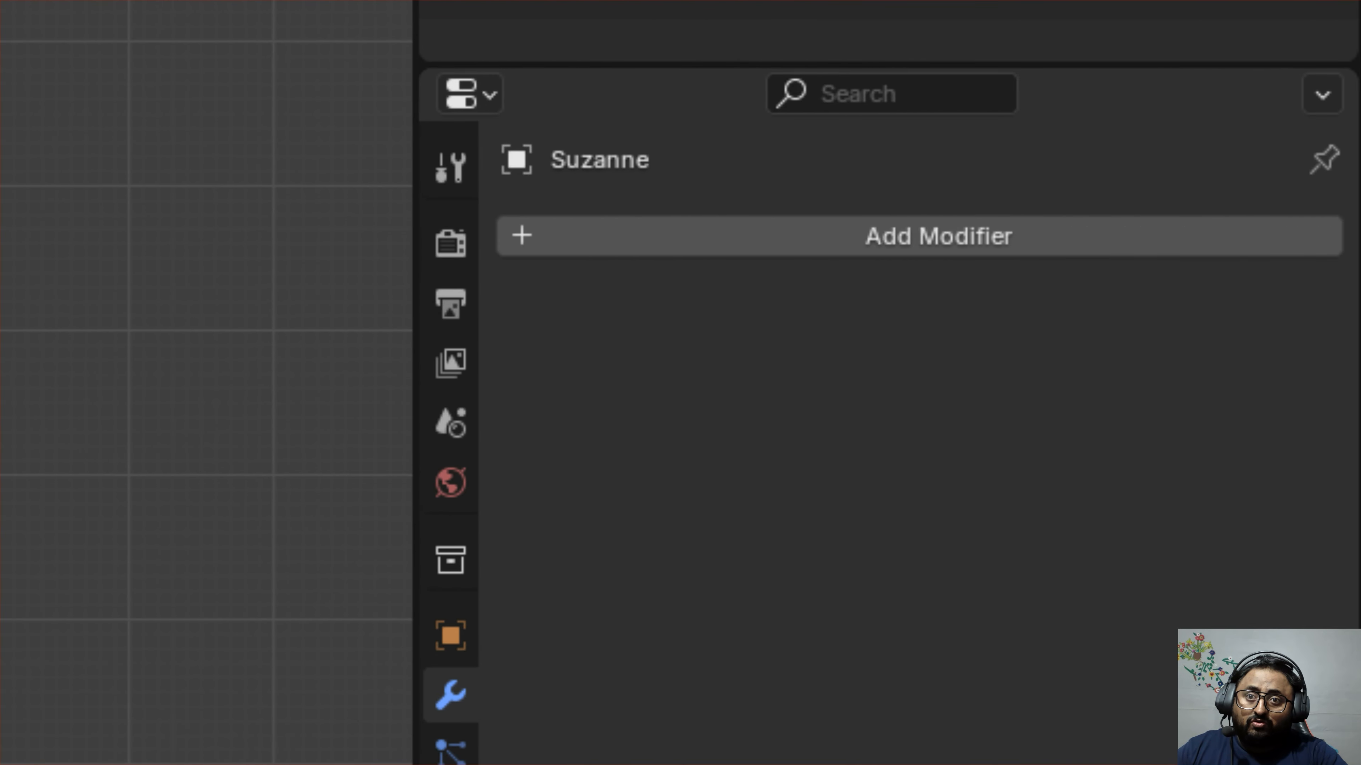
left_click(898, 242)
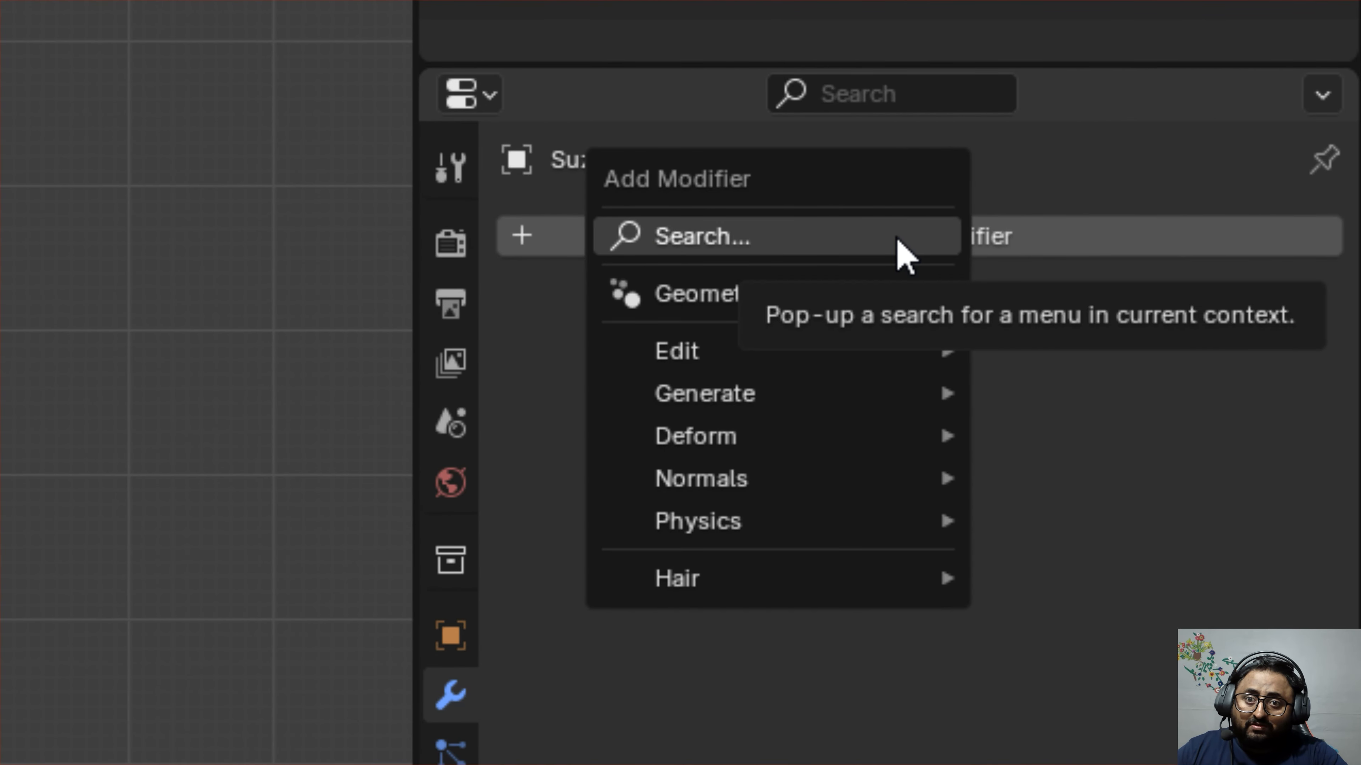
mouse_move(917, 391)
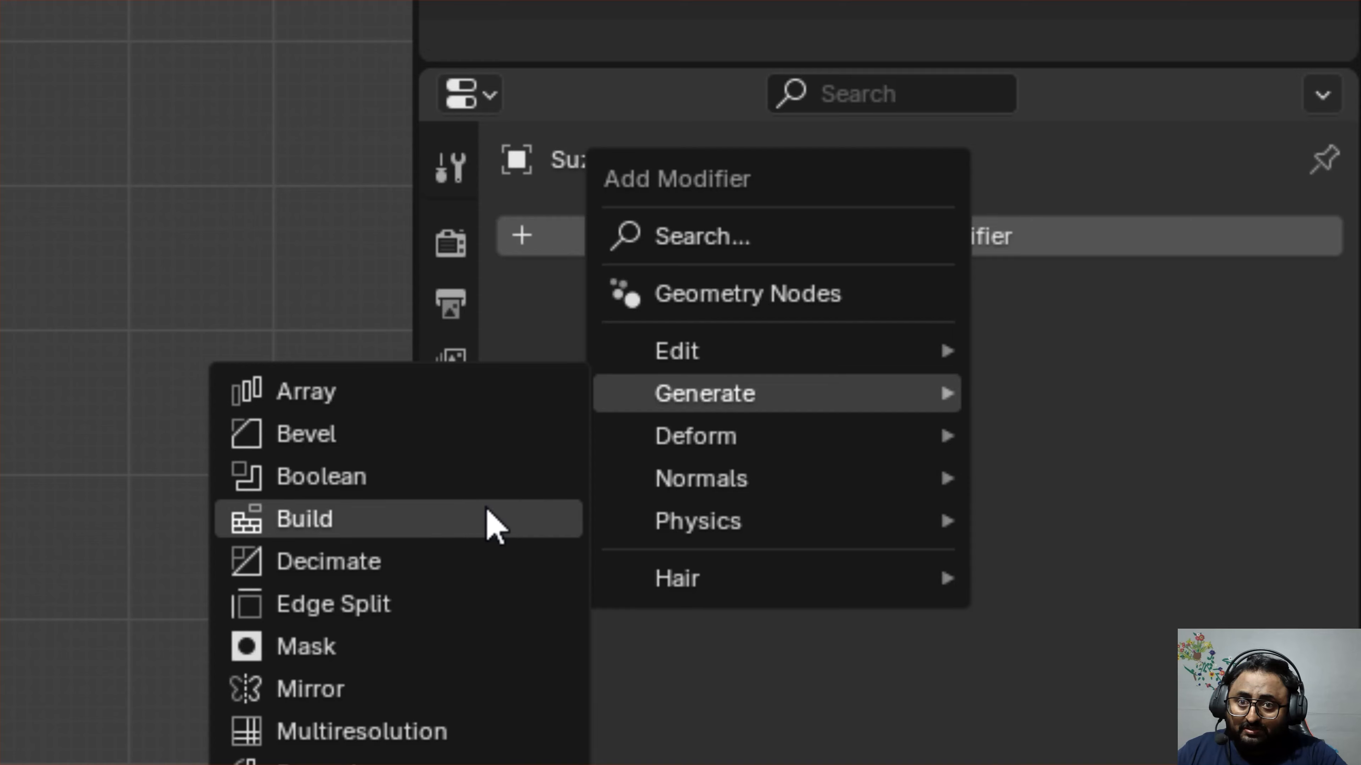
mouse_move(627, 410)
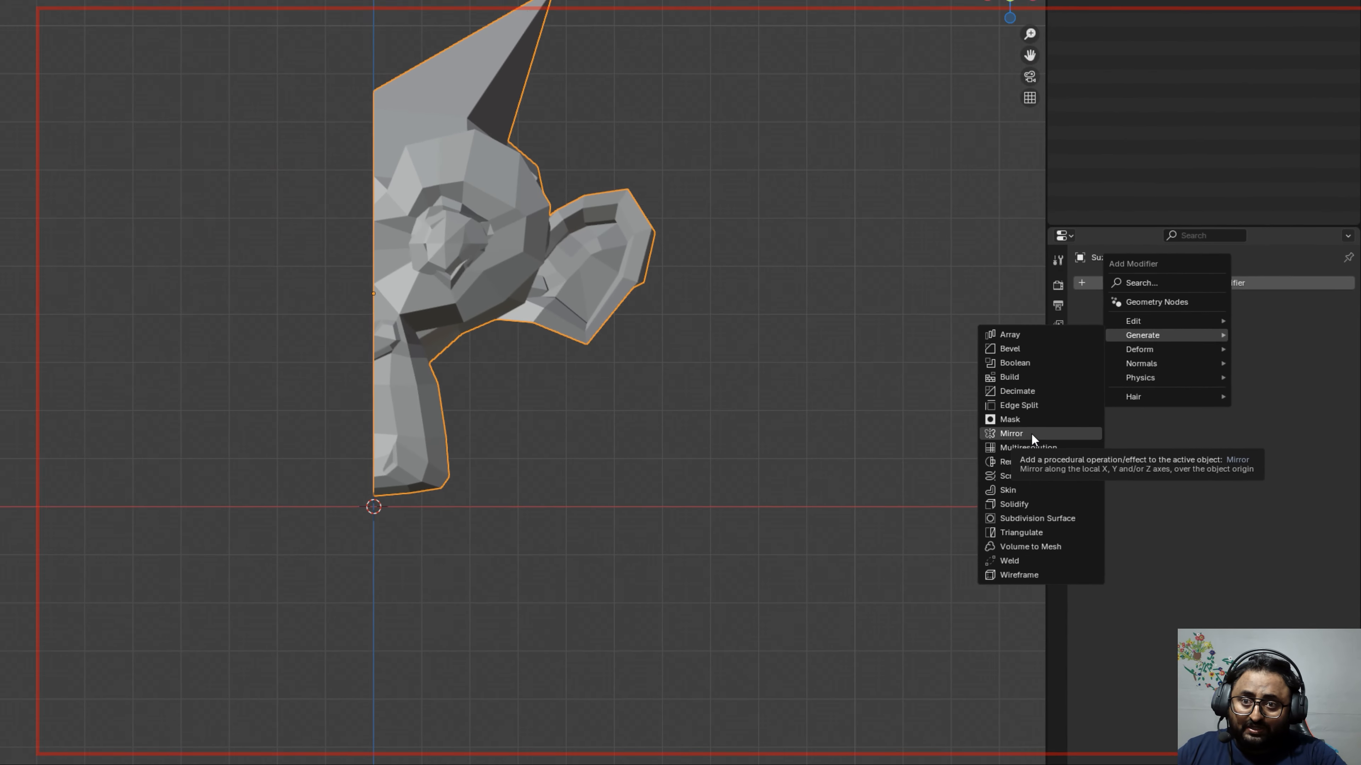
left_click(1097, 410)
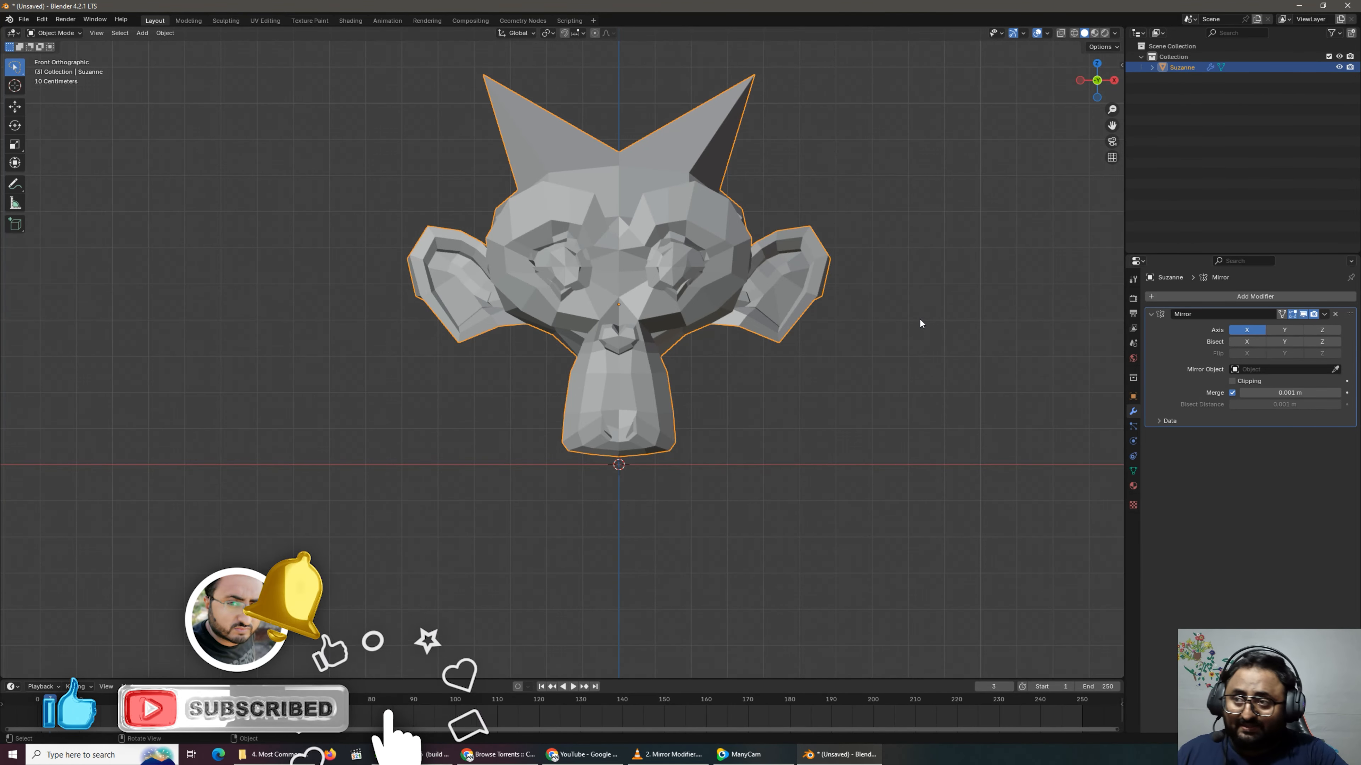
Try a larger merge distance on the Mirror modifier, toggle merging, and undo the distance change.
left_click_drag(1284, 392, 1317, 393)
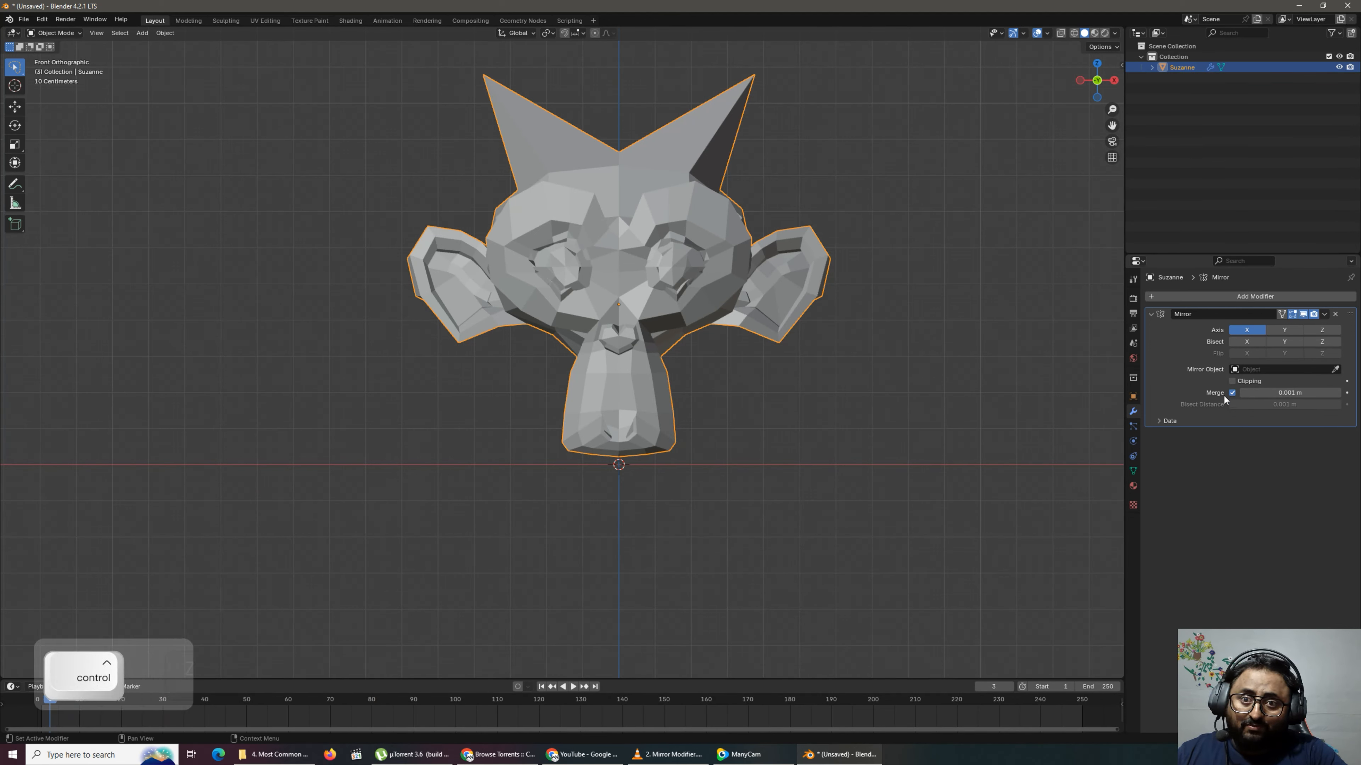
key("ctrl+z")
left_click(1233, 394)
left_click(1233, 393)
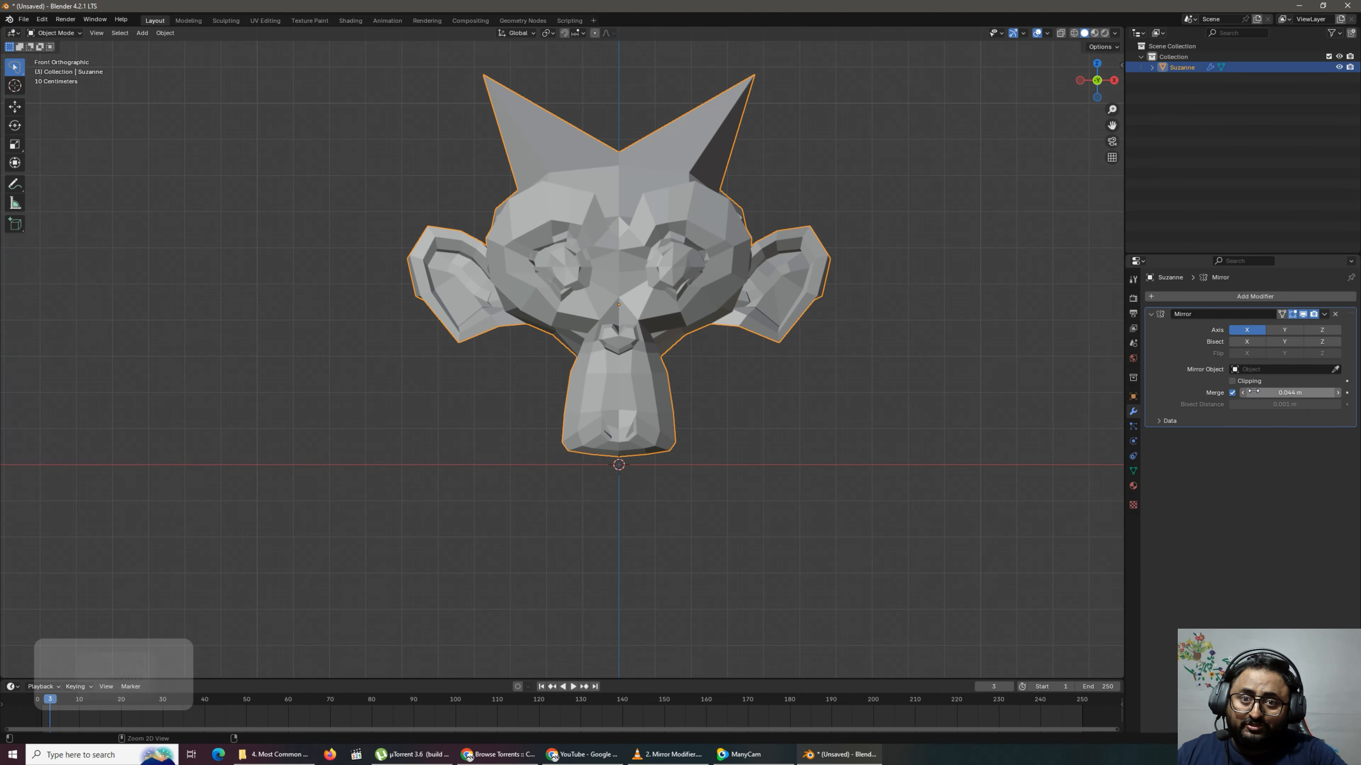
key("z")
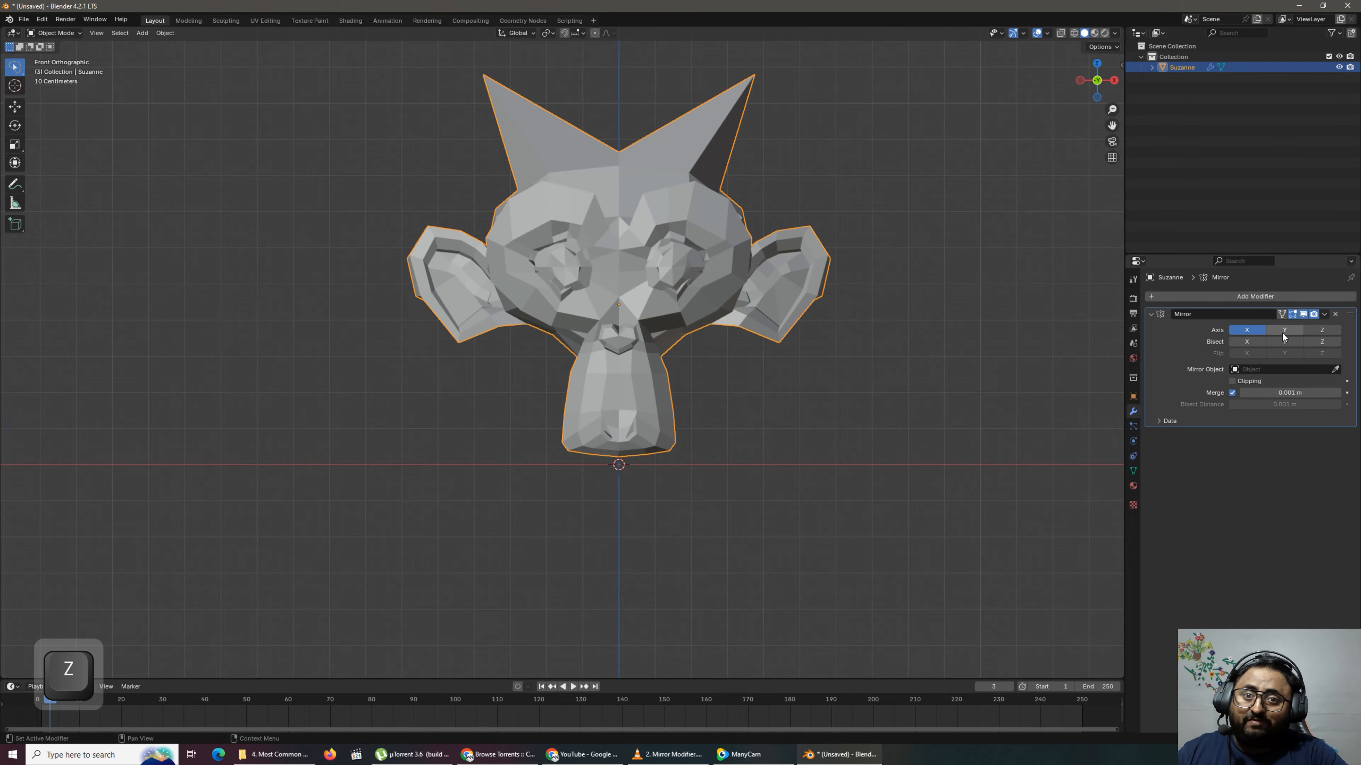
Enable the Mirror modifier's Y and Z axes in addition to X, and deselect the head.
left_click(1283, 332)
middle_click_drag(910, 376, 703, 377)
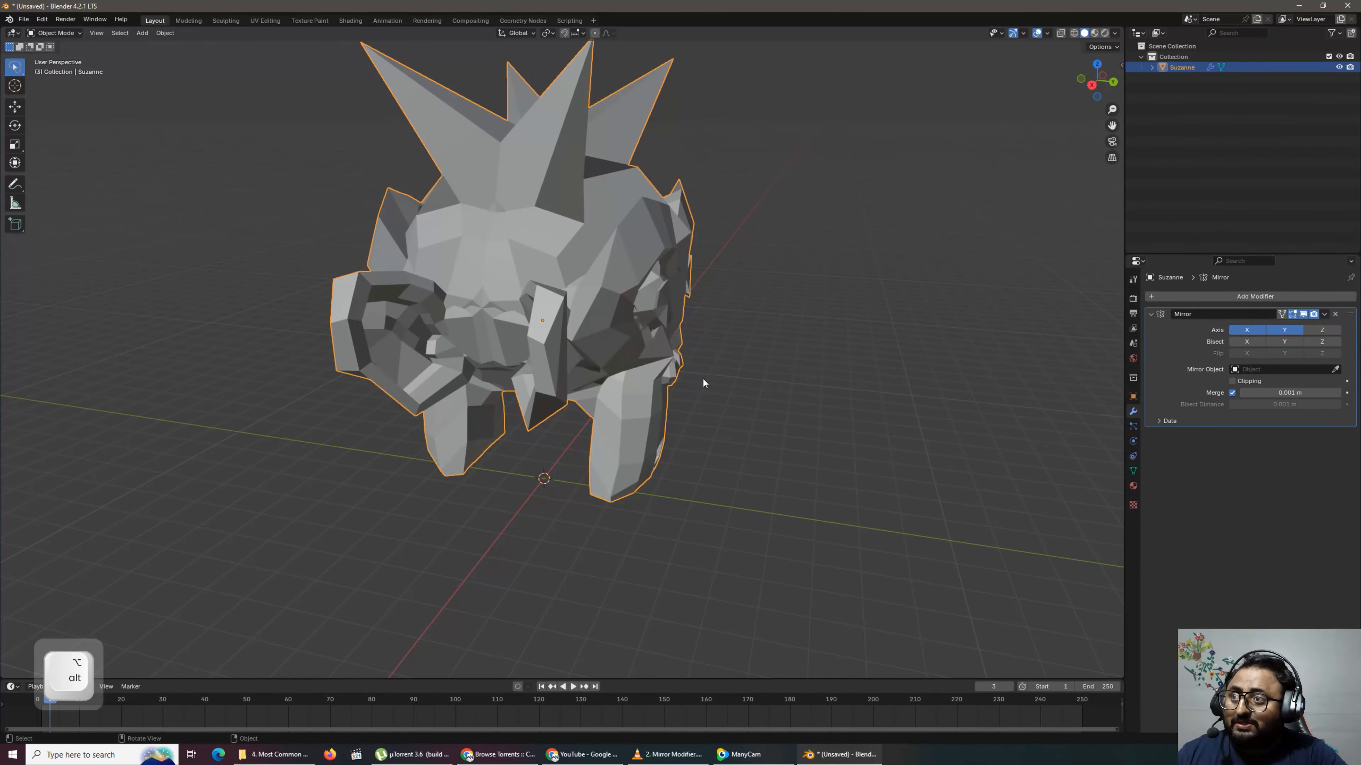
left_click(1322, 329)
middle_click_drag(667, 408, 829, 459)
key("alt+a")
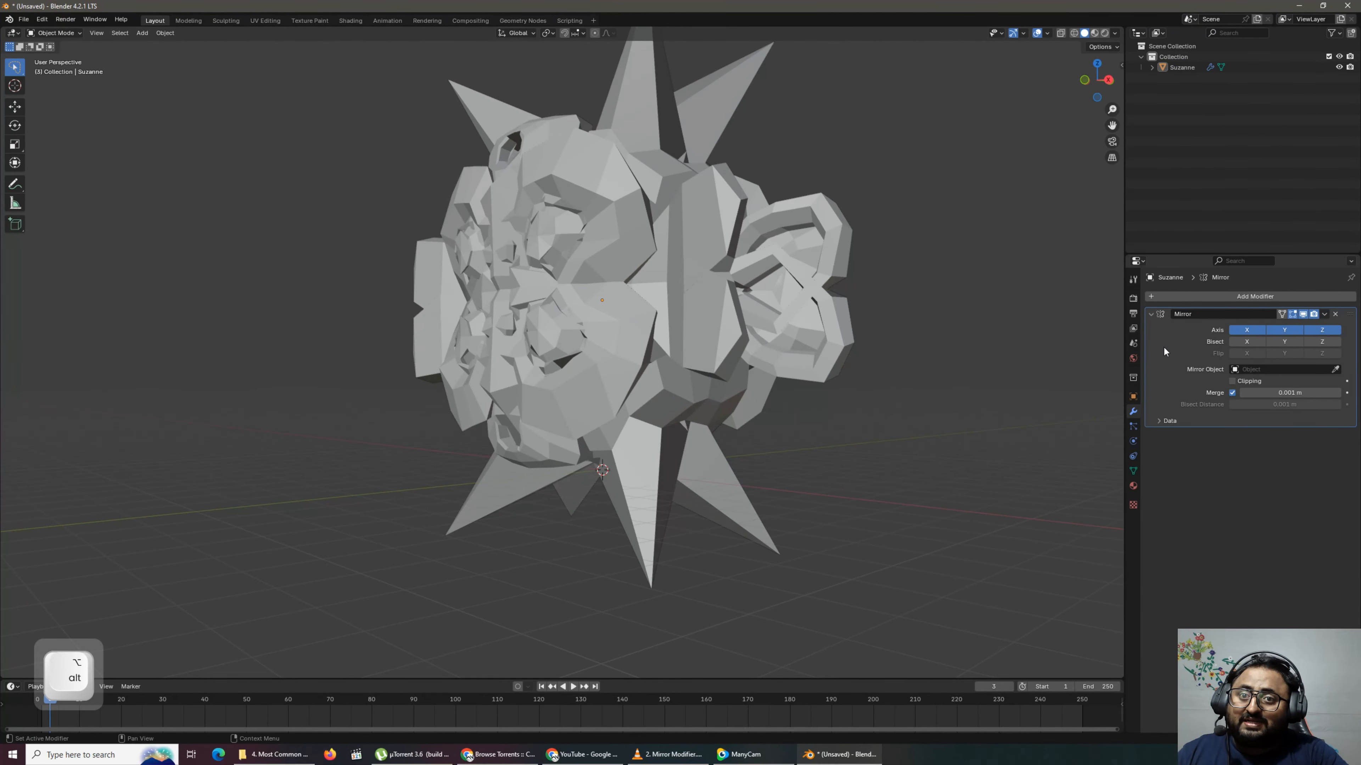
Try mirroring the head along the Z axis alone, and along the Y axis alone.
left_click(1247, 330)
left_click(1284, 329)
middle_click_drag(784, 442, 911, 461)
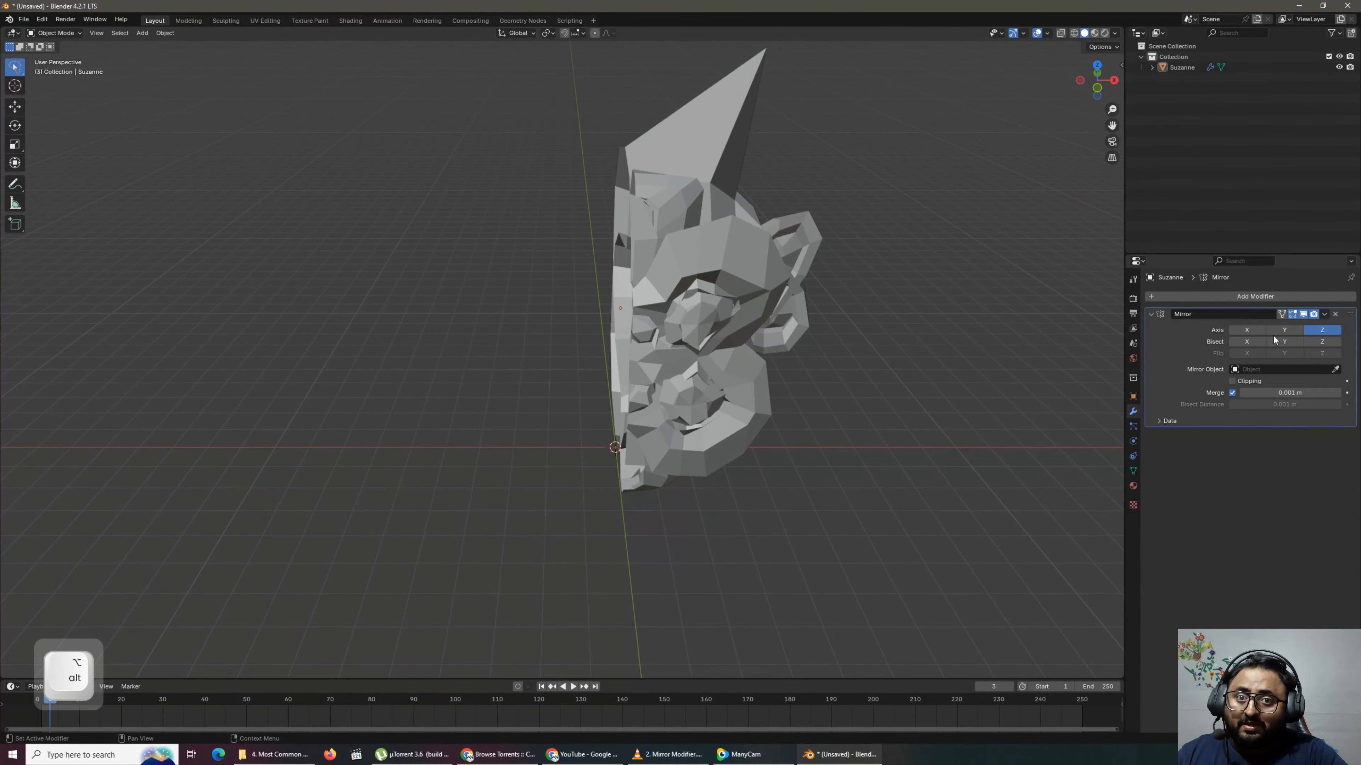
left_click(1284, 329)
left_click(1313, 329)
middle_click_drag(804, 531, 693, 433)
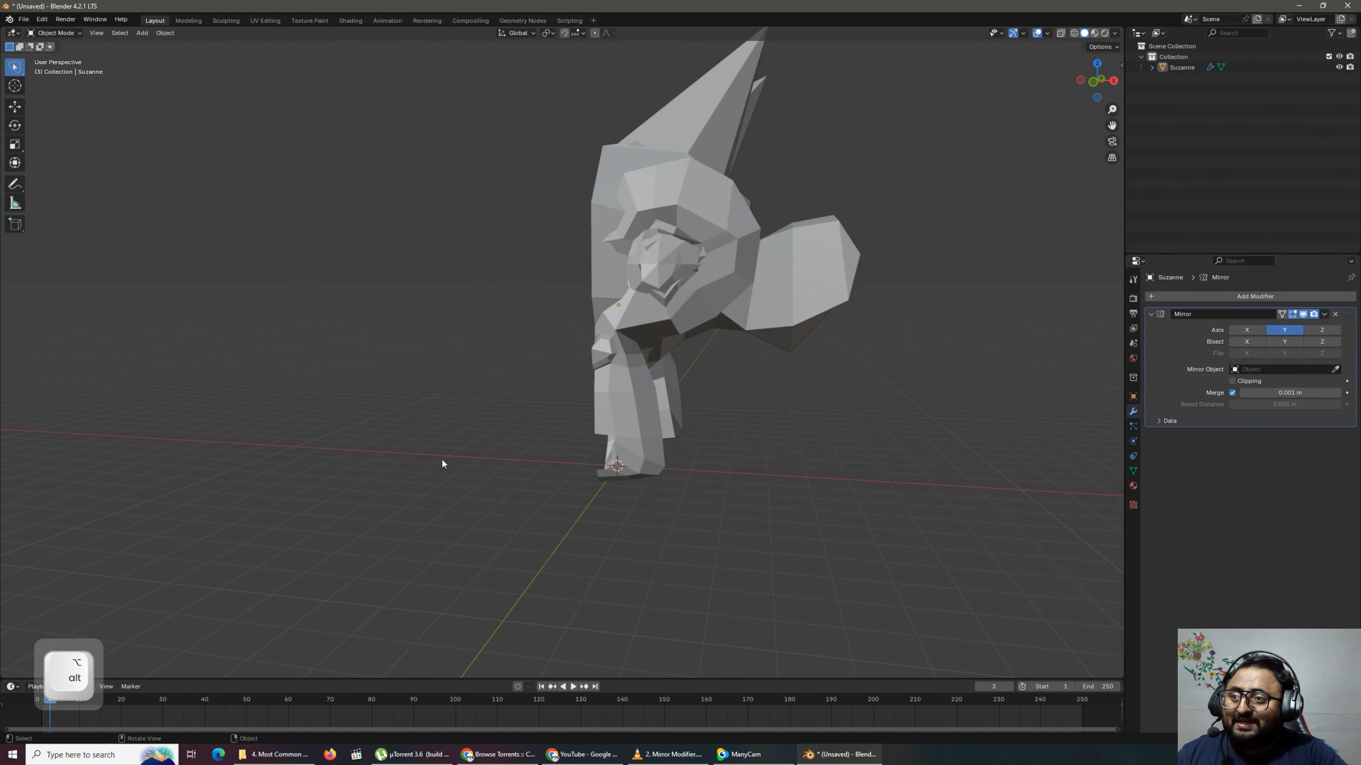
Restore the Mirror modifier to the X axis only.
left_click(1248, 330)
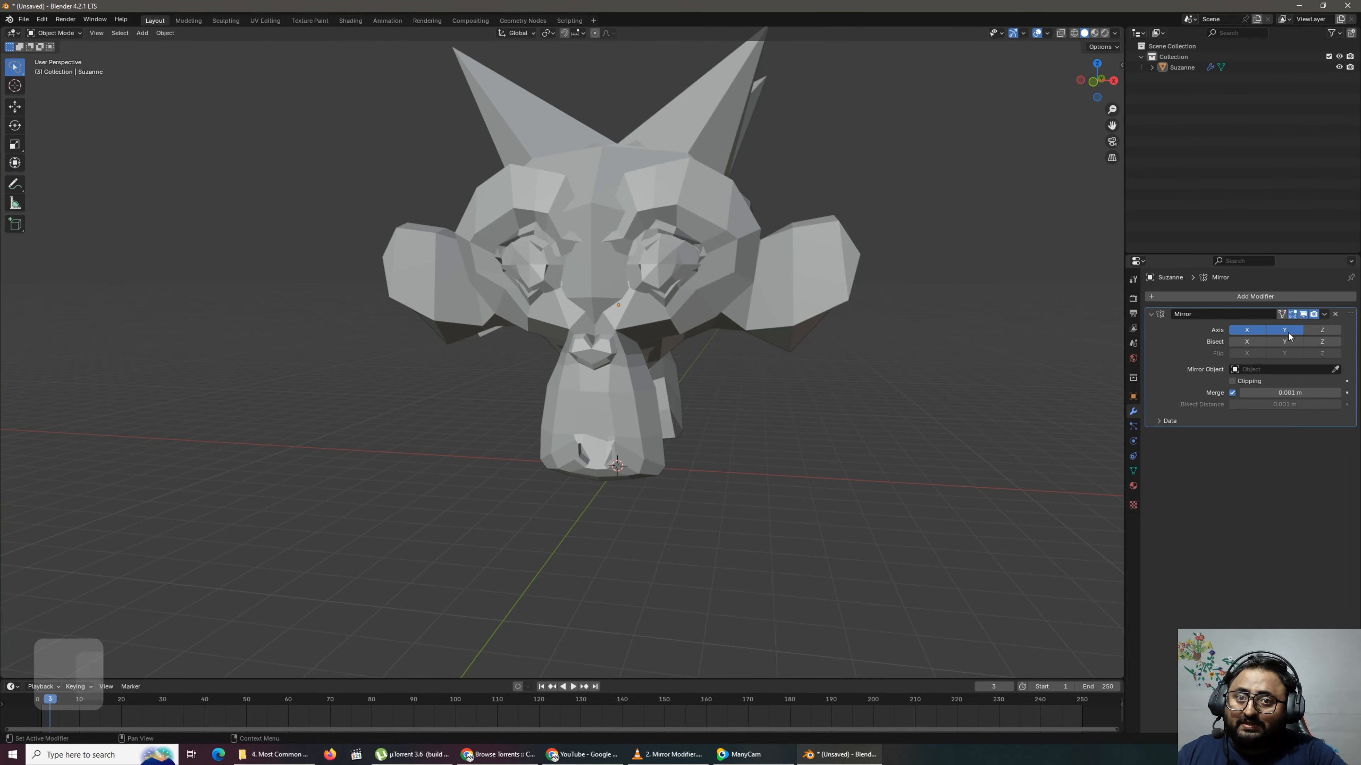
left_click(1283, 330)
left_click_drag(835, 388, 619, 385, "alt")
Check from the front in Edit Mode which half of the mirrored head holds editable geometry, and return to Object Mode.
left_click(715, 327)
key("Tab")
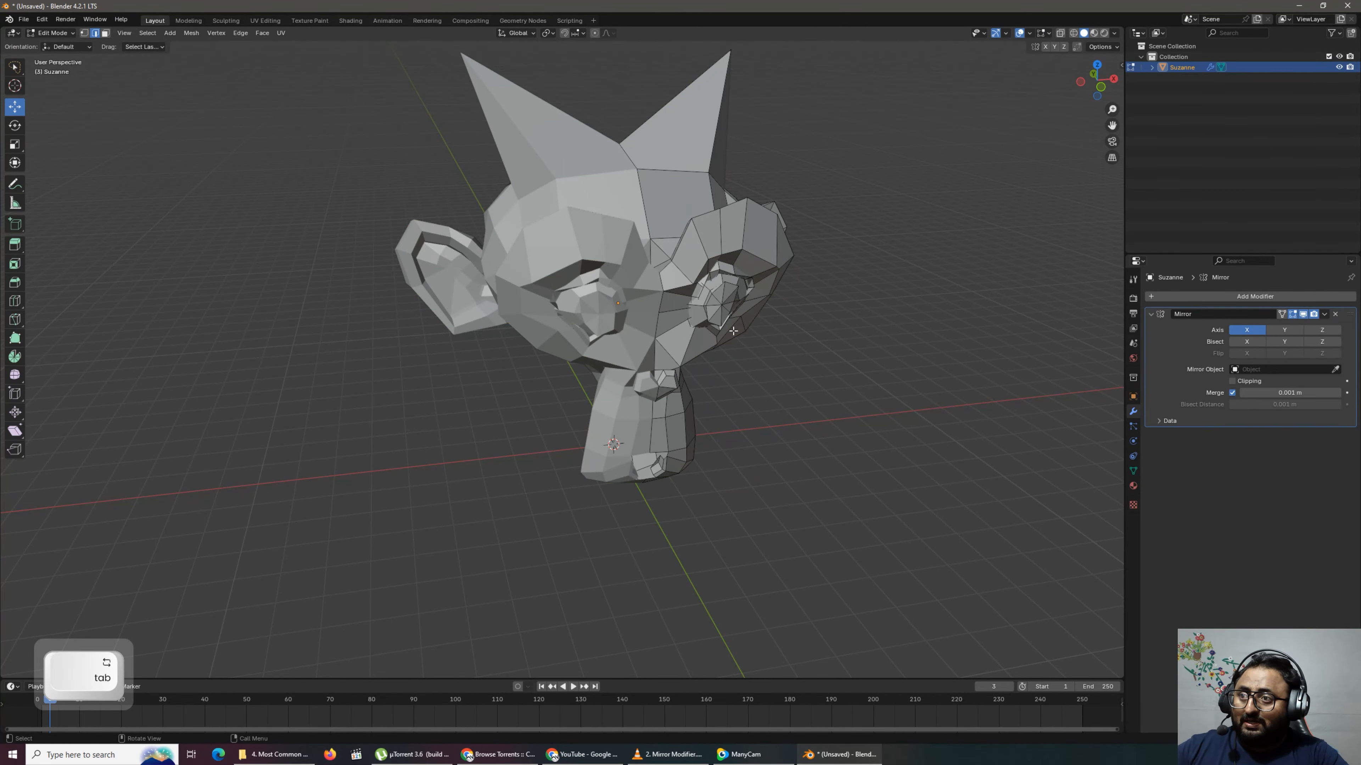
key("KP_1")
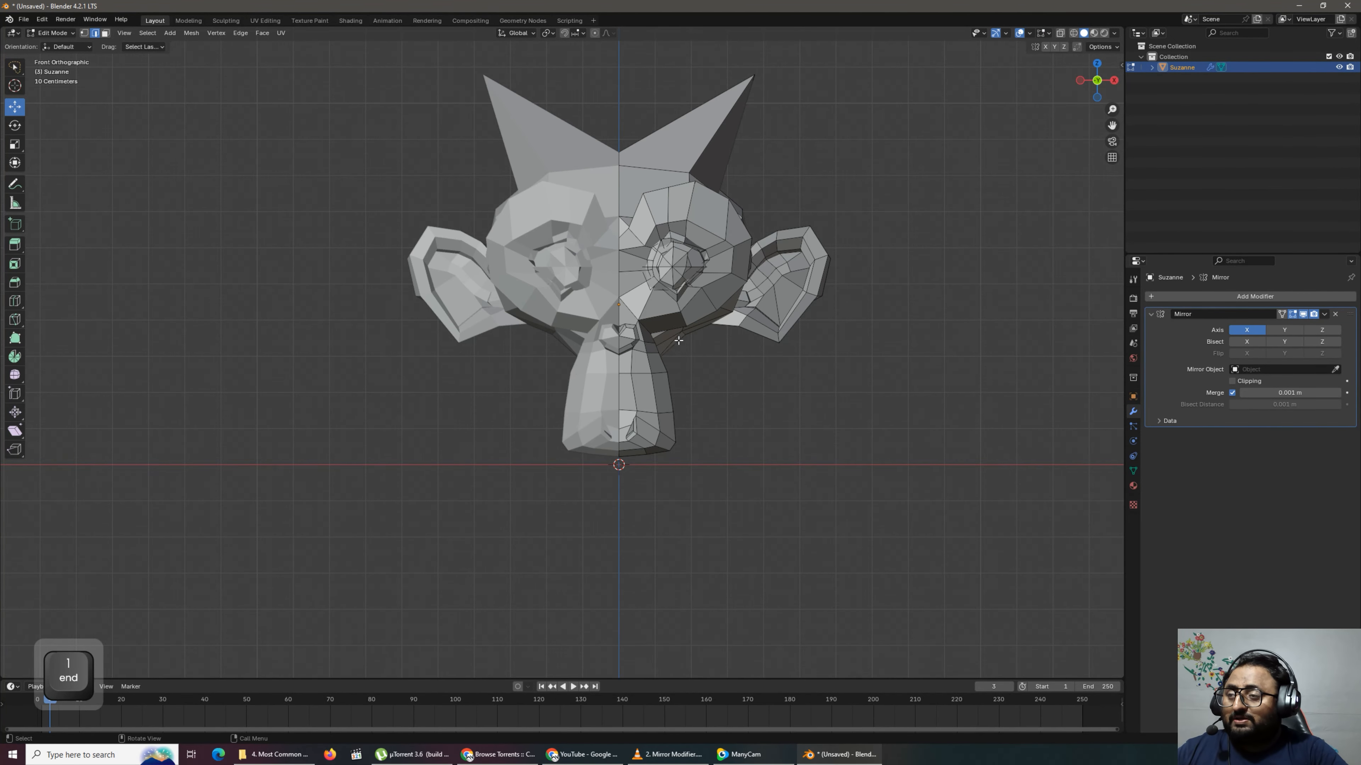
mouse_move(1016, 618)
left_mouse_down()
mouse_move(637, 125)
mouse_move(832, 37)
mouse_move(774, 546)
mouse_move(624, 276)
left_mouse_up()
key("Tab")
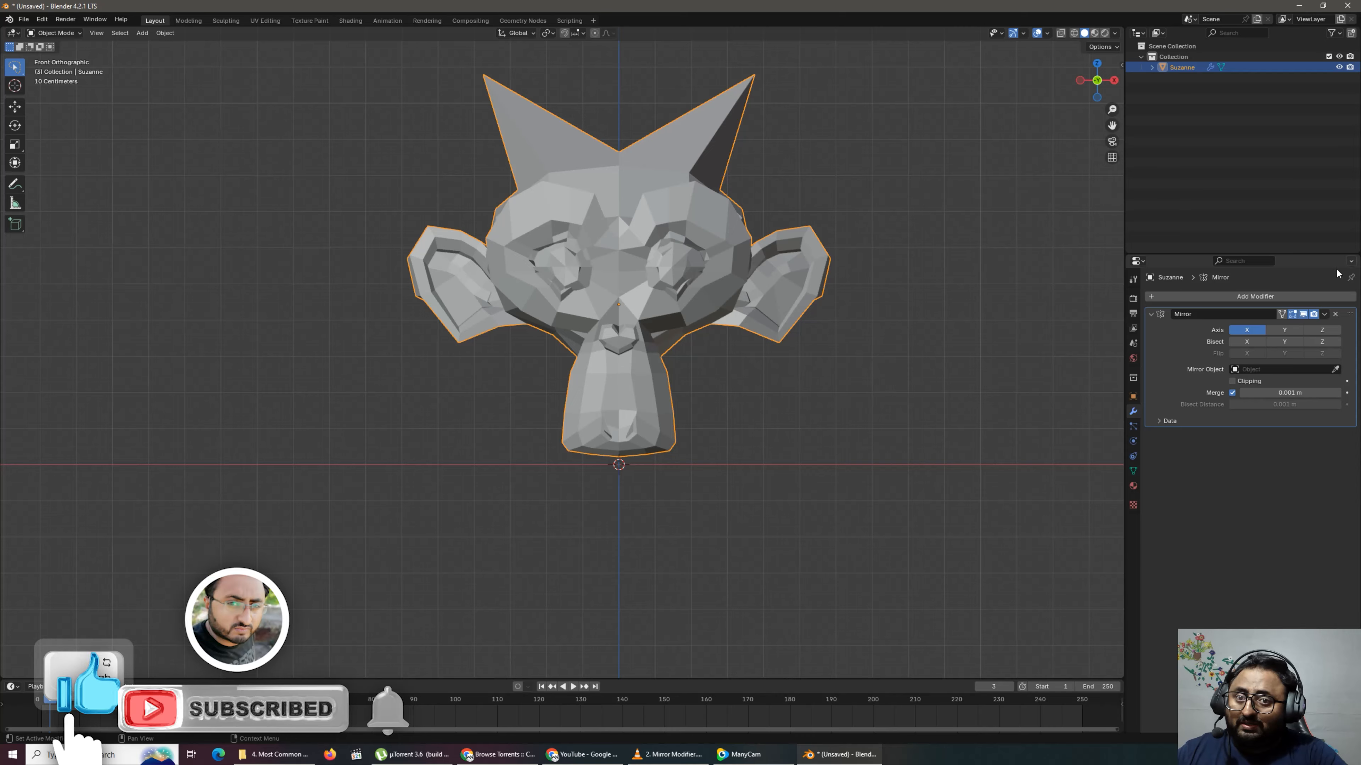
Apply Shade Smooth to the mirrored head and deselect it.
middle_click_drag(809, 314, 829, 346)
middle_click_drag(622, 440, 609, 428)
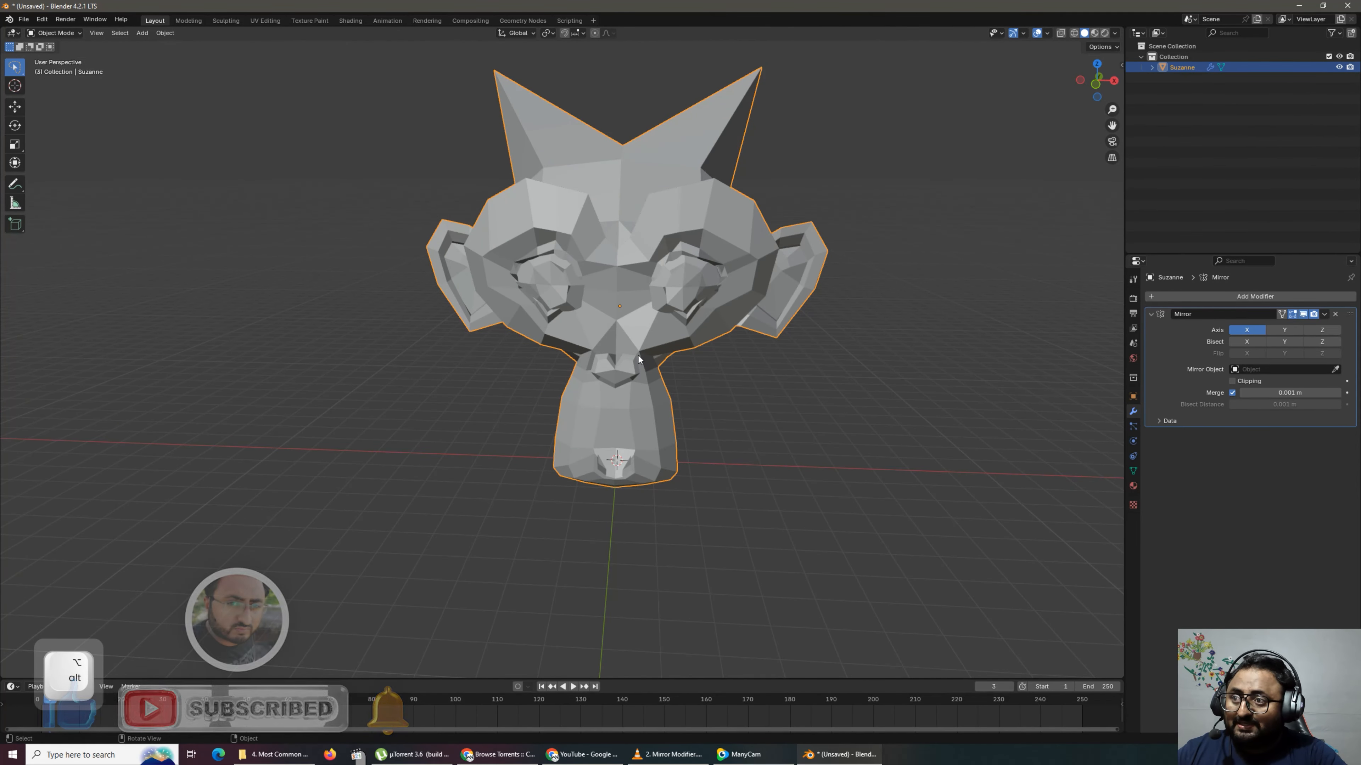
right_click(657, 253)
left_click(653, 263)
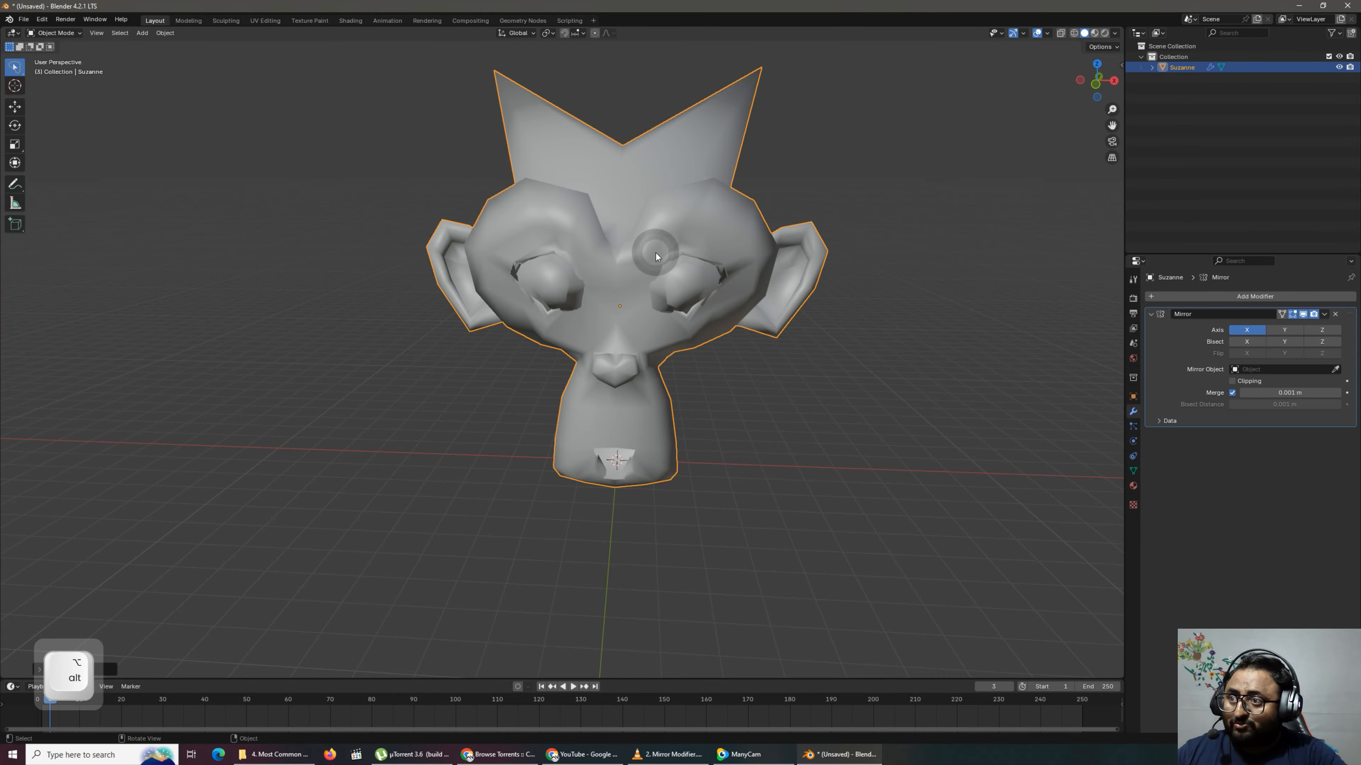
key("alt+a")
middle_click_drag(783, 380, 674, 465)
Apply Shade Flat to the mirrored monkey head and deselect it.
key("1")
right_click(617, 261)
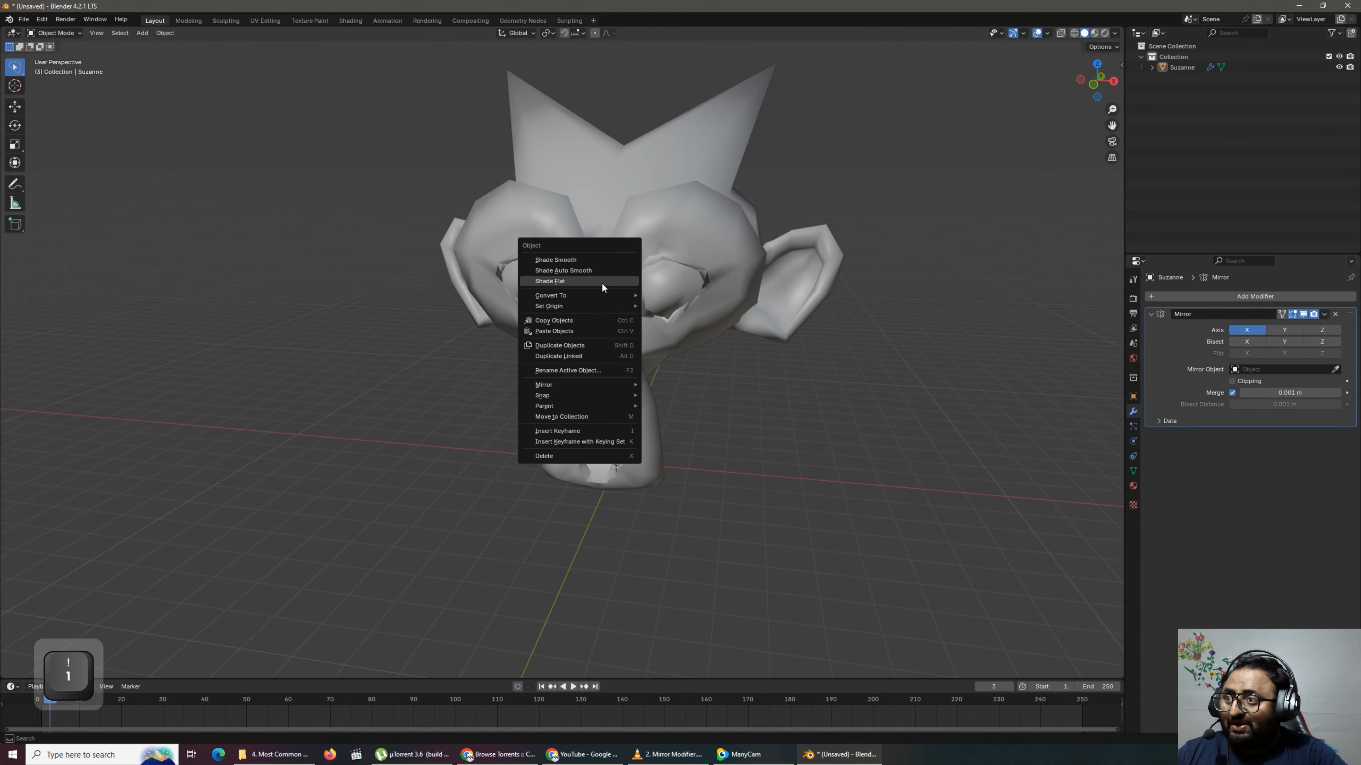
left_click(653, 287)
right_click(652, 288)
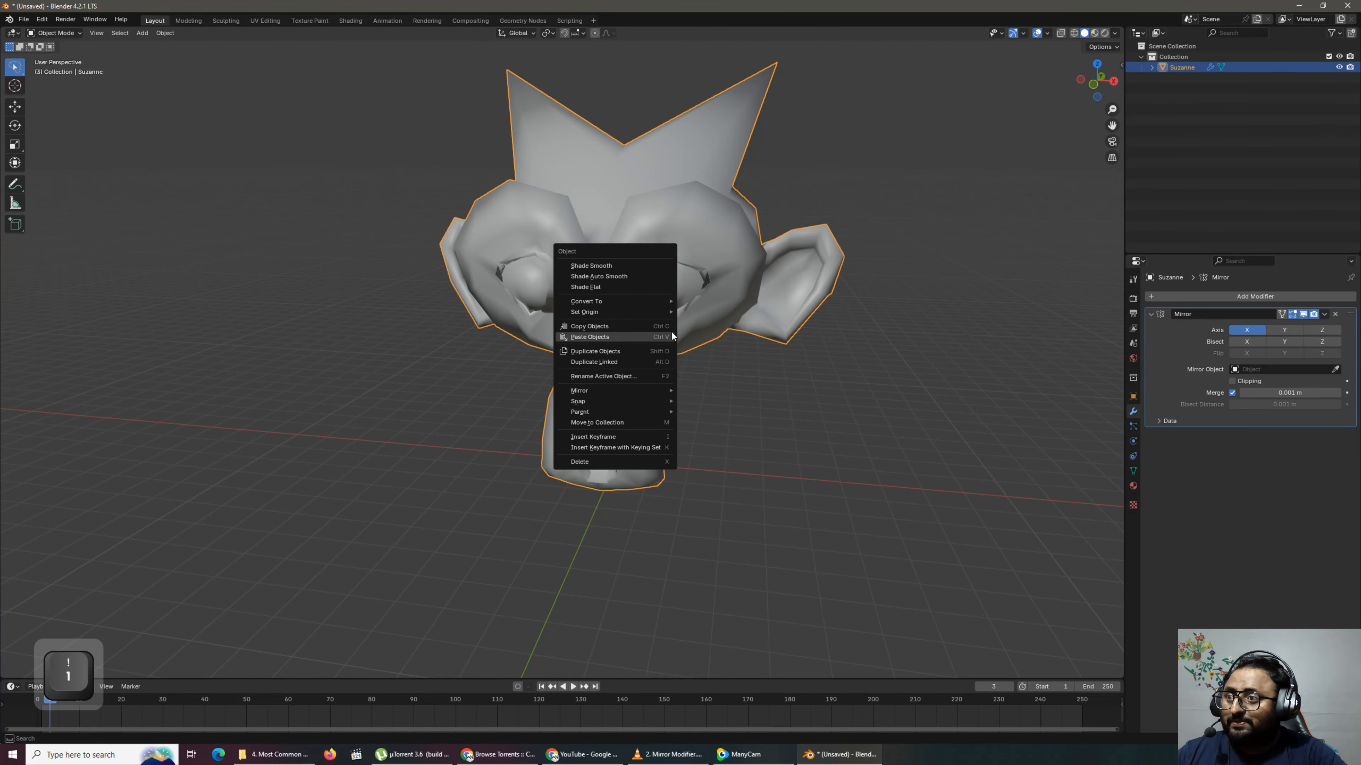
left_click(653, 289)
left_click(867, 473)
middle_click_drag(866, 473, 551, 559)
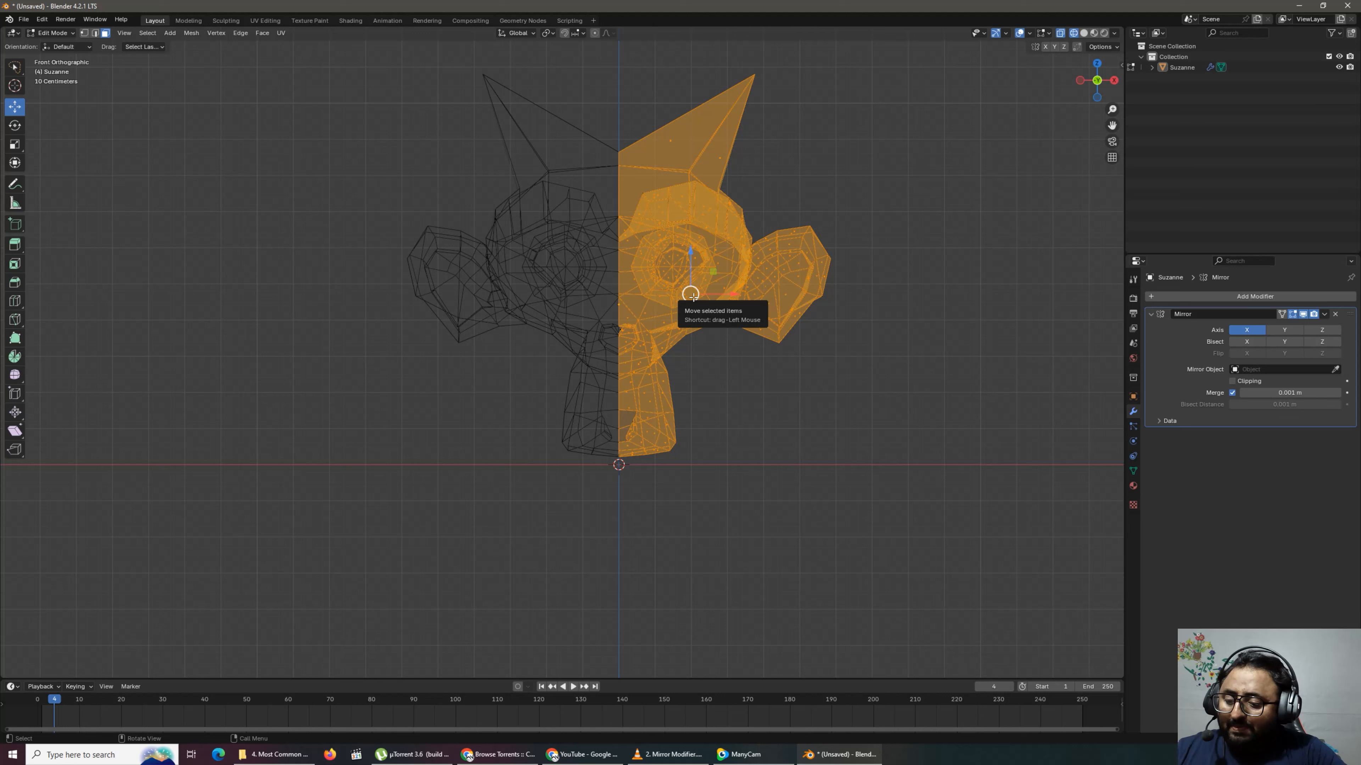
Move the selected half of the head sideways away from the mirror plane, with the Z axis locked.
key("g")
left_click(720, 295)
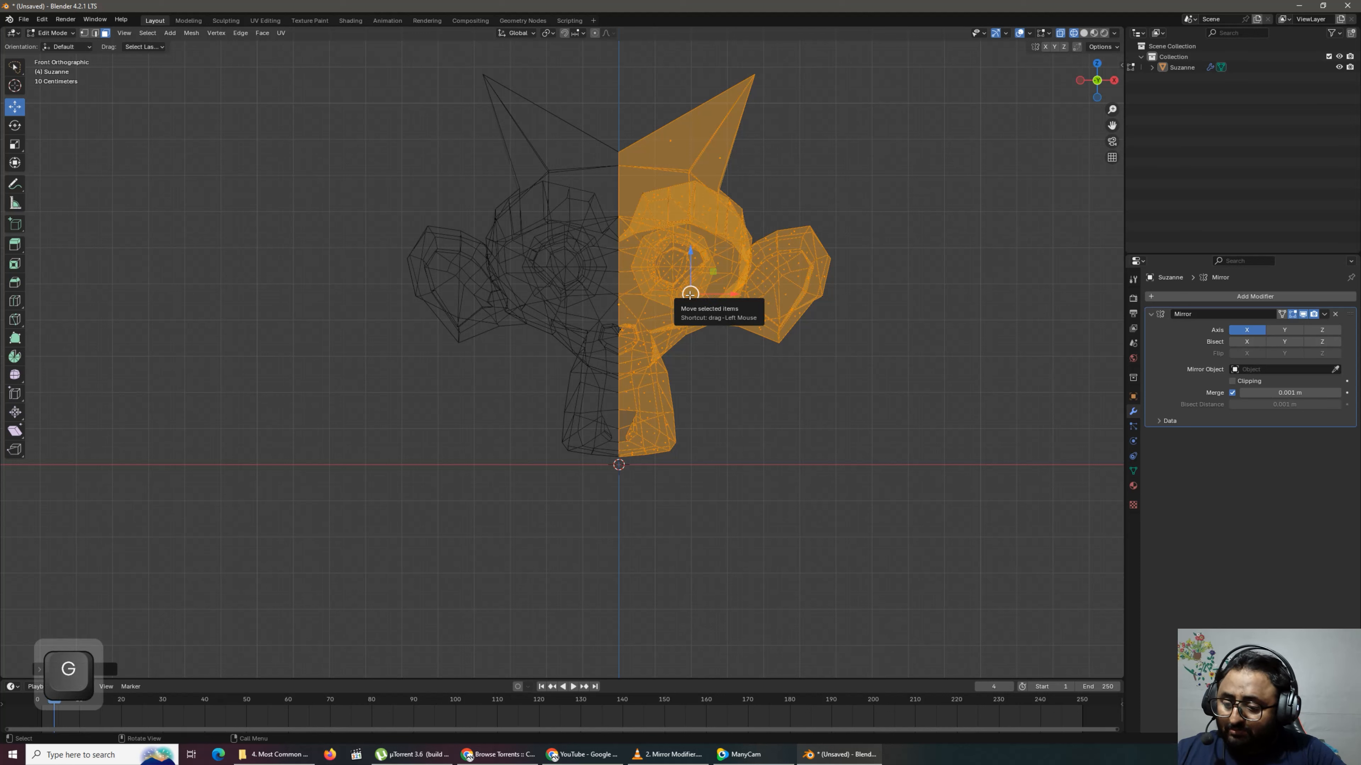
key("g")
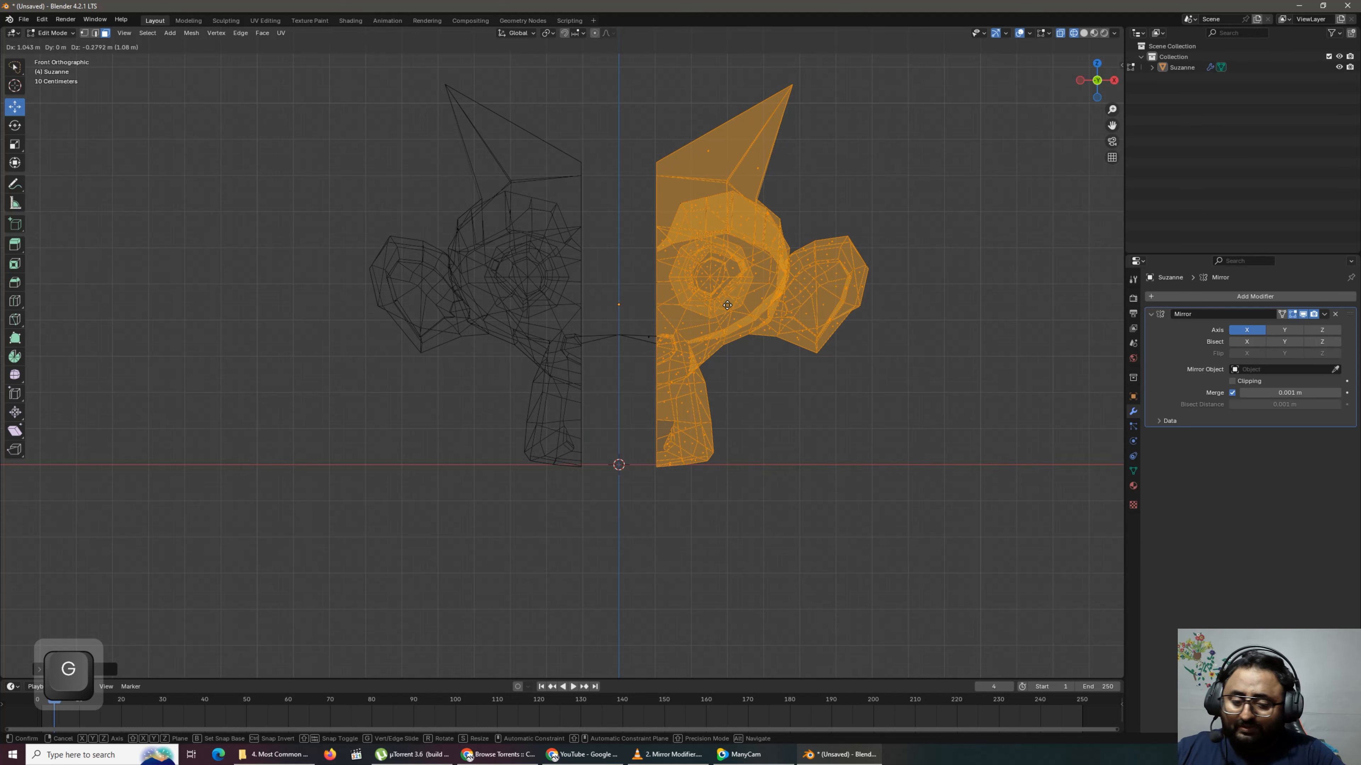
key("shift+z")
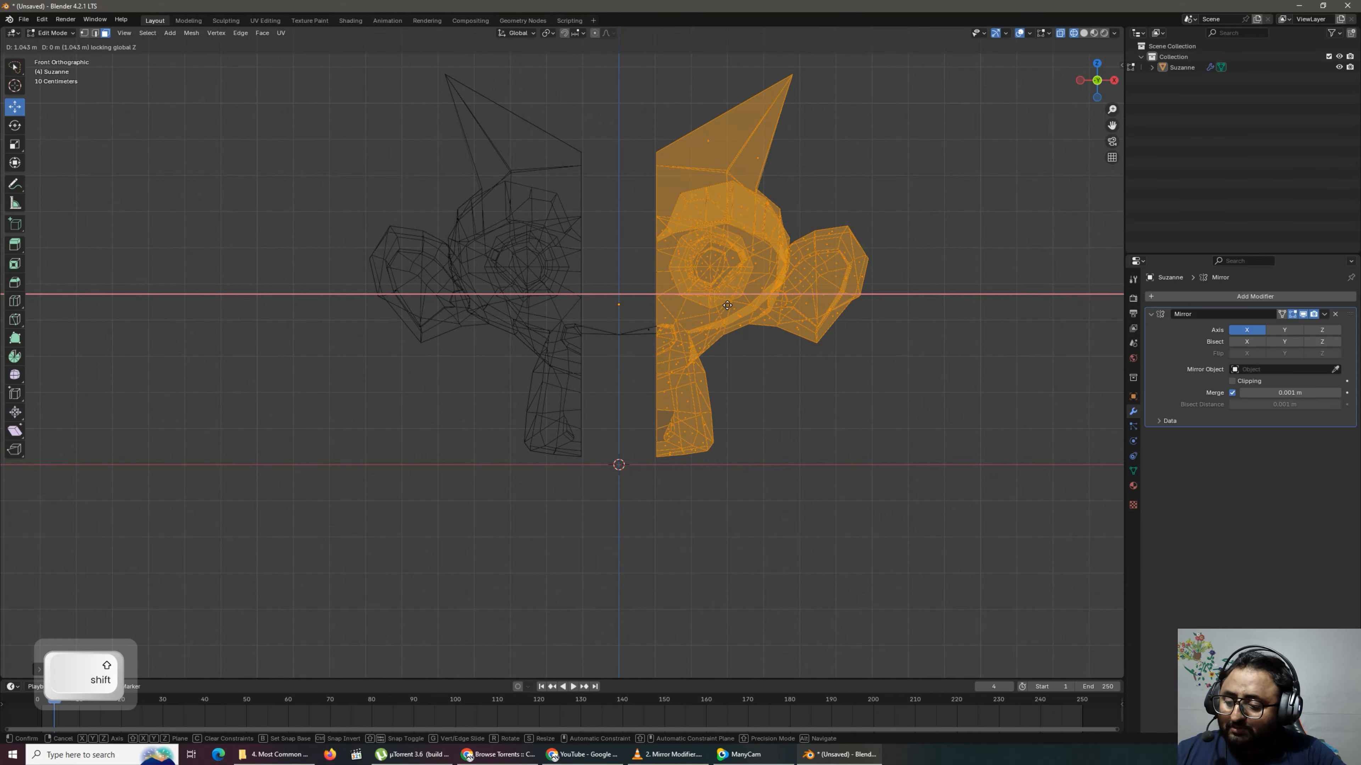
left_click(709, 306)
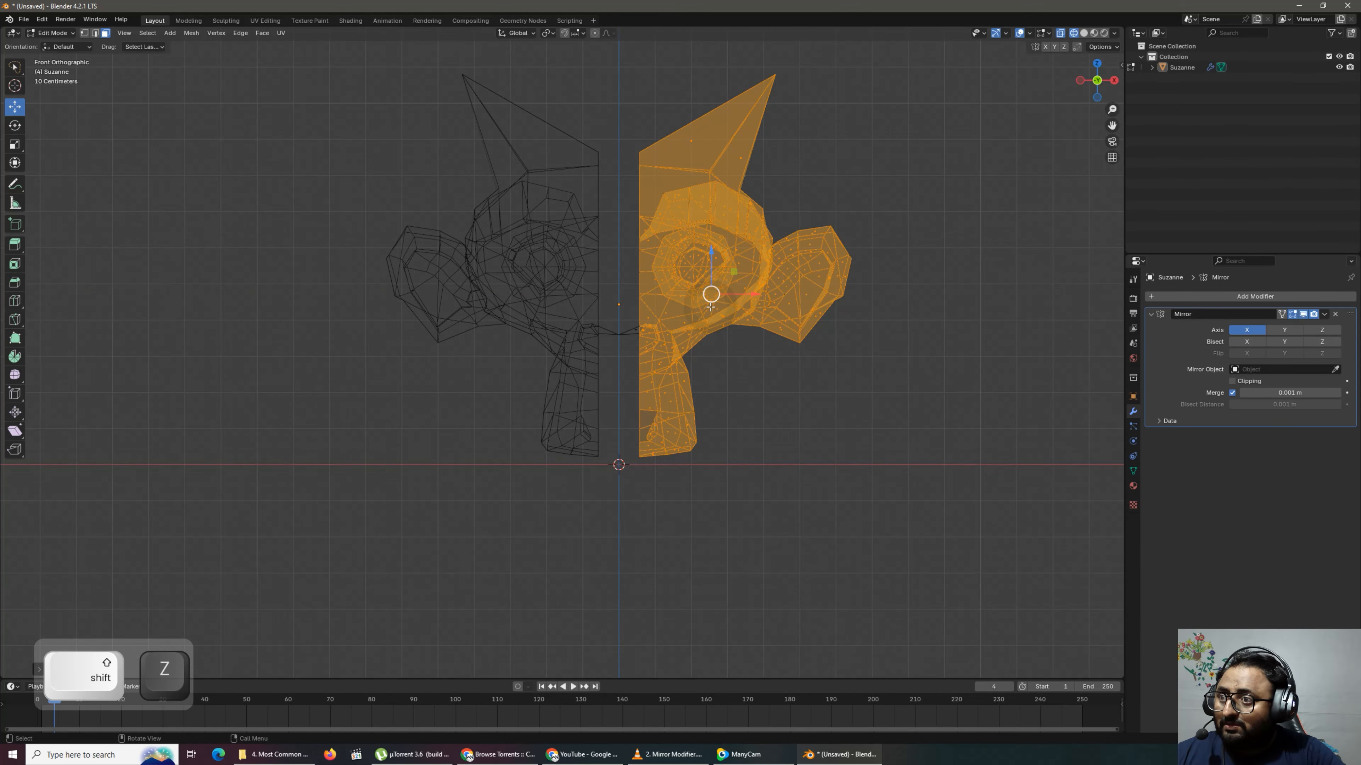
Switch the viewport from wireframe to solid shading.
key("shift+z")
key("shift+z")
key("shift+z")
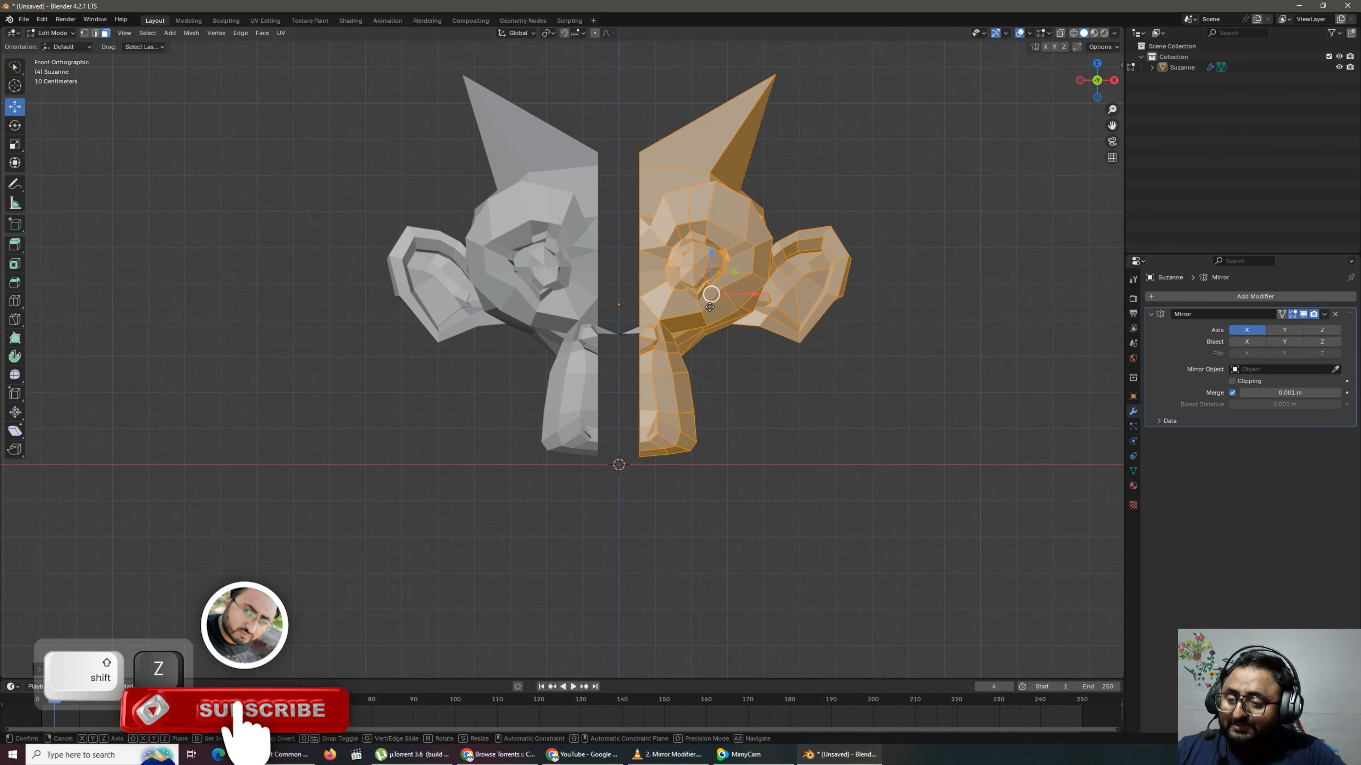
Cancel the further move and undo the sideways move of the selected half.
key("g")
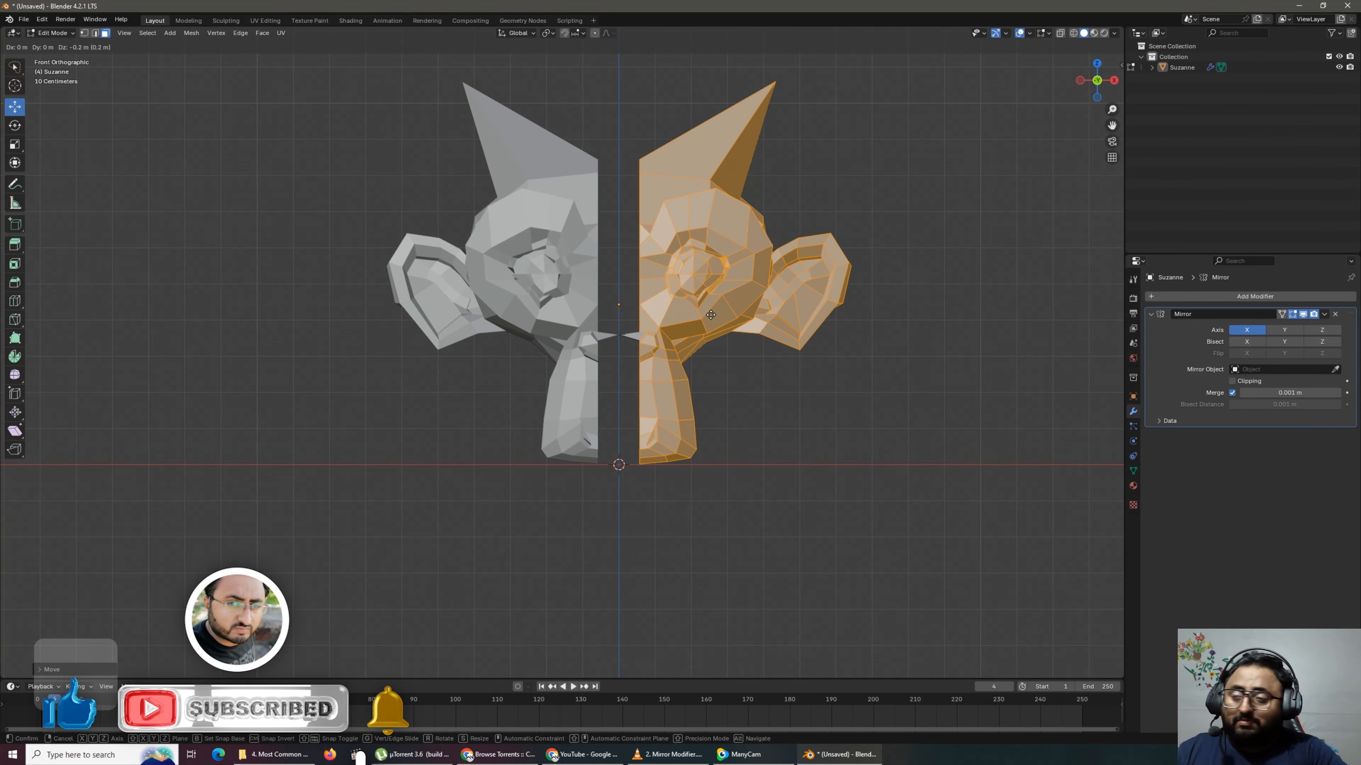
right_click(702, 318)
right_click(702, 320)
key("ctrl+z")
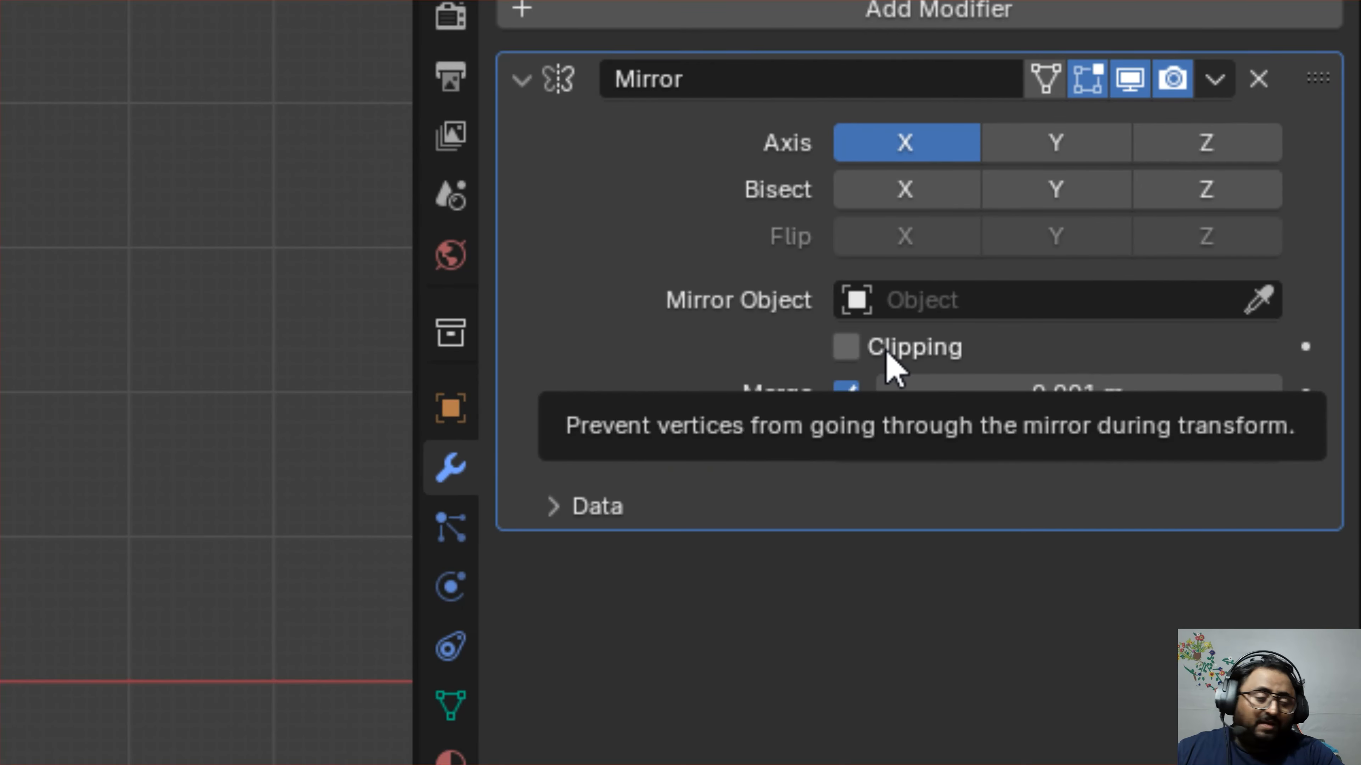
Enable Clipping on the Mirror modifier and try moving the selected half freely and along Z, cancelling the moves.
left_click(886, 353)
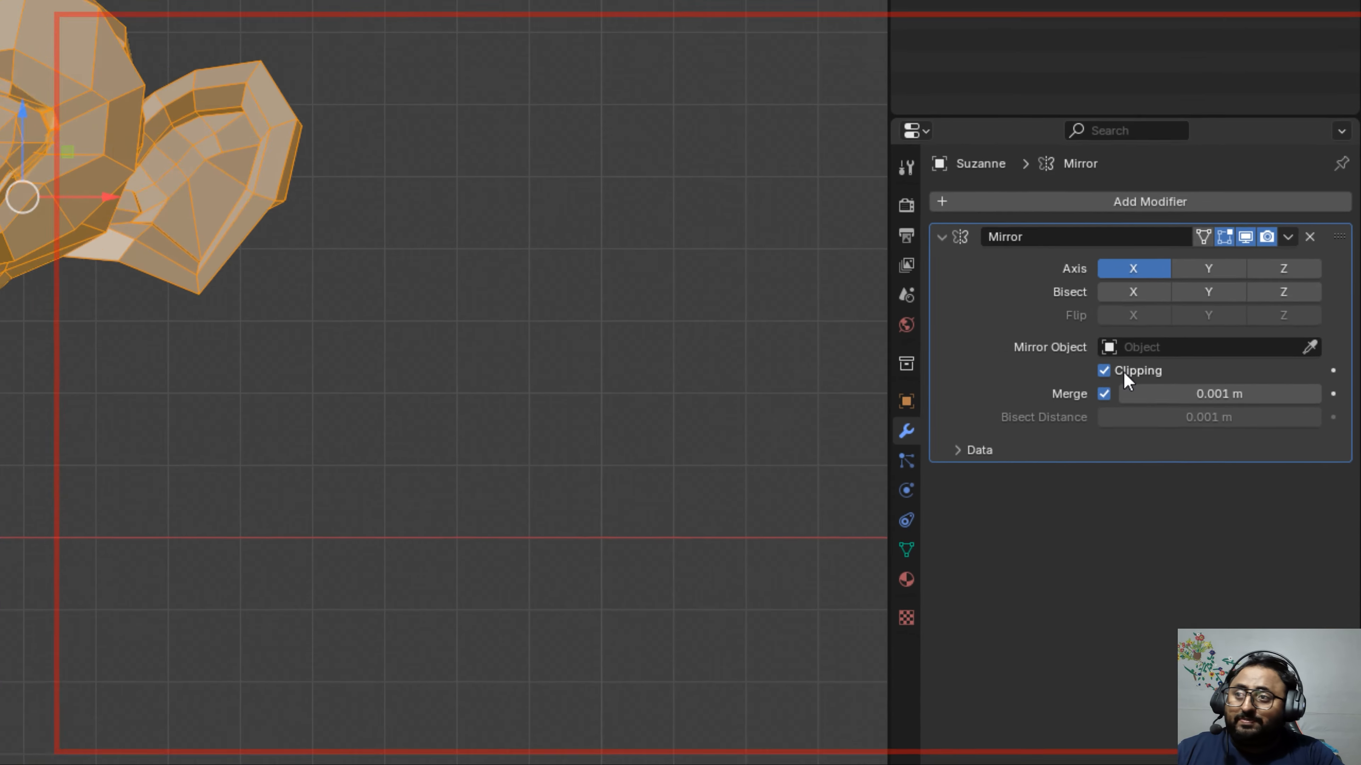
key("g")
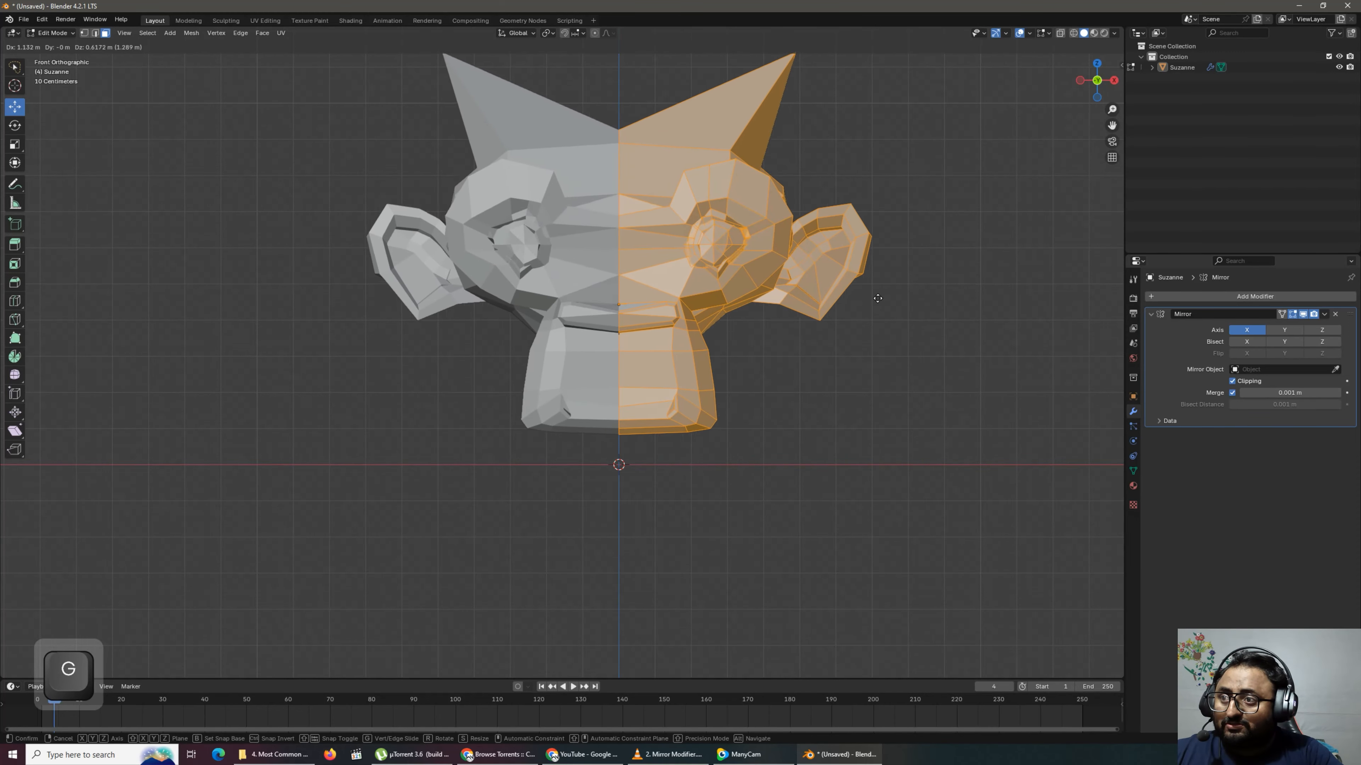
key("z")
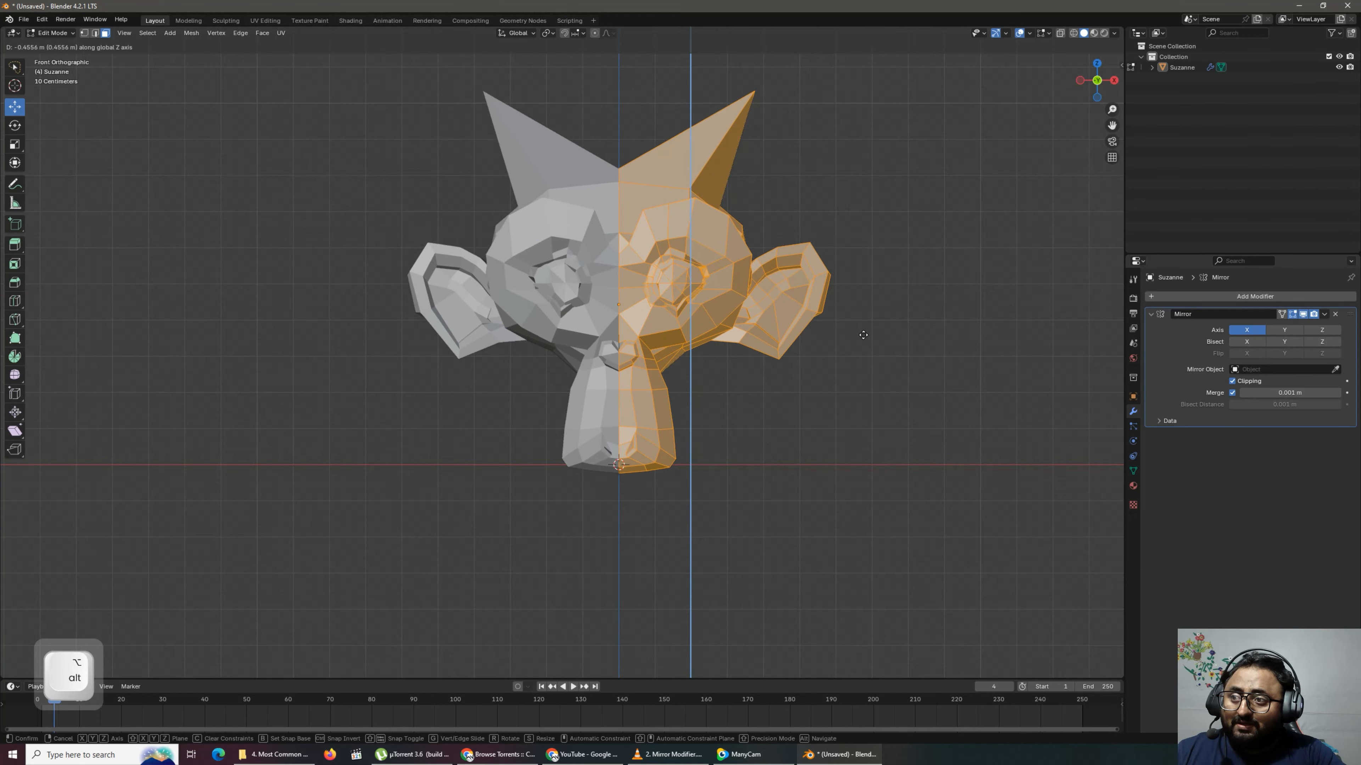
key("g")
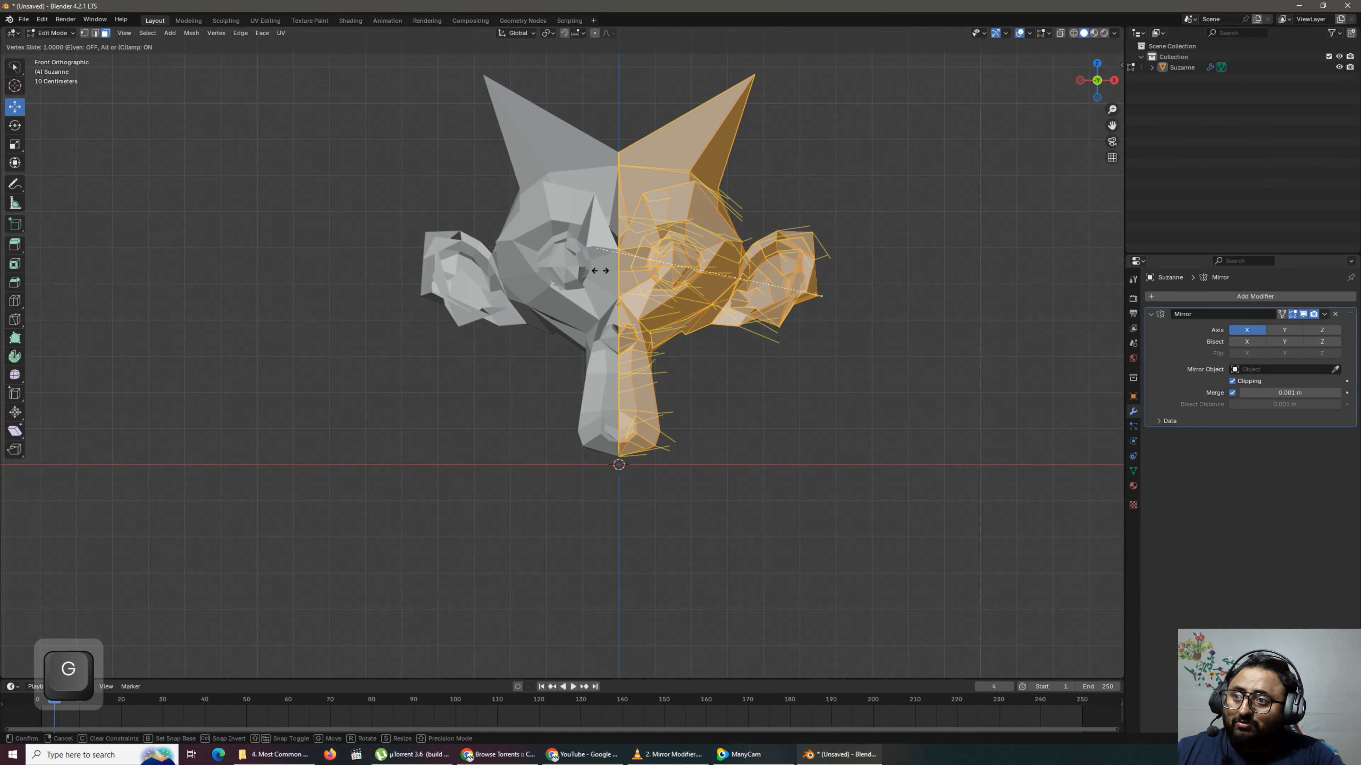
key("Escape")
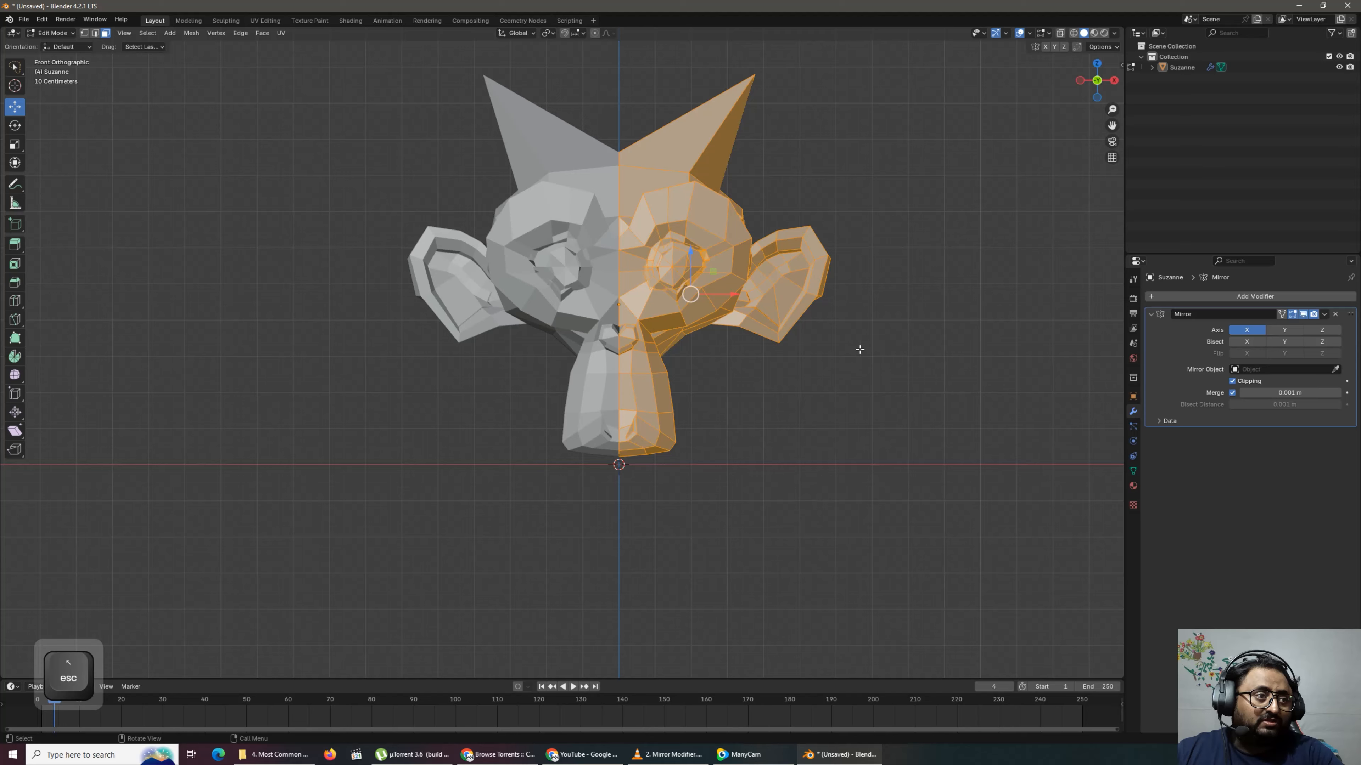
Move the selected half outward from the mirror plane with Clipping on, and bring it partway back in.
key("g")
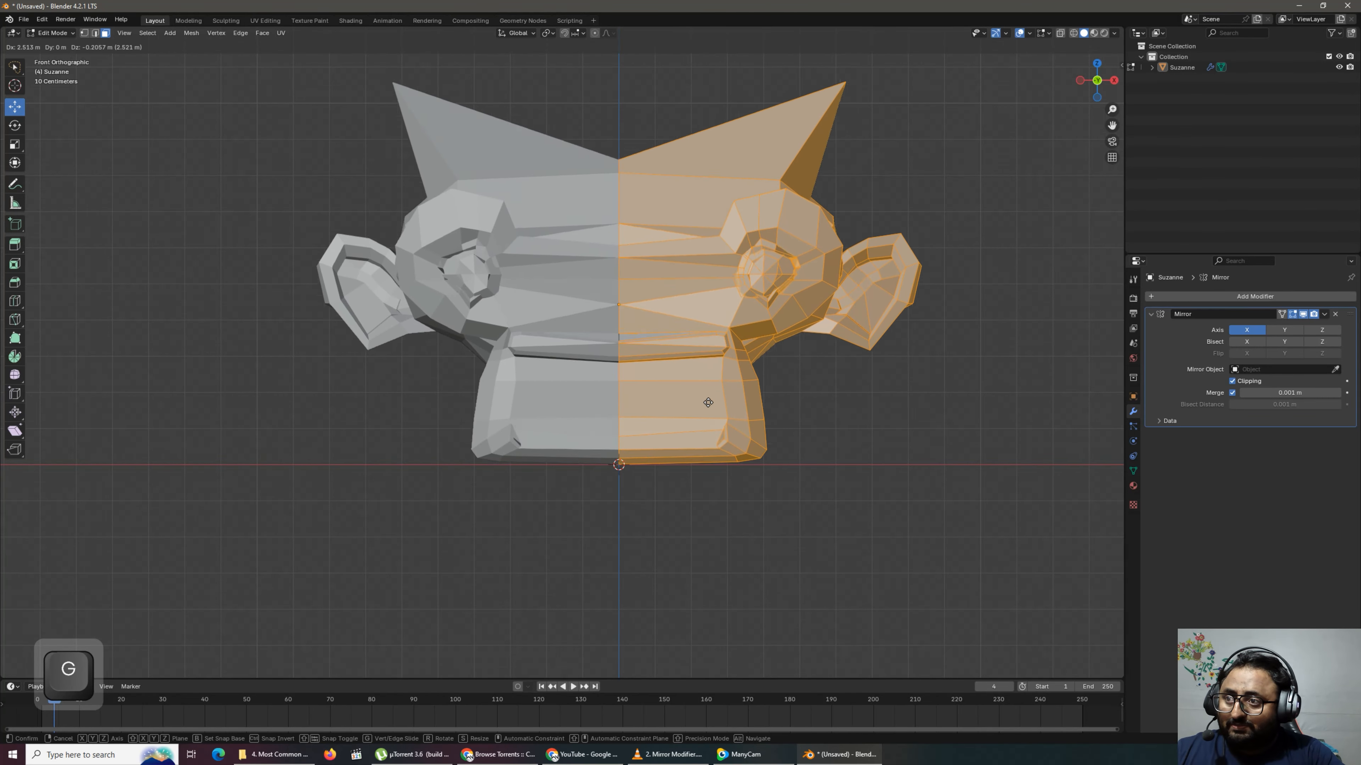
key("alt+space")
middle_click_drag(689, 386, 648, 391)
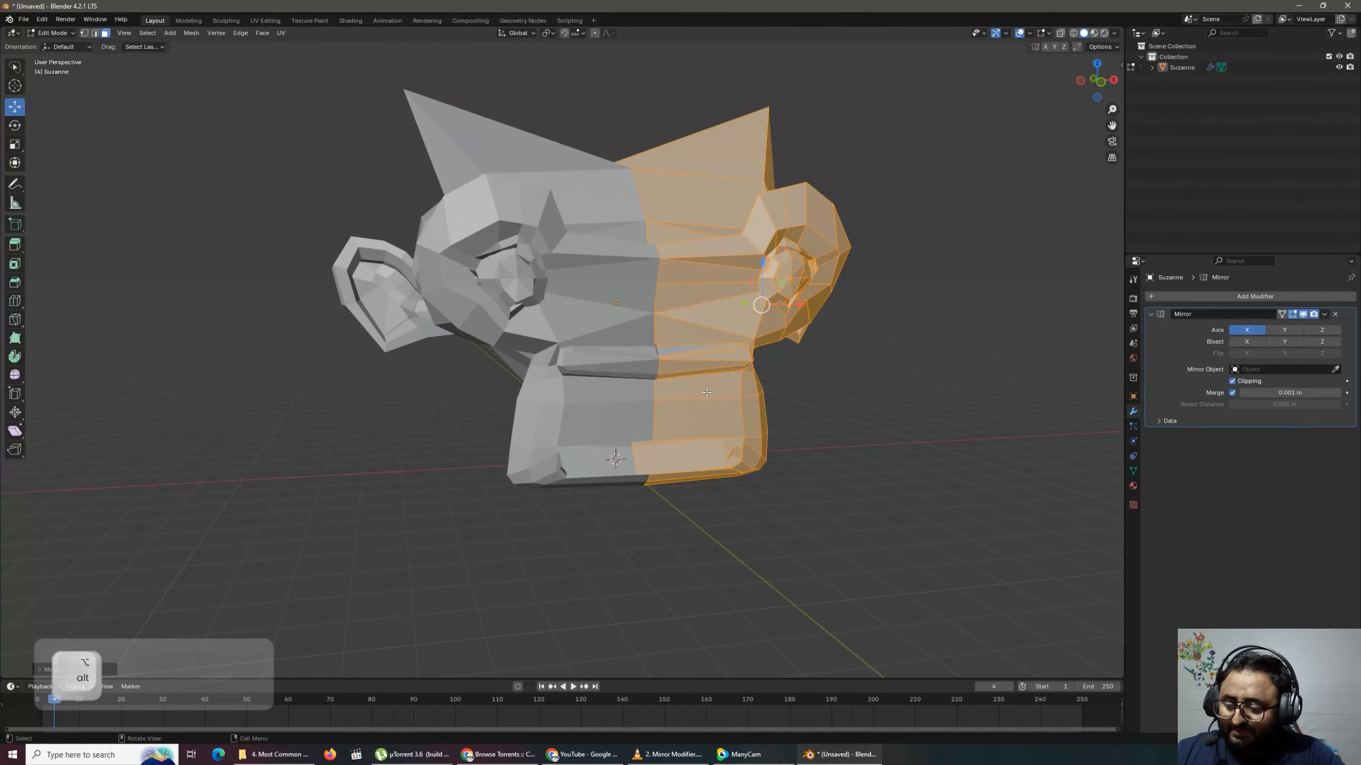
key("g")
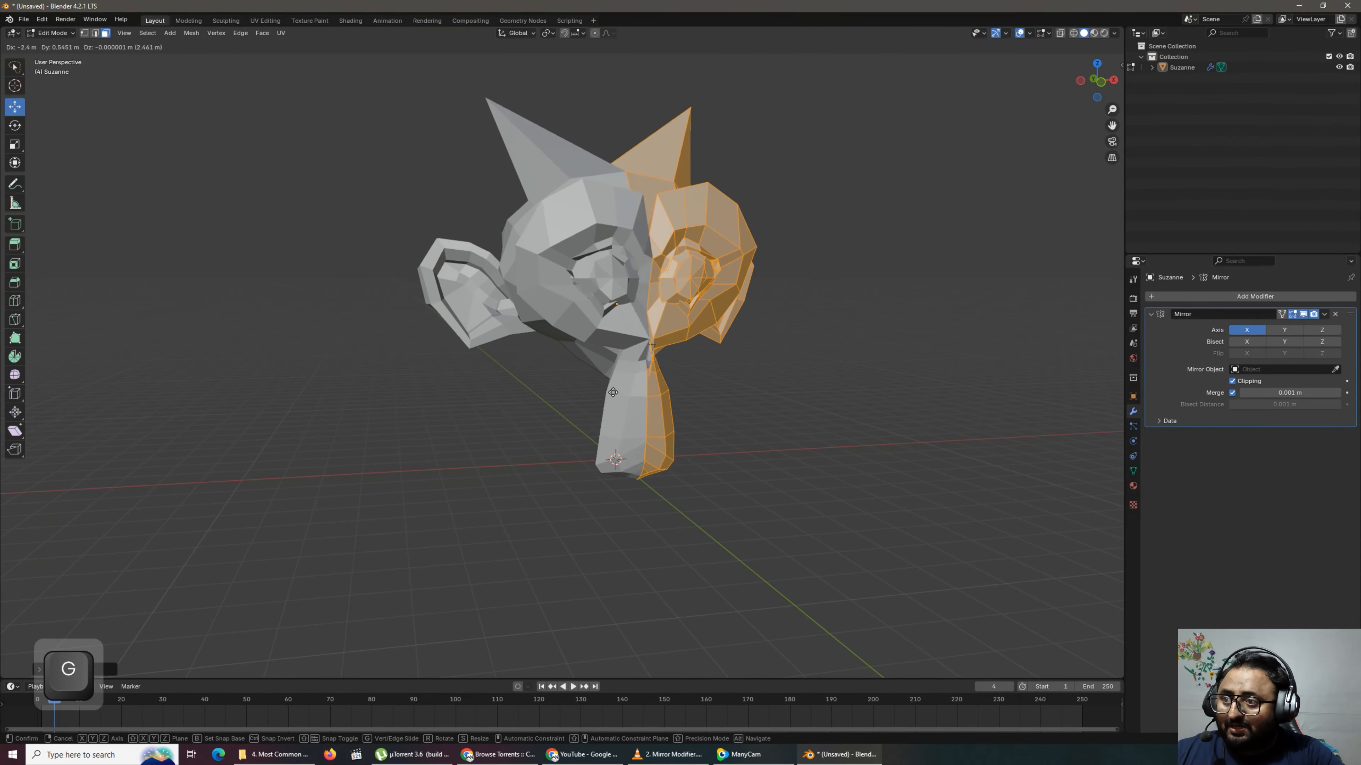
left_click(653, 394)
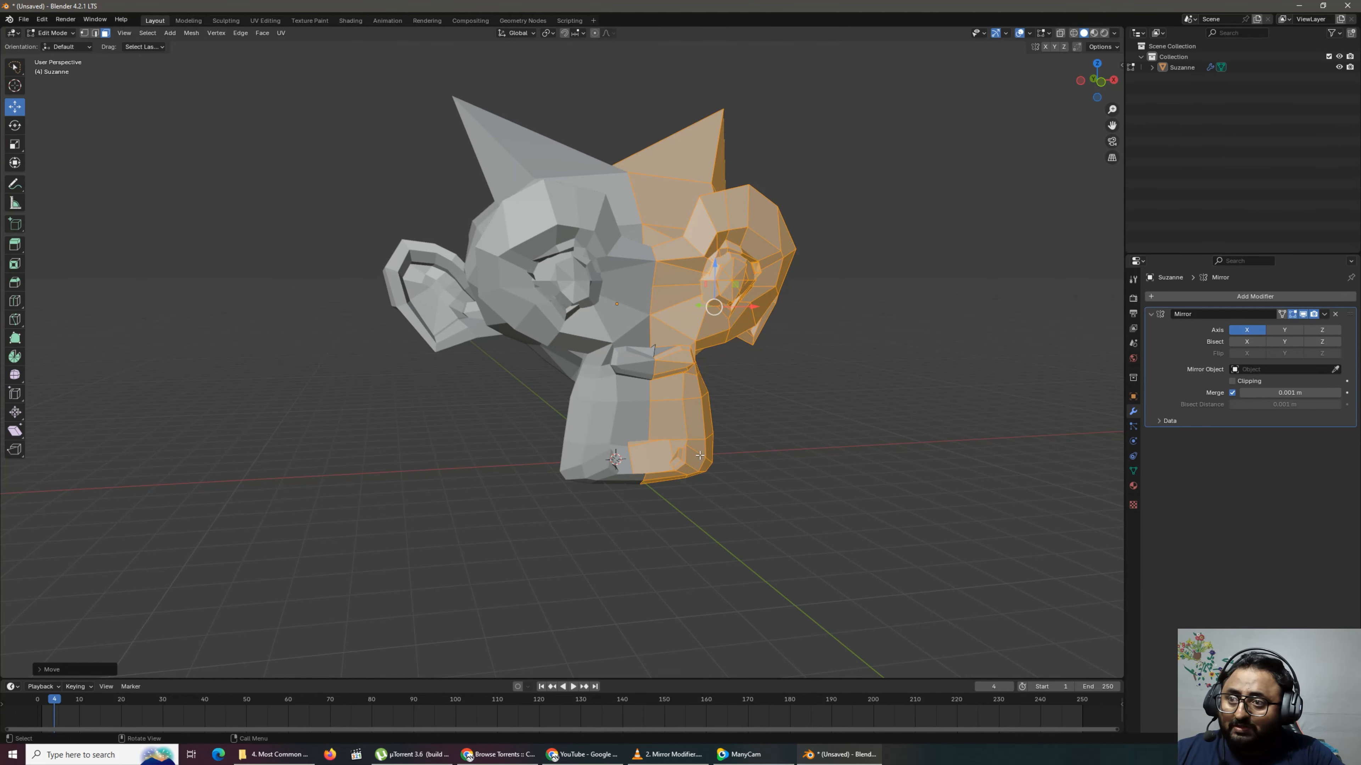
Try moving the selected half away from the mirror plane with Clipping off.
key("g")
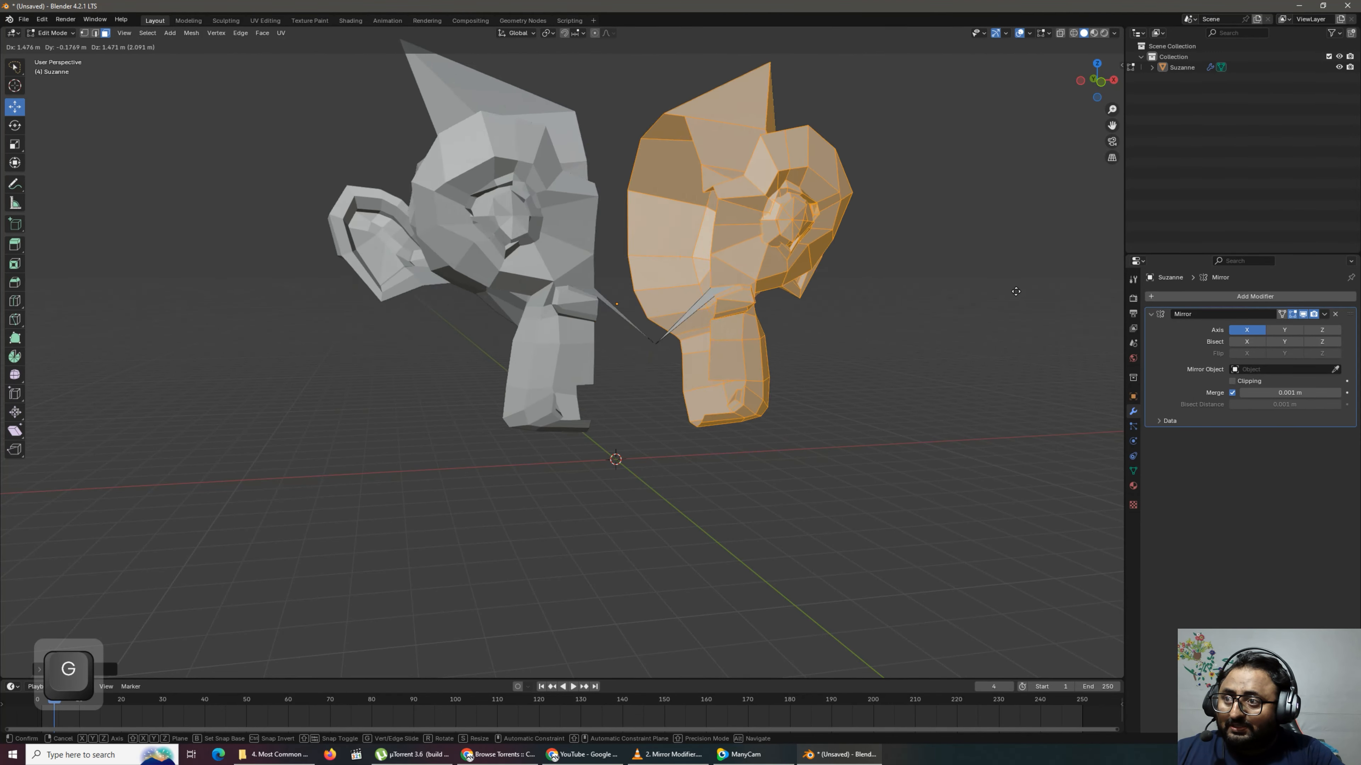
right_click(985, 400)
middle_click_drag(813, 419, 748, 422)
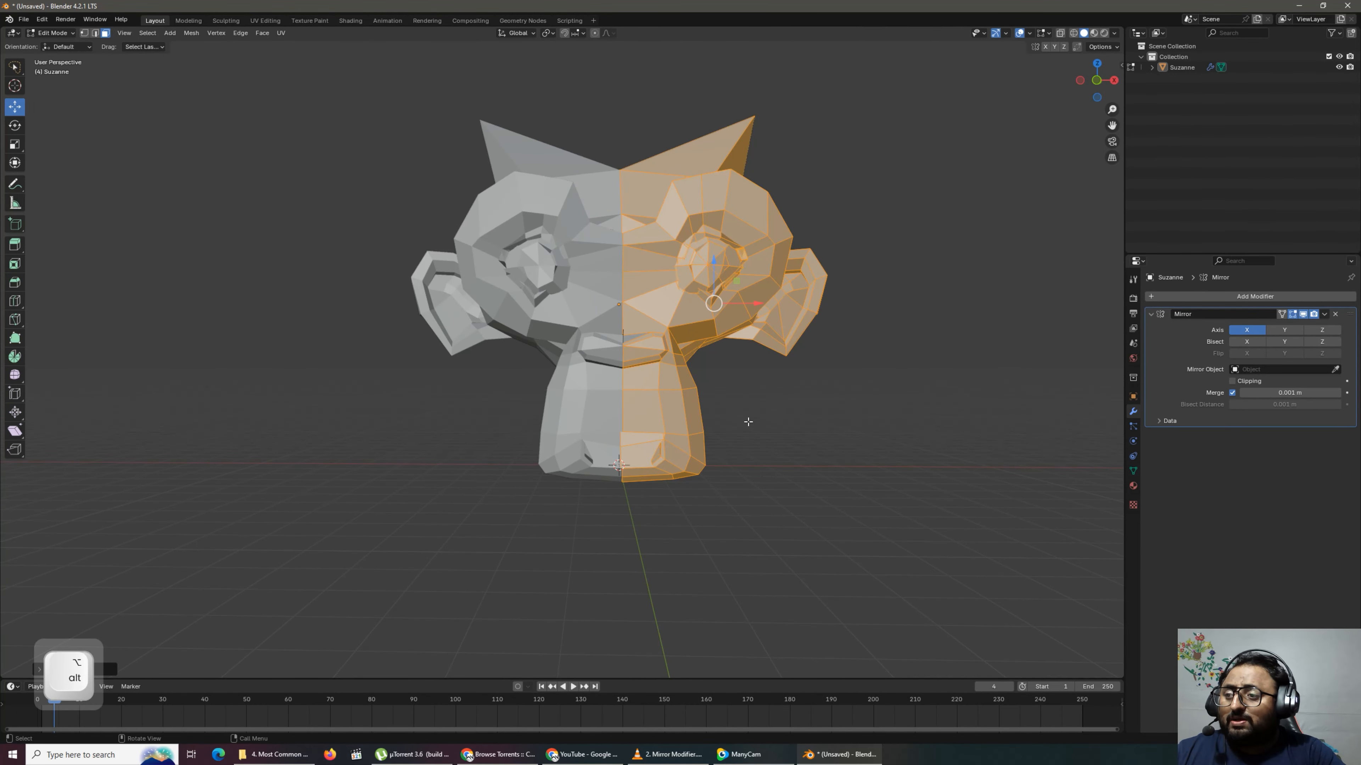
In vertex select mode, pick a vertex on the chin's centre line from the front view.
key("space")
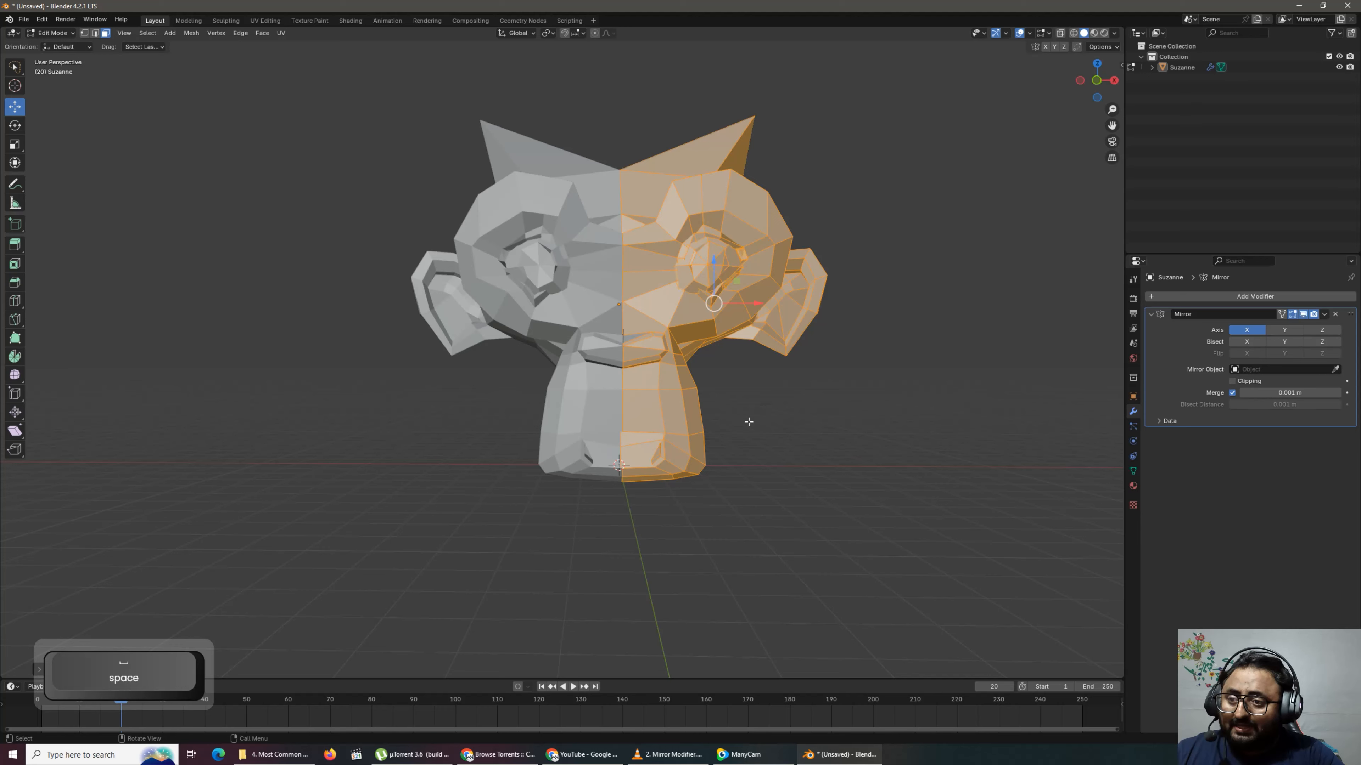
key("1")
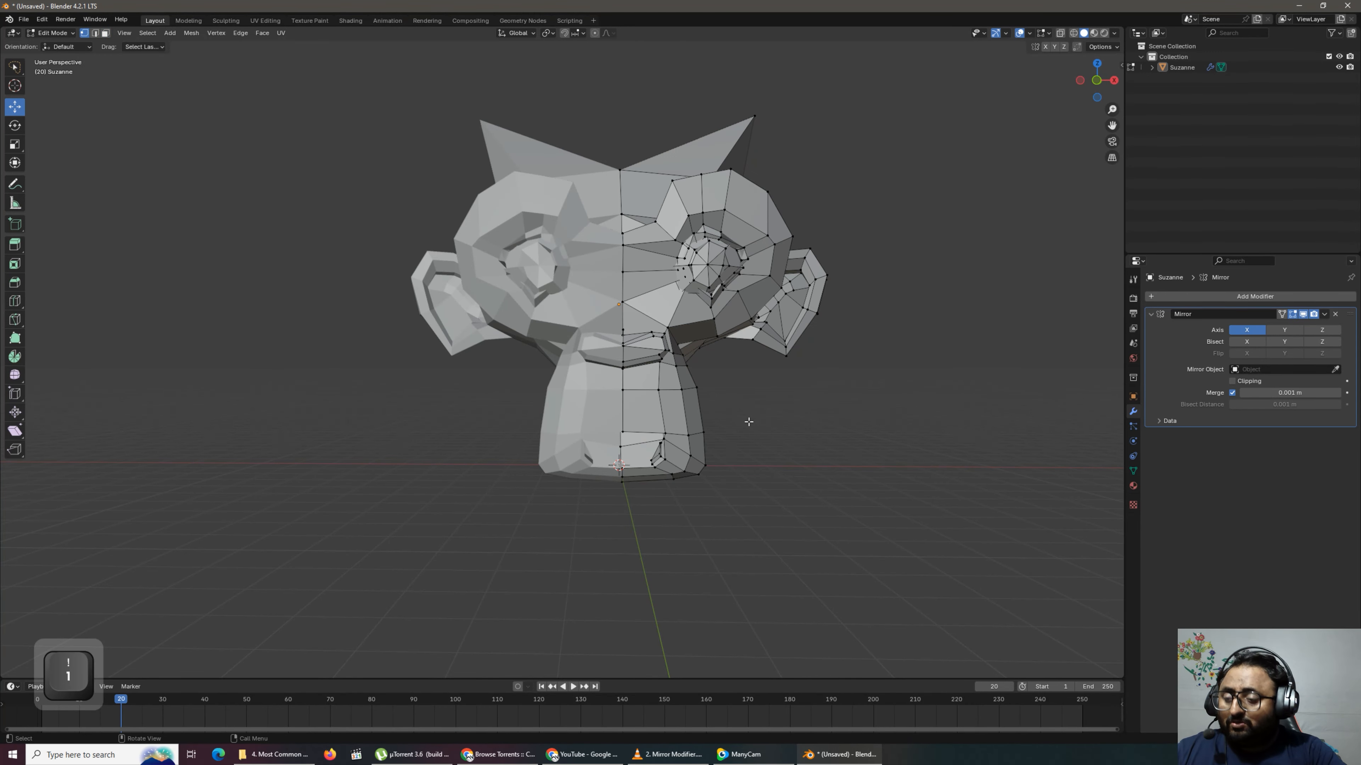
key("KP_End")
scroll(638, 551, "up", 3)
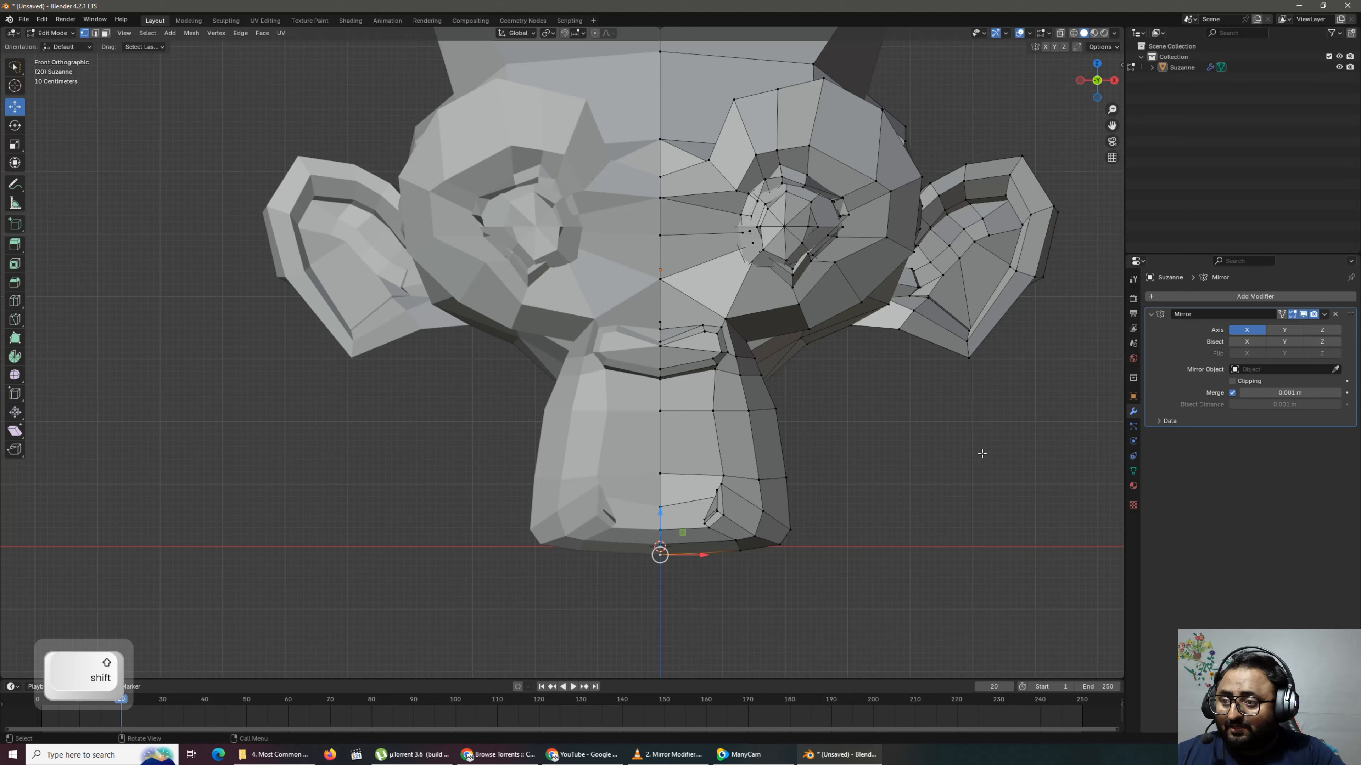
left_click(658, 548, "alt")
key("ctrl+z")
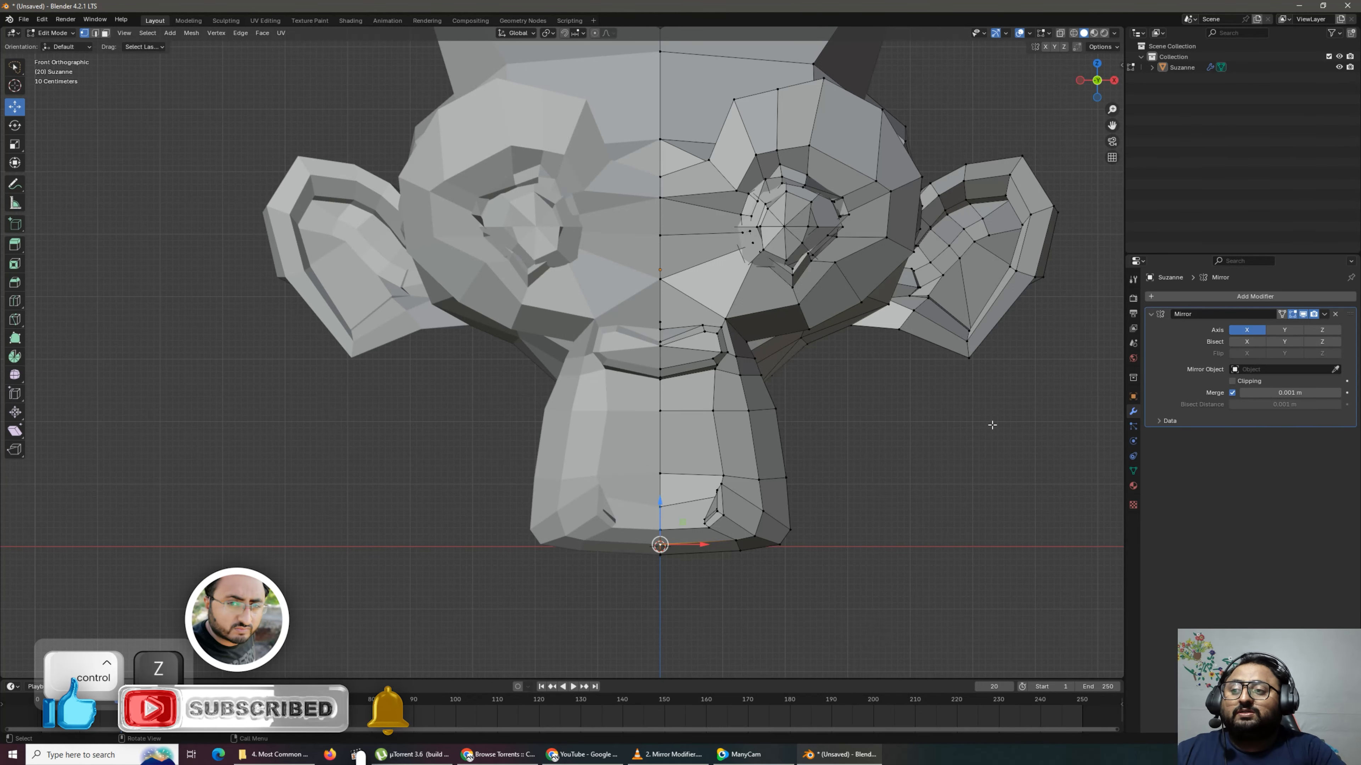
Try extruding the selected chin vertex out beside the head, and undo the extrusion.
right_click(909, 456, "ctrl")
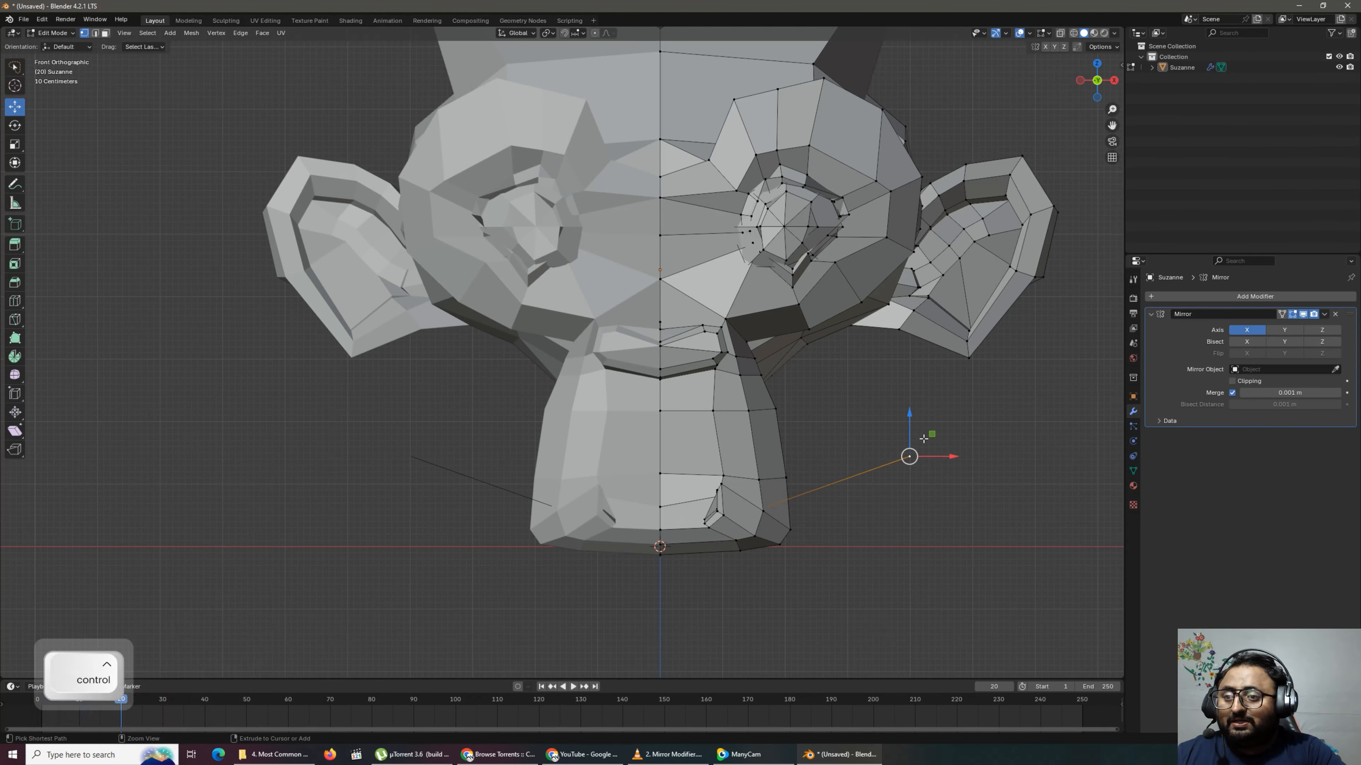
key("ctrl+z")
middle_click(981, 420, "alt")
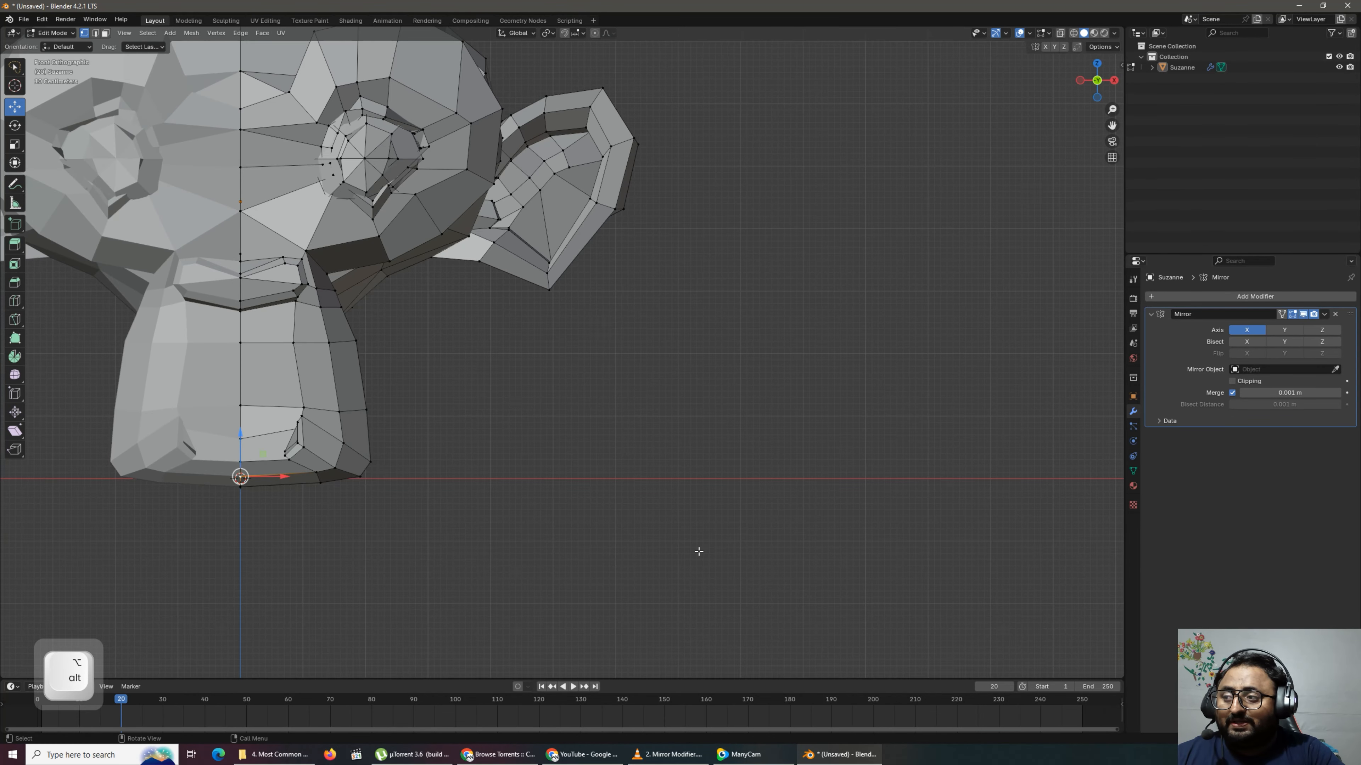
scroll(789, 340, "down", 8)
scroll(348, 258, "up", 5)
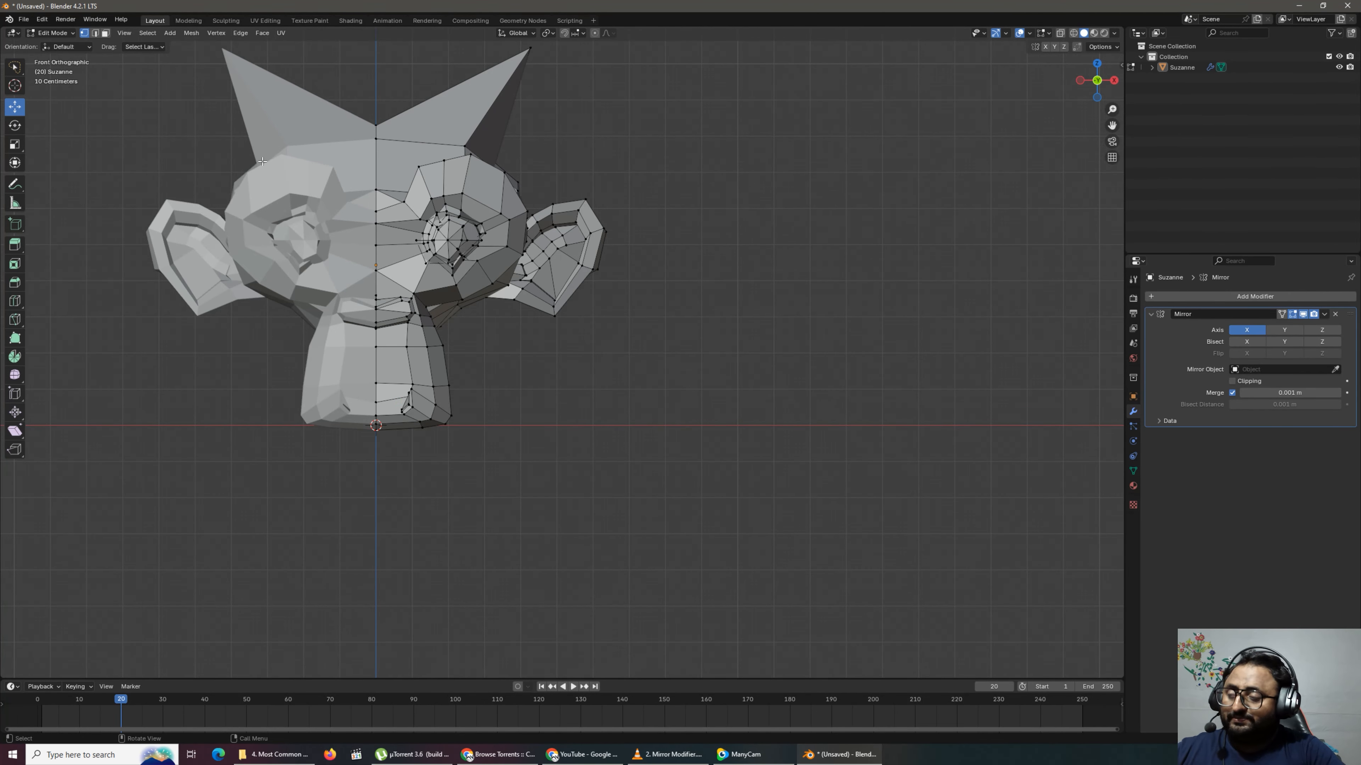
Return to Object Mode and delete the mirrored monkey head.
key("Tab")
left_click(413, 200)
key("Delete")
scroll(577, 391, "down", 1)
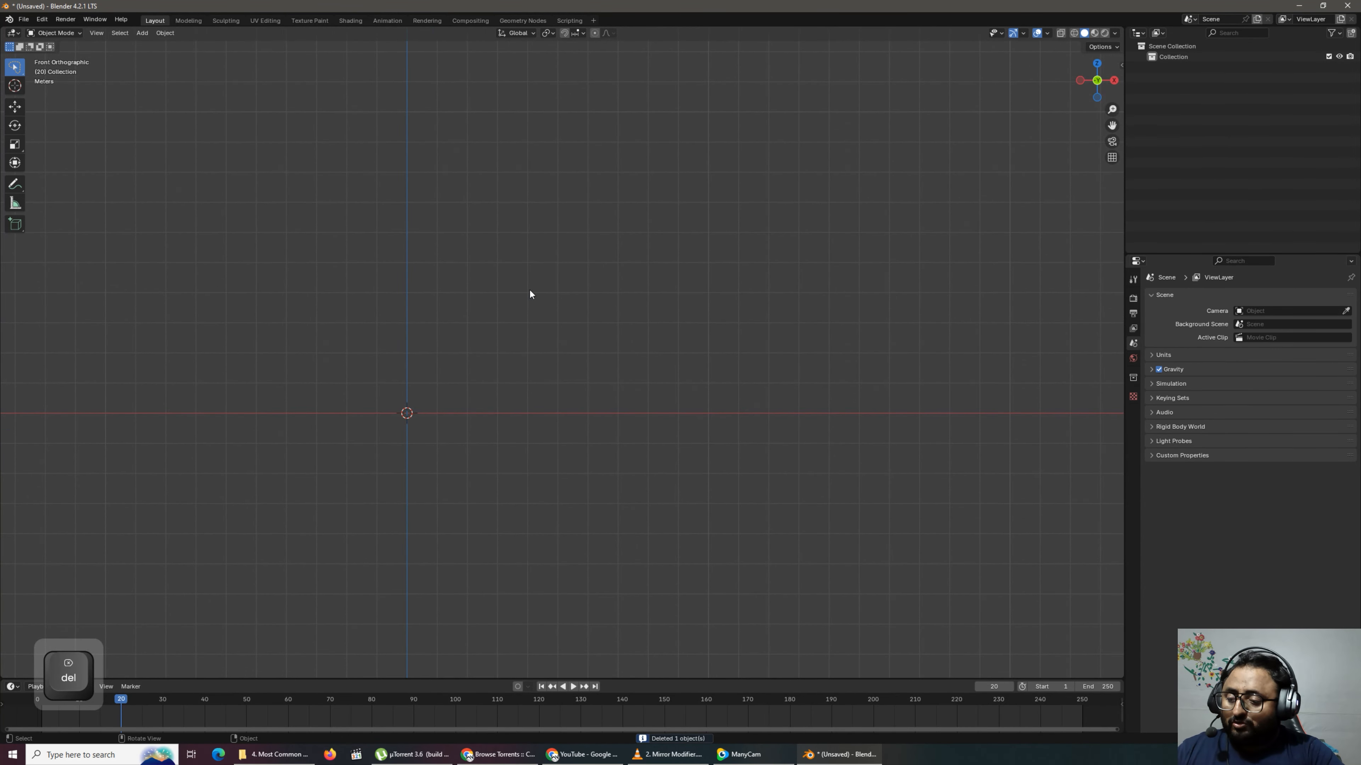
Add a new Monkey mesh to the scene.
middle_click_drag(530, 292, 498, 294)
key("shift+a")
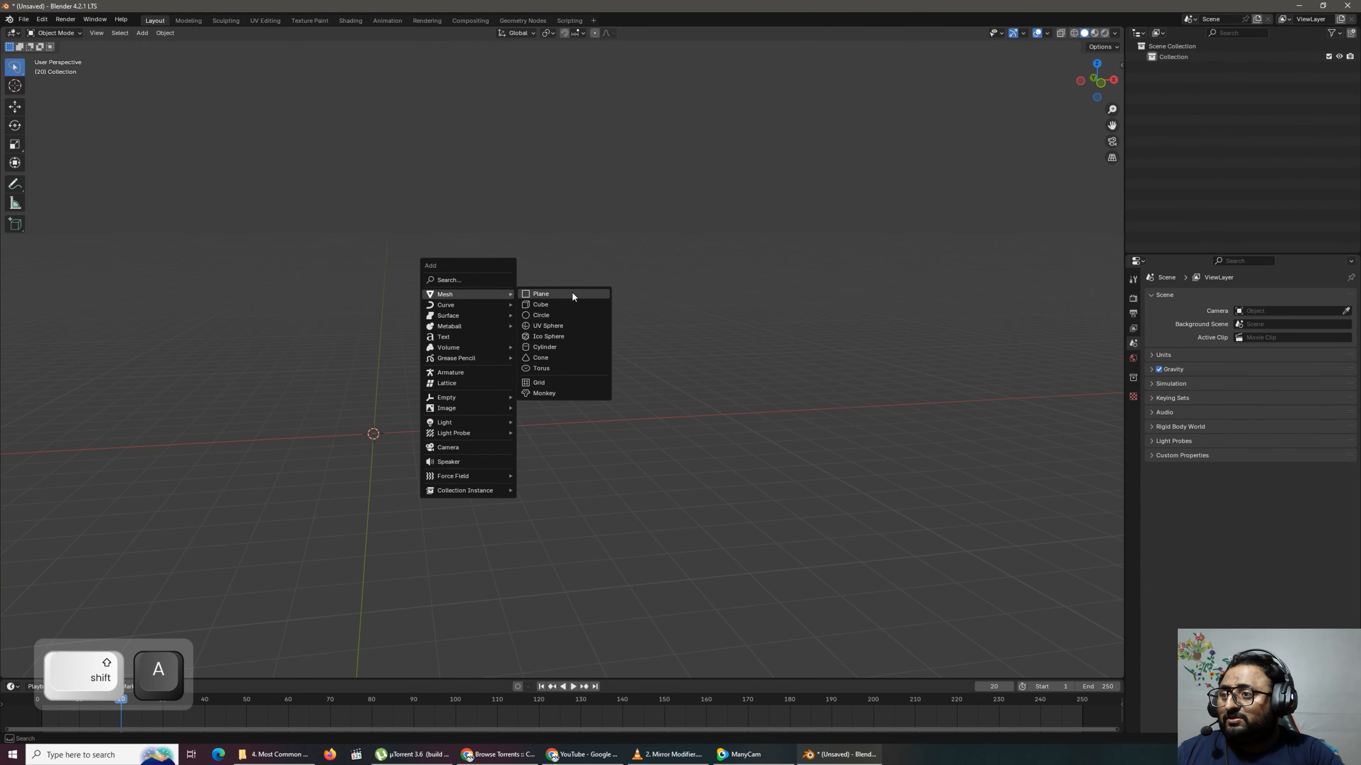
left_click(563, 393)
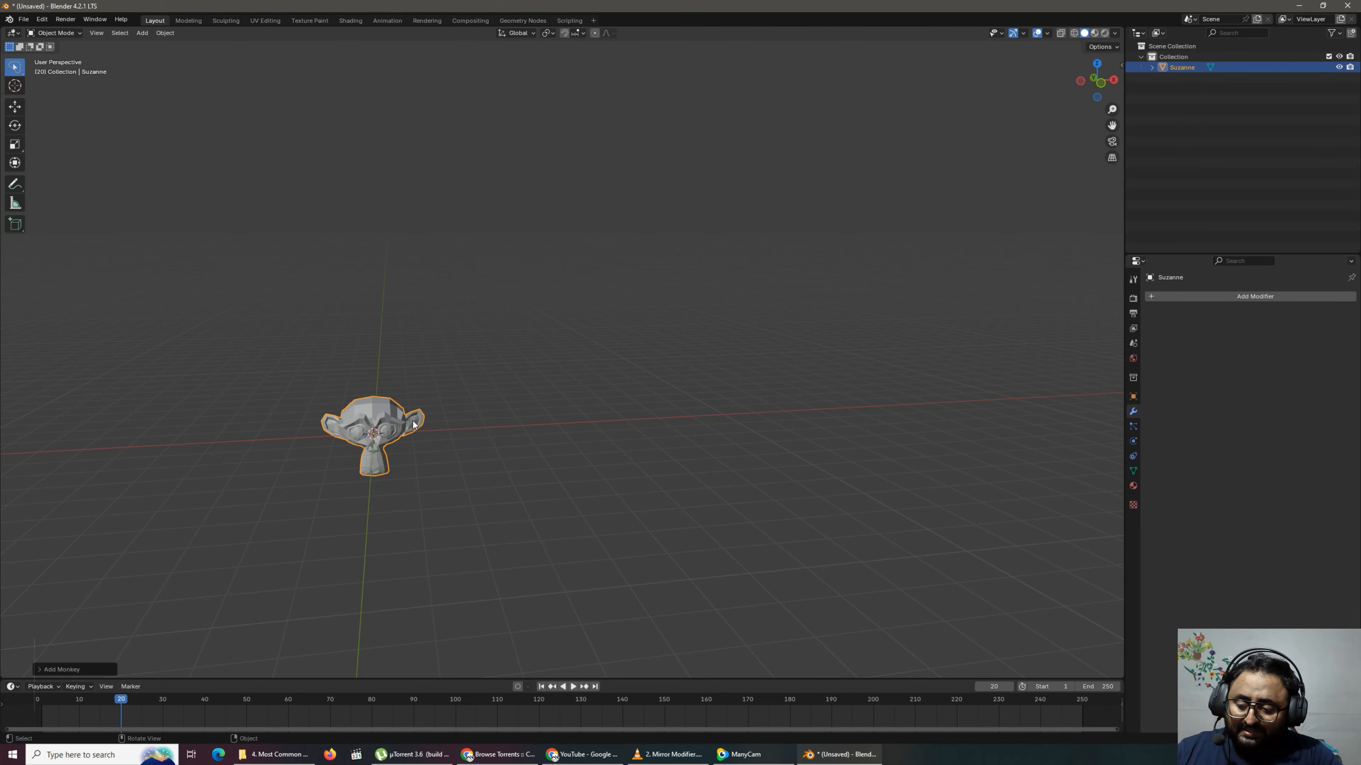
Scale up the new monkey head and raise it along Z so it stands on the grid.
key("s")
left_click(492, 452)
key("g")
key("z")
left_click(498, 319)
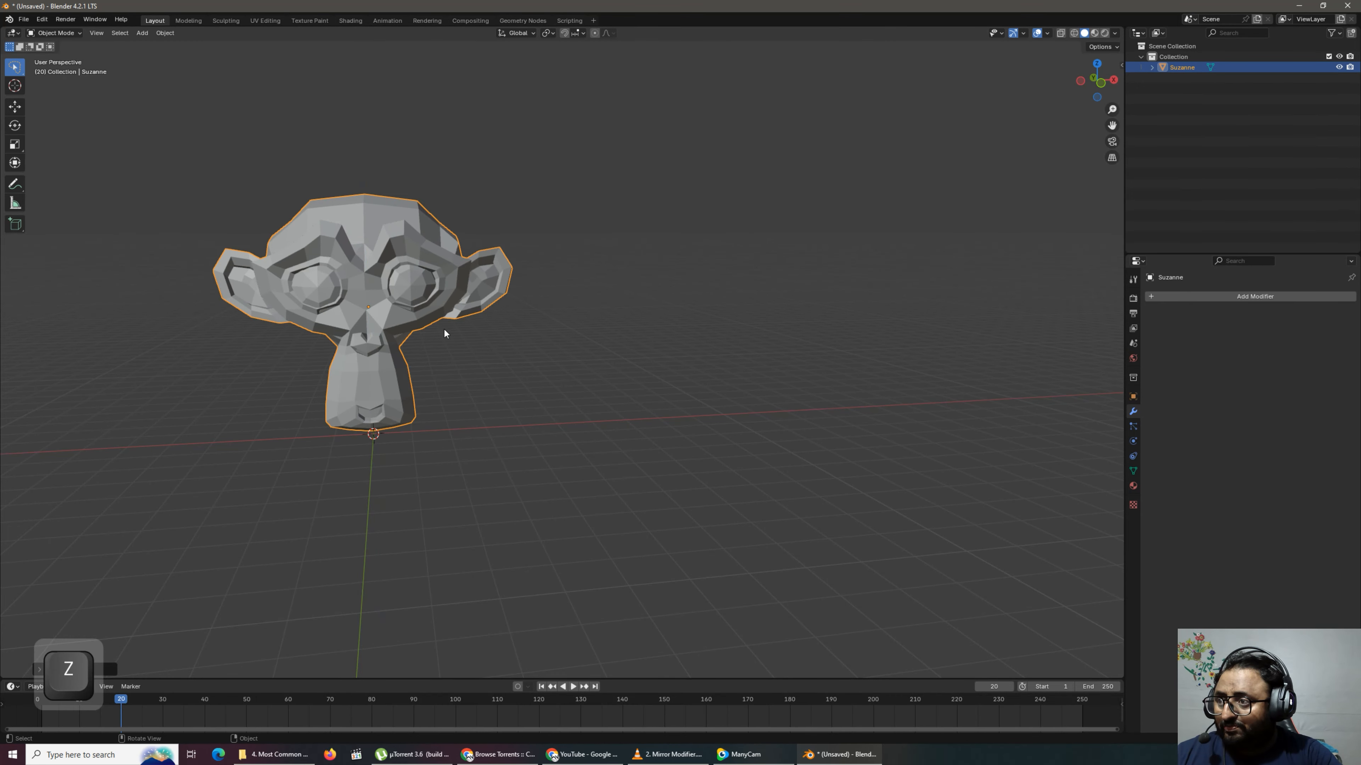
In Edit Mode, pull a vertex on the underside of one ear down into a long spike.
key("Tab")
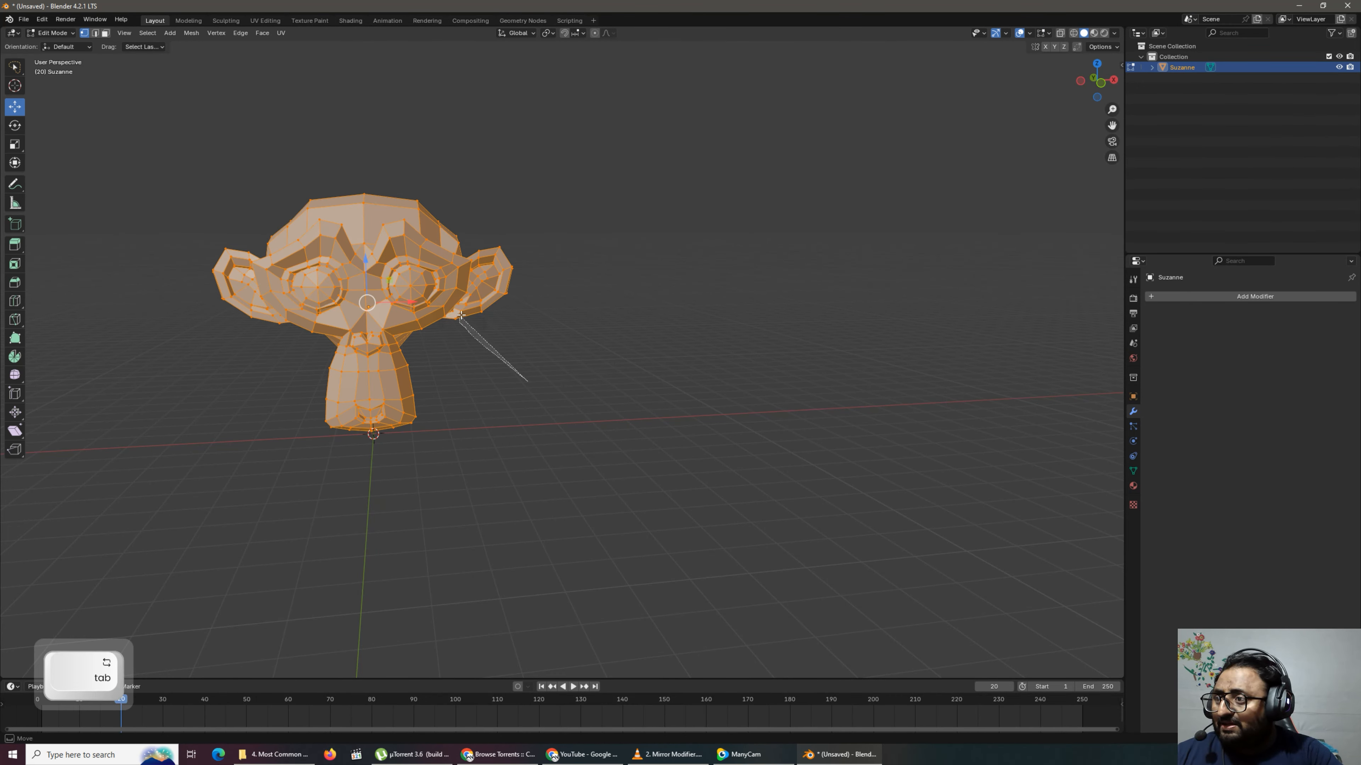
left_click_drag(501, 298, 501, 299)
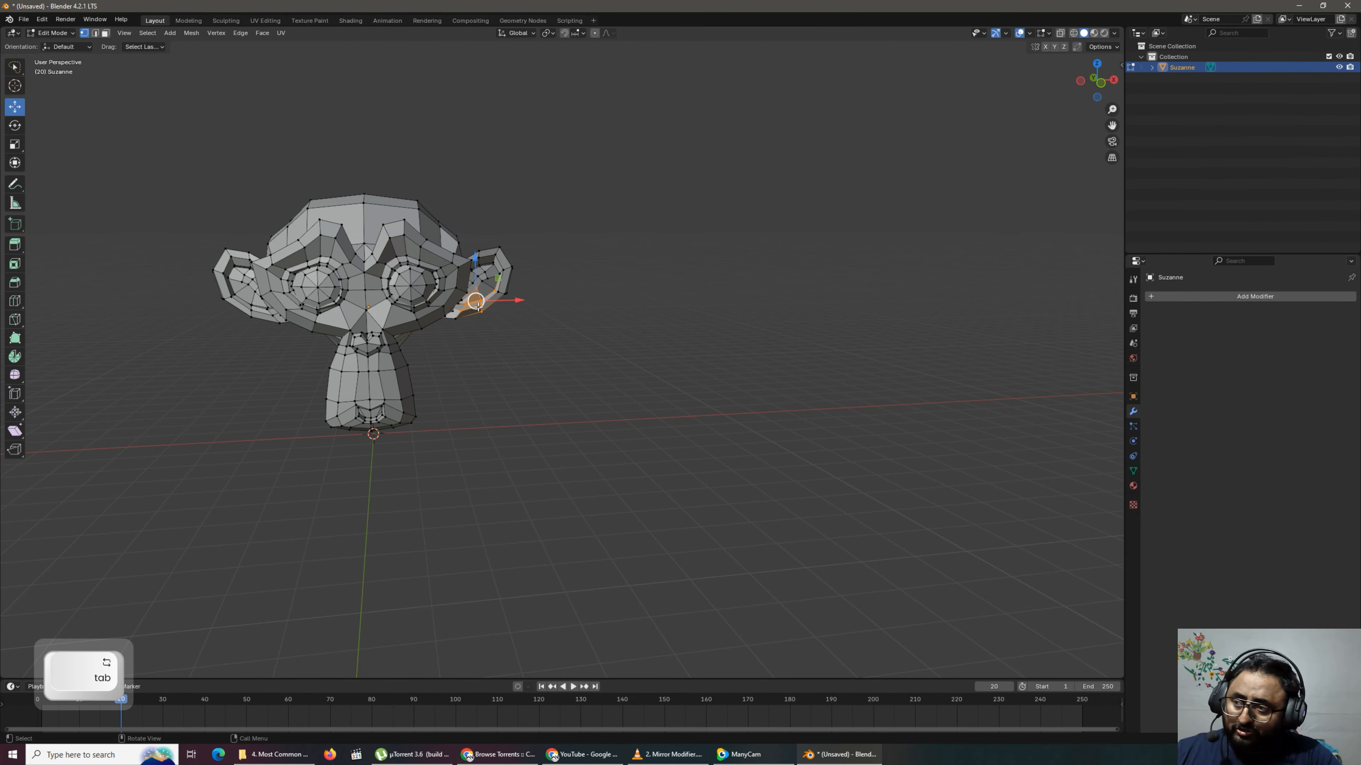
key("g")
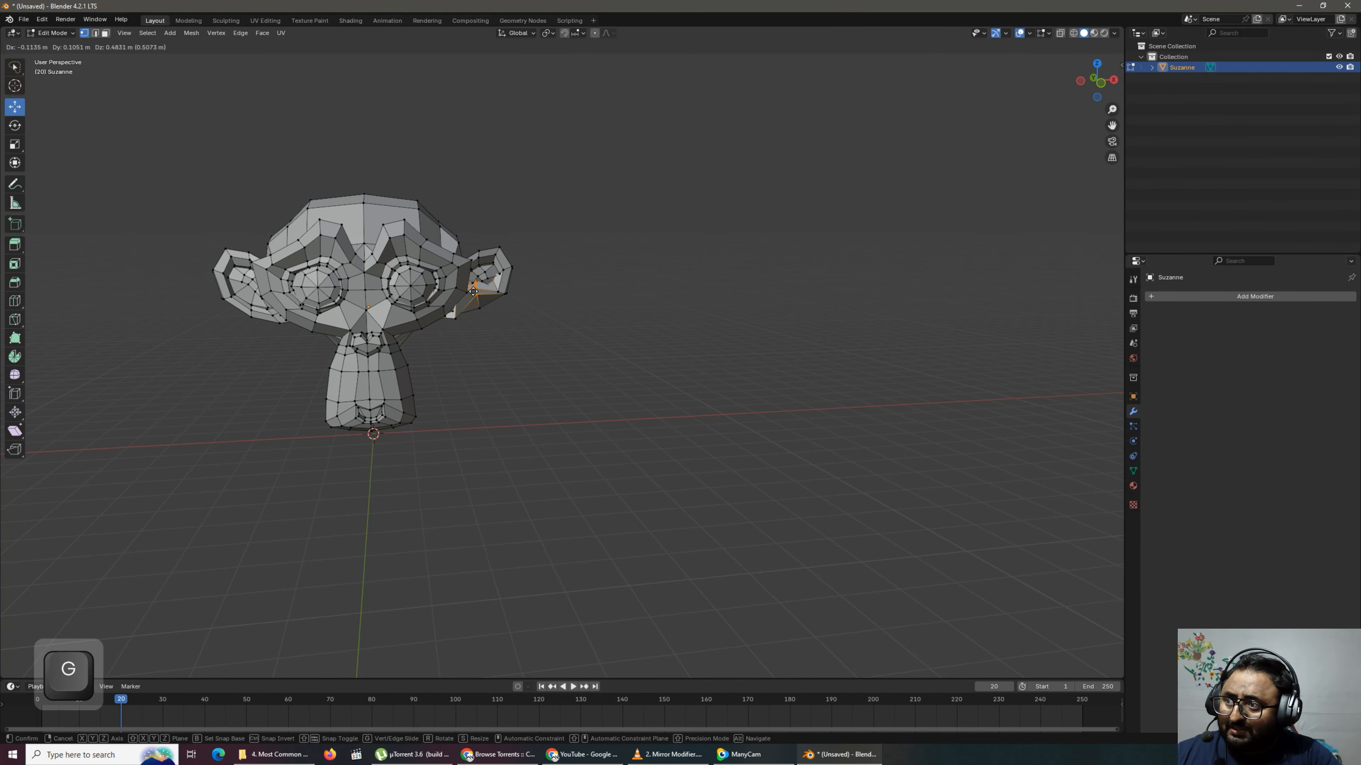
key("Escape")
scroll(473, 304, "up", 4)
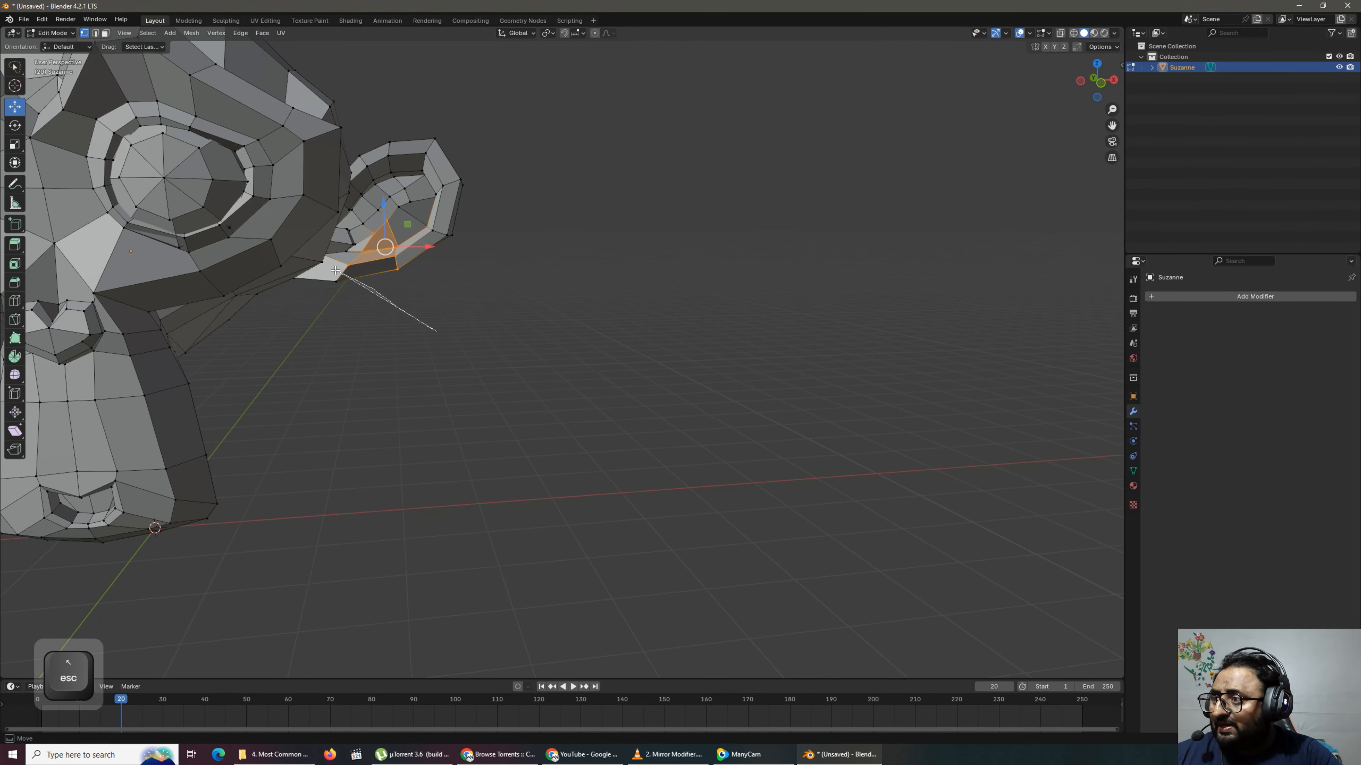
mouse_move(335, 271)
left_mouse_down()
mouse_move(394, 244)
mouse_move(407, 289)
left_mouse_up()
mouse_move(380, 215)
left_mouse_down()
mouse_move(407, 333)
mouse_move(423, 262)
mouse_move(465, 217)
left_mouse_up()
mouse_move(477, 455)
left_mouse_down()
mouse_move(383, 310)
mouse_move(399, 251)
mouse_move(428, 343)
mouse_move(446, 298)
mouse_move(453, 412)
left_mouse_up()
scroll(422, 143, "down", 1)
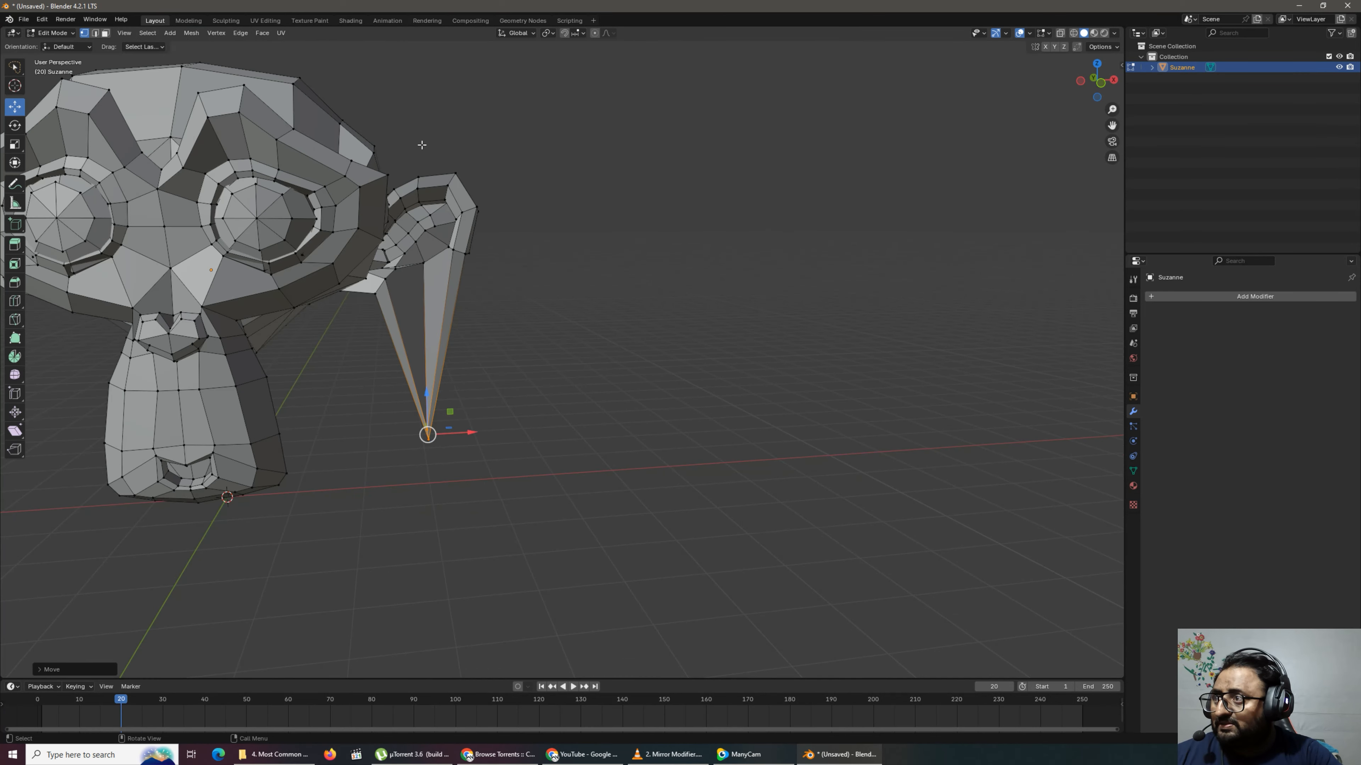
Pull the upper corner vertex of the skull, on the spiked ear's side, up and outward into a large horn.
left_click(297, 80)
left_click_drag(296, 81, 462, 577)
scroll(239, 196, "down", 1)
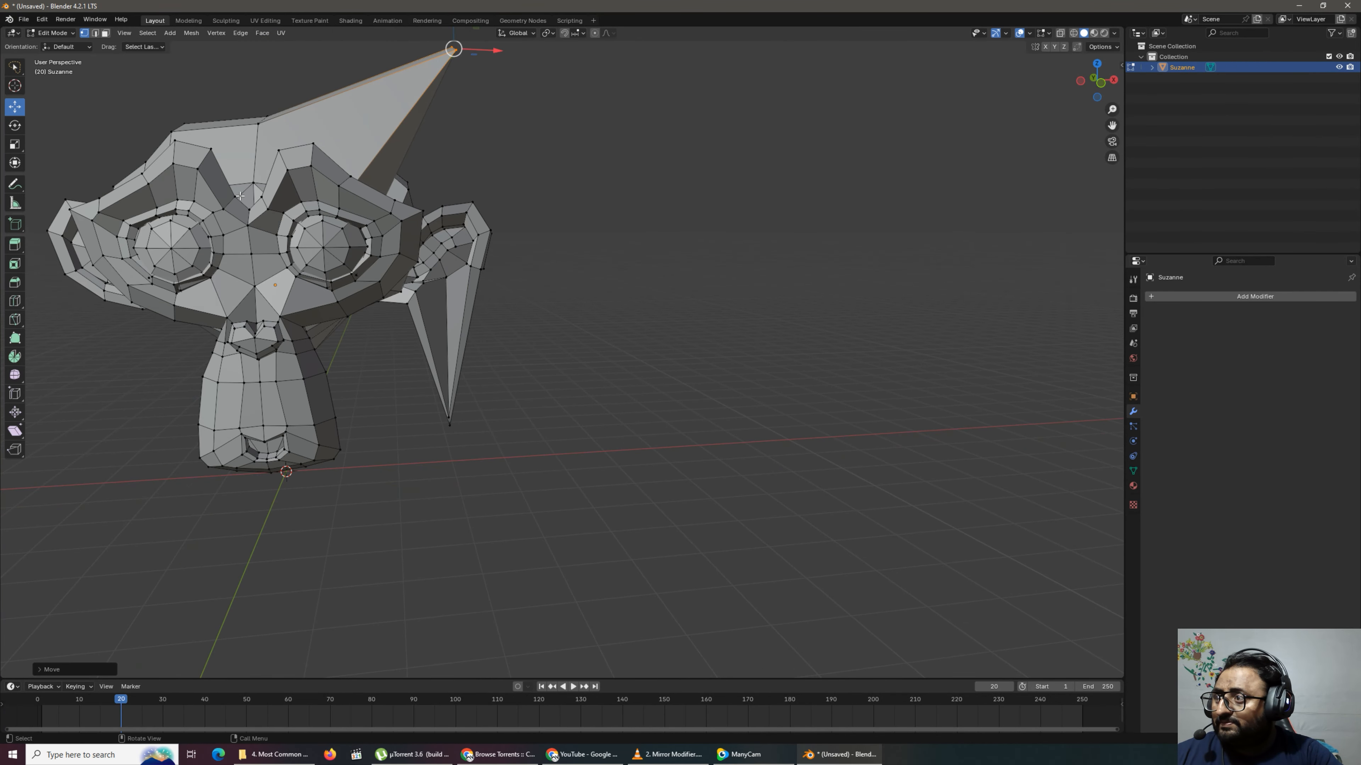
Pull the top vertex of the same ear up and outward into a spike, and return to Object Mode with nothing selected.
mouse_move(469, 178)
left_mouse_down()
mouse_move(490, 217)
mouse_move(531, 167)
mouse_move(568, 152)
left_mouse_up()
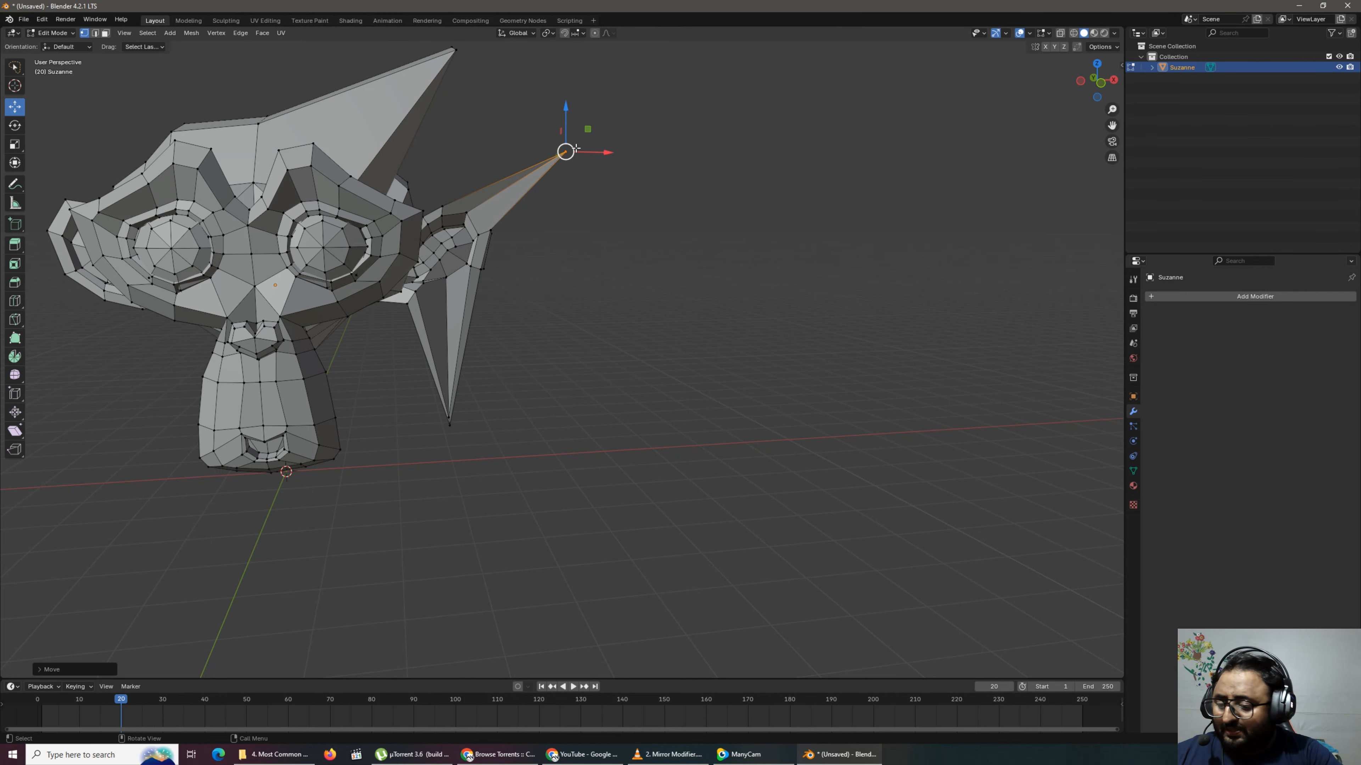
key("g")
left_click(641, 386)
key("ctrl+z")
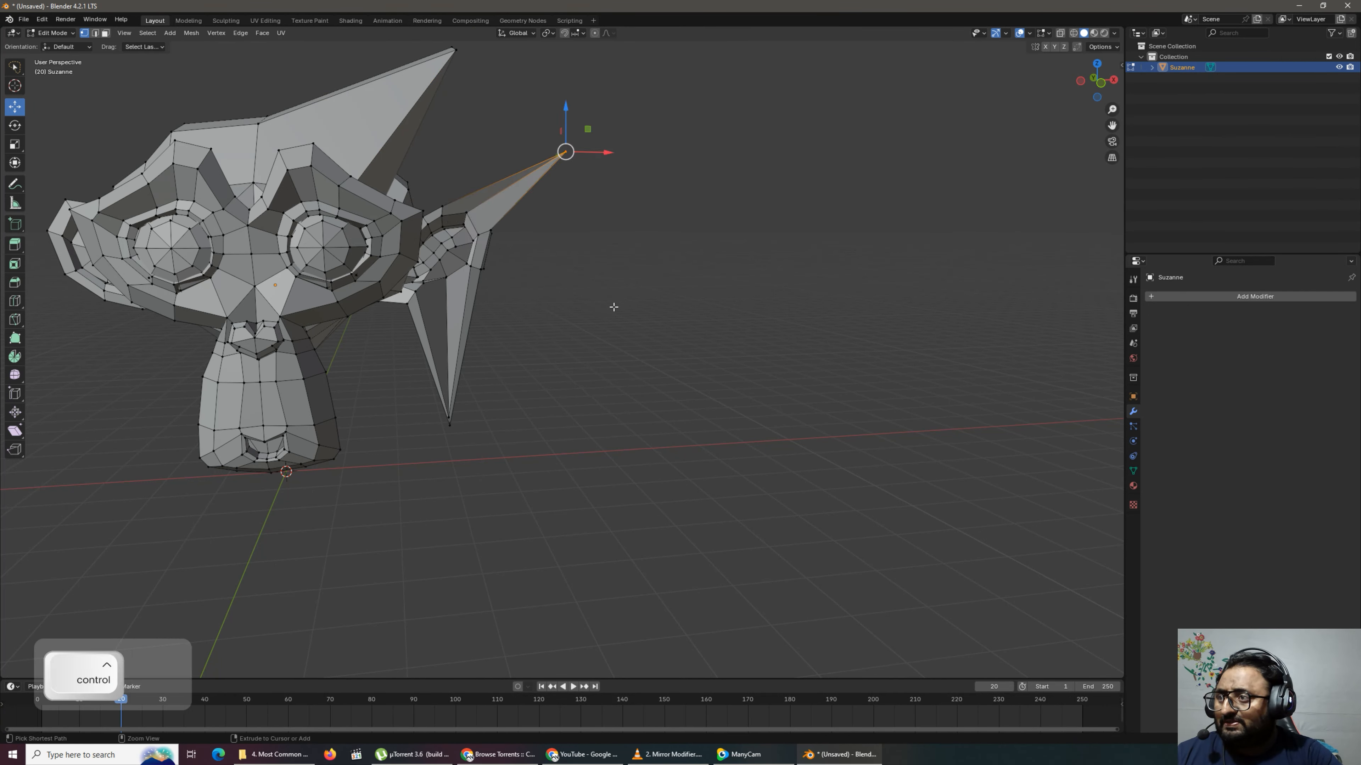
key("g")
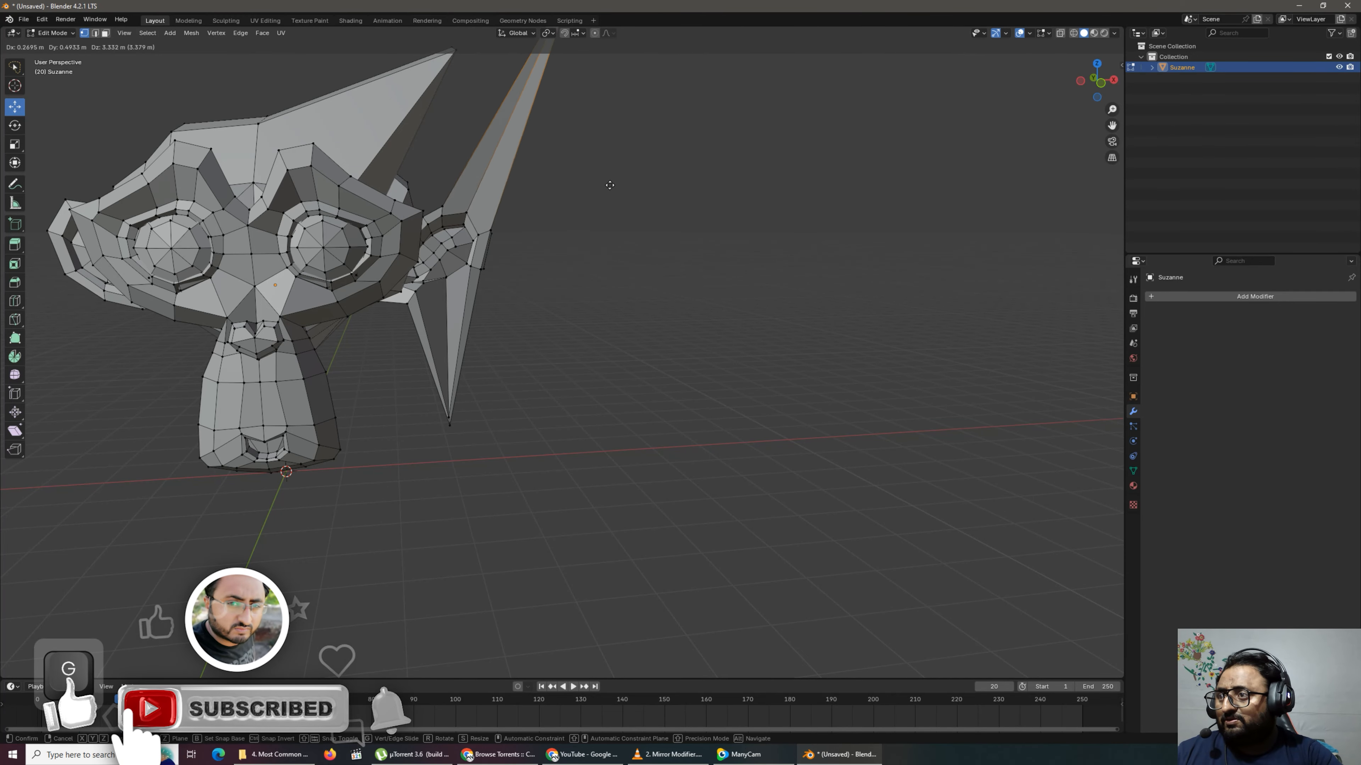
left_click(647, 291)
key("Tab")
left_click(633, 341)
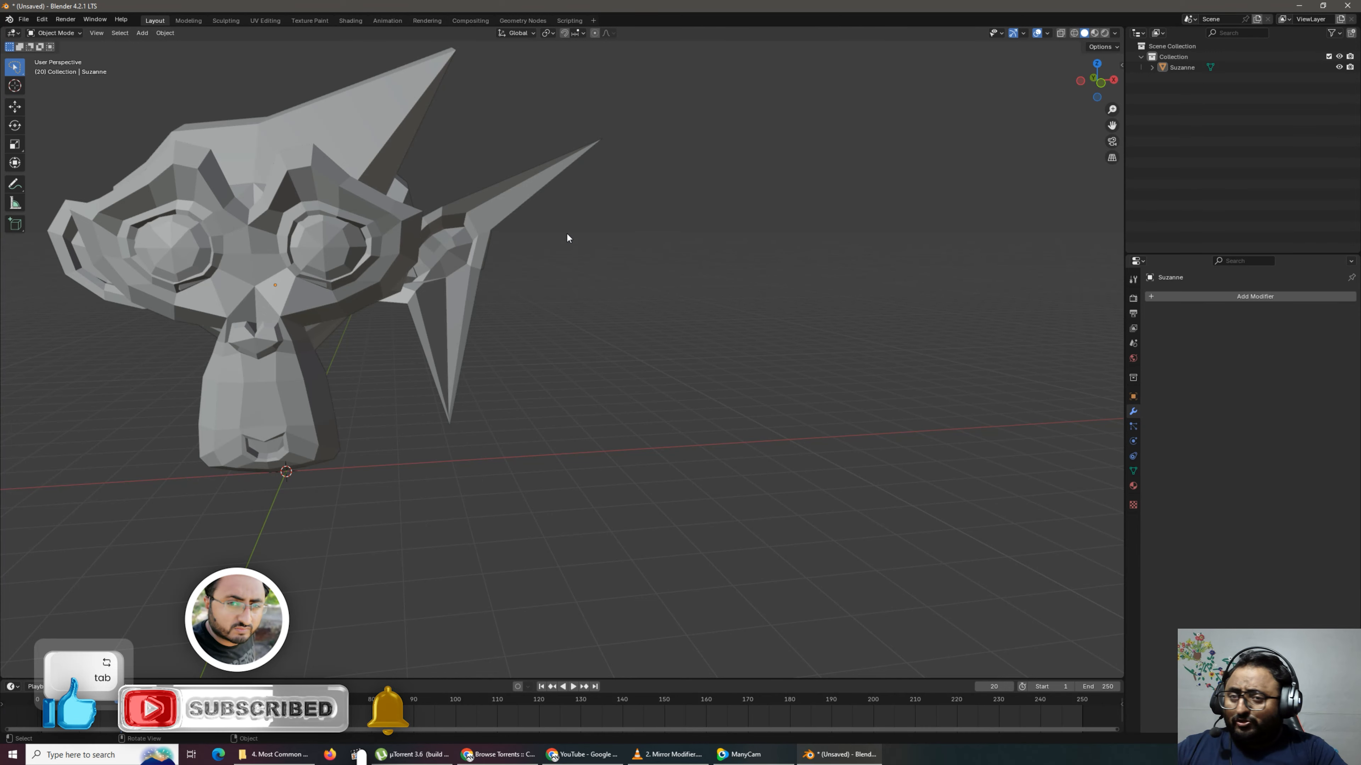
Switch to the front view and add a Mirror modifier to the reshaped monkey head.
scroll(809, 265, "down", 4)
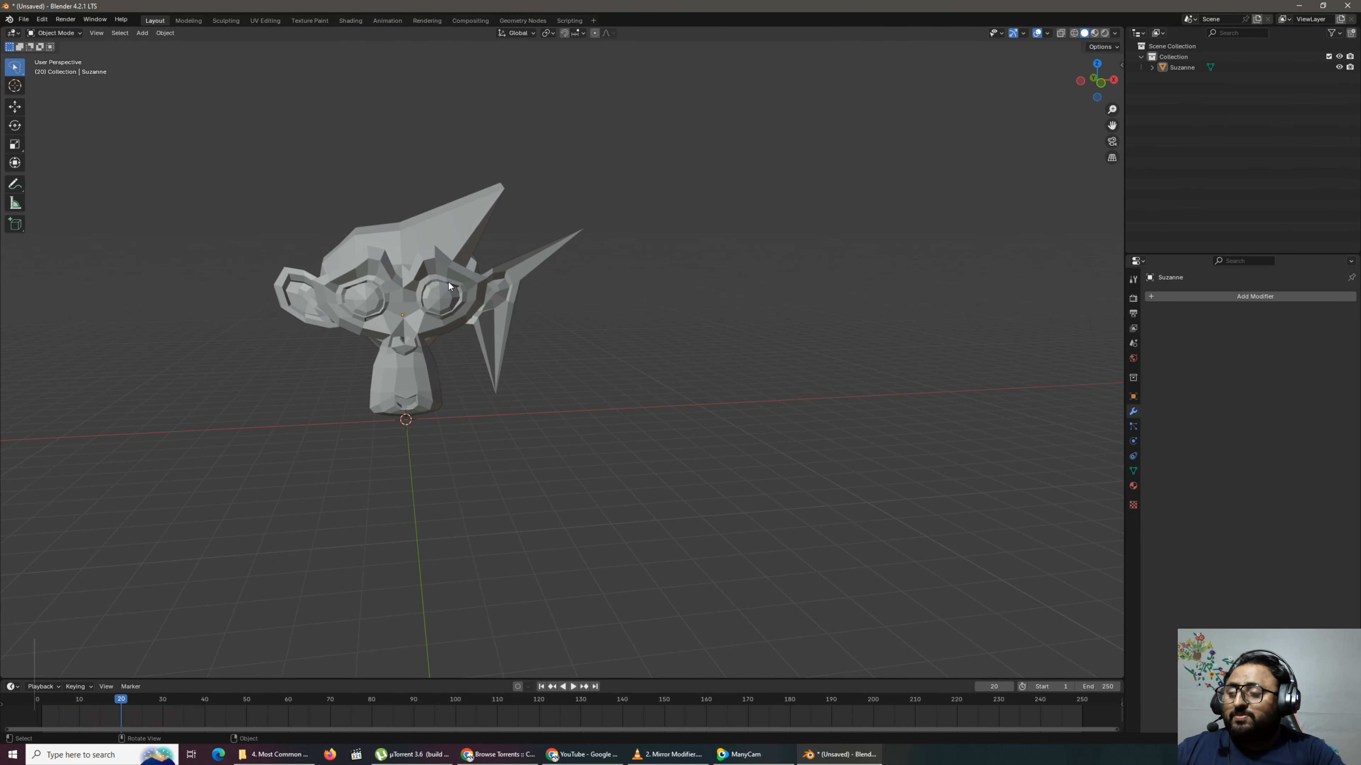
key("KP_1")
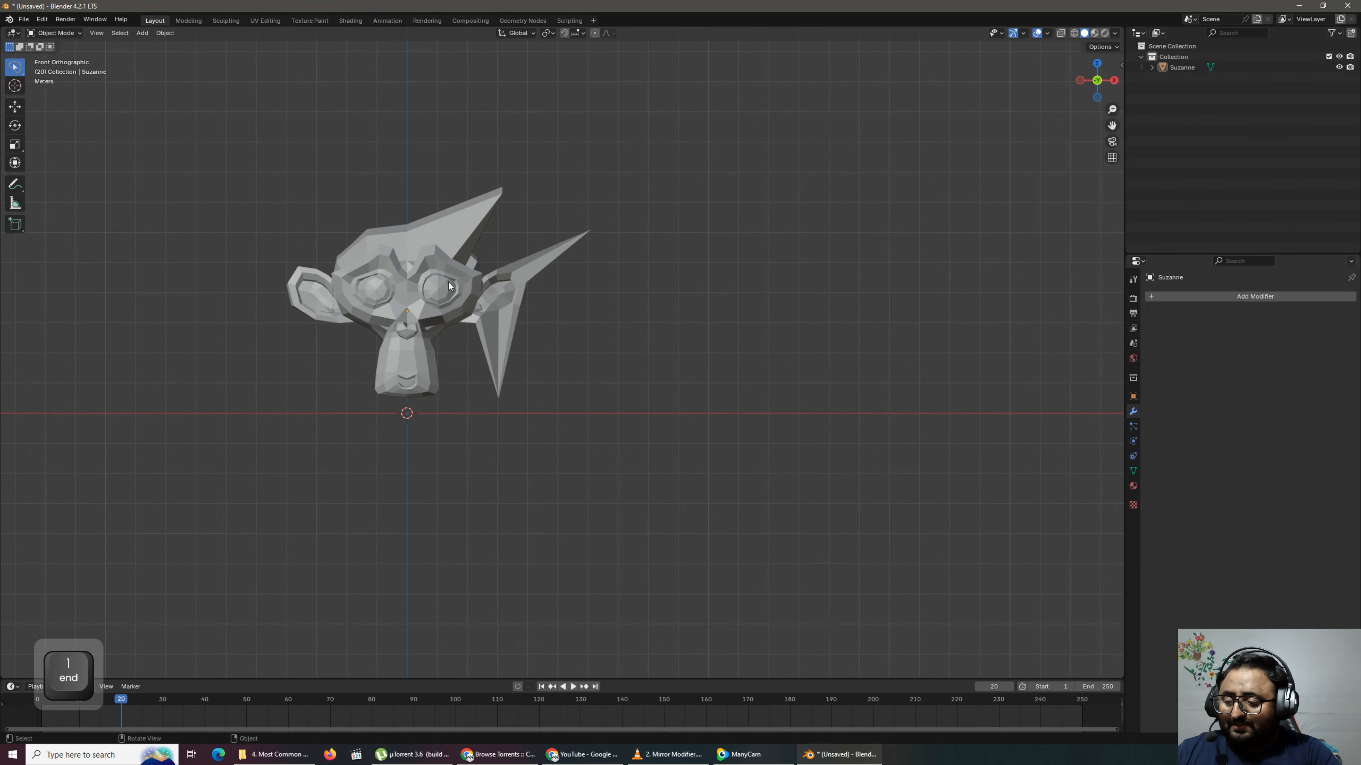
left_click(1262, 296)
mouse_move(1262, 296)
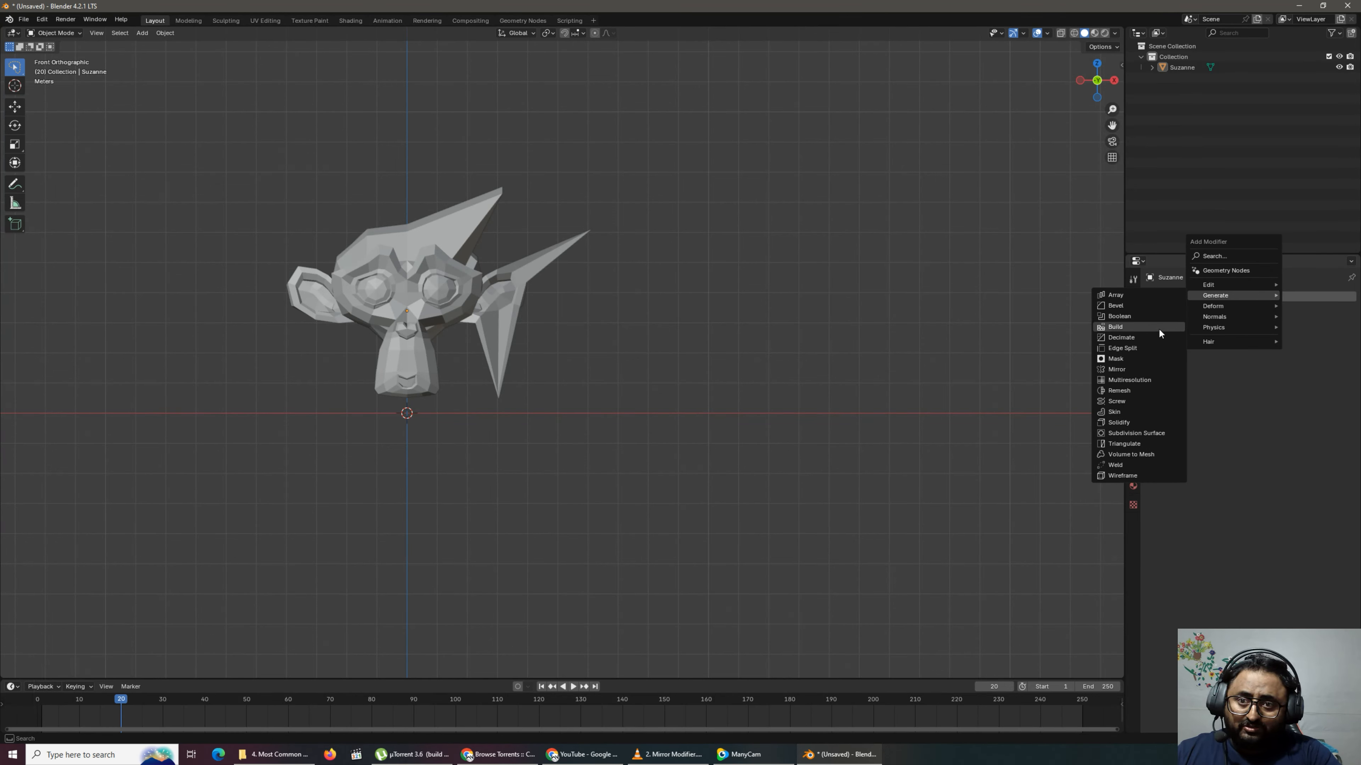
left_click(1131, 371)
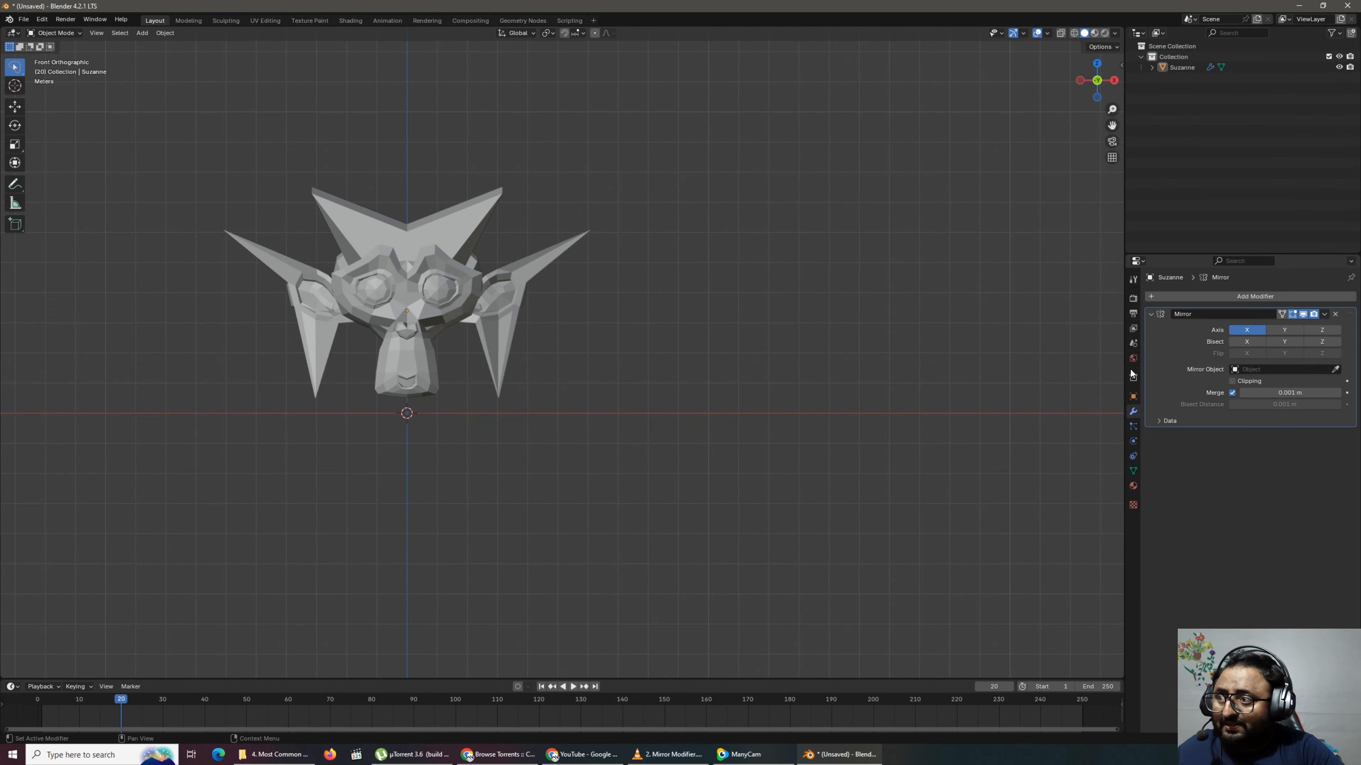
scroll(391, 271, "up", 1)
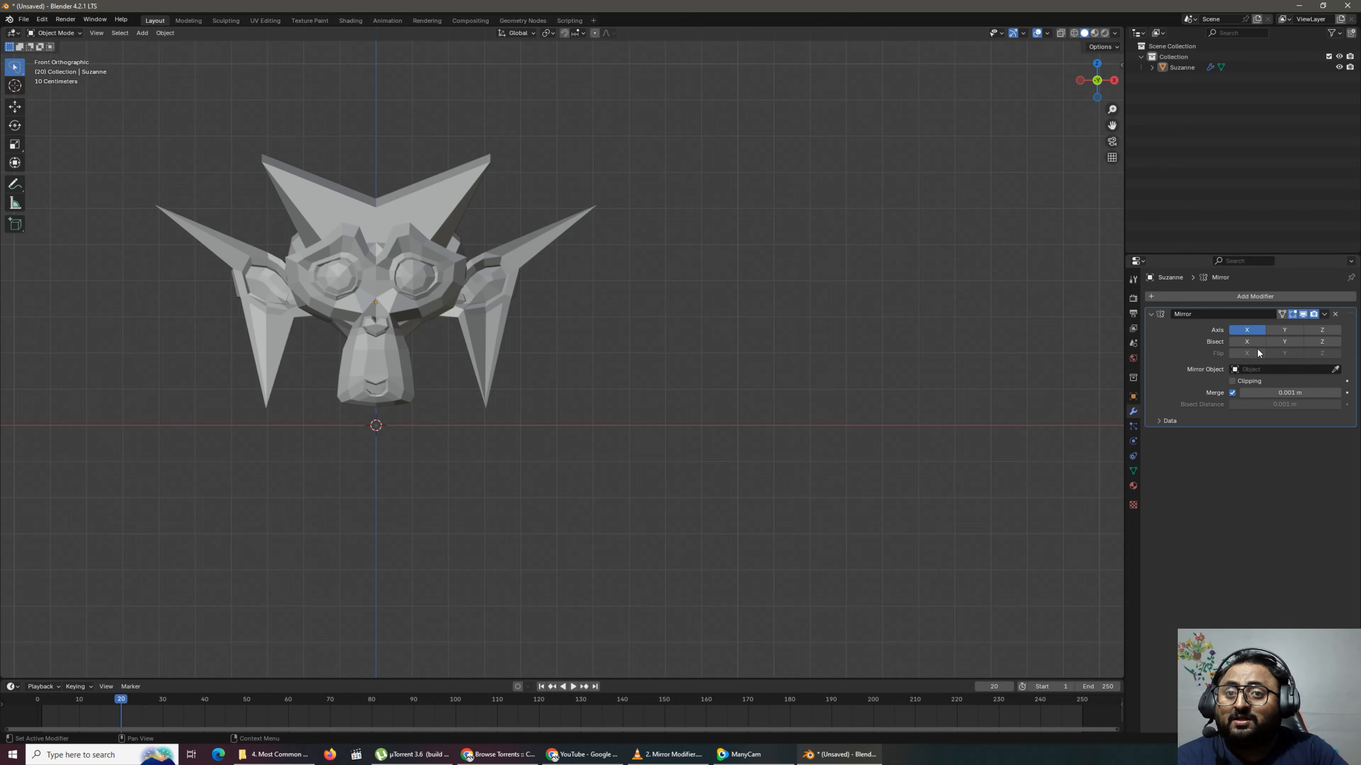
Try the Mirror modifier on the Y axis alone and on X plus Y, and set it back to X only.
left_click(1277, 331)
left_click(1248, 330)
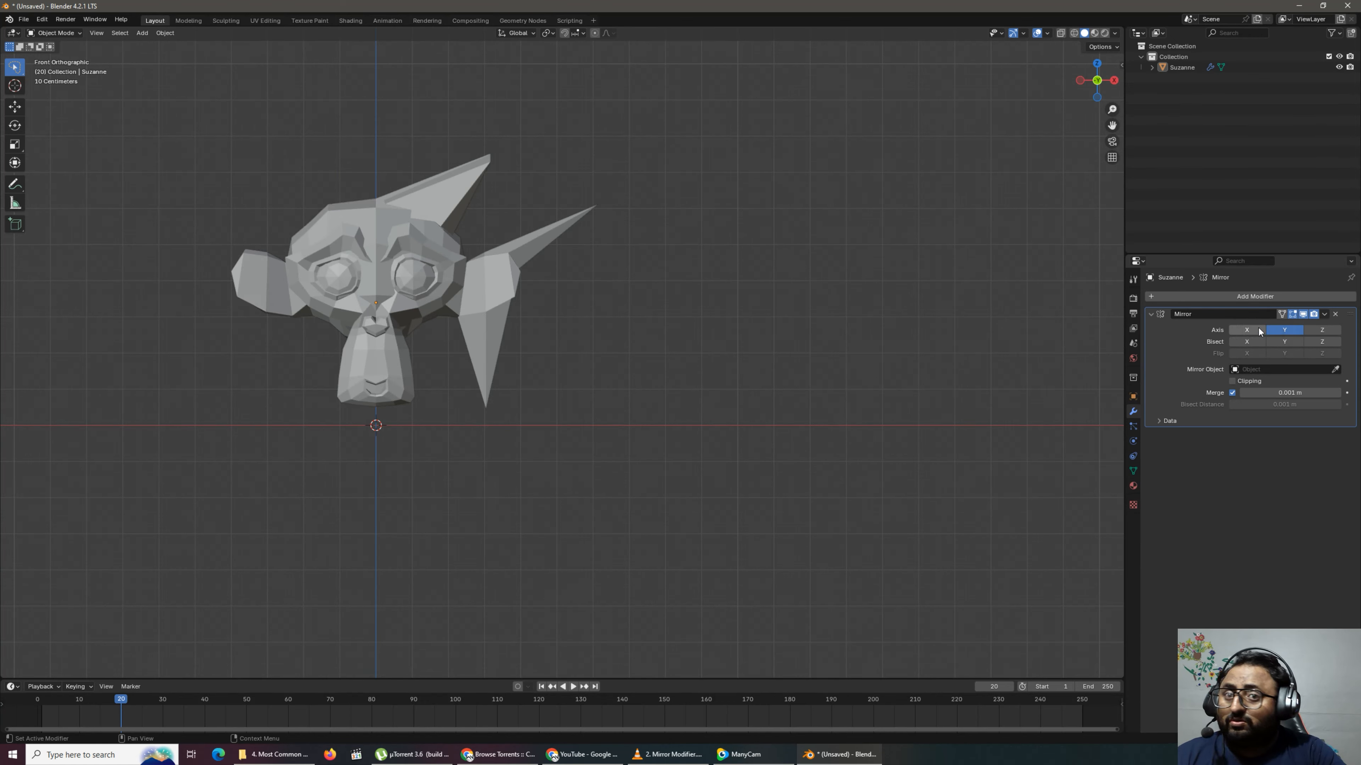
left_click(1246, 331)
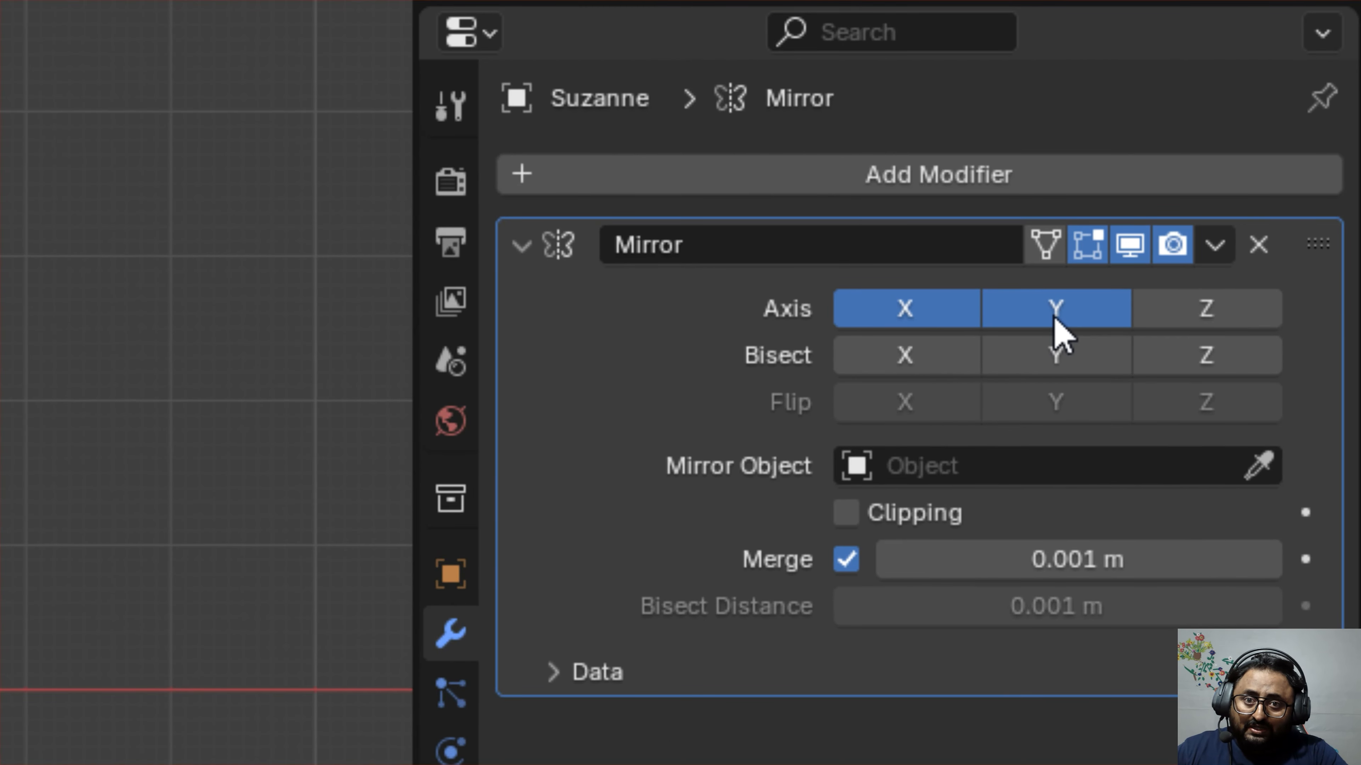
left_click(1054, 320)
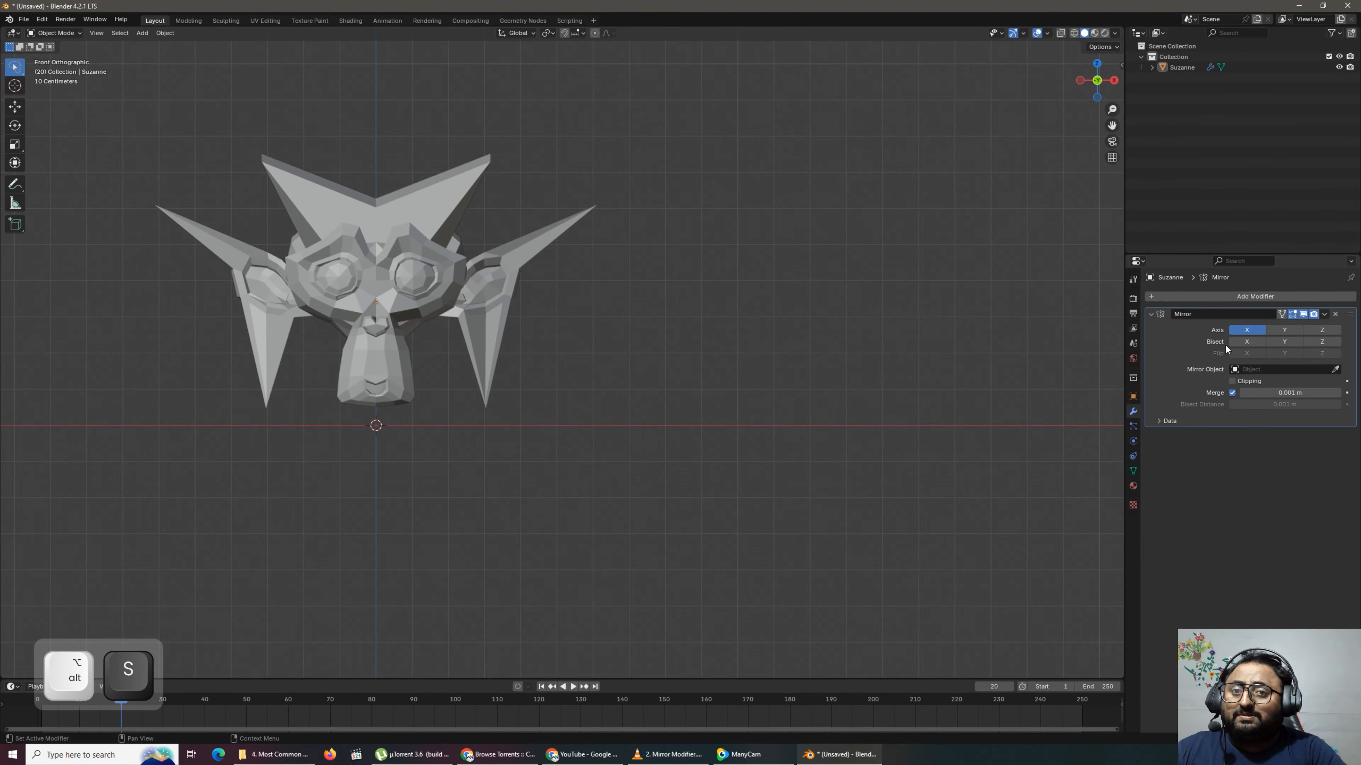
Toggle the Mirror modifier's Bisect on X repeatedly to compare the head, and leave it enabled.
left_click(1246, 345)
left_click(1245, 346)
left_click(1246, 346)
left_click(1246, 346)
left_click(1246, 346)
left_click(1246, 346)
left_click(1246, 346)
left_click(1246, 345)
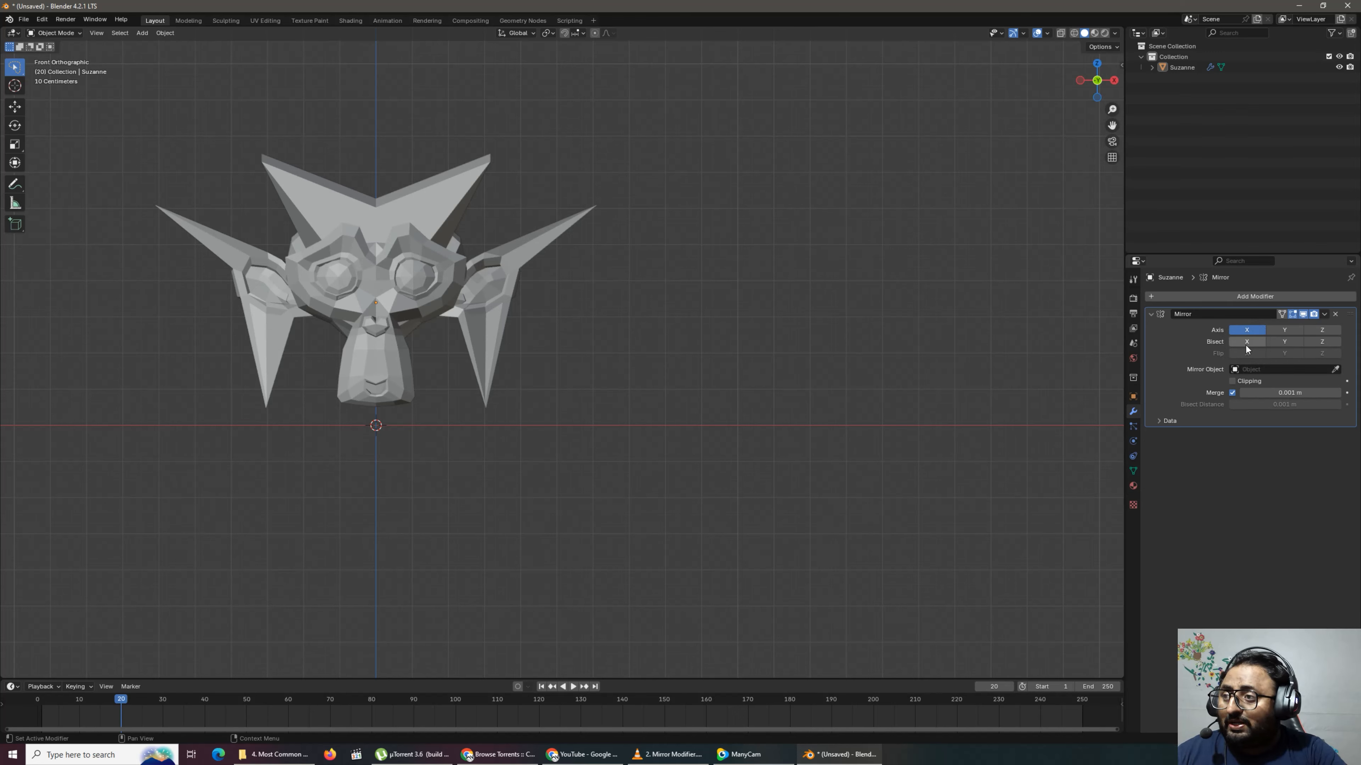
left_click(1246, 346)
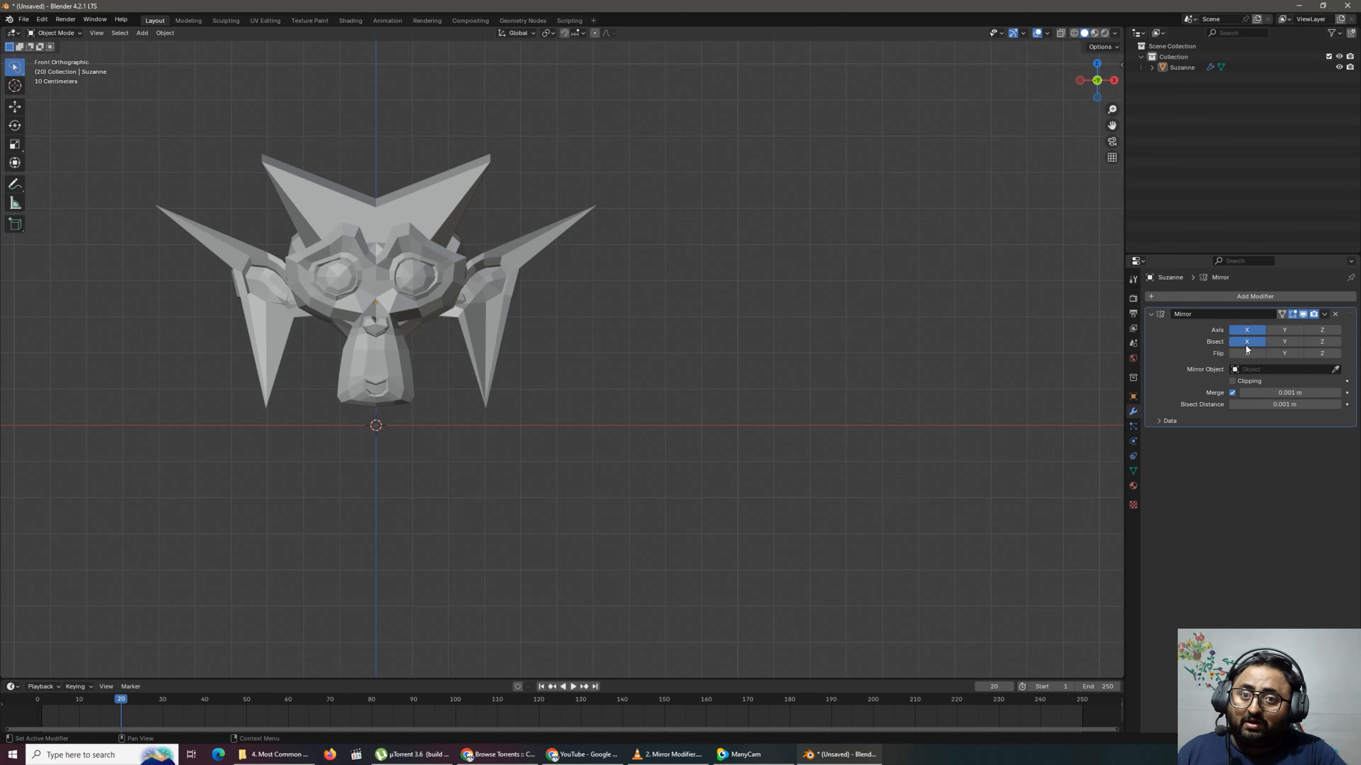
Turn the X mirror axis off and on again, and try Bisect on Y and Z before restoring it to X only.
left_click(1259, 328)
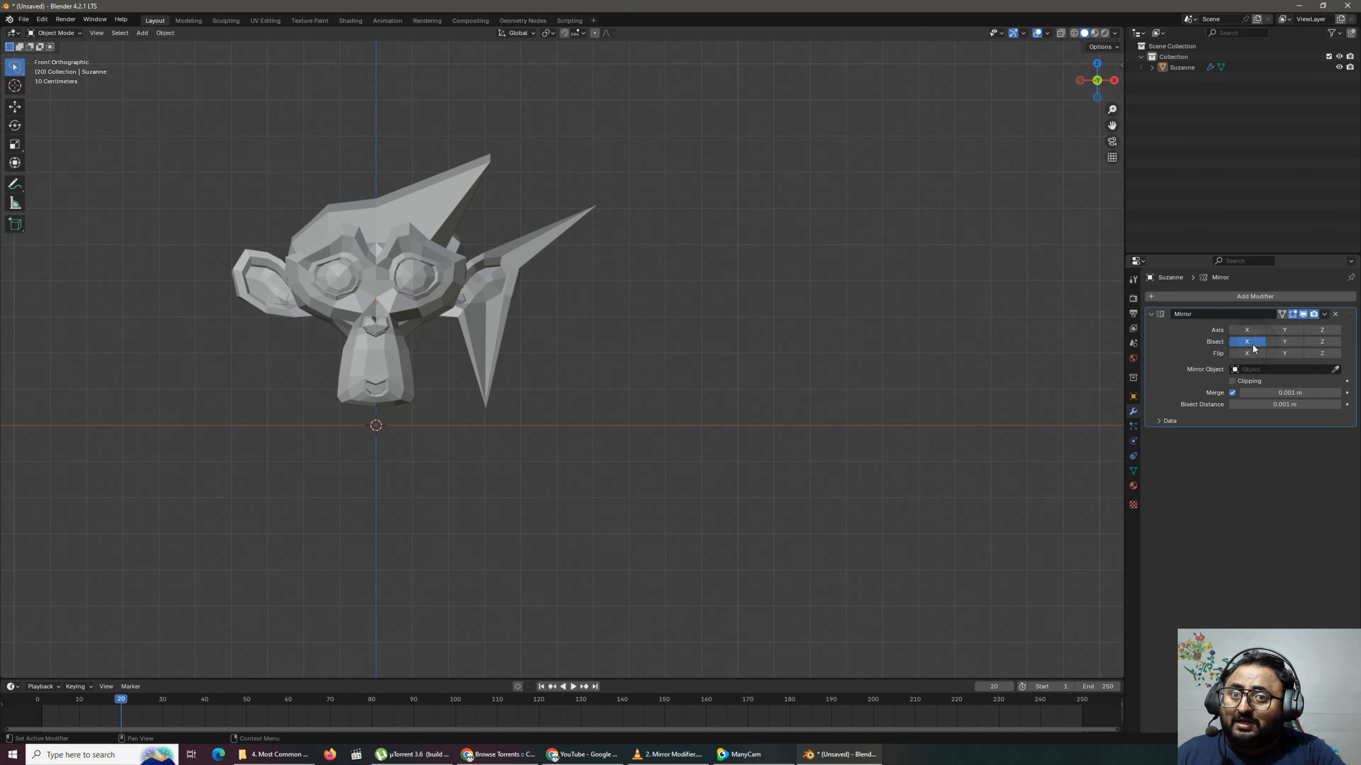
left_click(1257, 331)
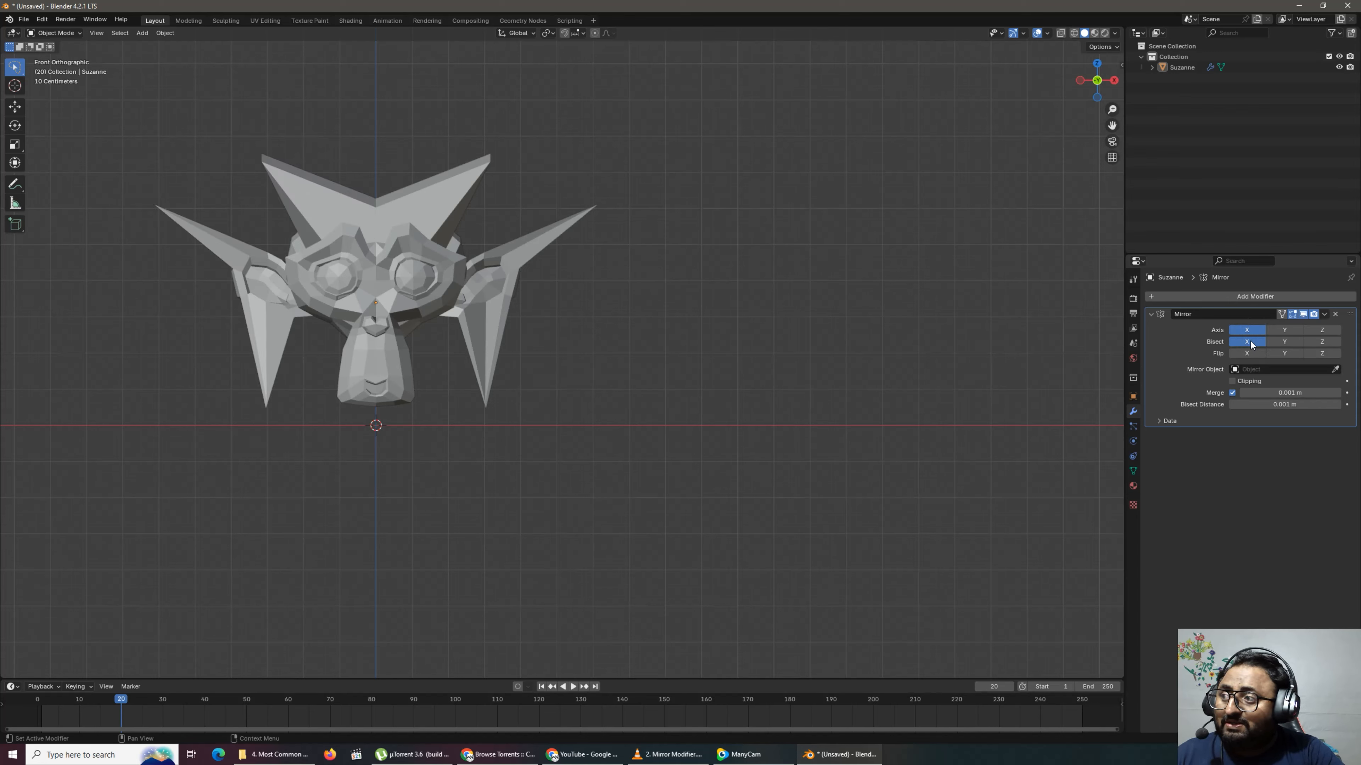
left_click(1297, 343)
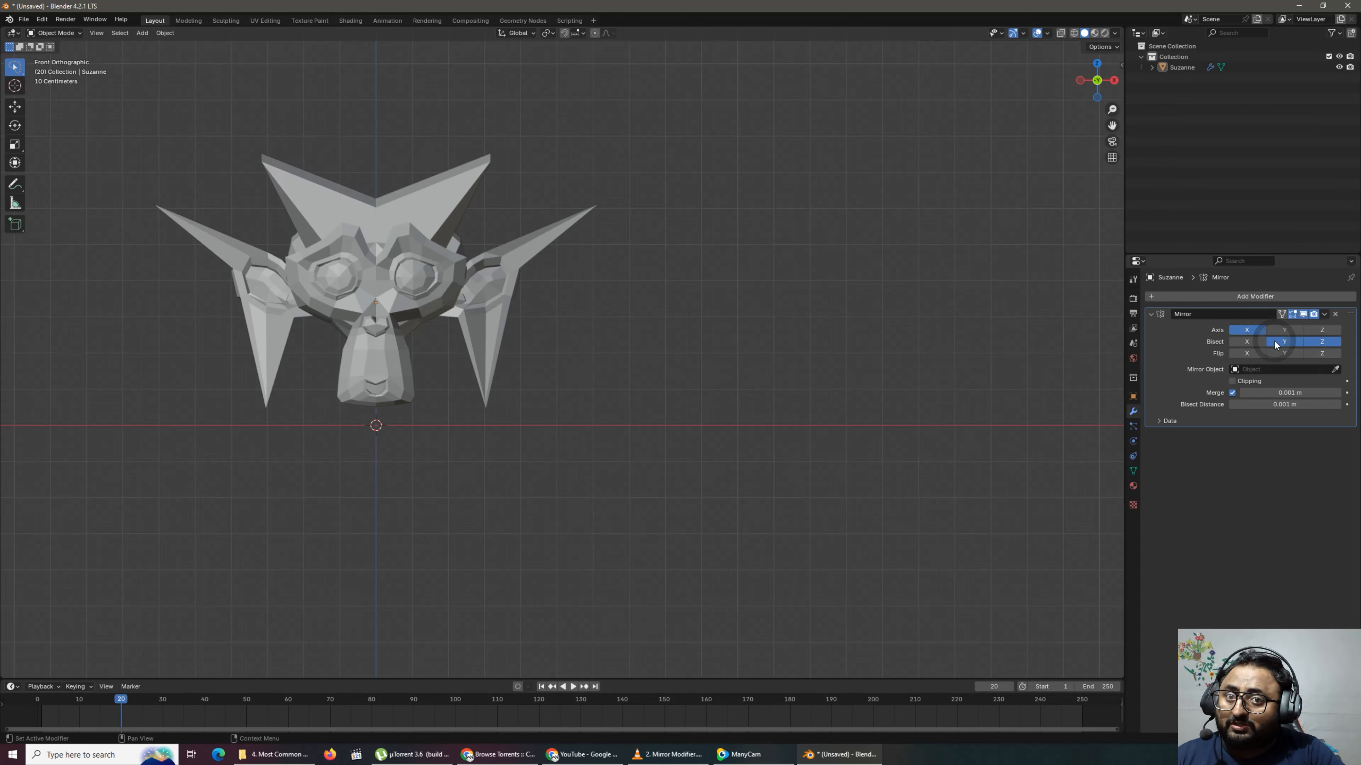
left_click(1324, 343)
left_click(1251, 341)
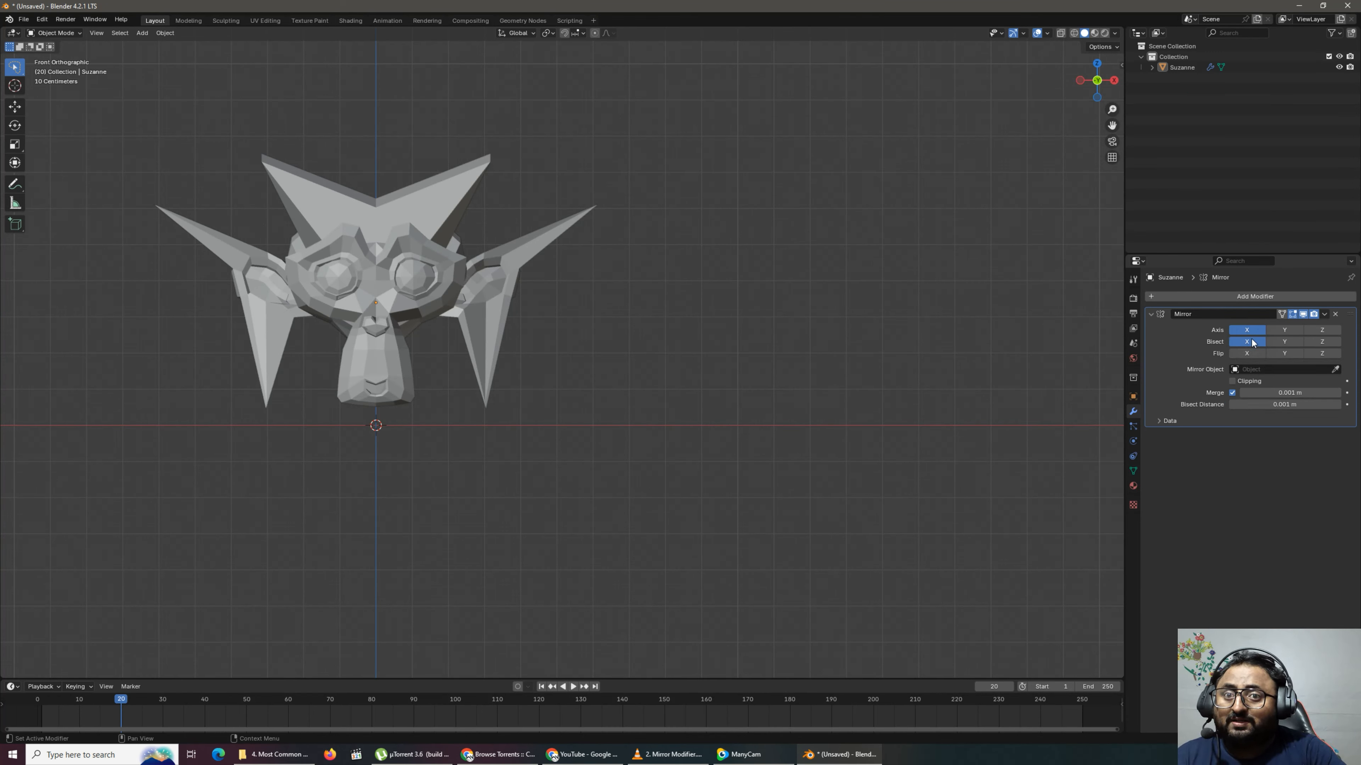
Compare the head with the X mirror axis switched off and on while Bisect X is enabled.
left_click(1254, 335)
left_click(1254, 334)
left_click(1255, 334)
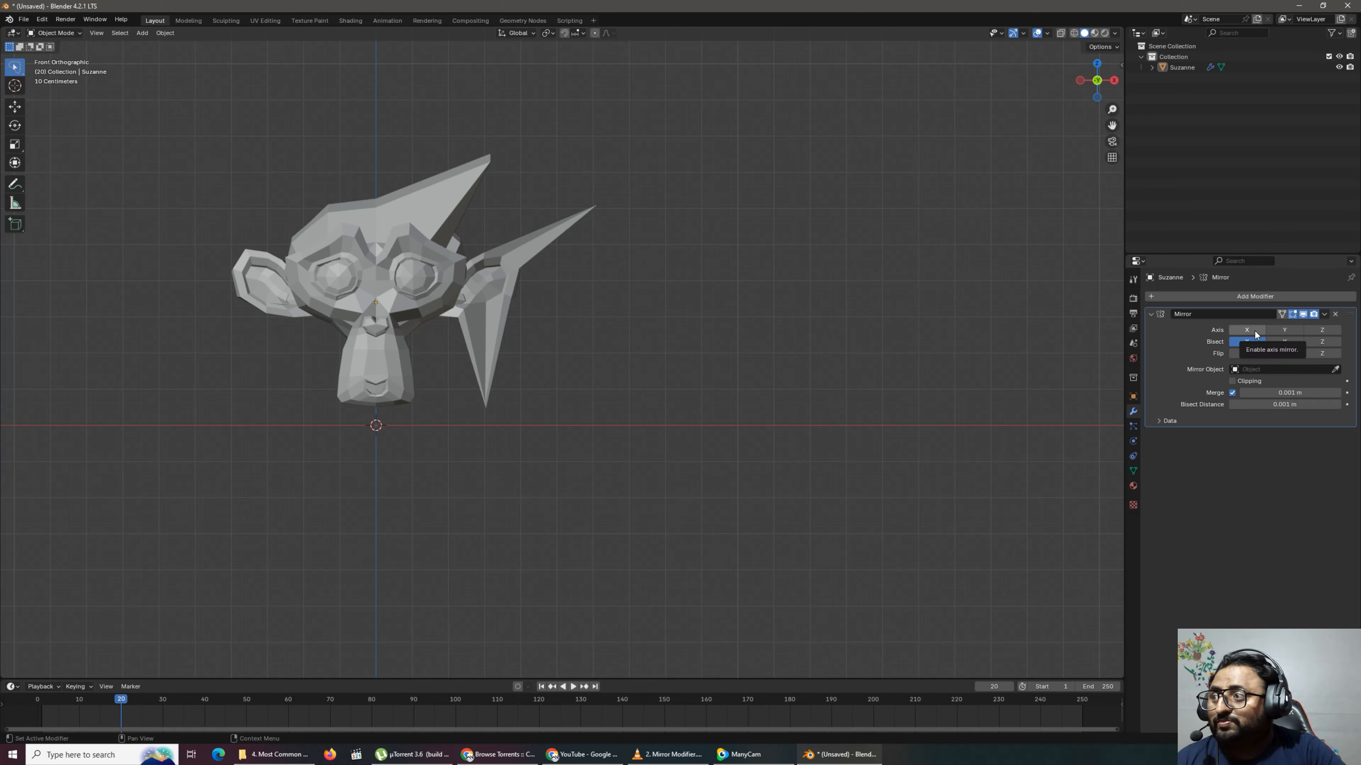
left_click(1254, 331)
Switch Bisect X off and on several times to compare the mirrored head, and leave it enabled.
left_click(1255, 342)
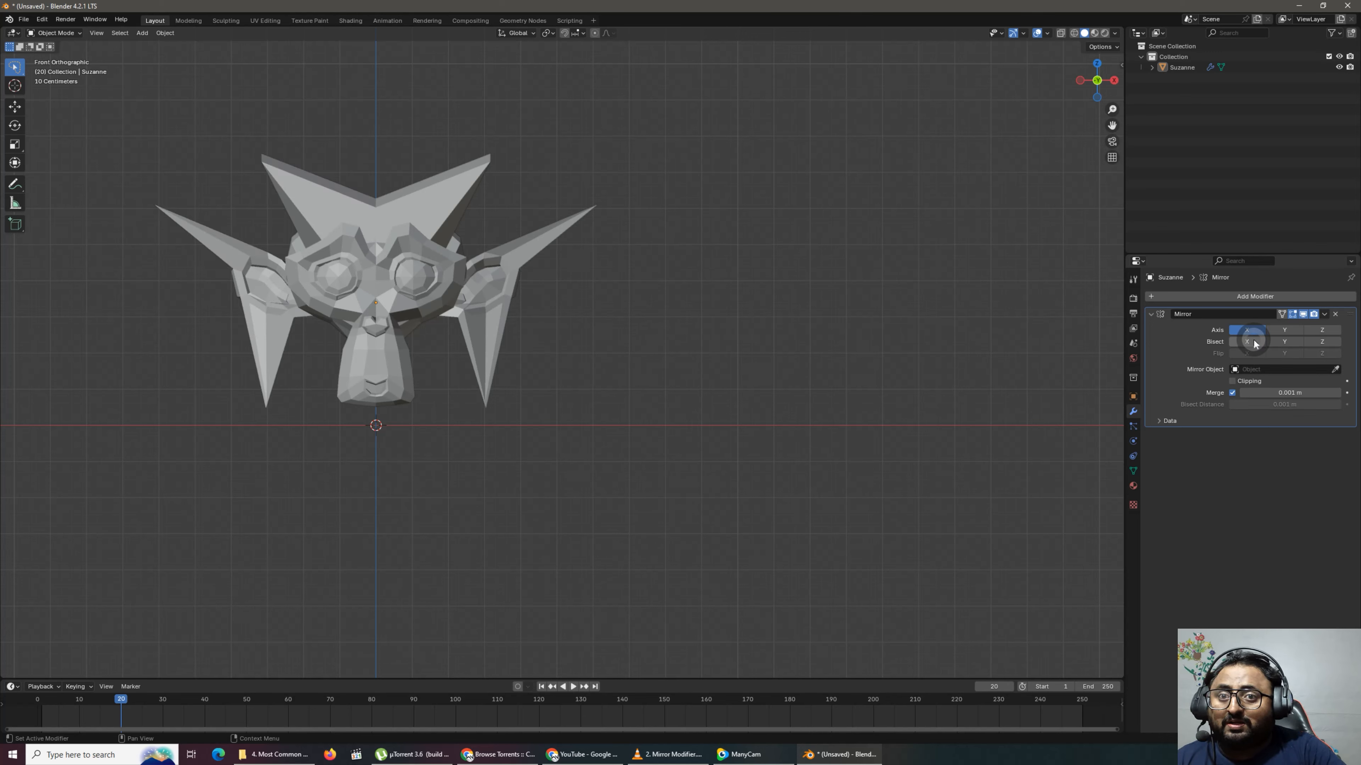
left_click(1255, 342)
left_click(1255, 342)
left_click(1255, 342)
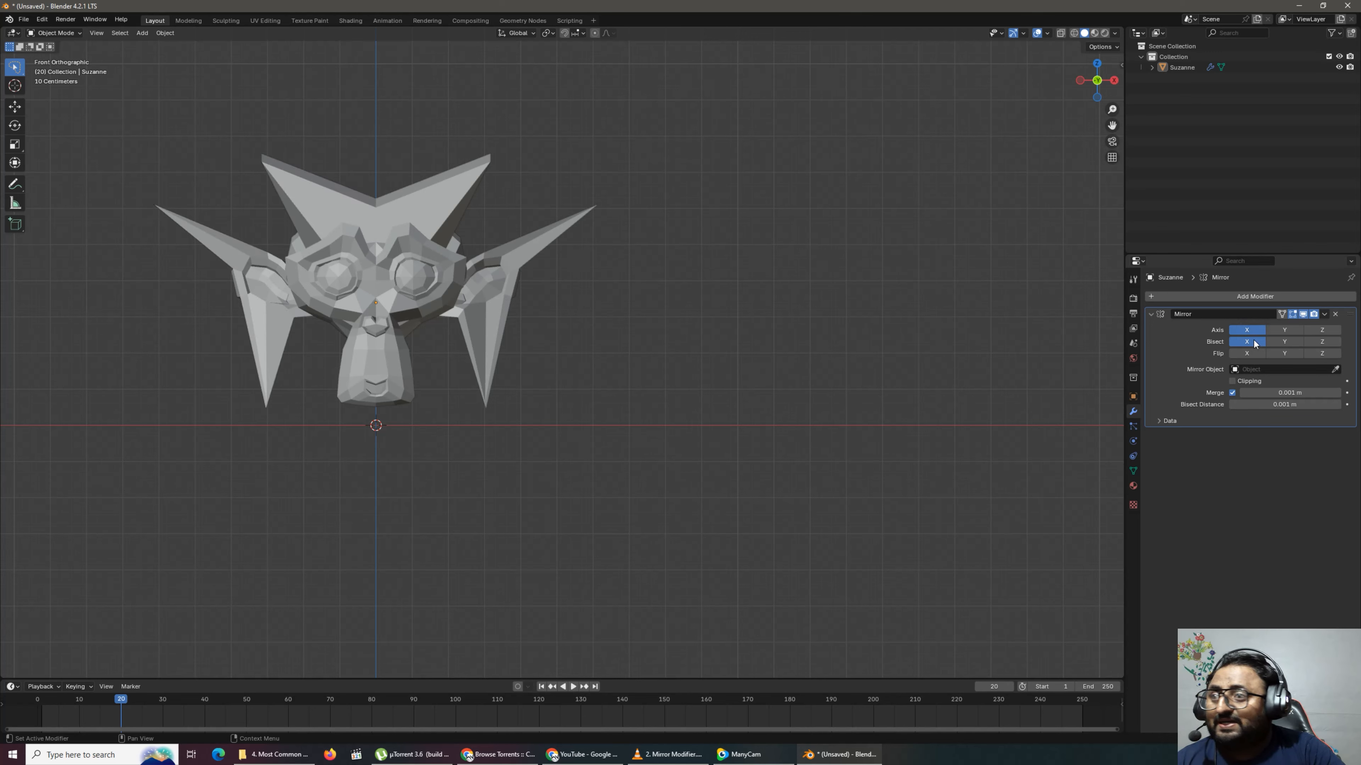
left_click(1254, 341)
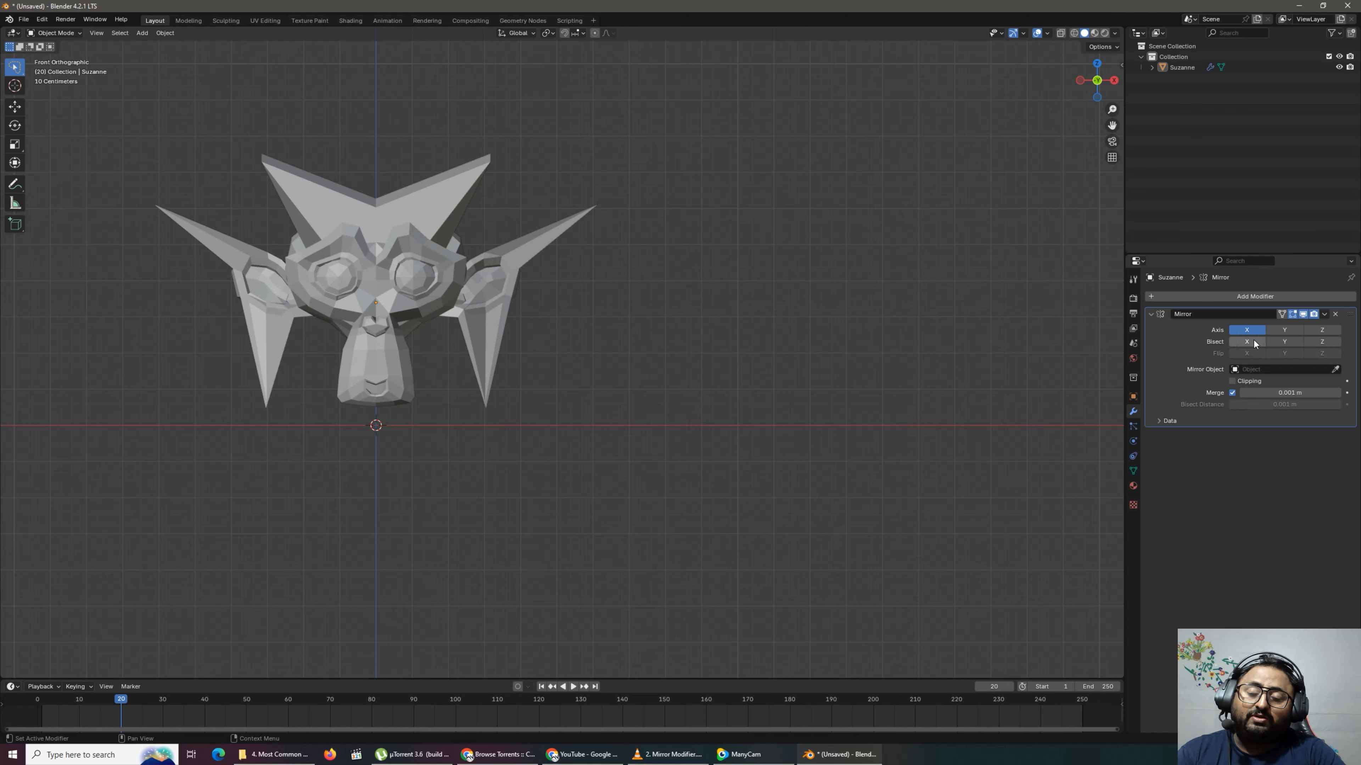
left_click(1254, 342)
left_click(1254, 342)
left_click(1254, 342)
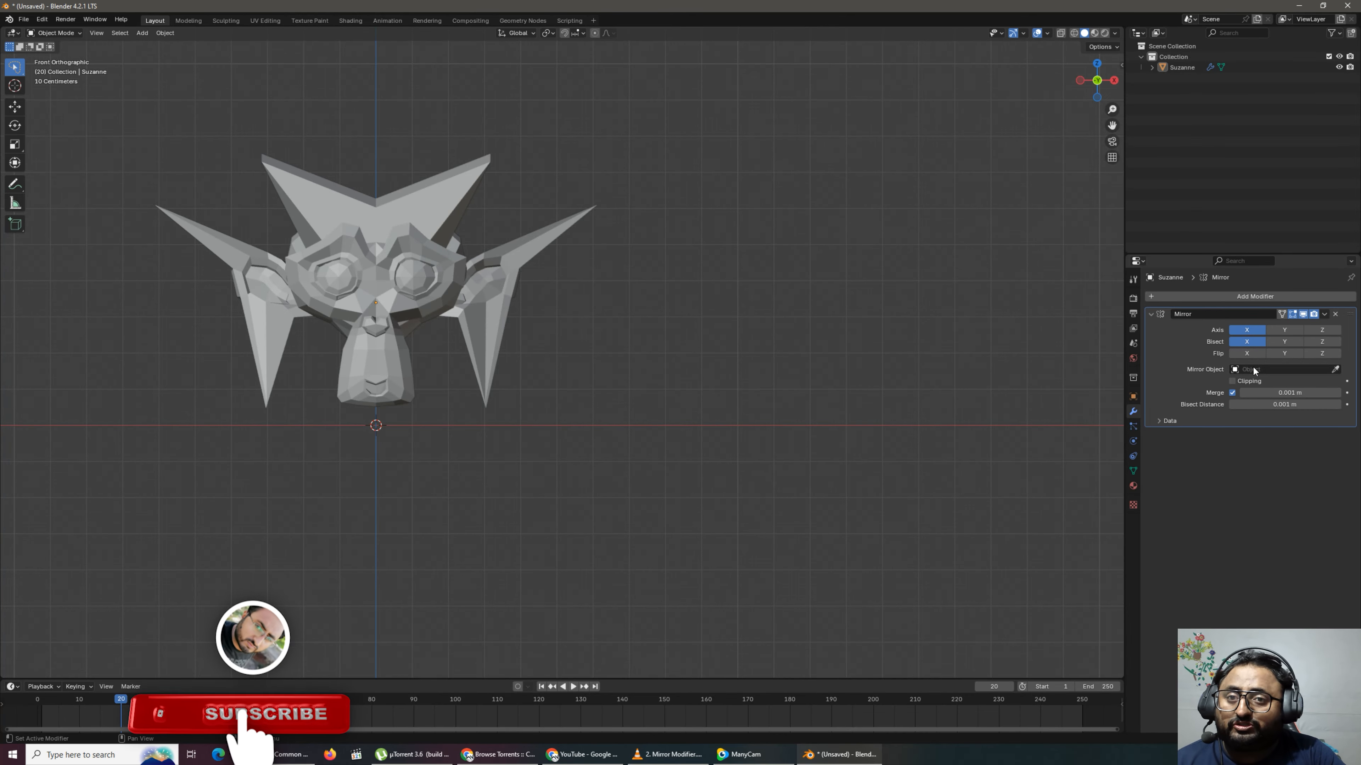
Toggle Flip X to compare which half of the head is mirrored, and enable Flip on Y.
left_click(1258, 355)
left_click(1258, 355)
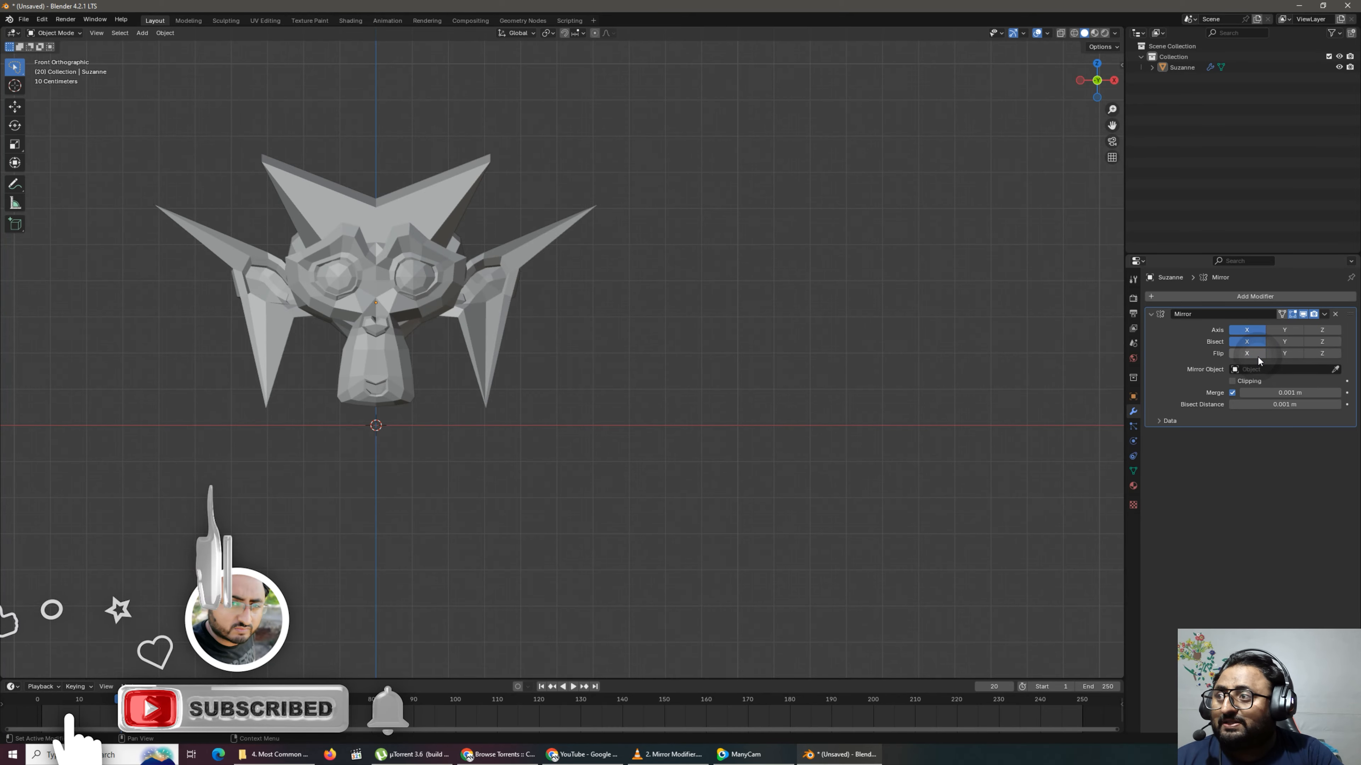
left_click(1258, 356)
left_click(1258, 356)
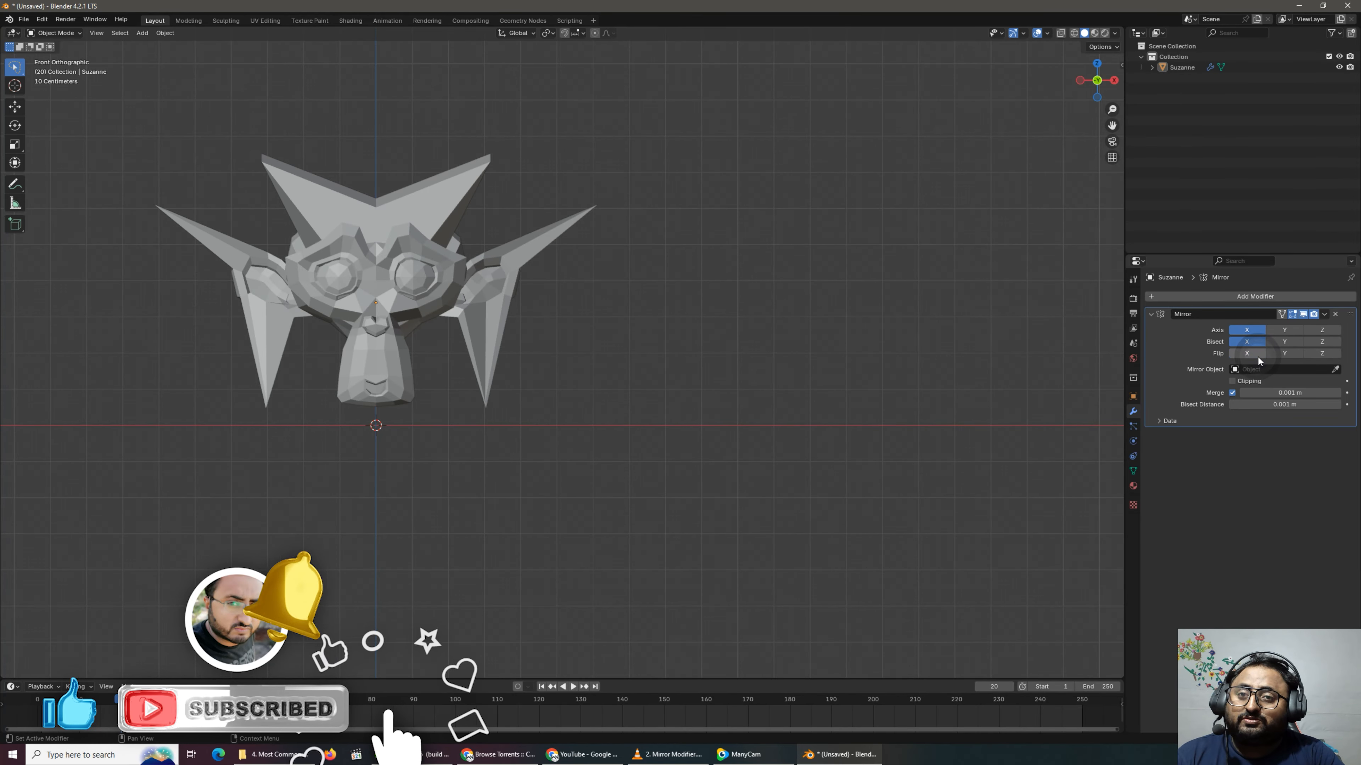
left_click(1282, 352)
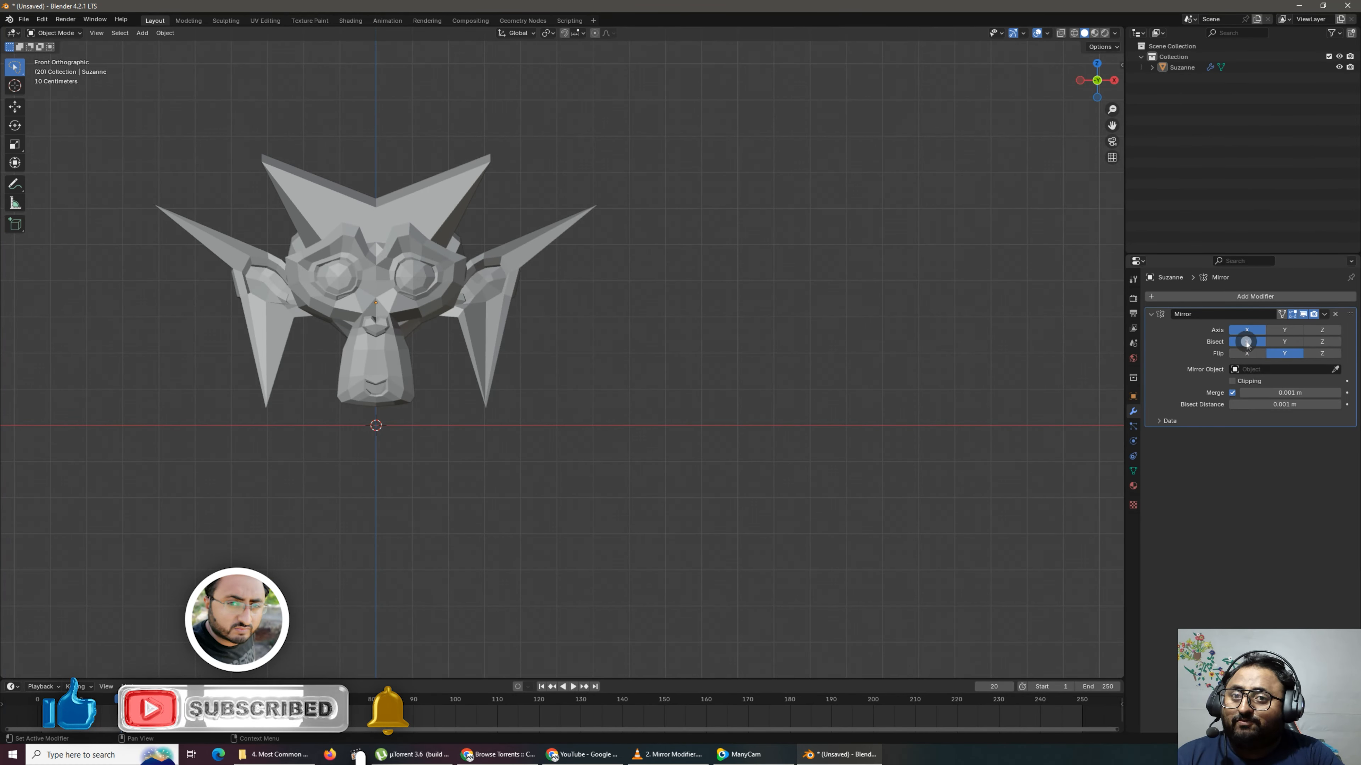
left_click(1249, 354)
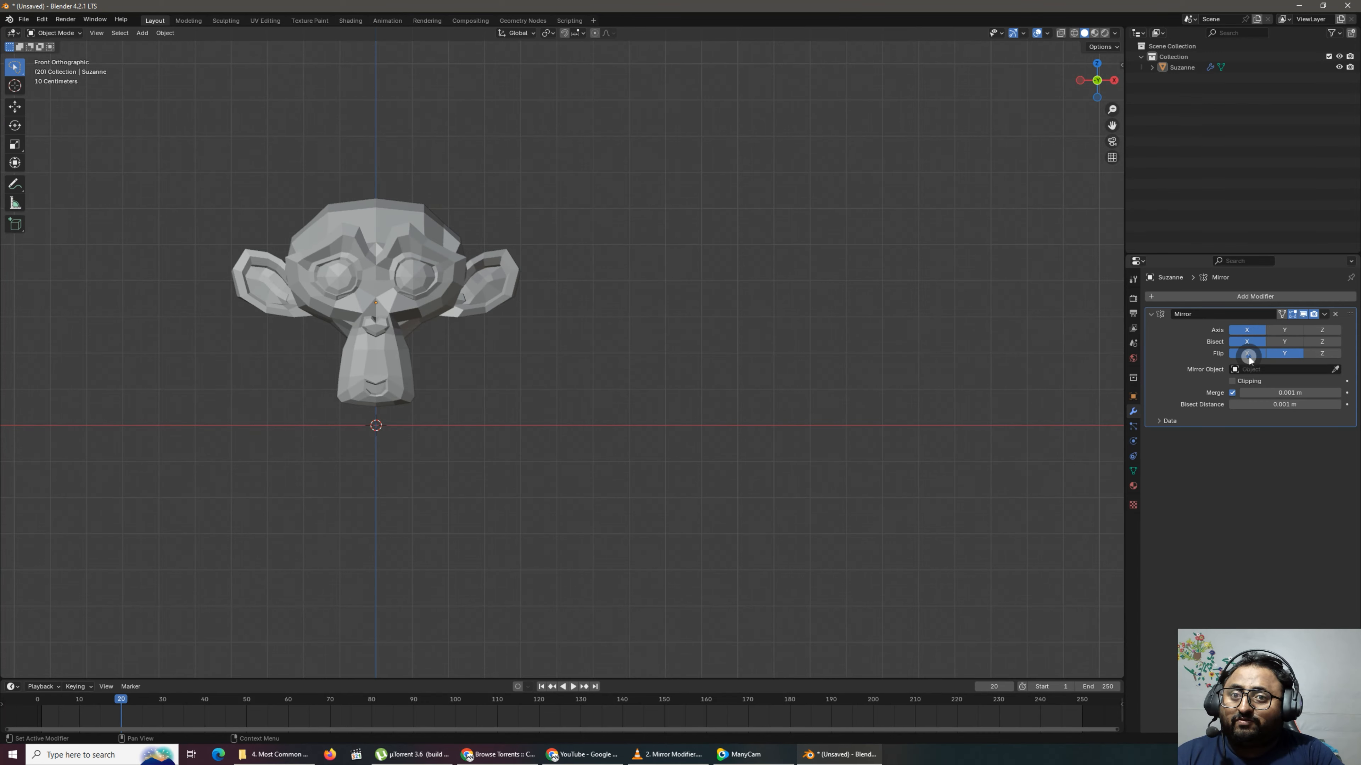
left_click(1248, 355)
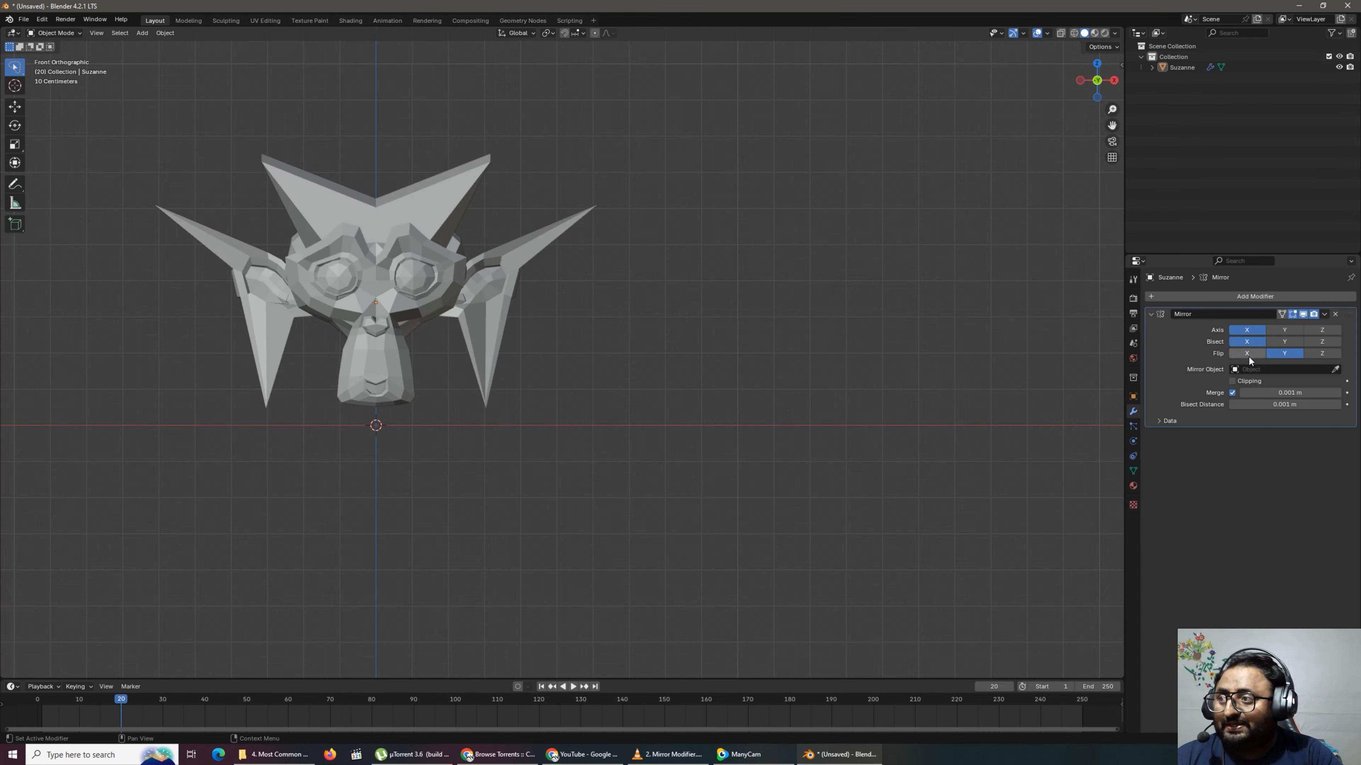
Enable Flip on X and turn off Bisect X, leaving the modifier mirroring on the X axis.
left_click(1250, 330)
left_click(1243, 354)
left_click(1244, 330)
left_click(1245, 342)
left_click(1246, 342)
left_click(1245, 342)
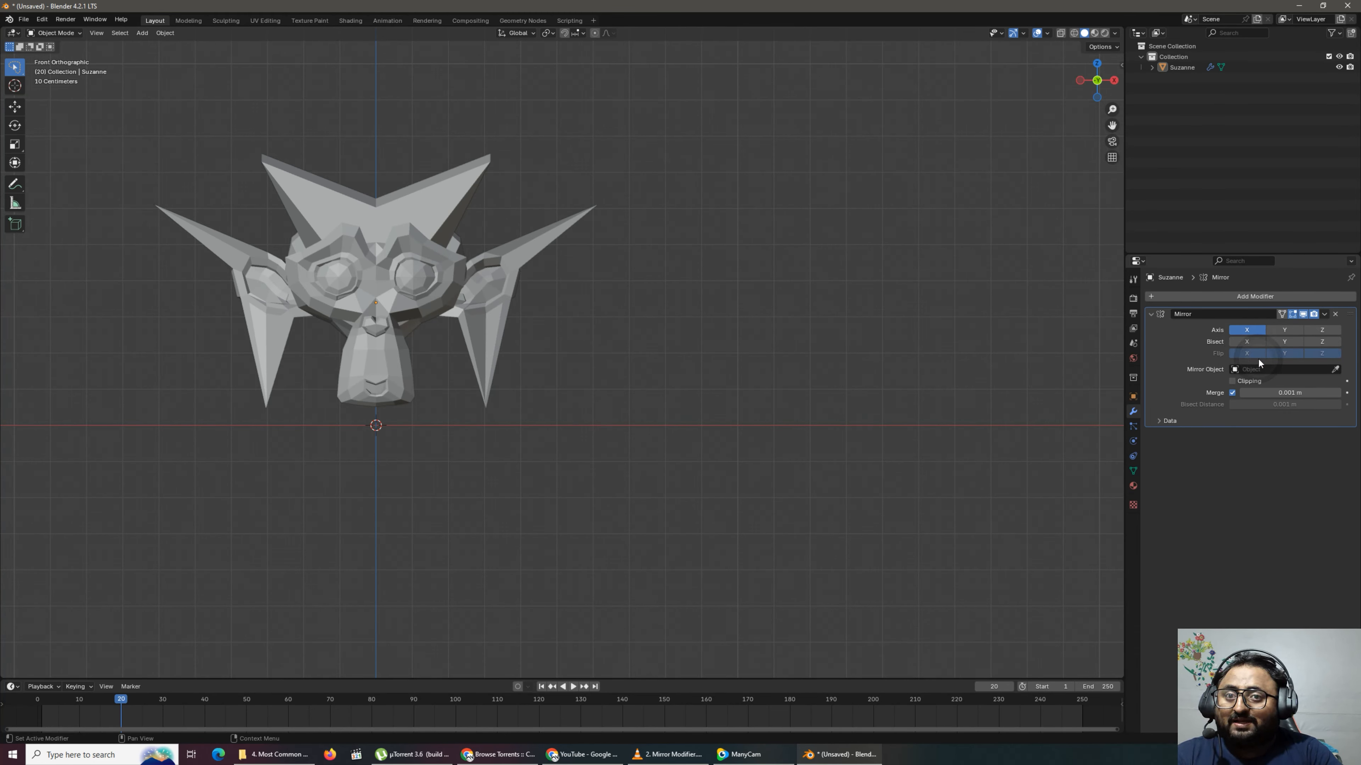
Apply the Mirror modifier to the horned monkey head and select the head.
middle_click_drag(616, 242, 513, 222)
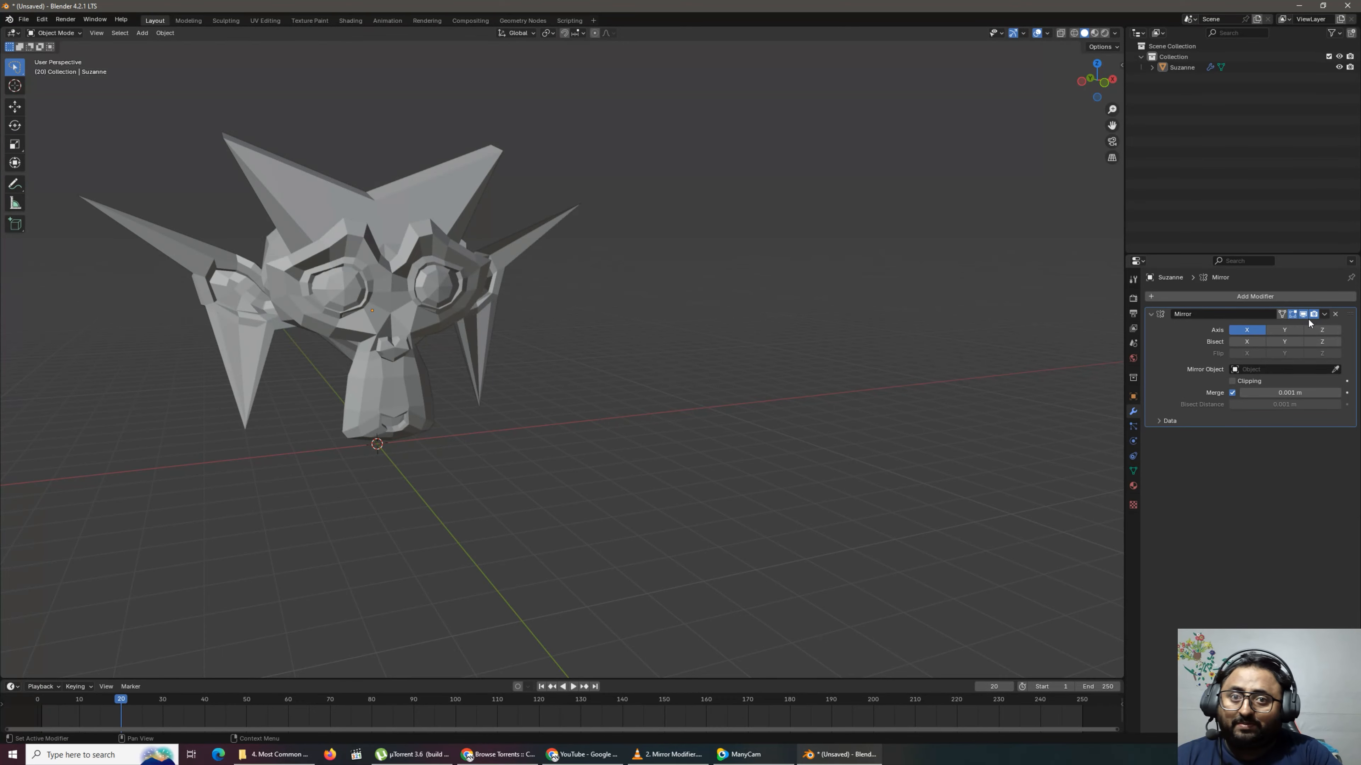
left_click(1324, 315)
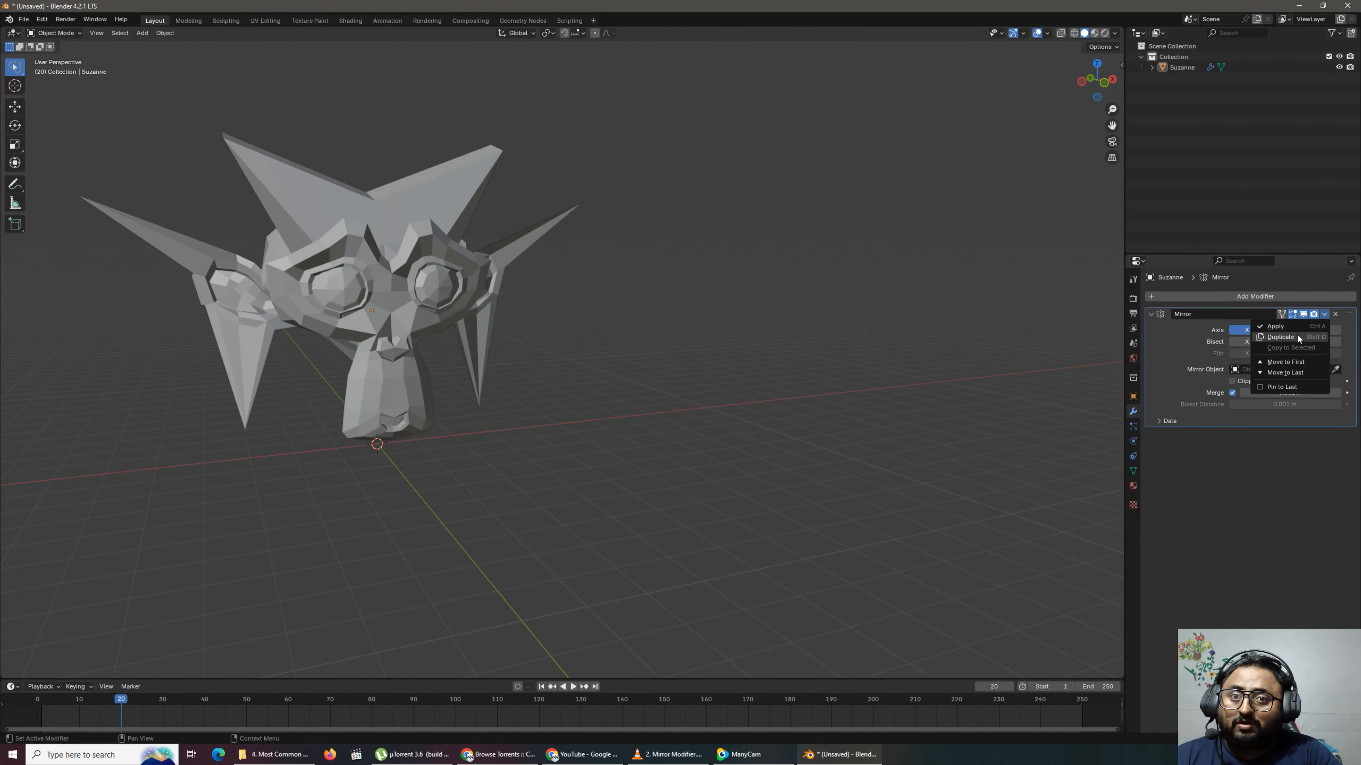
left_click(1304, 326)
left_click(326, 296)
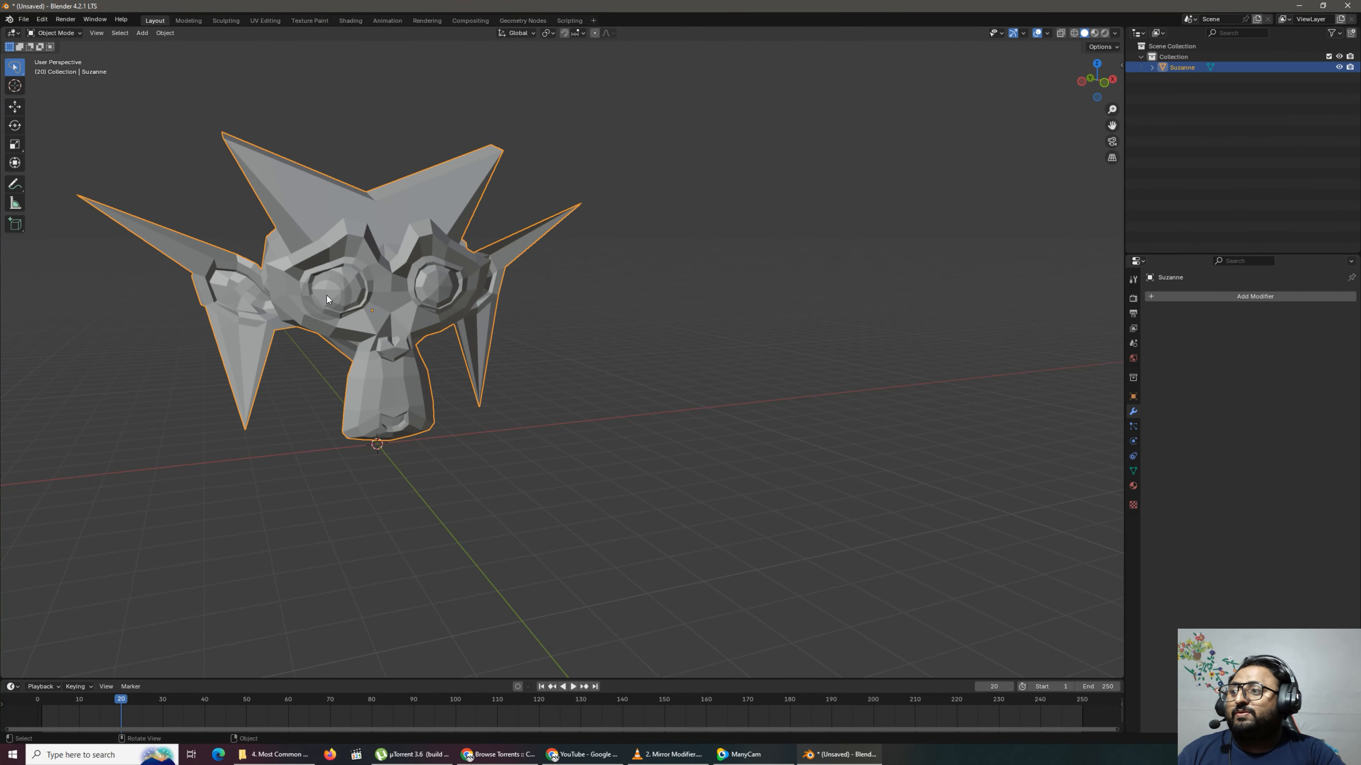
scroll(321, 315, "up", 2)
scroll(333, 318, "down", 2)
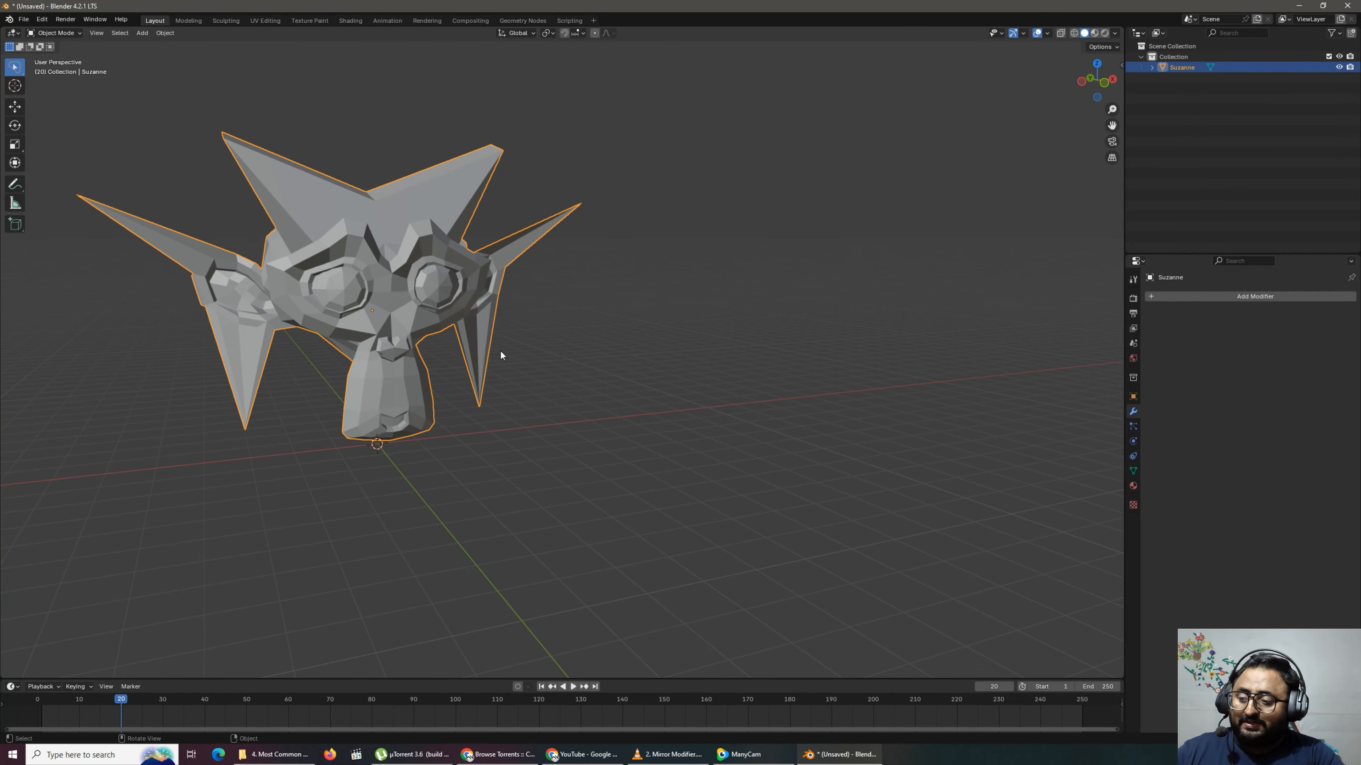
View the head from the front and enter Edit Mode.
middle_click_drag(571, 456, 570, 422)
key("KP_1")
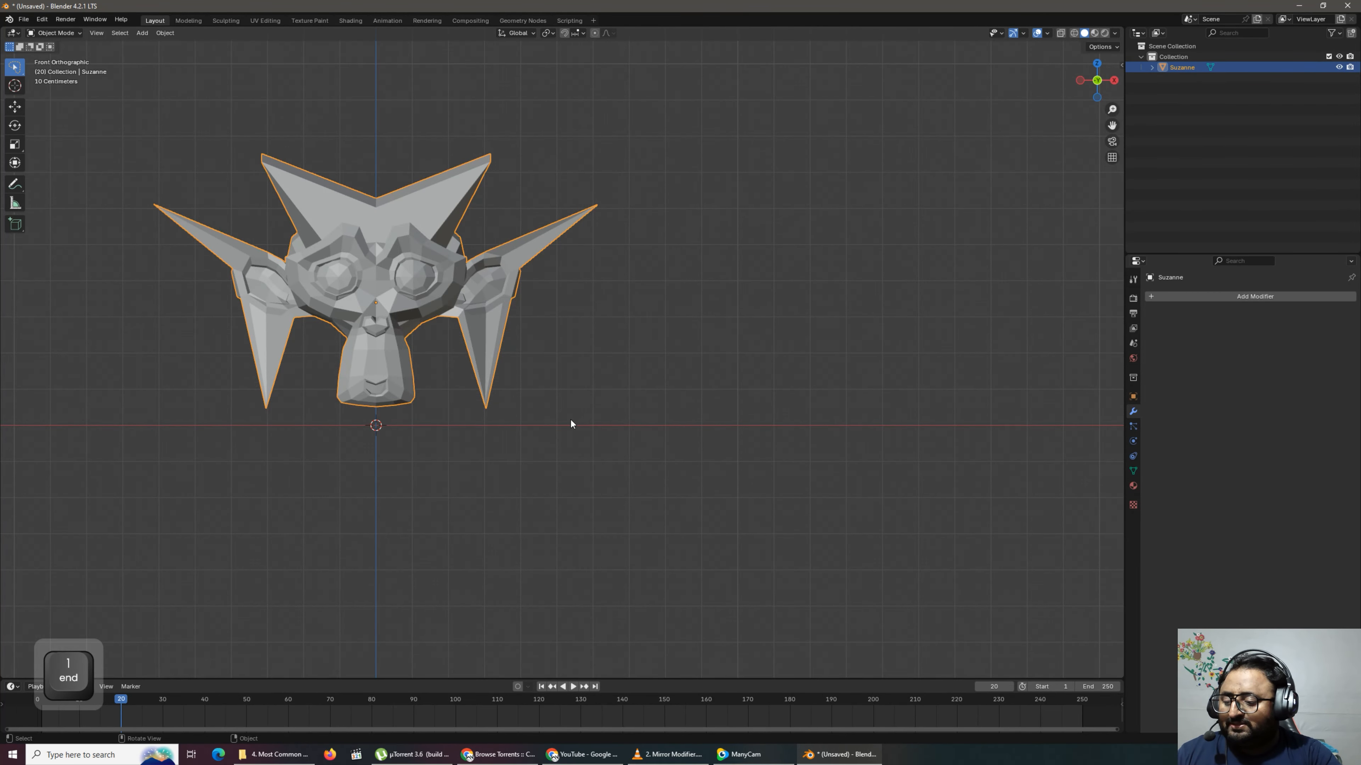
key("Tab")
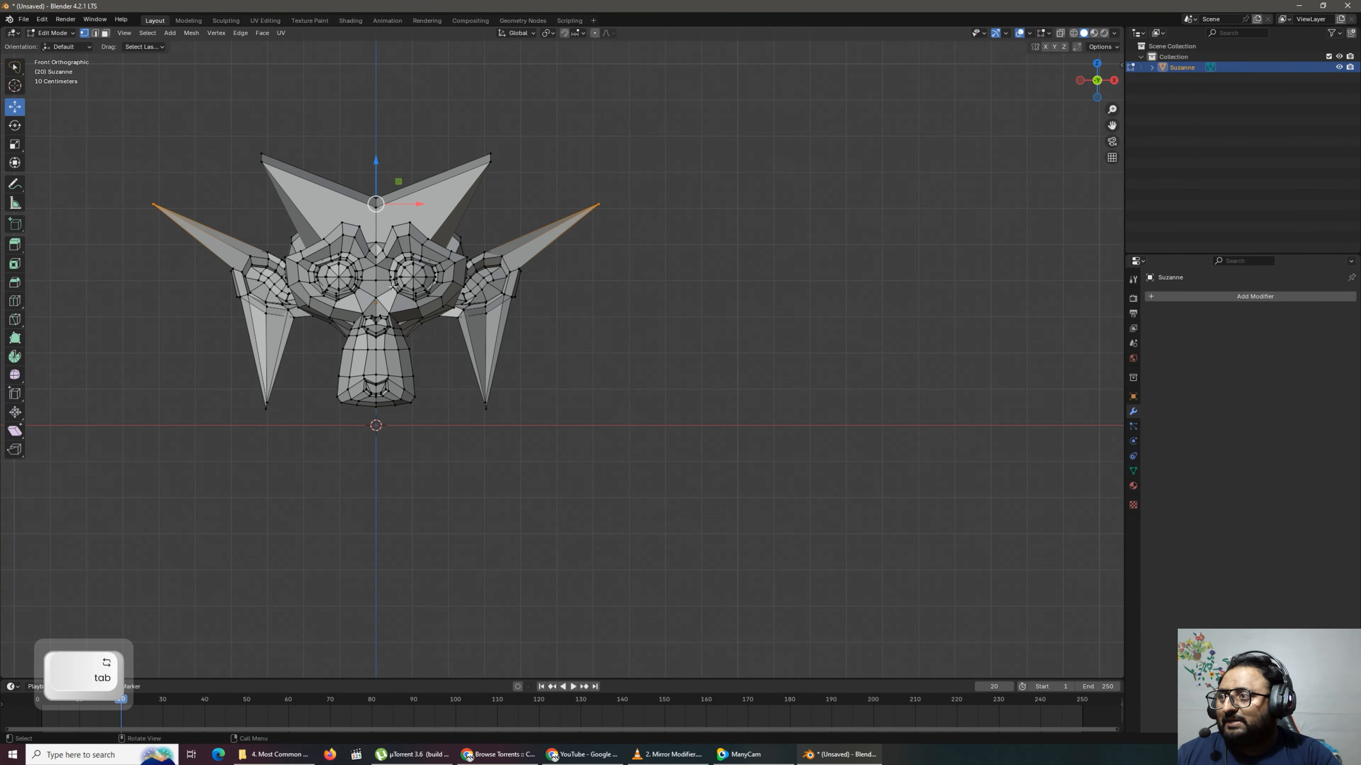
Move only the tip of the horn on the +X side up and outward, and undo the move.
scroll(392, 287, "up", 1)
left_click(475, 113)
left_click_drag(443, 94, 464, 167)
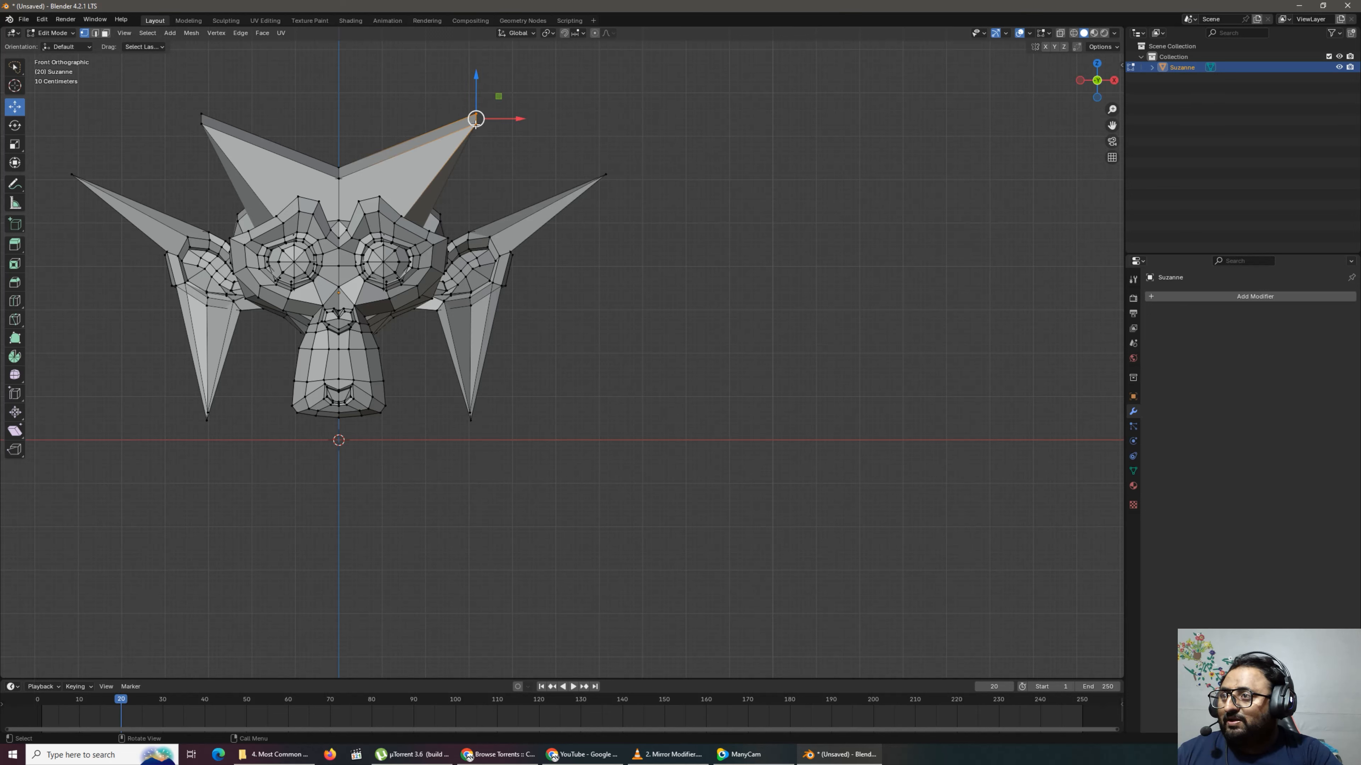
key("w")
left_click(489, 117)
key("g")
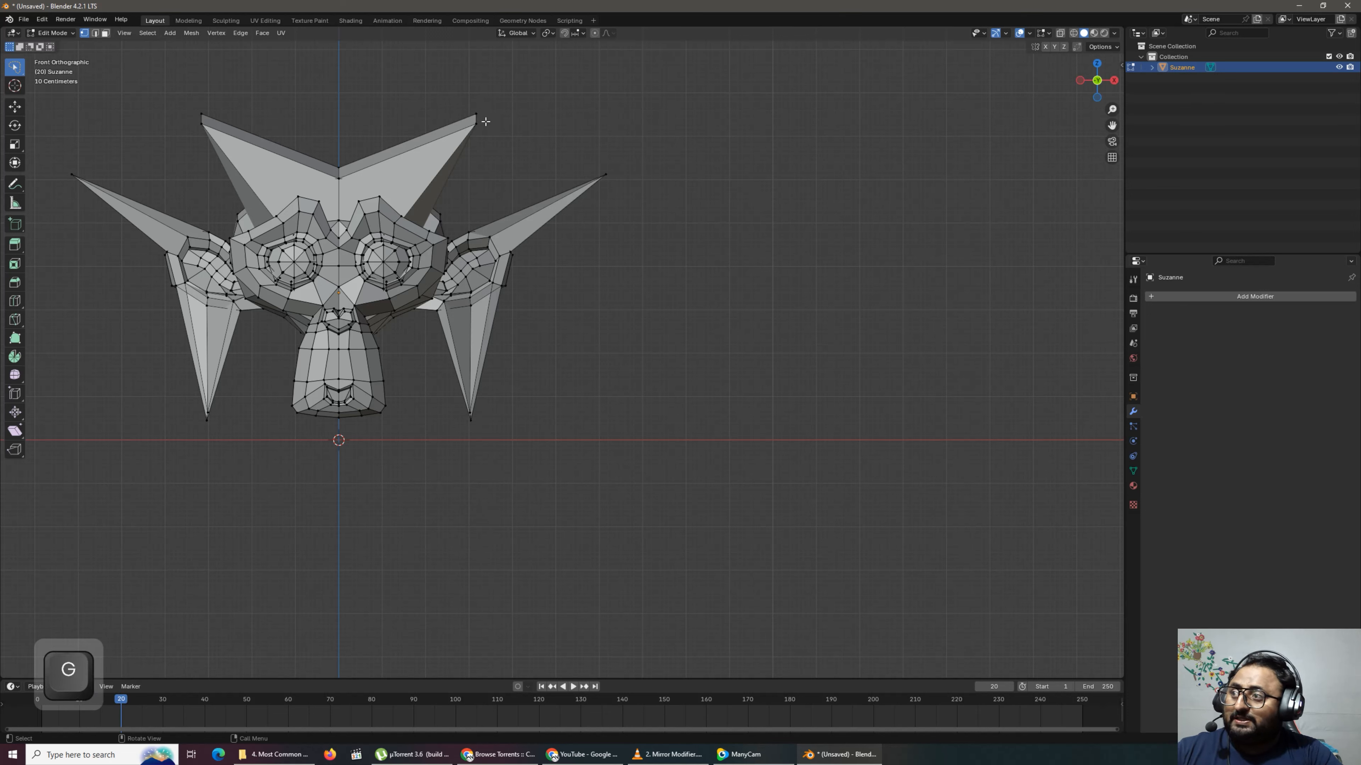
mouse_move(501, 150)
left_mouse_down()
mouse_move(456, 48)
mouse_move(485, 163)
left_mouse_up()
key("g")
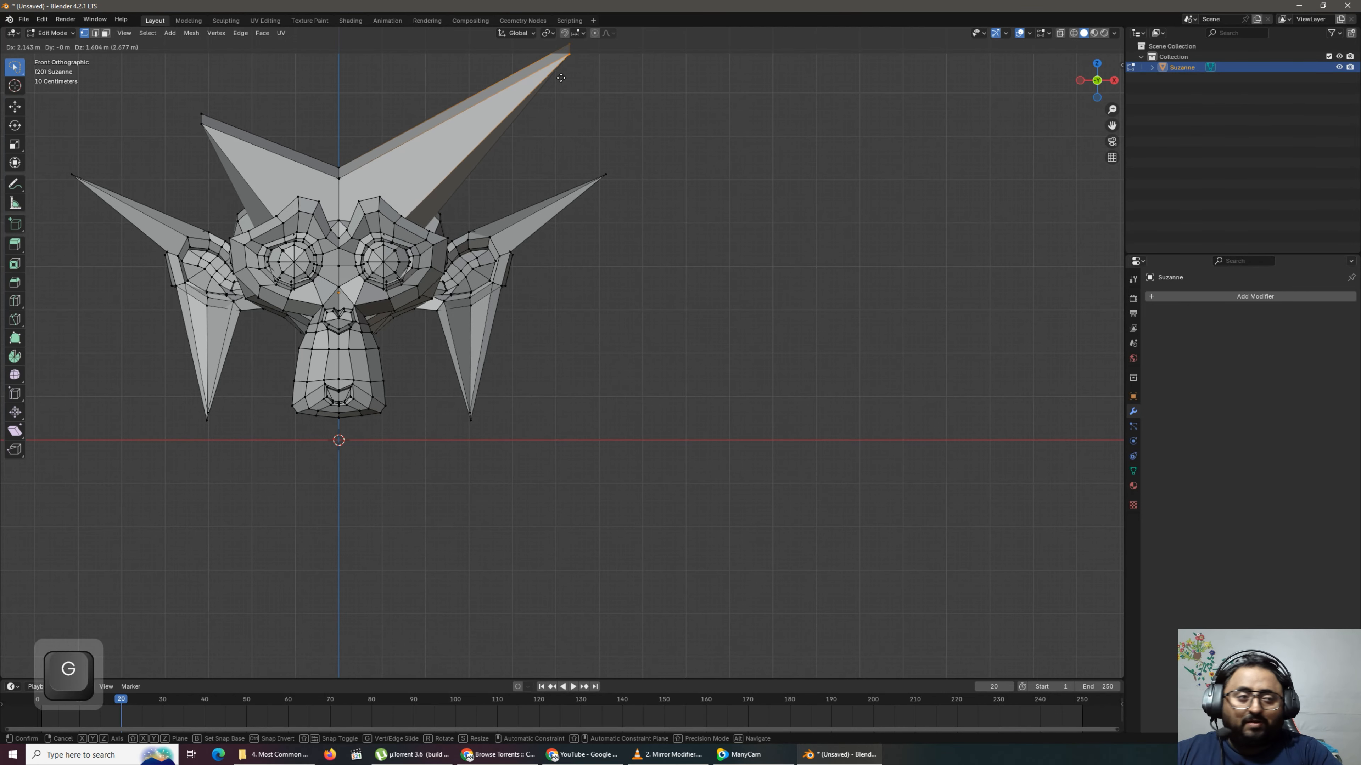
left_click(550, 81)
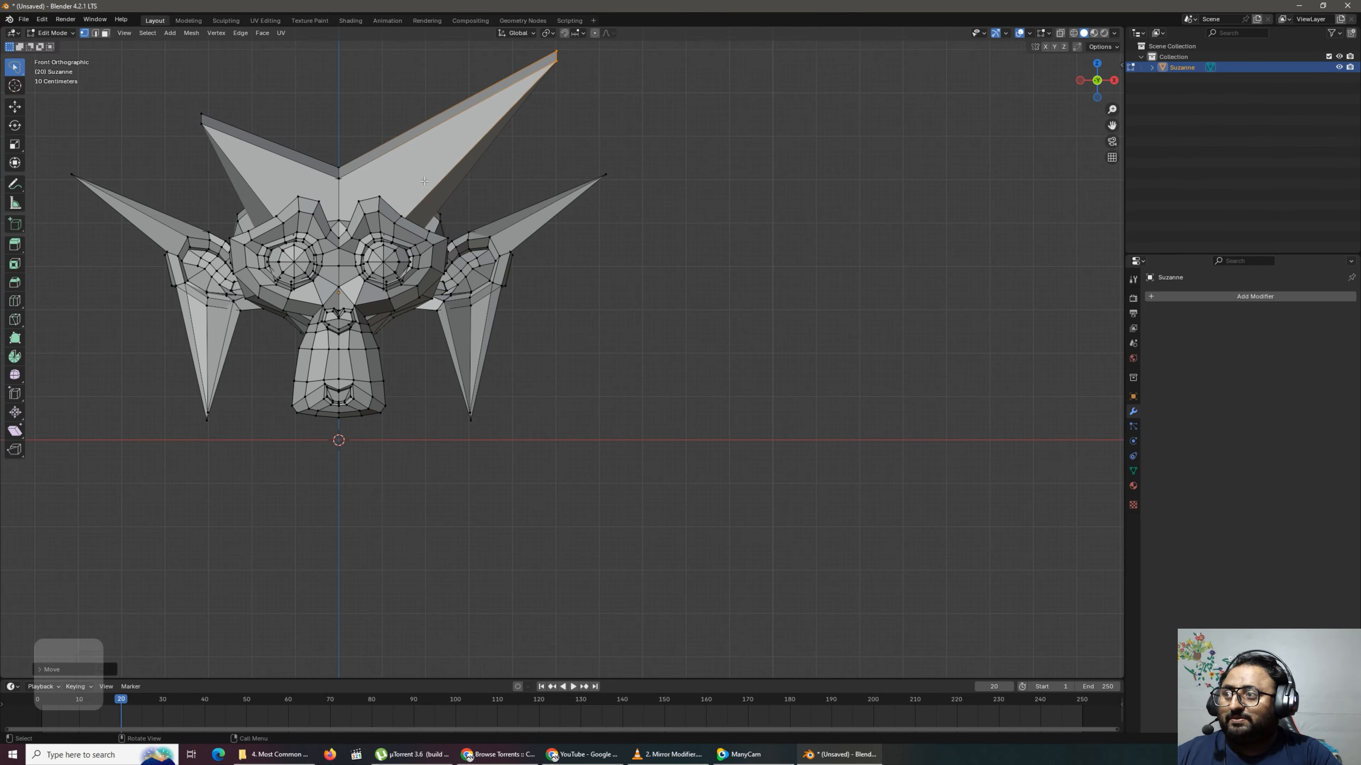
key("ctrl+z")
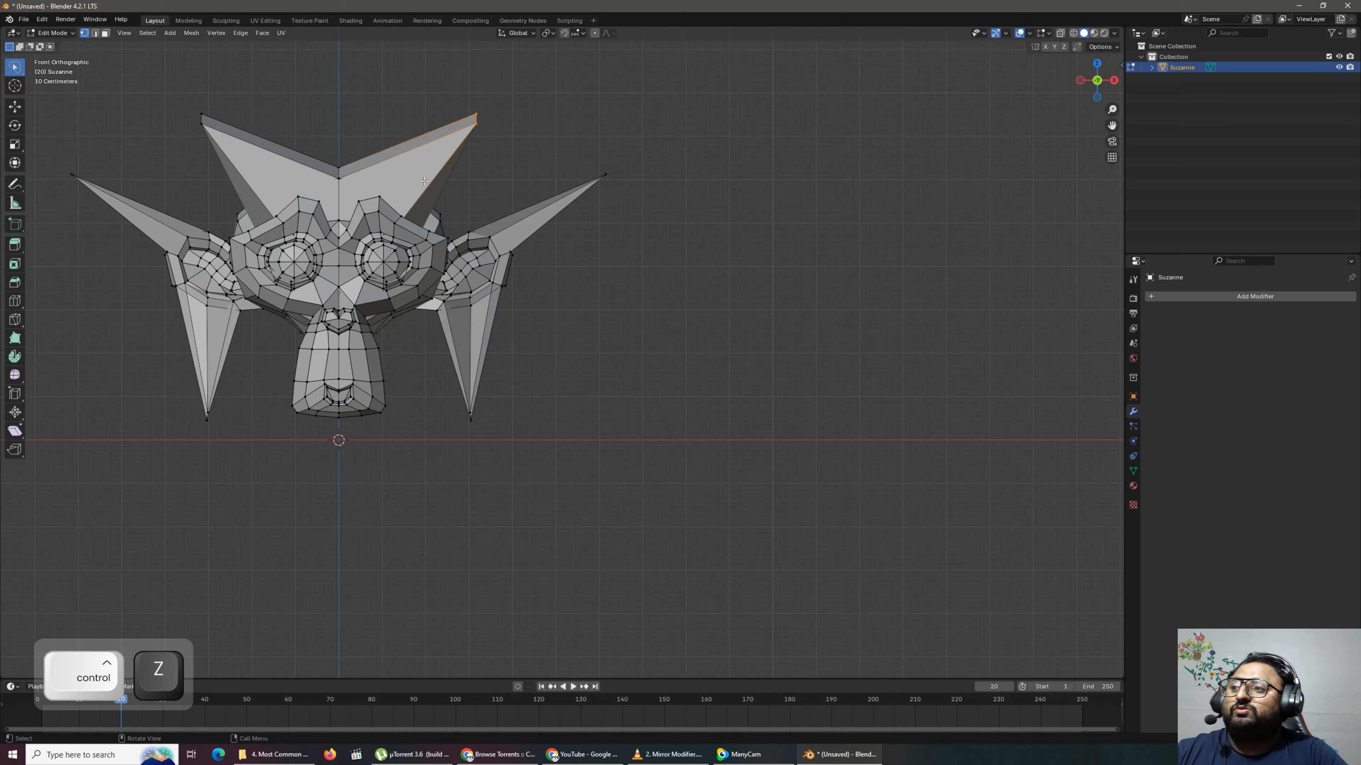
Box-select the vertices on one side of the head and on the opposite side, and clear the selection.
mouse_move(431, 117)
left_mouse_down()
mouse_move(388, 357)
mouse_move(504, 27)
mouse_move(338, 290)
mouse_move(418, 469)
mouse_move(568, 320)
mouse_move(348, 442)
mouse_move(407, 32)
mouse_move(598, 350)
left_mouse_up()
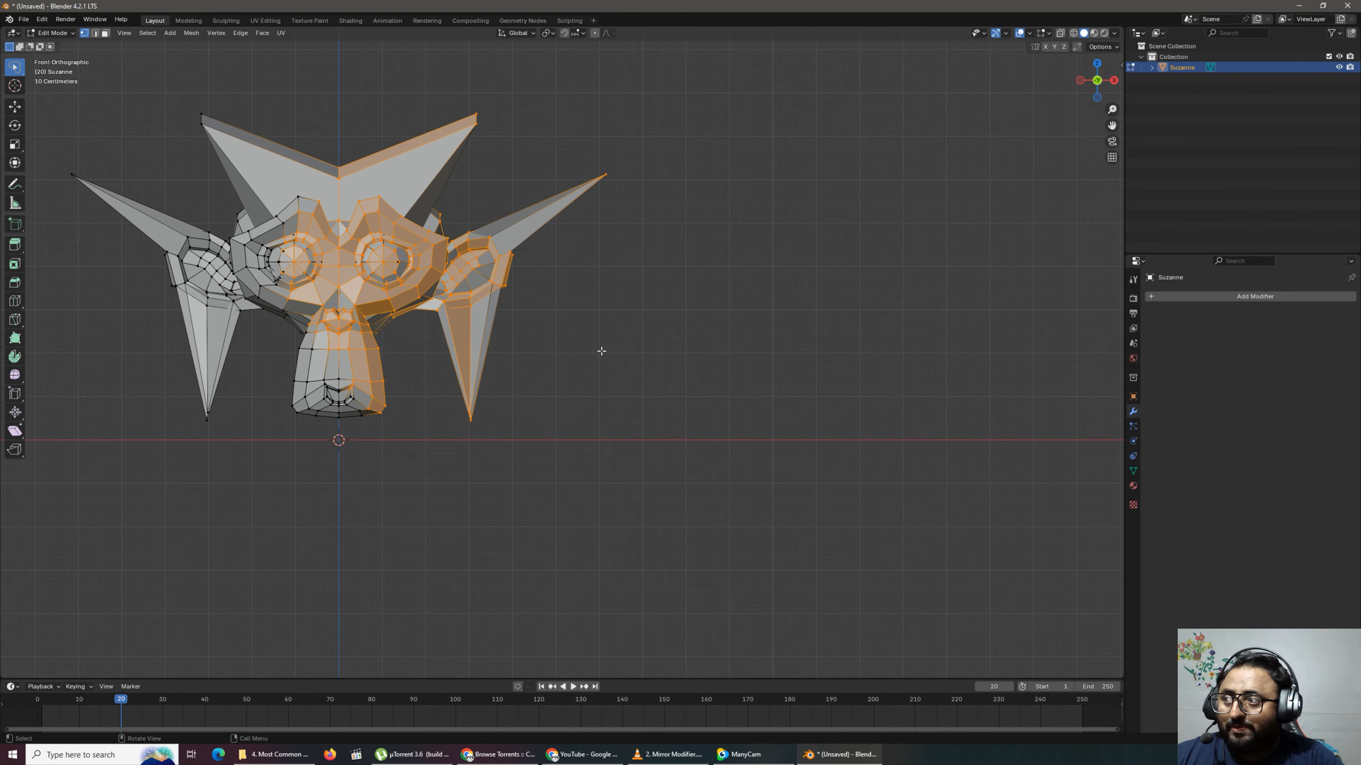
mouse_move(238, 237)
left_mouse_down("shift")
mouse_move(292, 370)
mouse_move(185, 245)
mouse_move(230, 259)
left_mouse_up("shift")
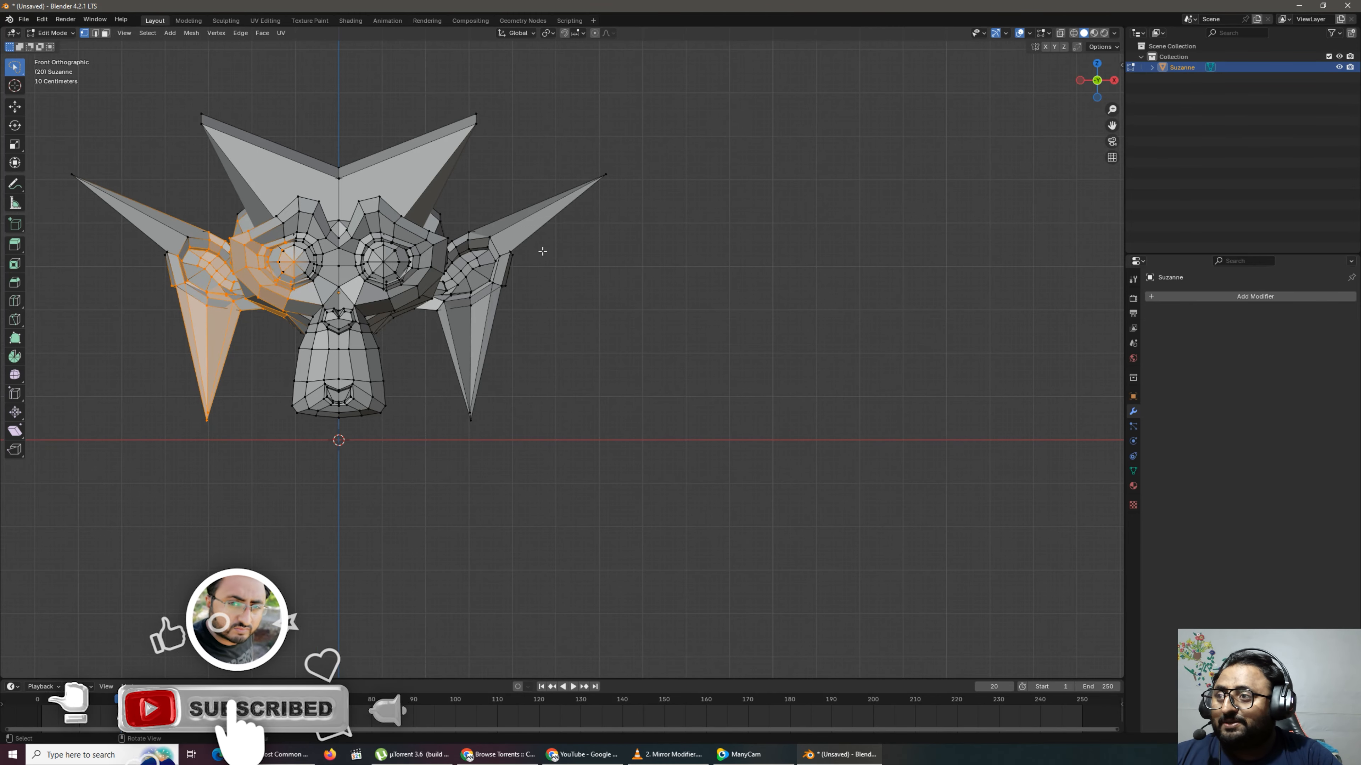
left_click(630, 269)
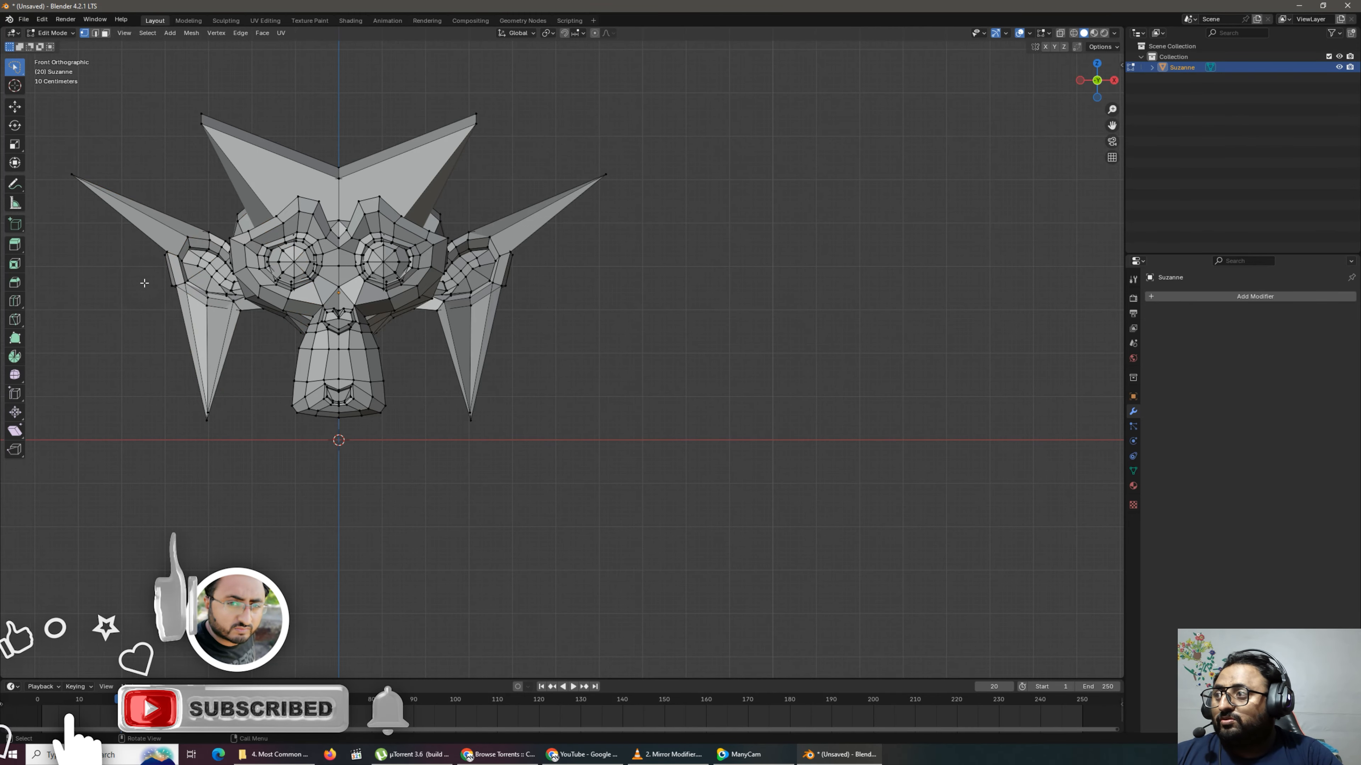
Move the horned head aside in the +X direction and add a new monkey mesh at the world origin.
left_click(15, 107)
key("shift+a")
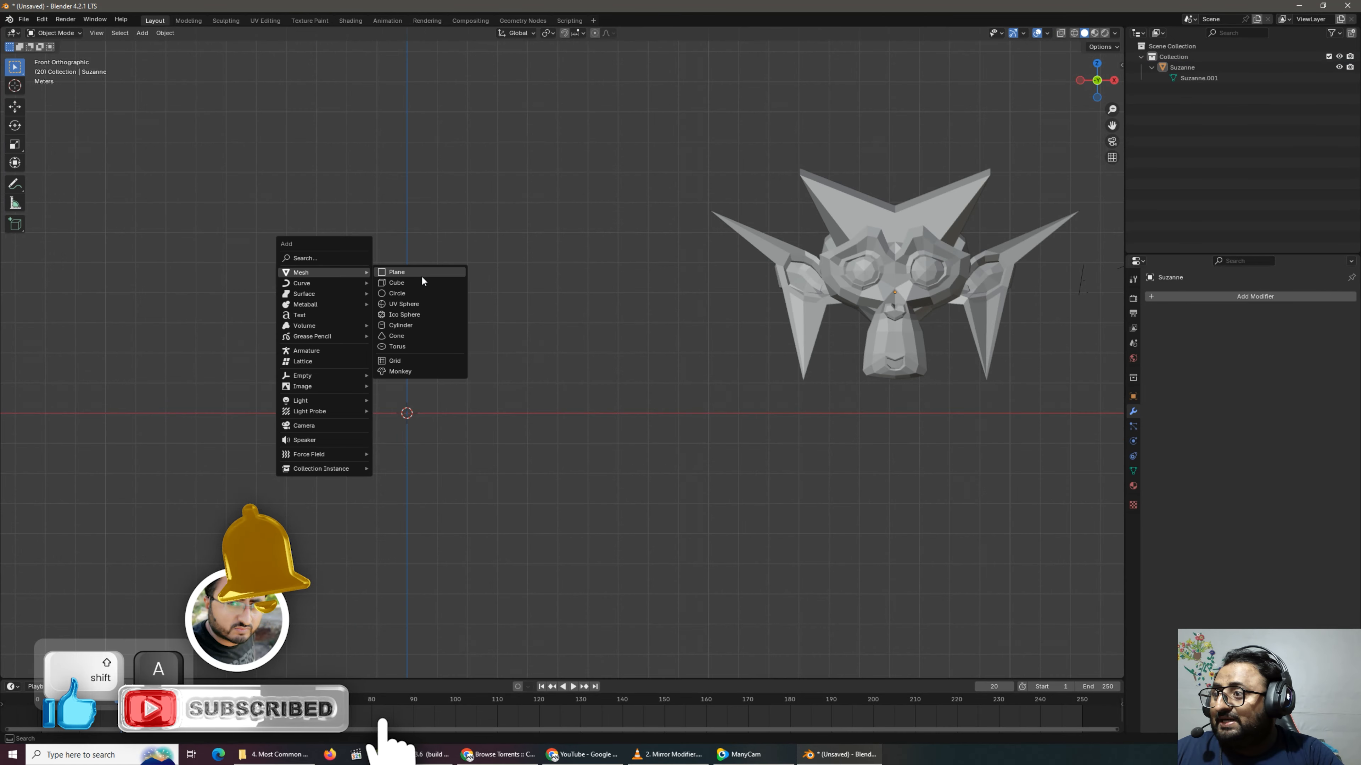
left_click(400, 371)
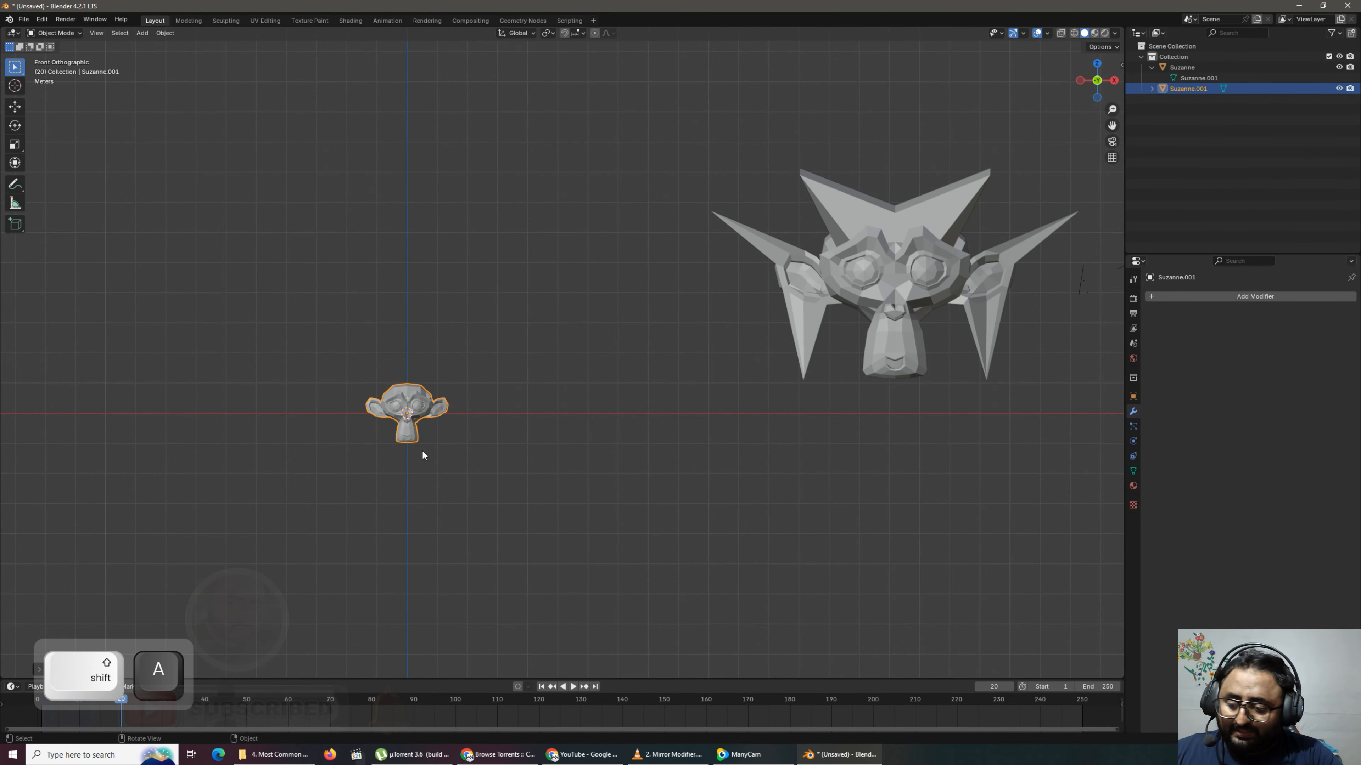
Scale the new monkey head up to about 2.5 times its size.
key("d")
key("s")
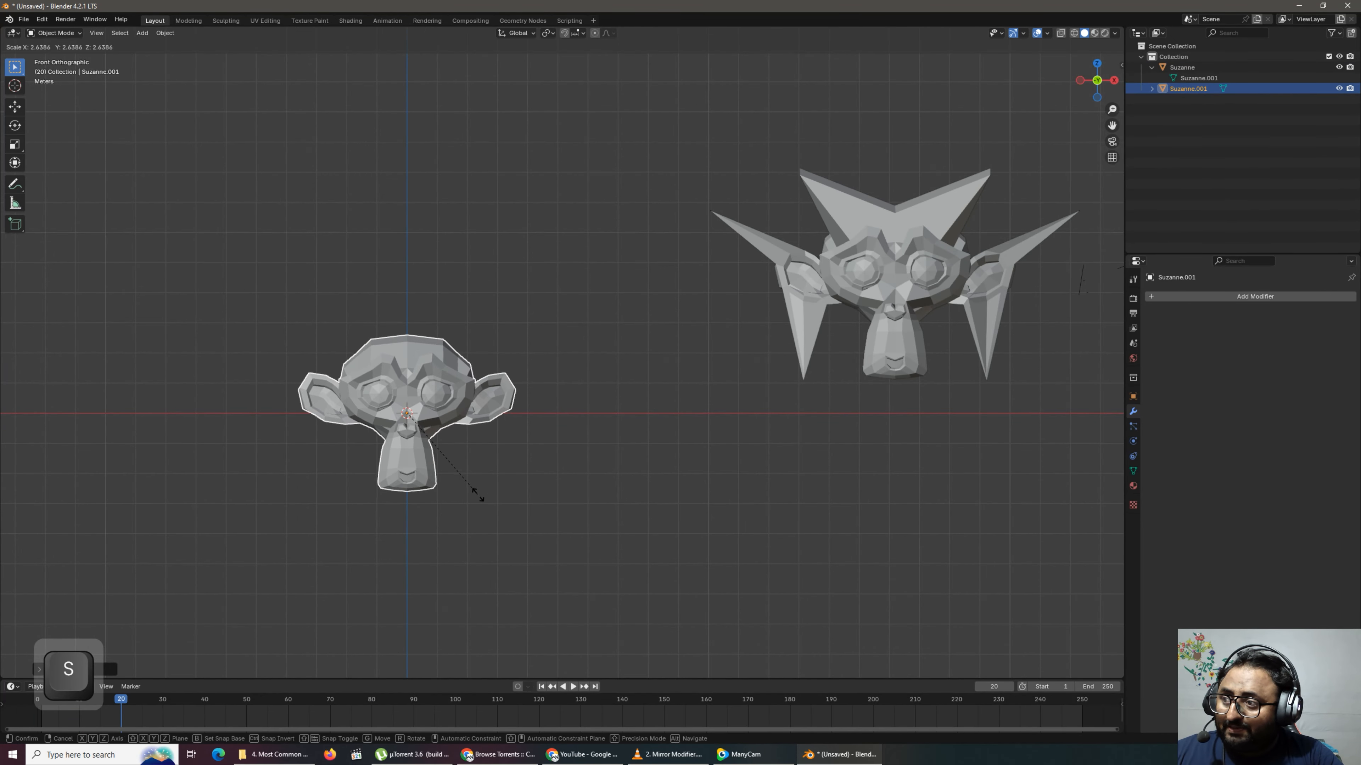
left_click(471, 493)
Switch the viewport shading back and forth between Wireframe and Solid, leaving it on Wireframe.
key("z")
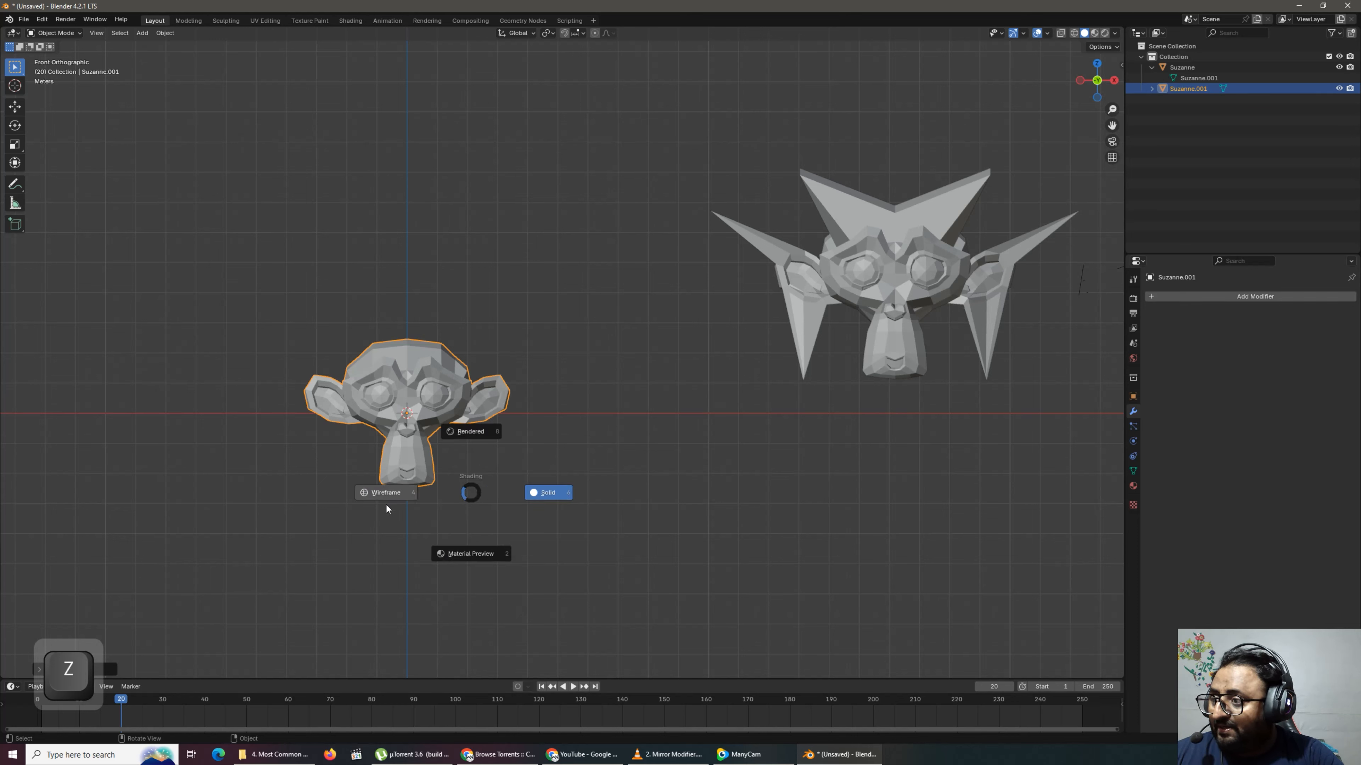
left_click(388, 494)
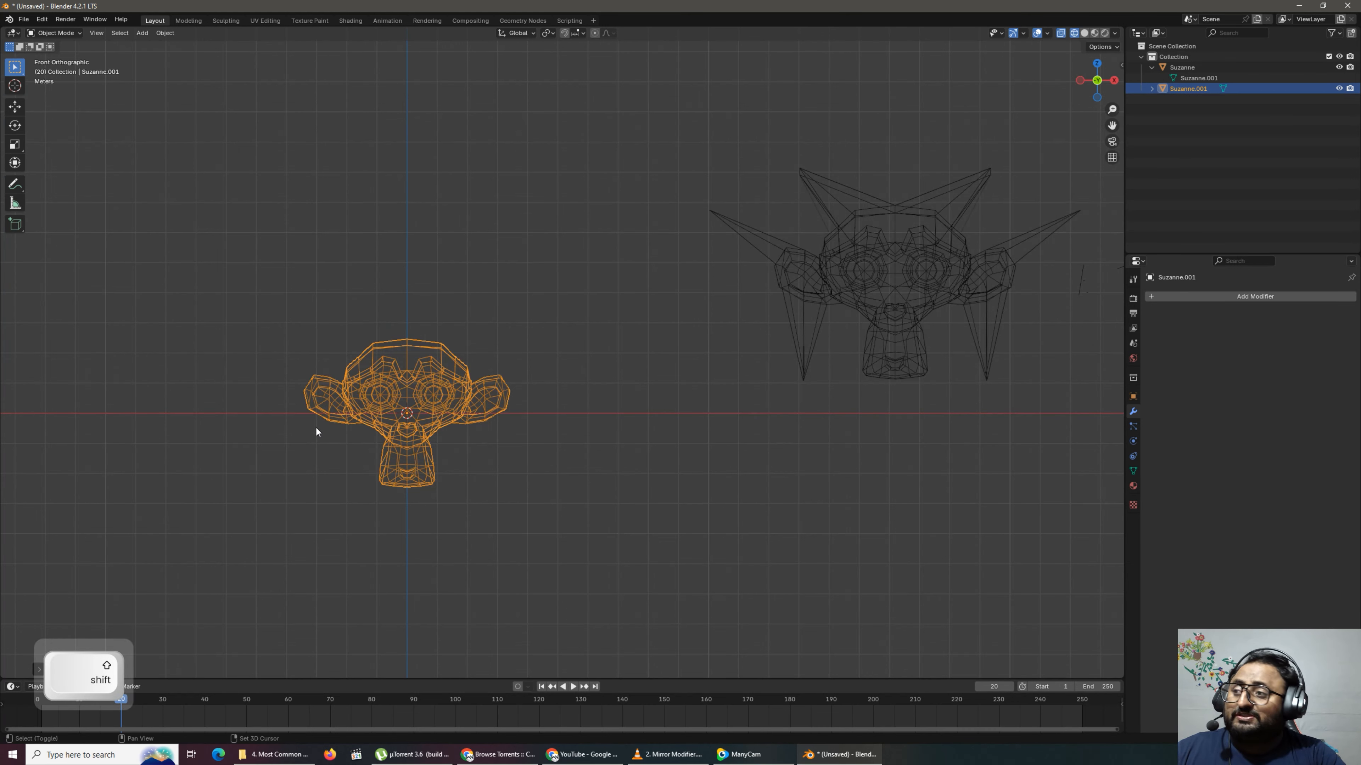
key("shift+z")
key("shift+z")
key("shift+z")
key("shift+z")
key("shift+z")
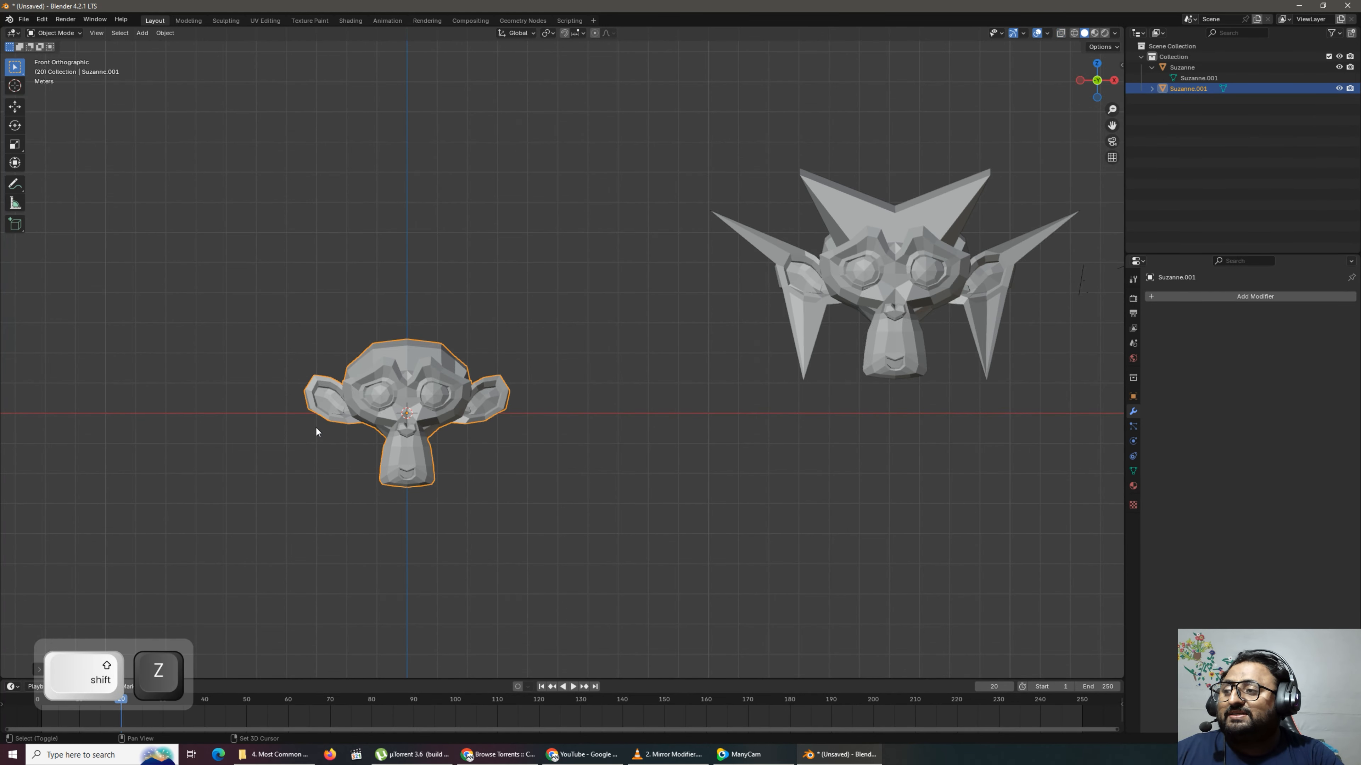
key("z")
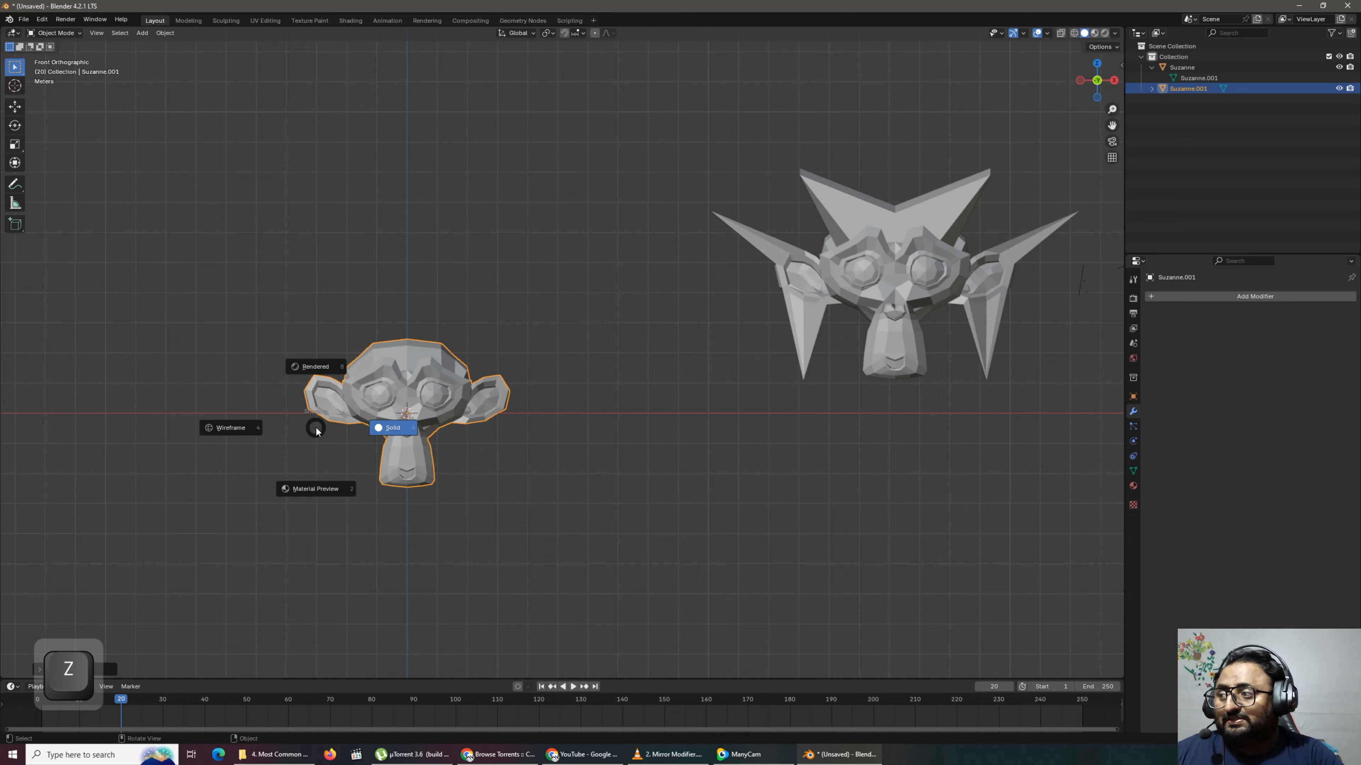
left_click(235, 436)
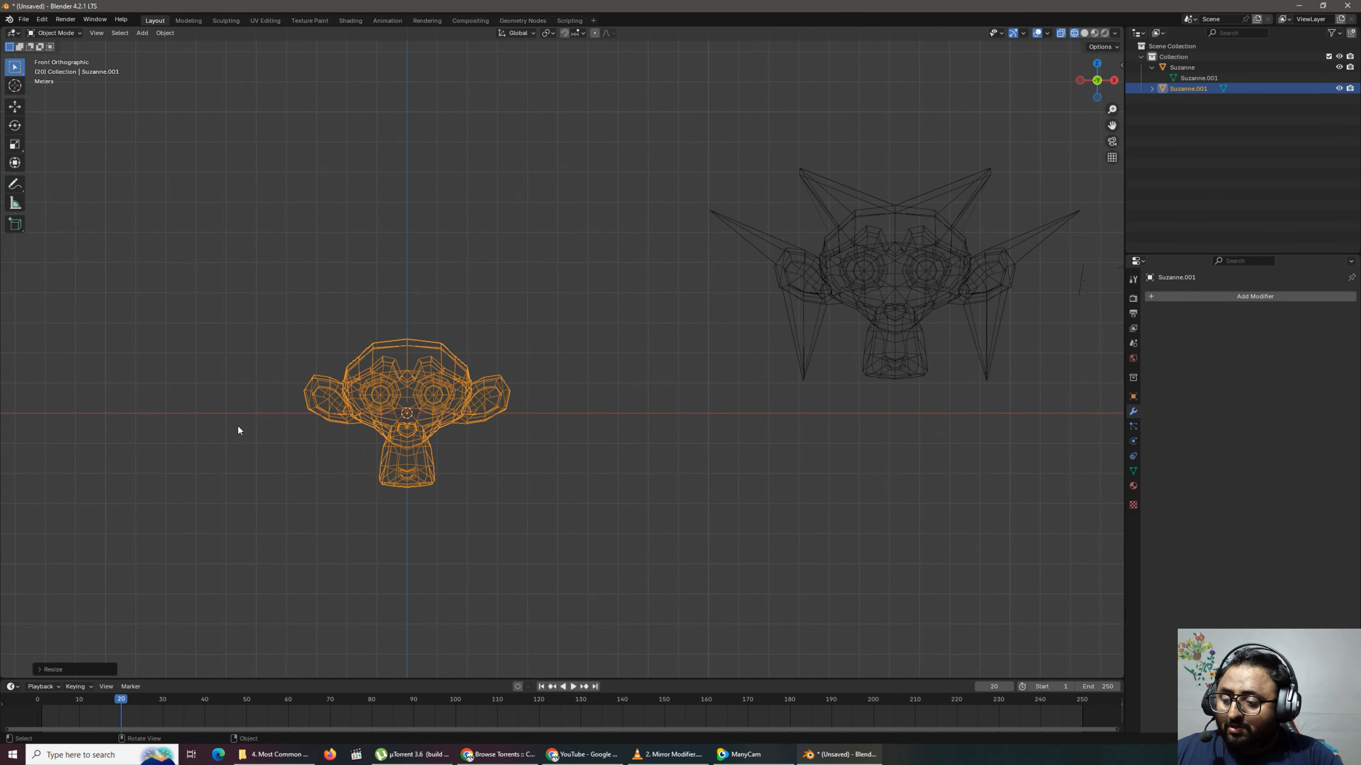
Try to box-select only the -X half of the new monkey head in Object Mode.
key("3")
left_click(204, 434)
key("b")
left_click_drag(211, 235, 404, 602)
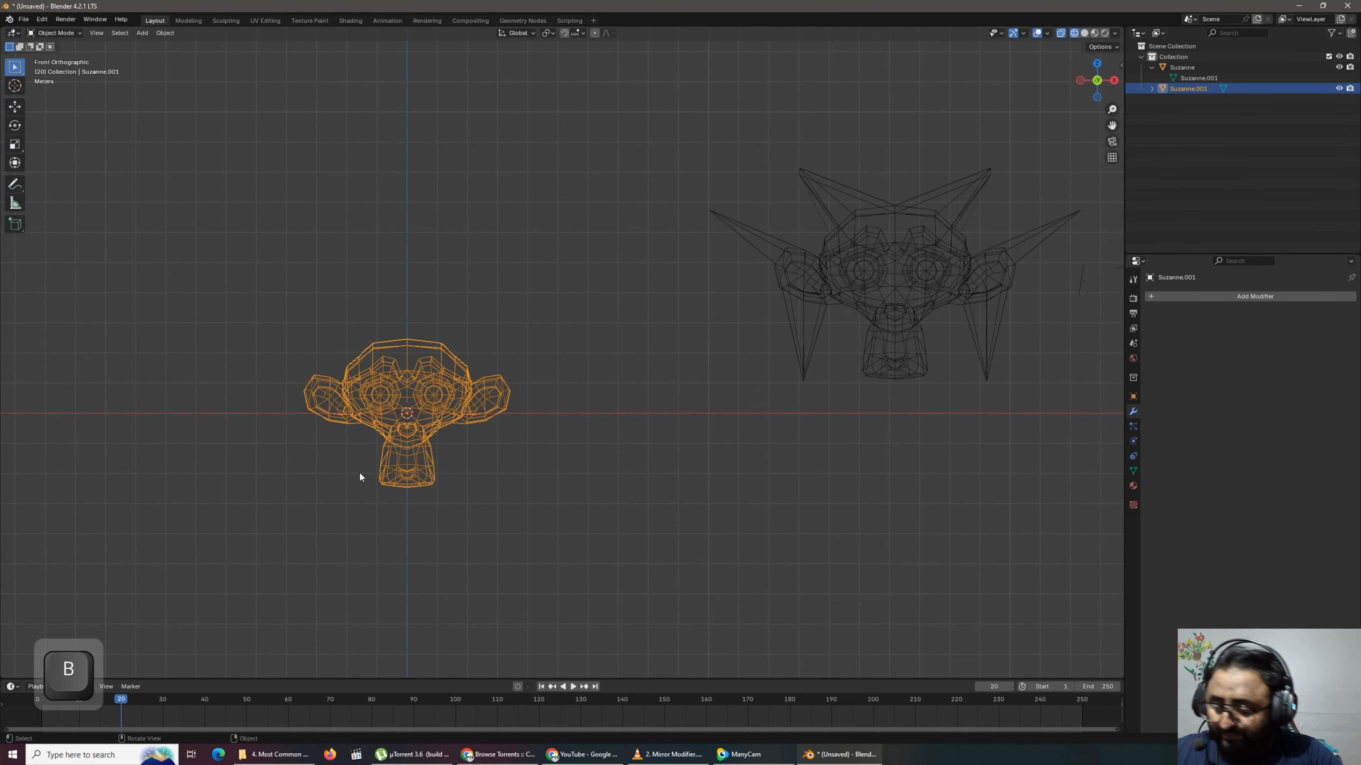
key("b")
left_click_drag(256, 288, 401, 583)
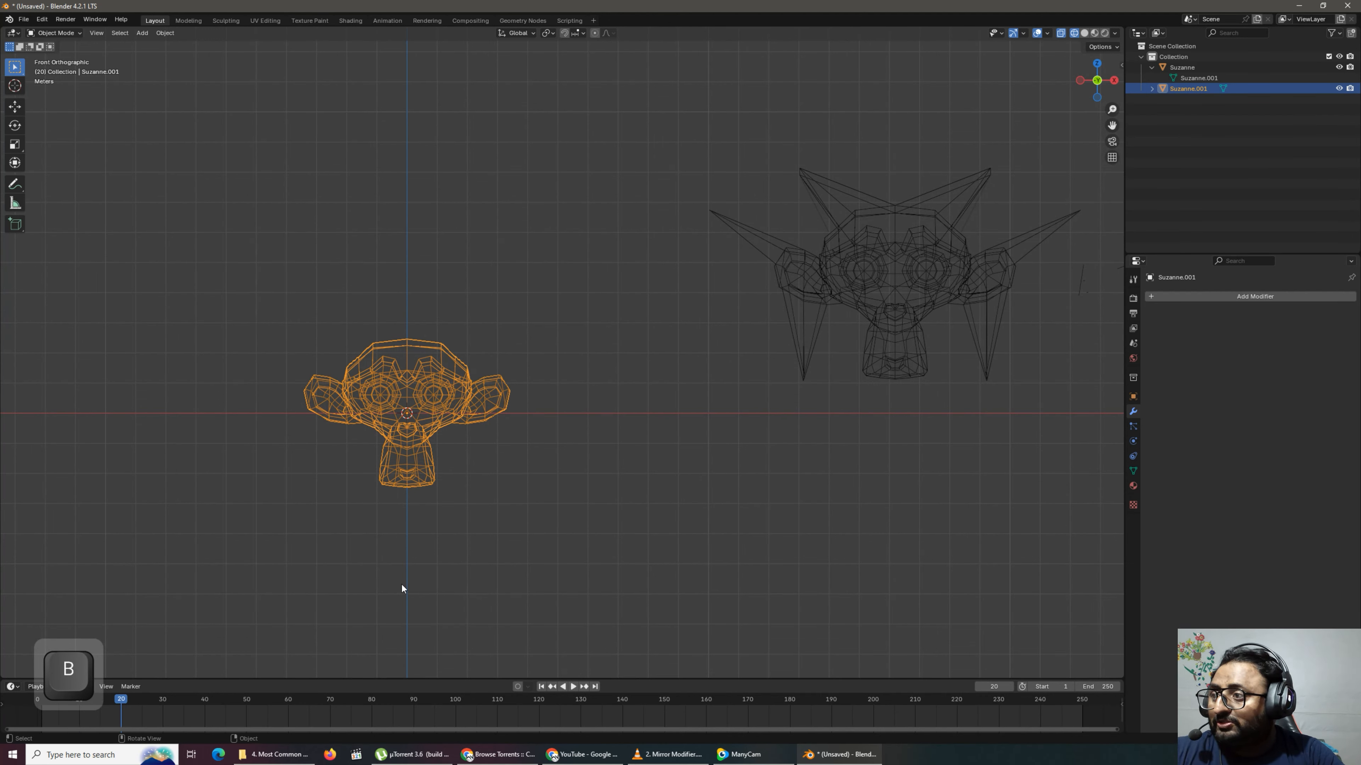
left_click(354, 438)
left_click_drag(240, 282, 395, 521)
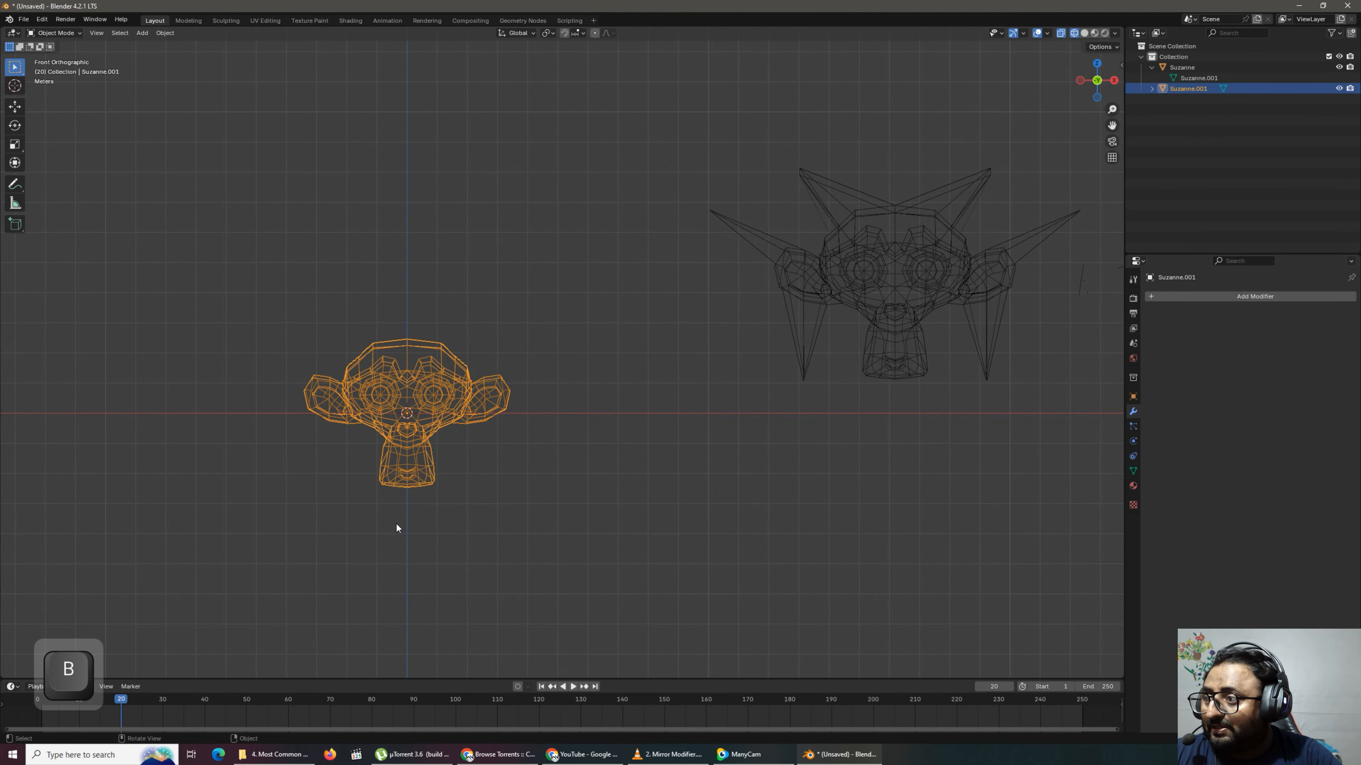
Enter Edit Mode on the new monkey head with nothing selected.
key("Tab")
left_click(122, 242)
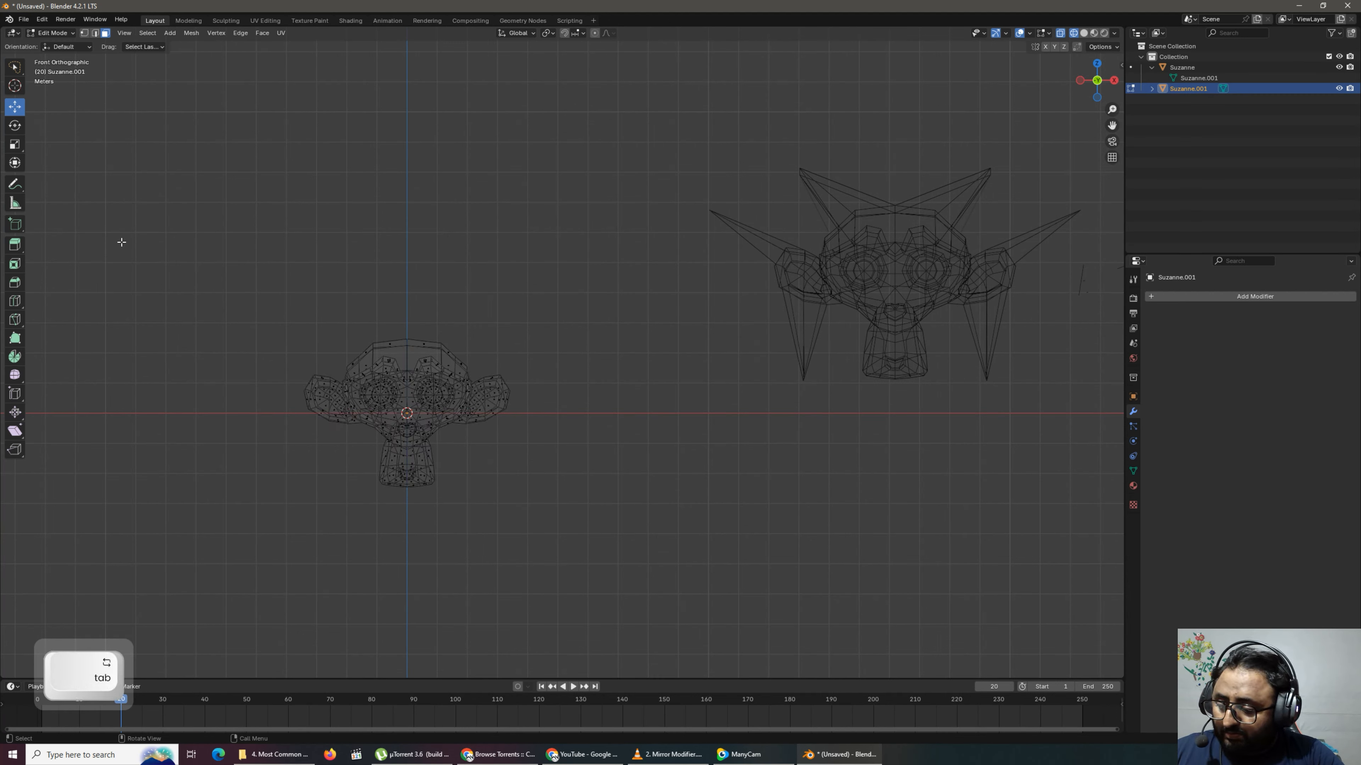
Box-select the -X half of the head in Edit Mode, call up the delete options and dismiss them with the selection cleared.
key("b")
left_click_drag(206, 227, 399, 659)
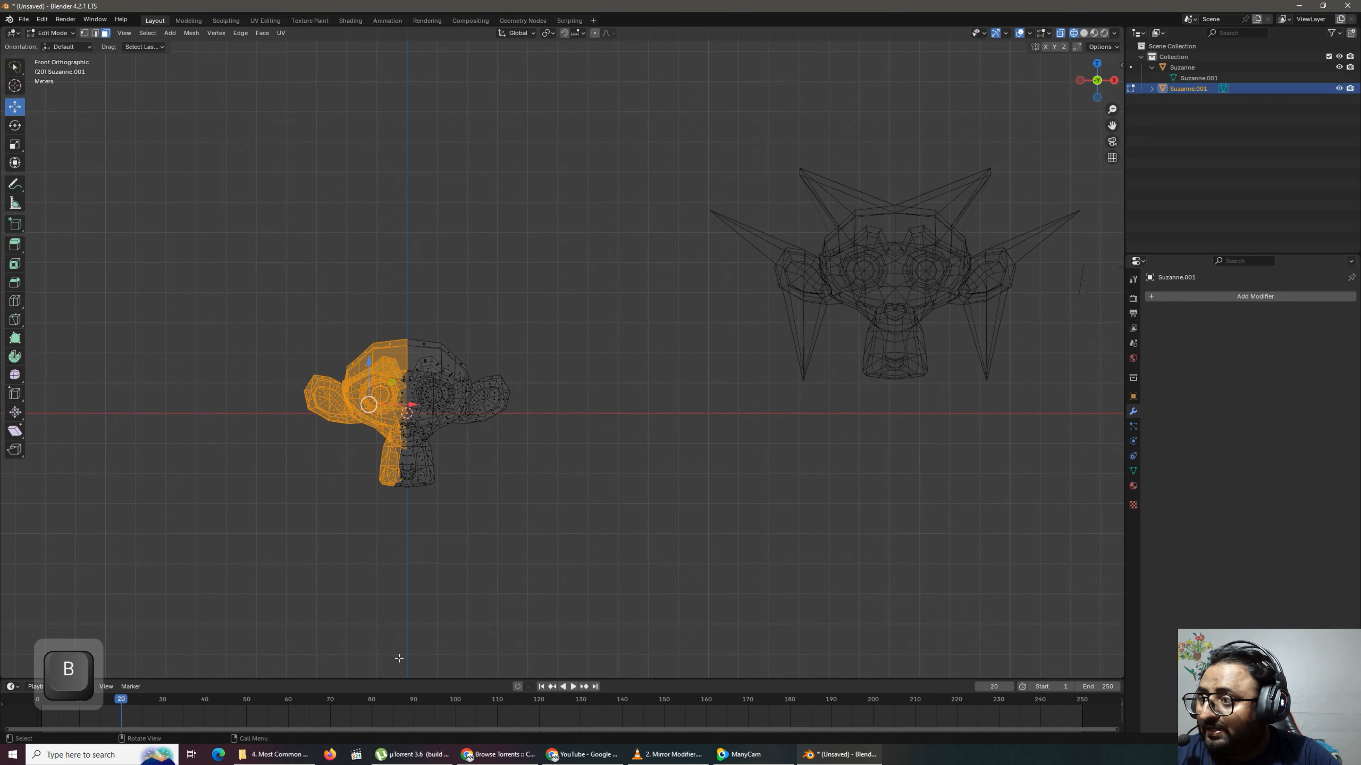
mouse_move(246, 287)
left_mouse_down()
mouse_move(380, 537)
mouse_move(296, 253)
mouse_move(390, 333)
mouse_move(405, 536)
left_mouse_up()
key("Delete")
left_click(219, 398)
Box-select the faces on the -X half of the new monkey head and delete them.
scroll(234, 412, "up", 2)
scroll(234, 412, "up", 2)
scroll(370, 486, "down", 1)
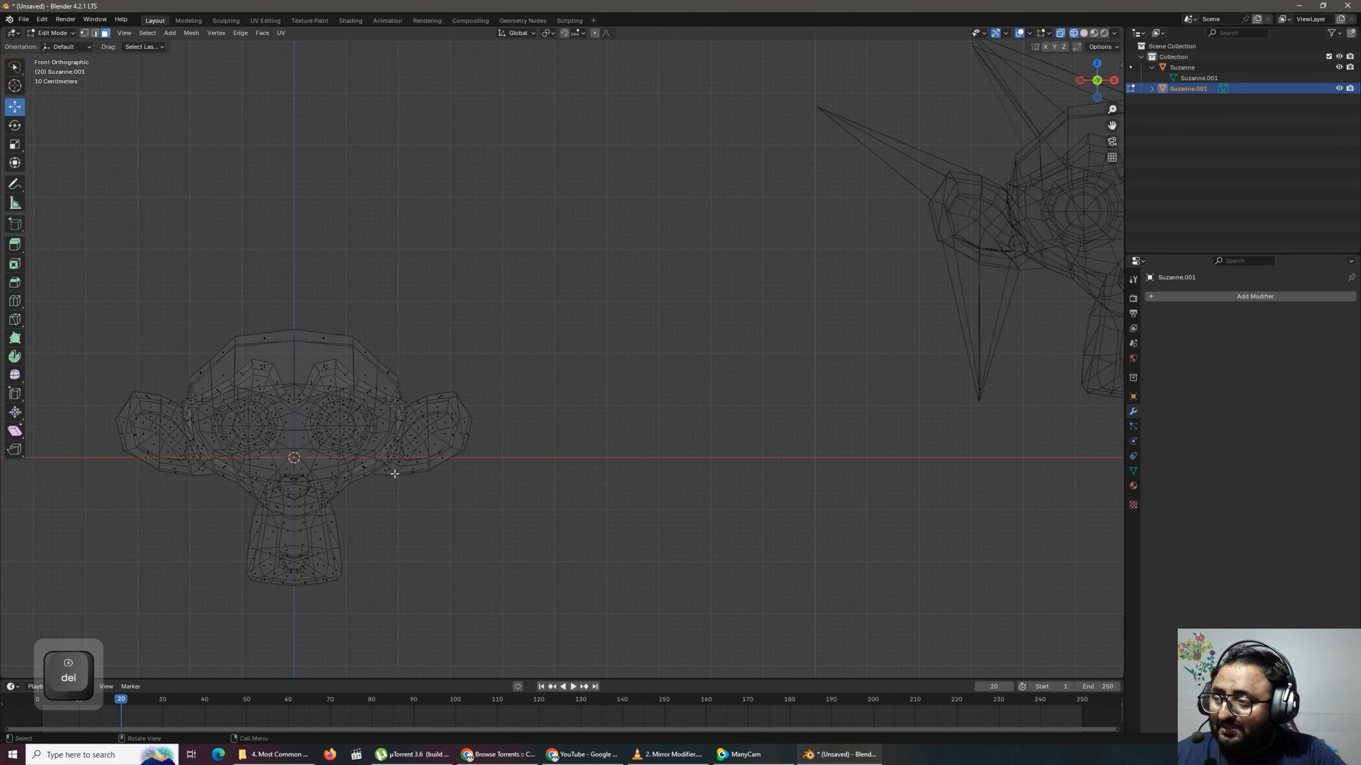
middle_click_drag(426, 549, 788, 429, "shift")
scroll(726, 350, "up", 3)
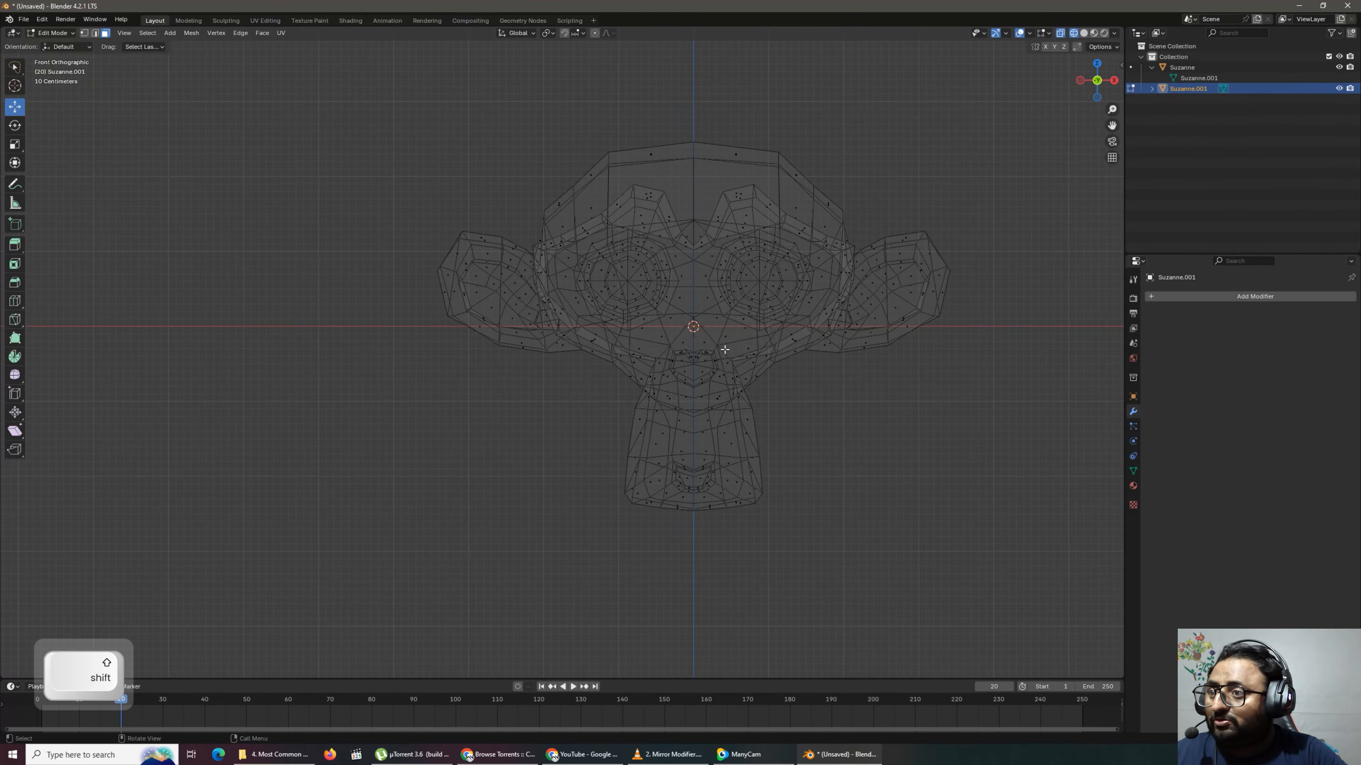
key("b")
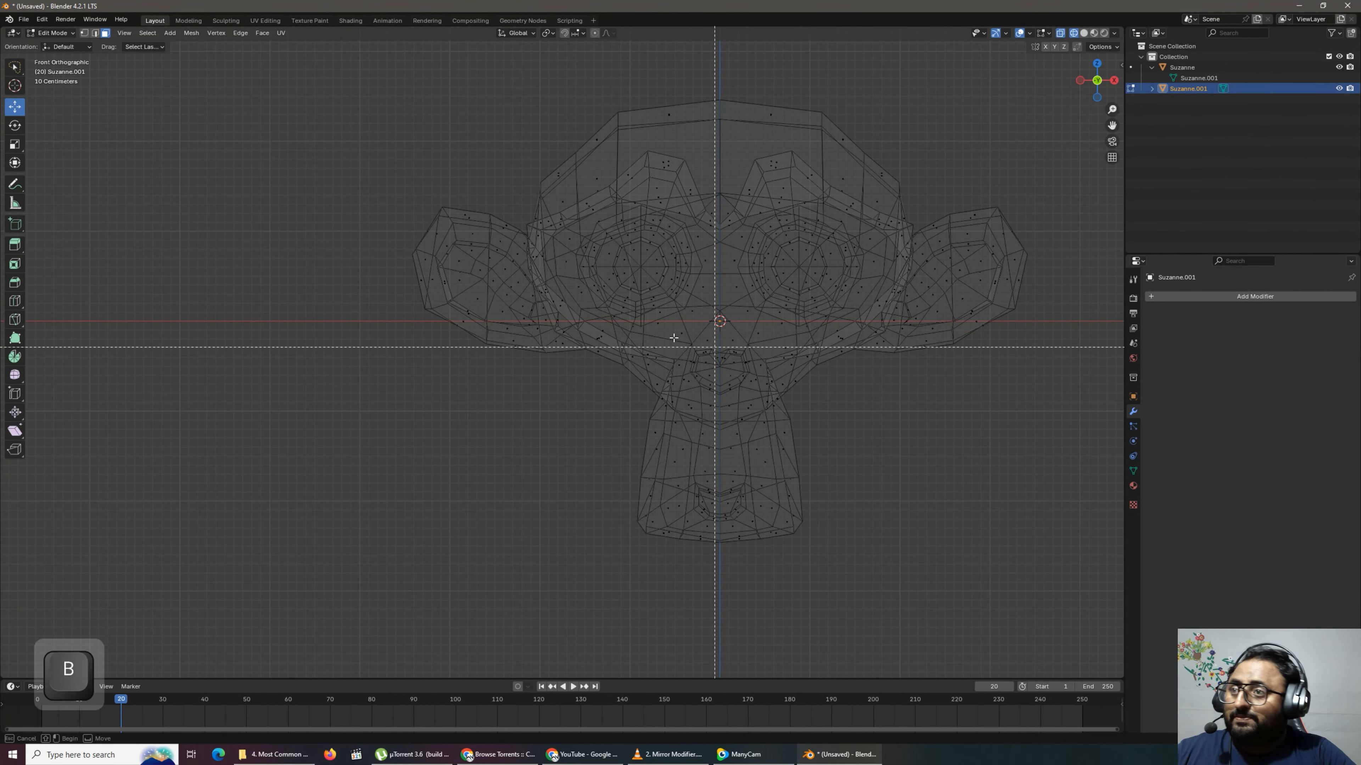
left_click_drag(372, 31, 709, 702)
key("Delete")
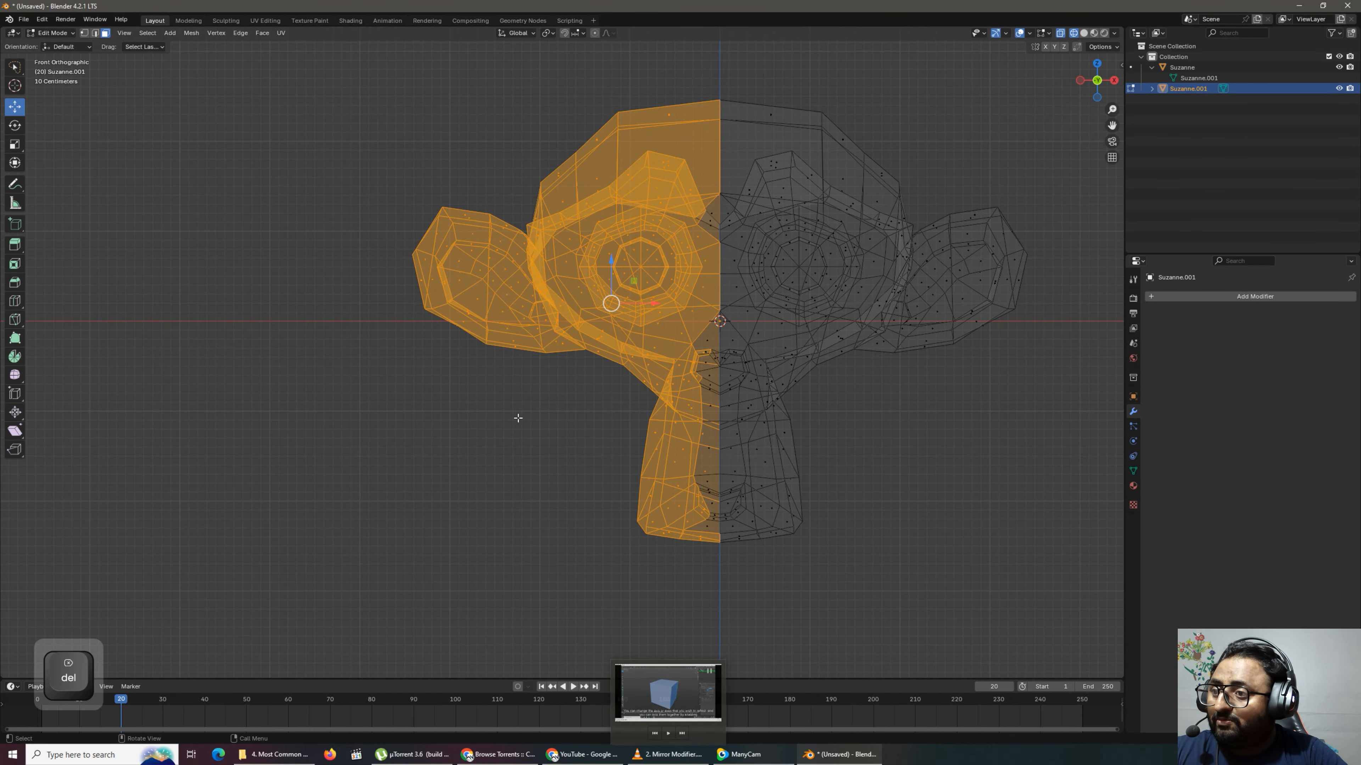
key("Delete")
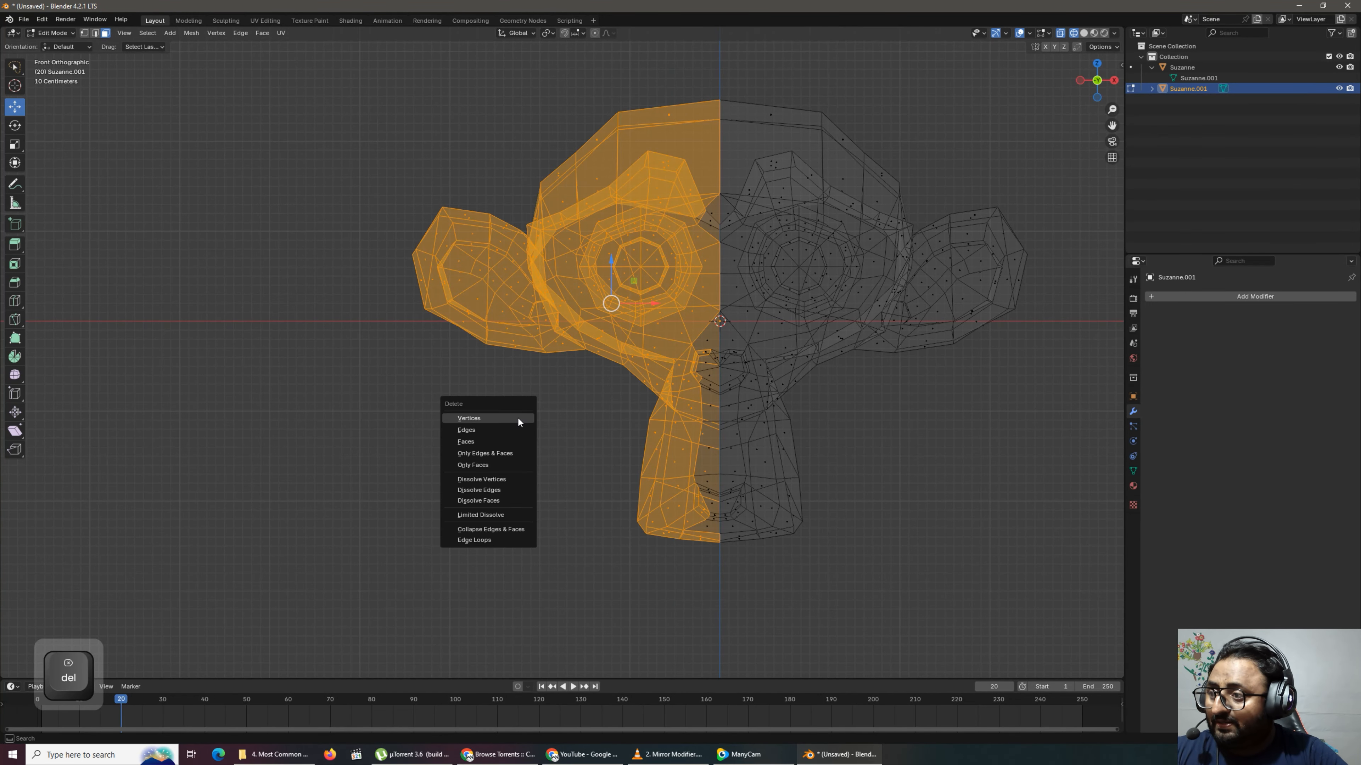
left_click(485, 442)
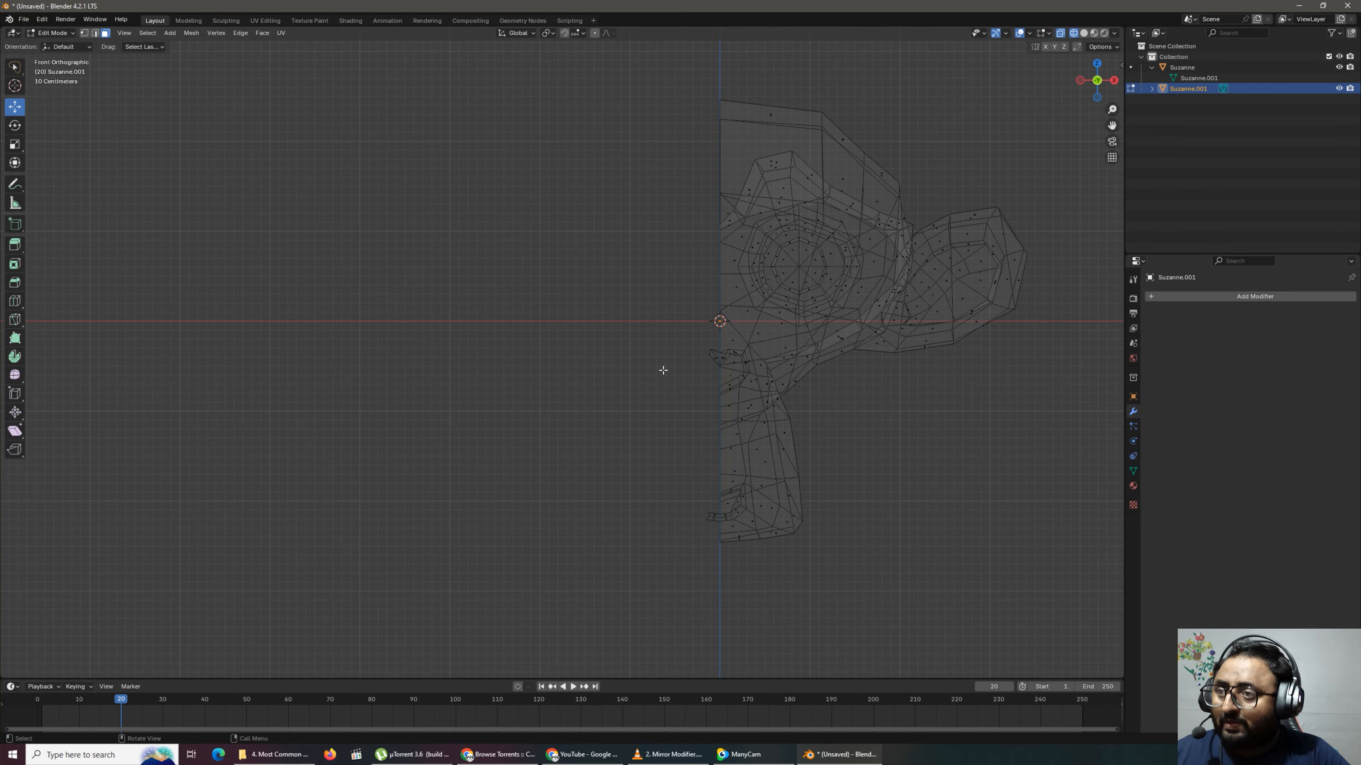
Return to Object Mode with Solid shading and select the remaining half of the monkey head.
key("Tab")
left_click(614, 379)
key("shift+z")
scroll(614, 382, "down", 7)
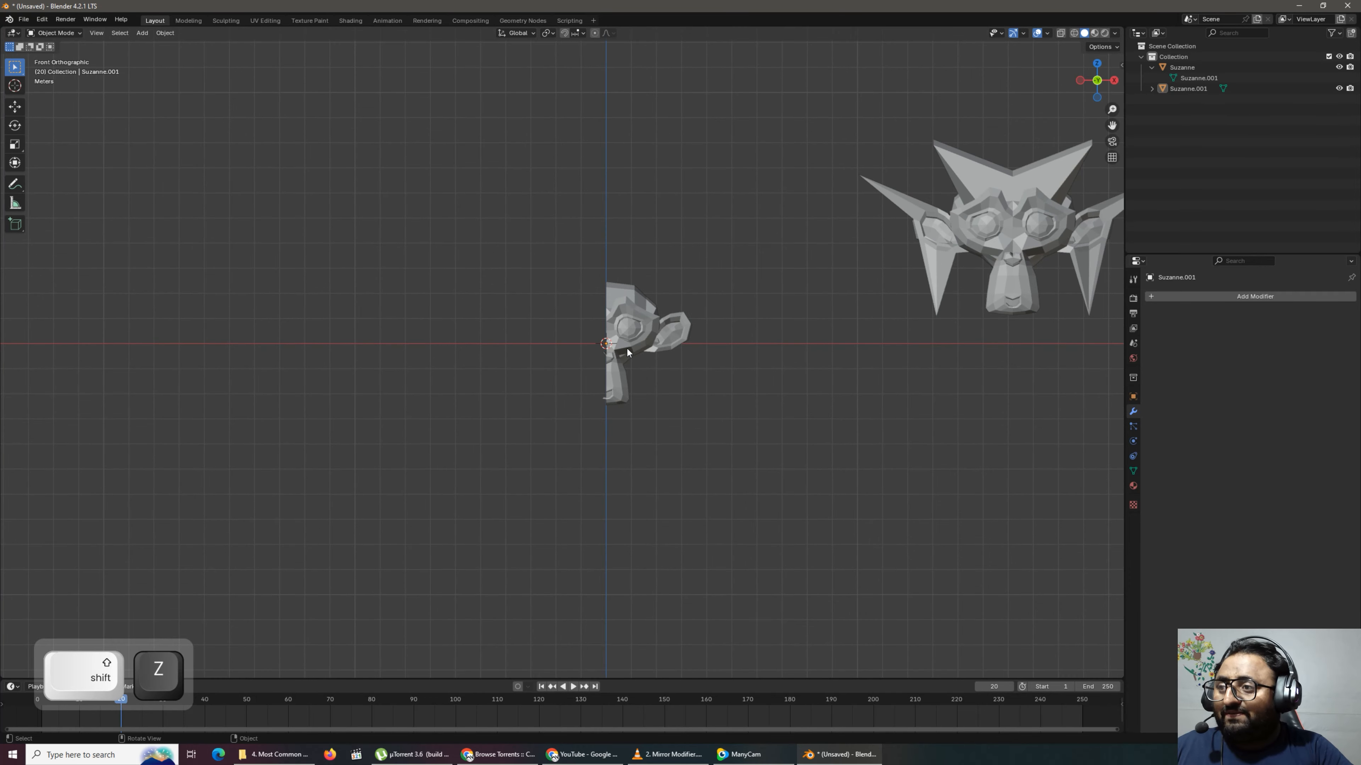
left_click(630, 339)
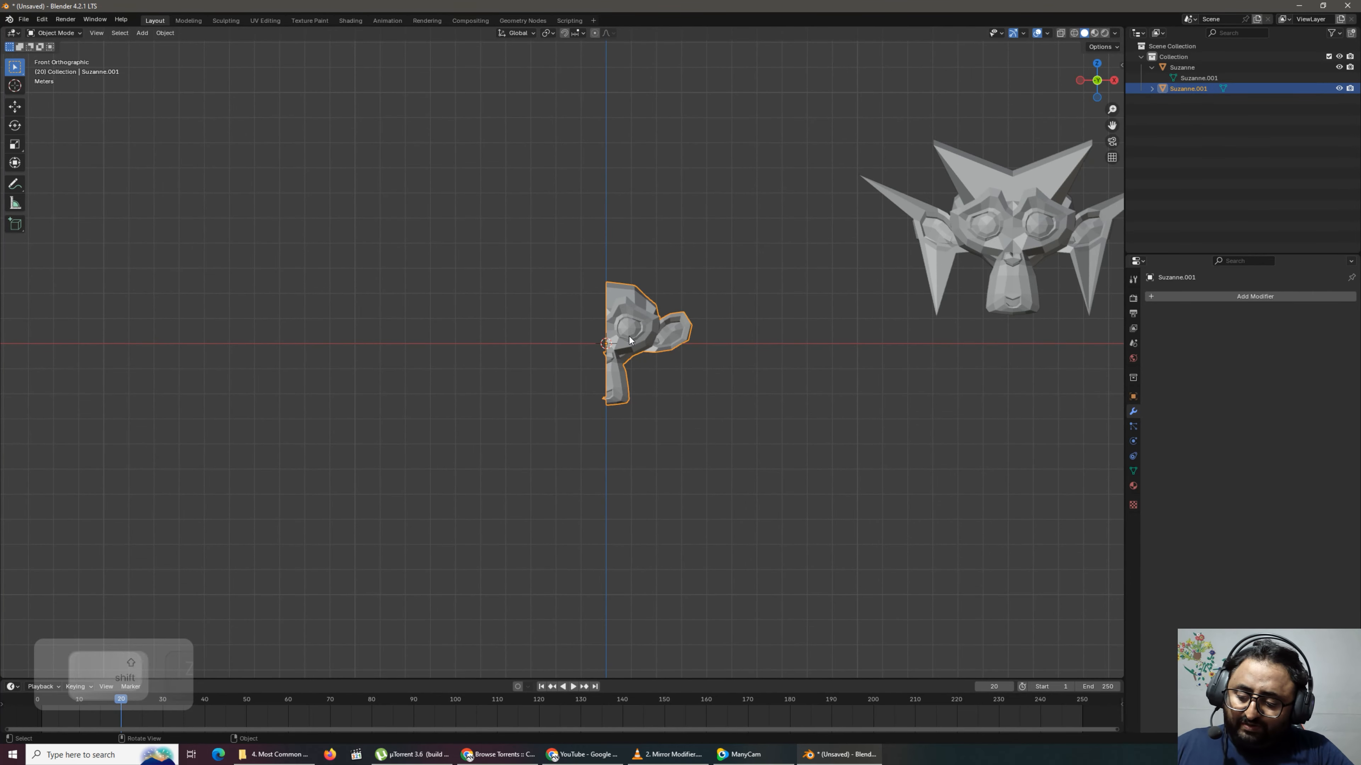
Move the remaining half of the monkey head up along the Z axis until it sits just above the red X-axis line.
key("g")
key("z")
left_click(639, 273)
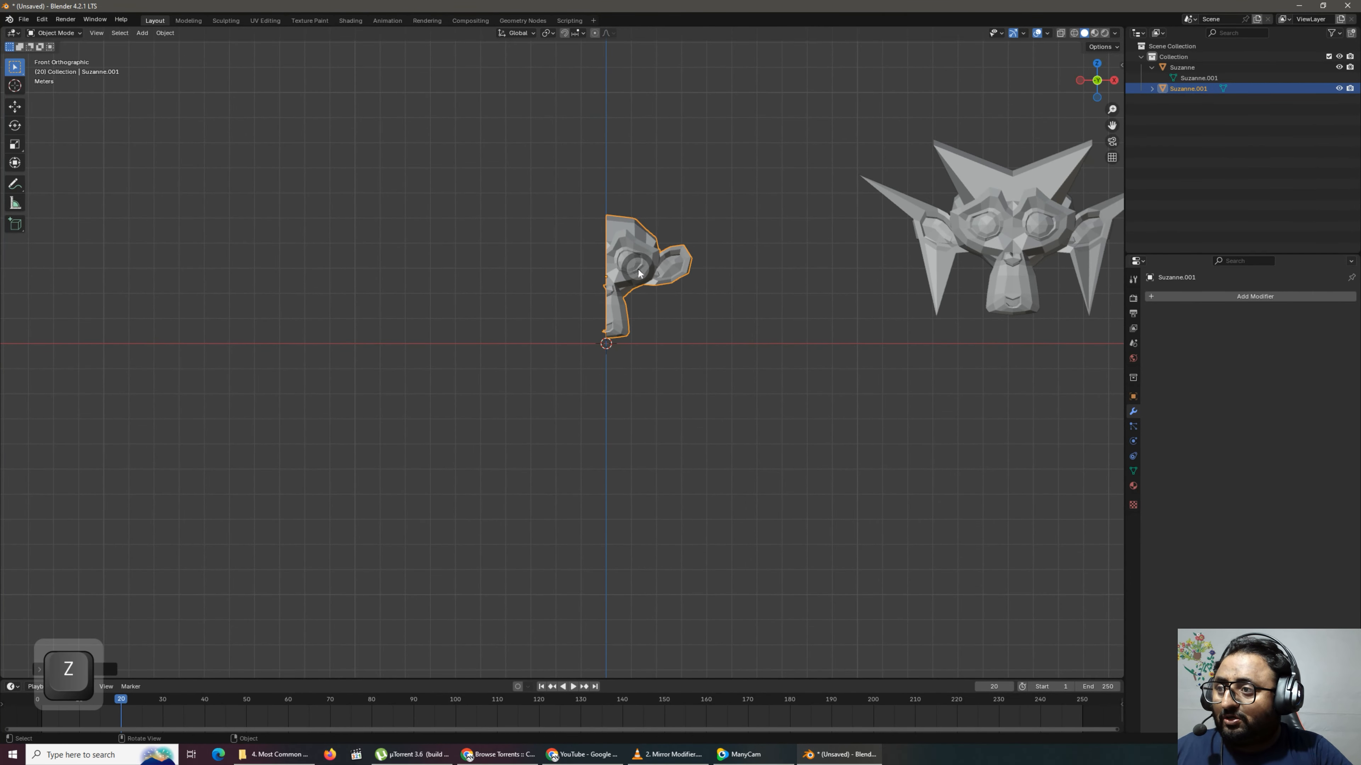
Add a Mirror modifier on the X axis to the half monkey head and select the mirrored head.
left_click(1265, 296)
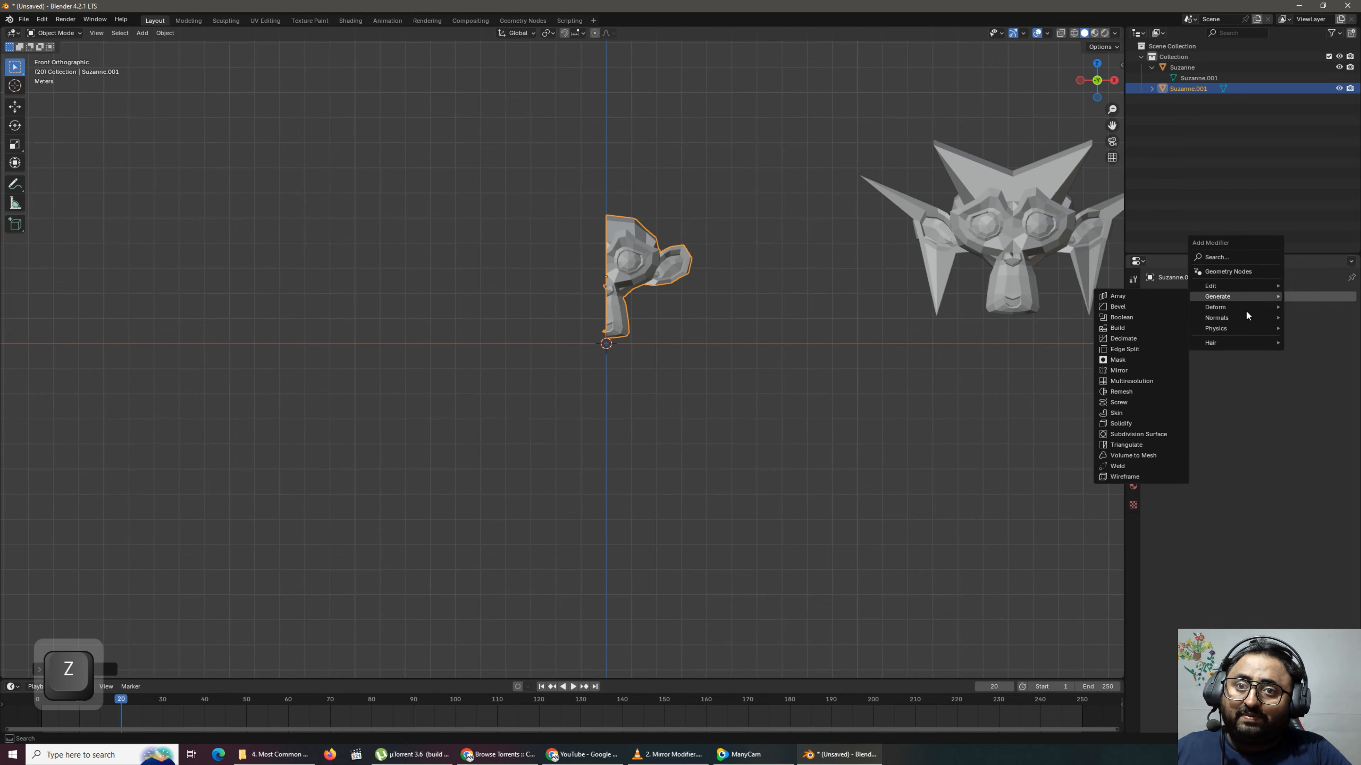
mouse_move(1243, 299)
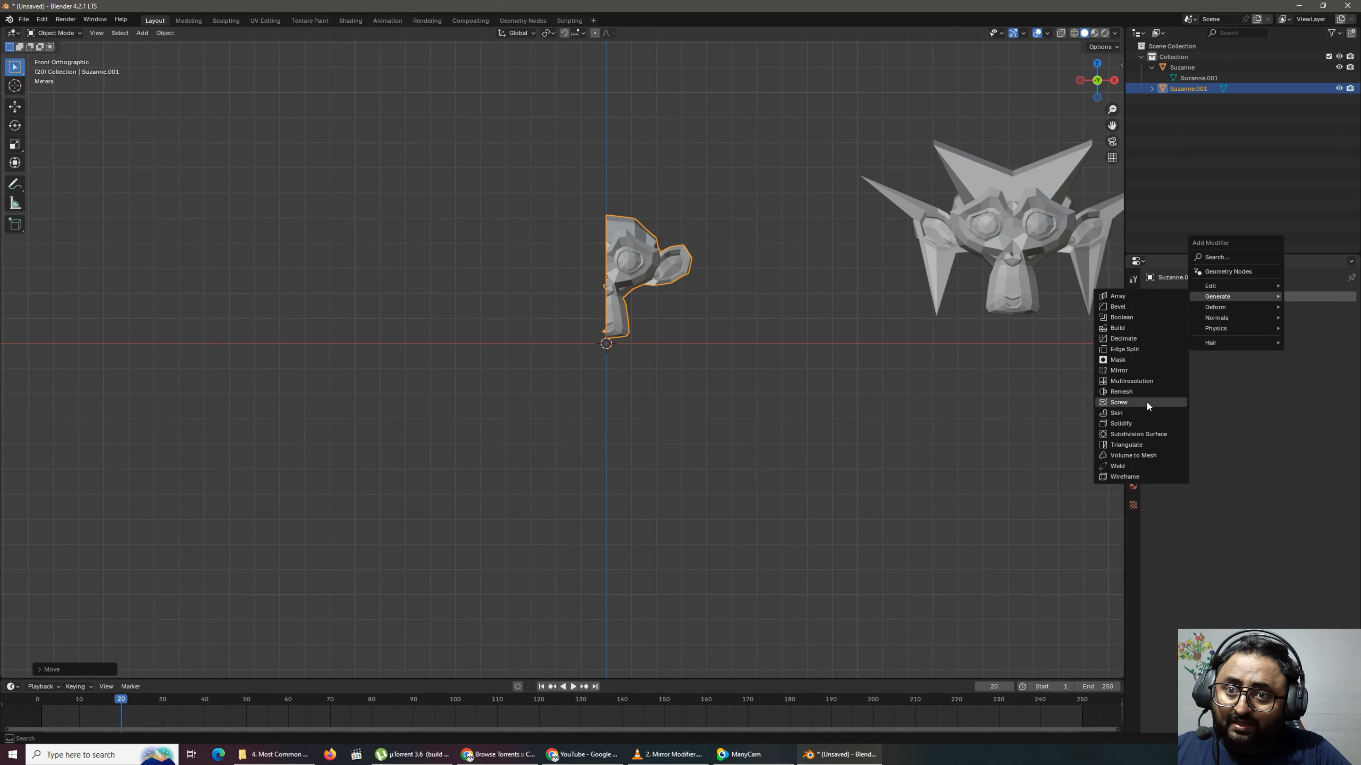
left_click(1141, 371)
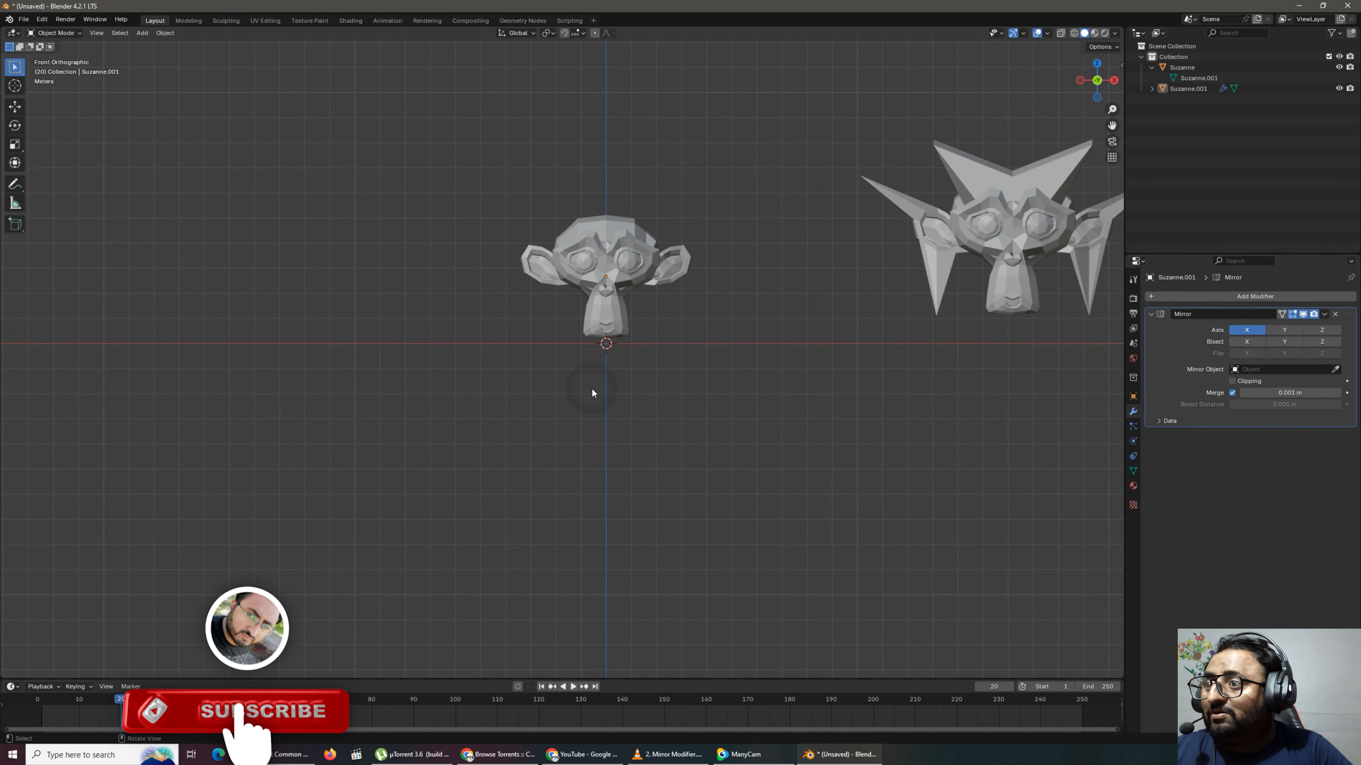
left_click(571, 236)
scroll(588, 264, "up", 3)
scroll(588, 265, "down", 1)
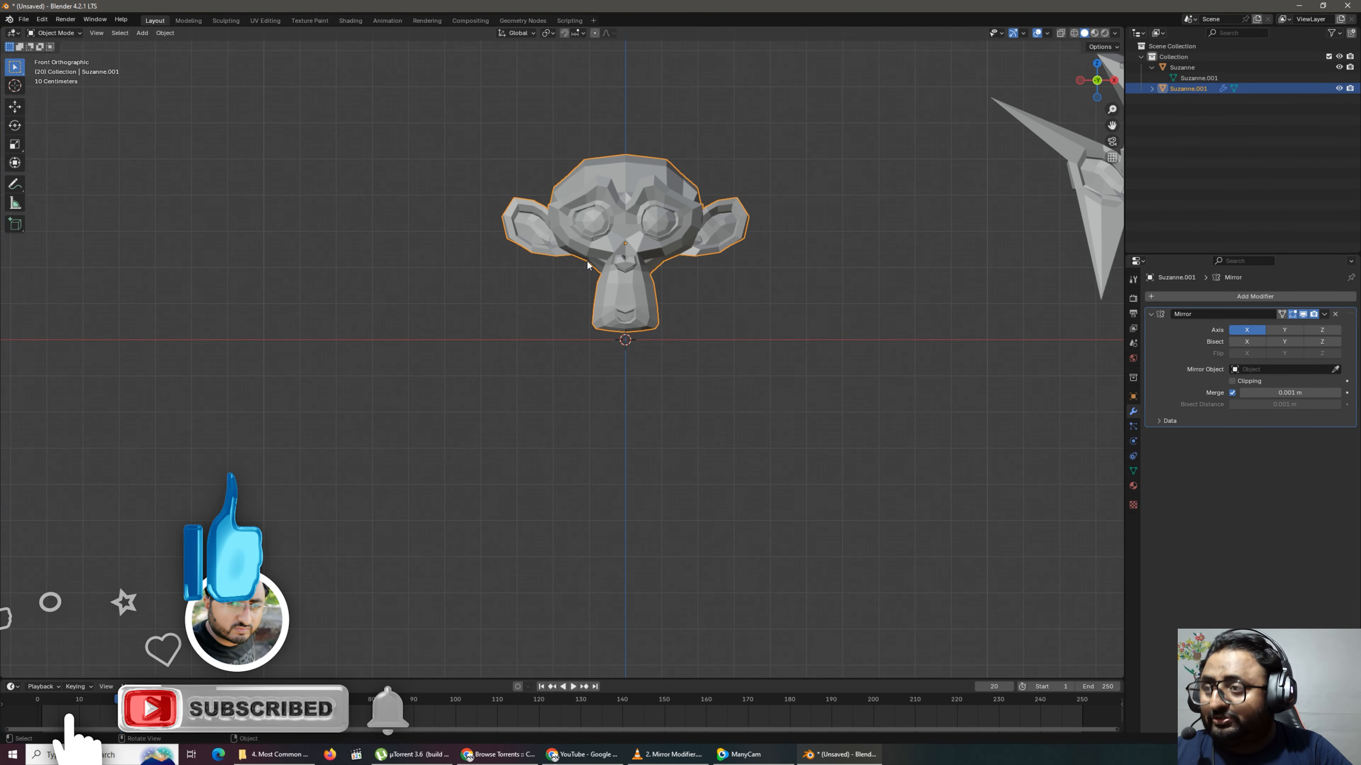
Examine in Edit Mode which half of the mirrored monkey head has editable geometry, and return to Object Mode.
key("Tab")
scroll(590, 267, "down", 2)
scroll(595, 267, "up", 2)
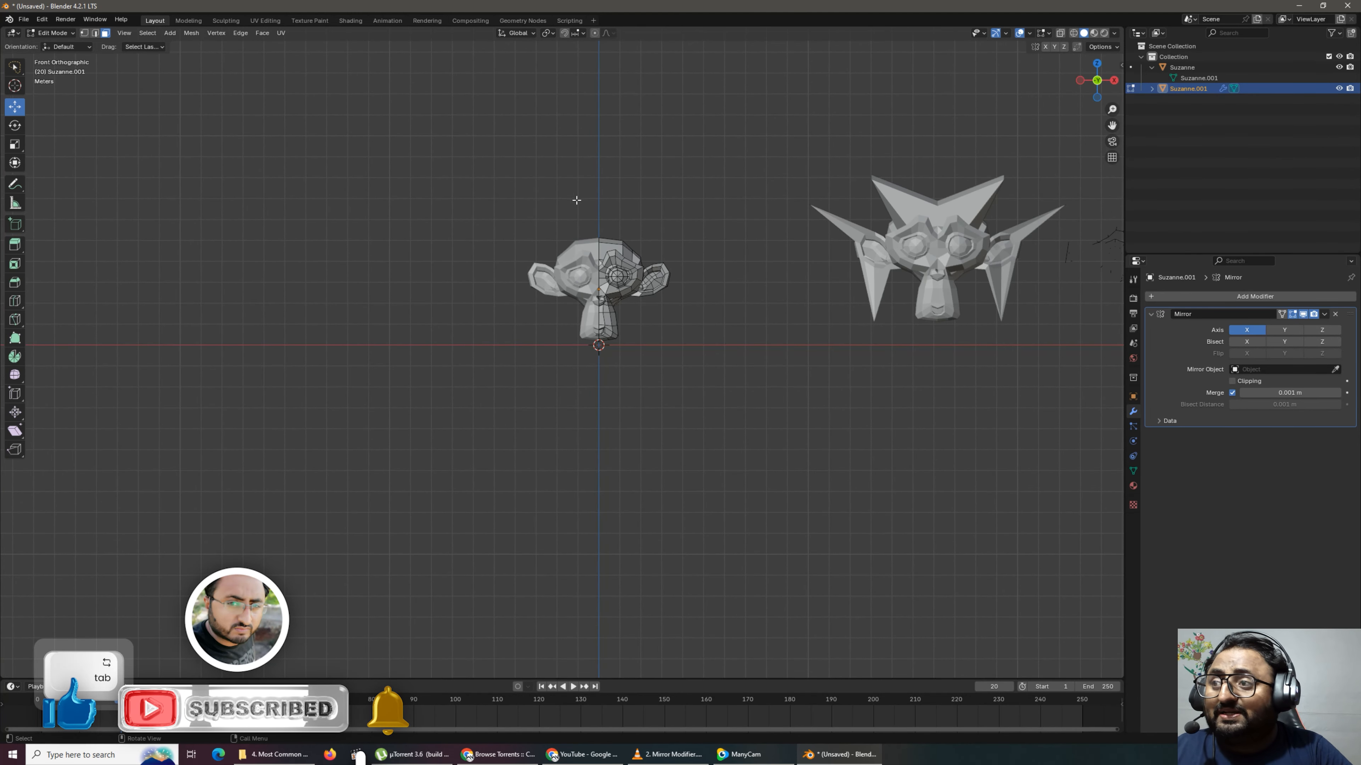
mouse_move(510, 210)
left_mouse_down()
mouse_move(571, 291)
mouse_move(513, 222)
mouse_move(531, 217)
mouse_move(531, 188)
mouse_move(559, 215)
left_mouse_up()
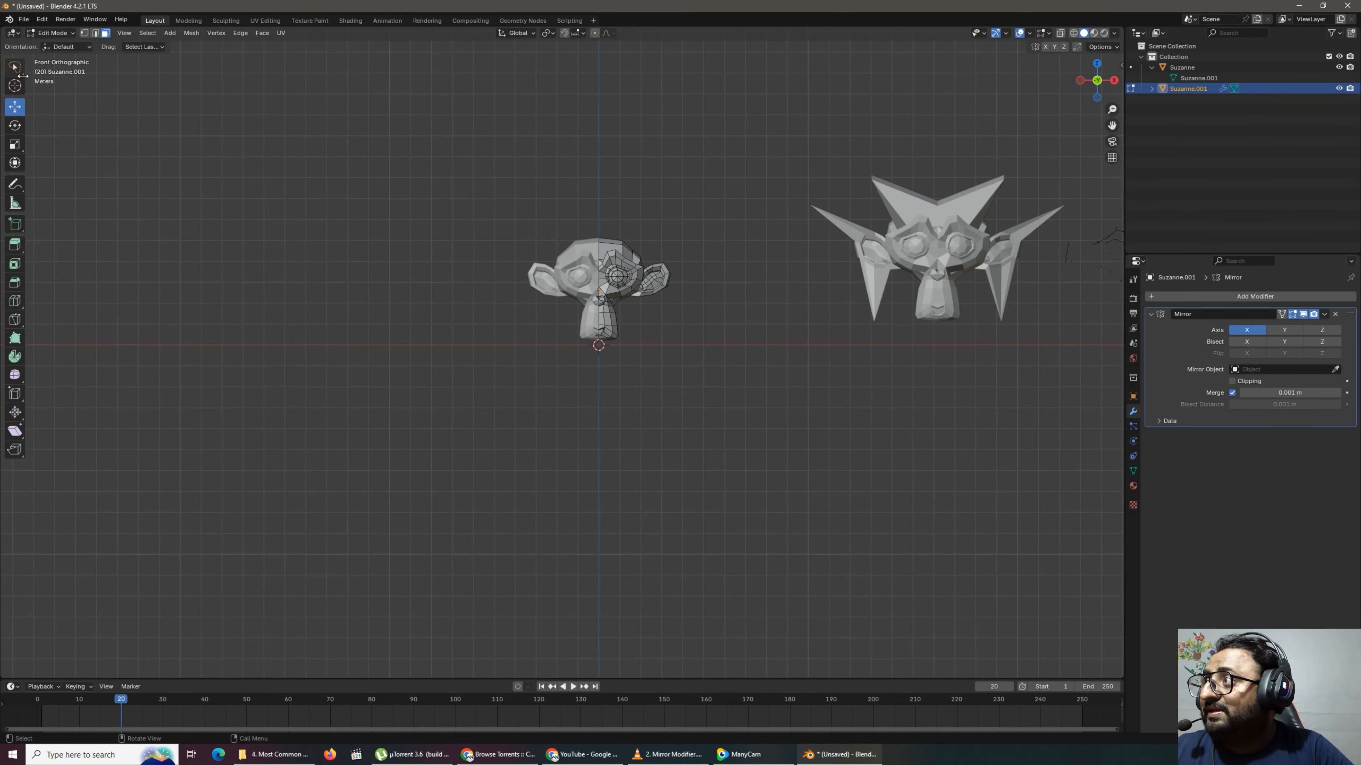
key("Tab")
Select the reshaped spiky monkey head and move it closer to the mirrored monkey head.
left_click(944, 250)
left_click_drag(939, 240, 808, 271)
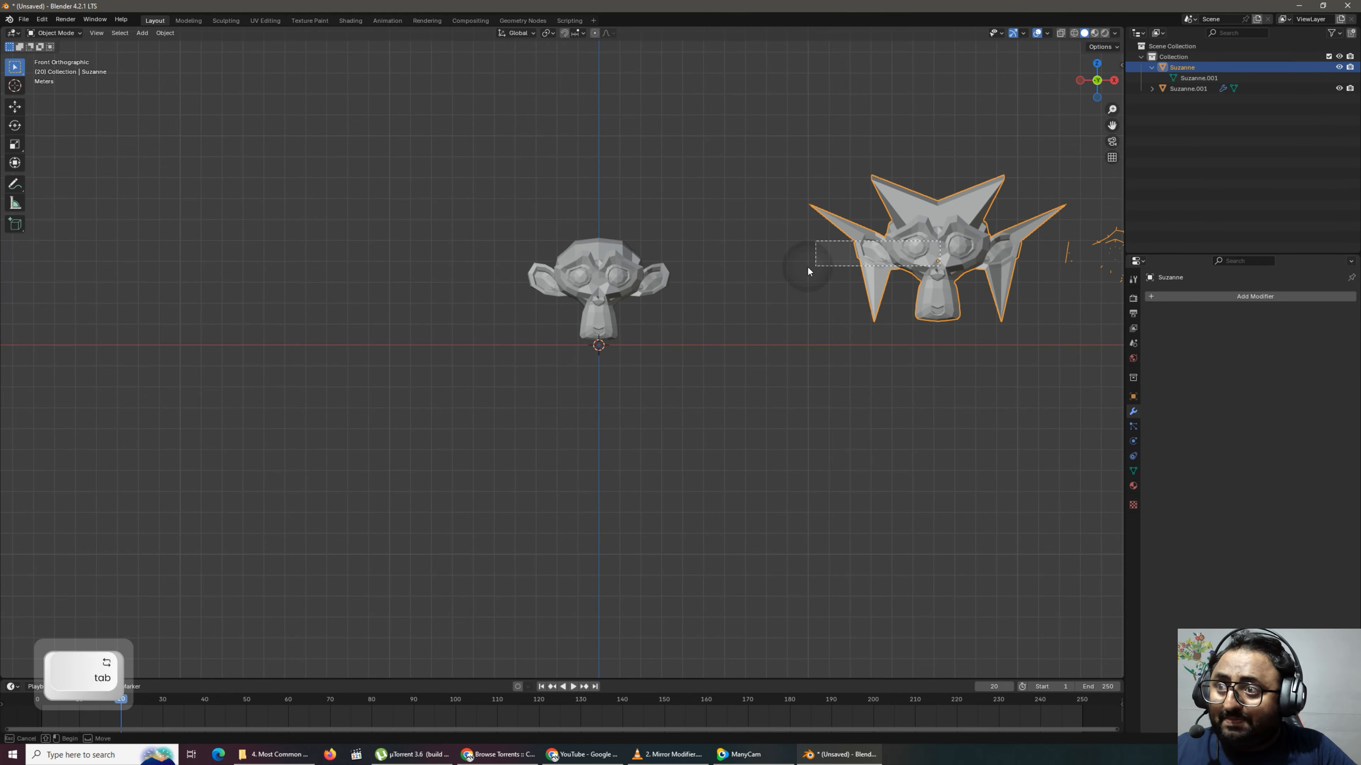
key("g")
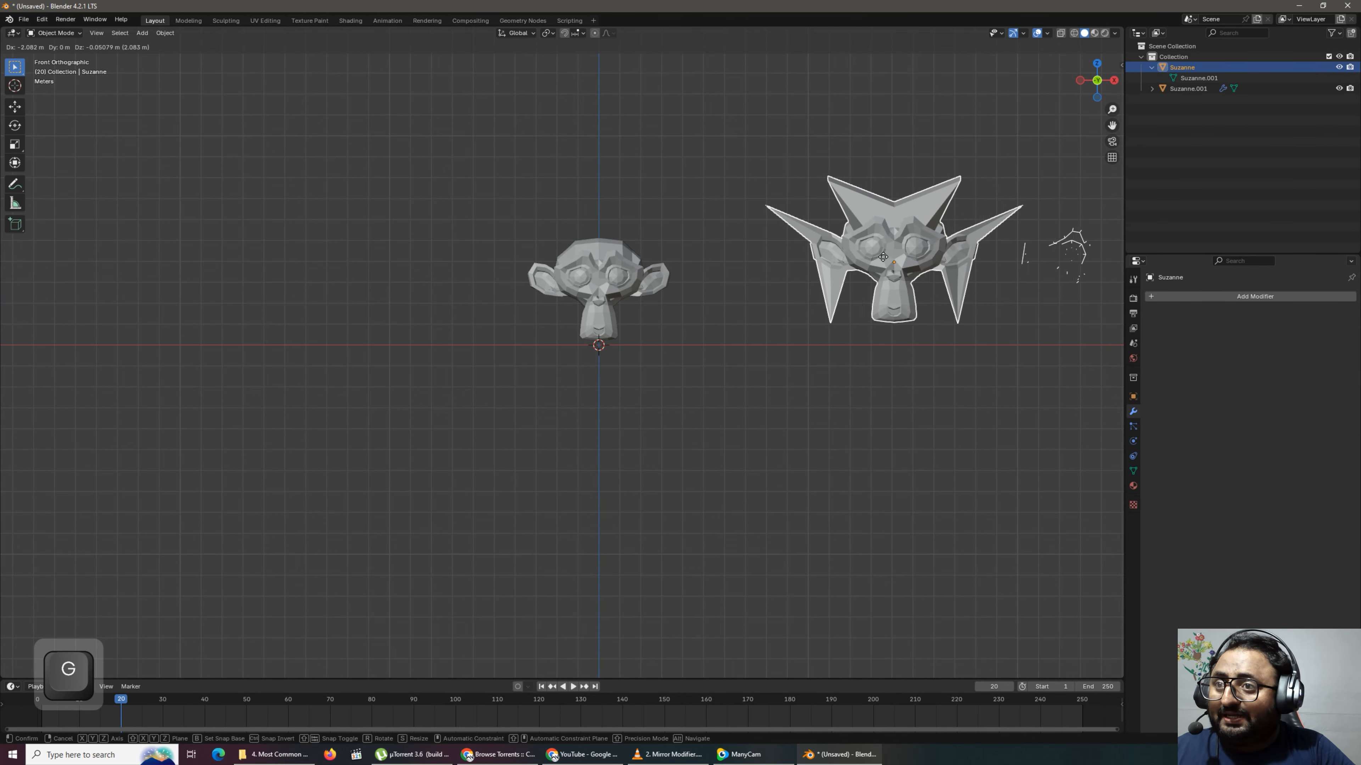
left_click(800, 272)
Examine the applied mirror's full geometry on the reshaped monkey head in Edit Mode, and return to Object Mode.
key("Tab")
mouse_move(673, 137)
left_mouse_down()
mouse_move(758, 214)
mouse_move(712, 429)
mouse_move(672, 203)
left_mouse_up()
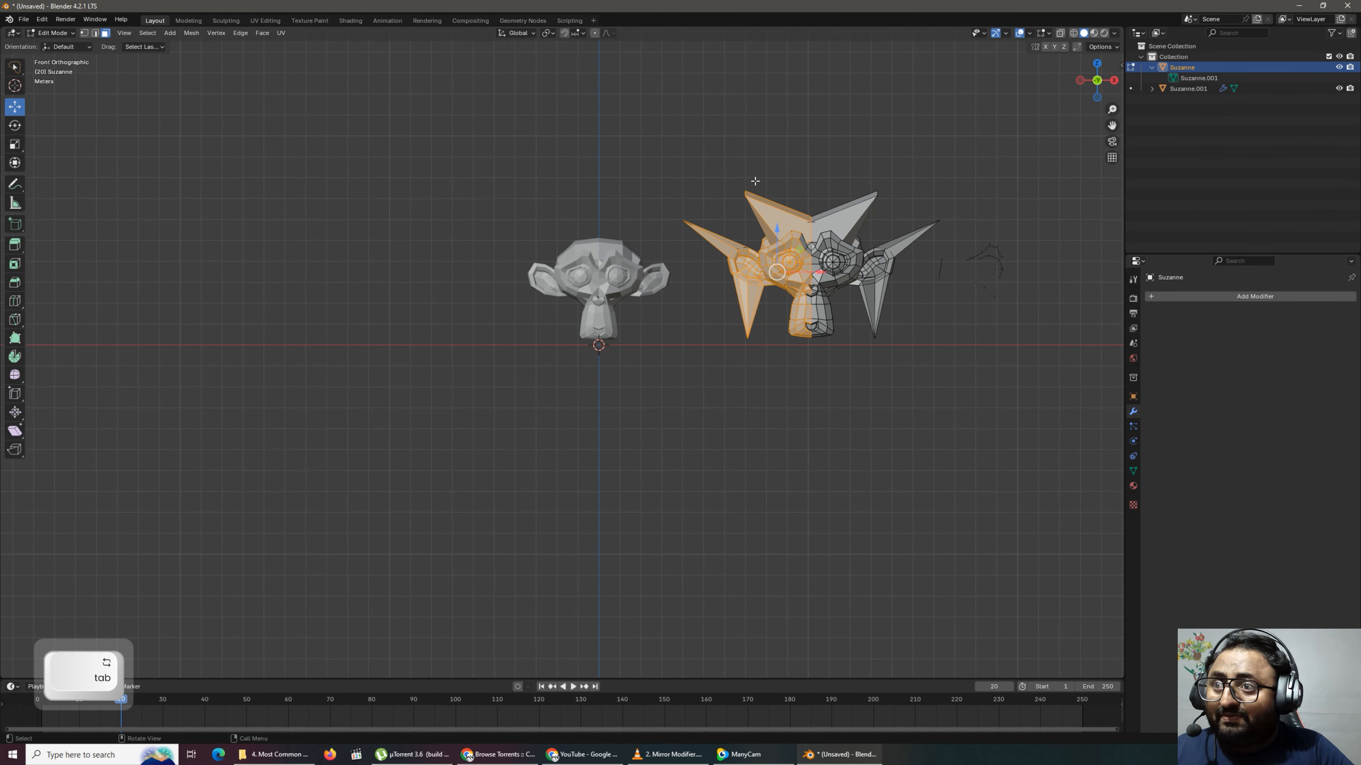
scroll(755, 181, "up", 2)
mouse_move(877, 67)
left_mouse_down()
mouse_move(916, 407)
mouse_move(730, 102)
mouse_move(739, 33)
left_mouse_up()
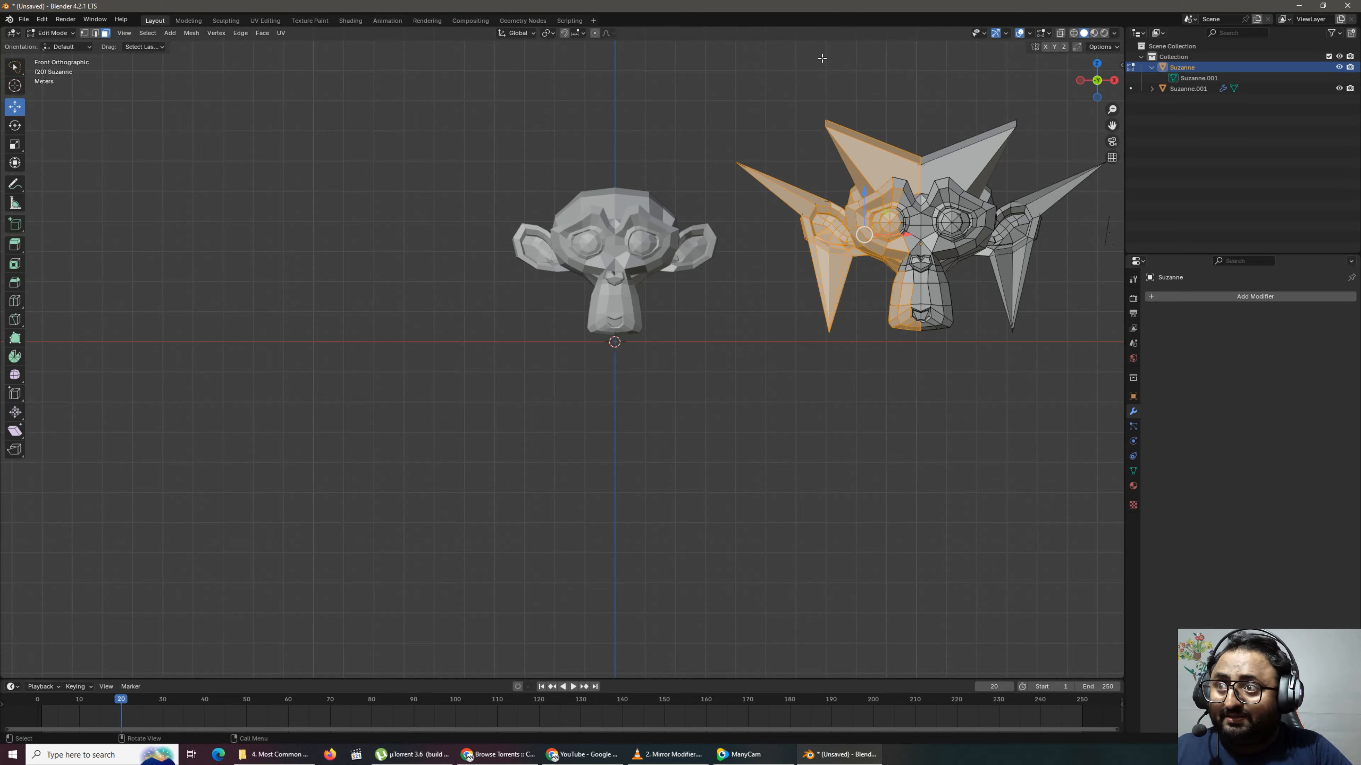
key("Tab")
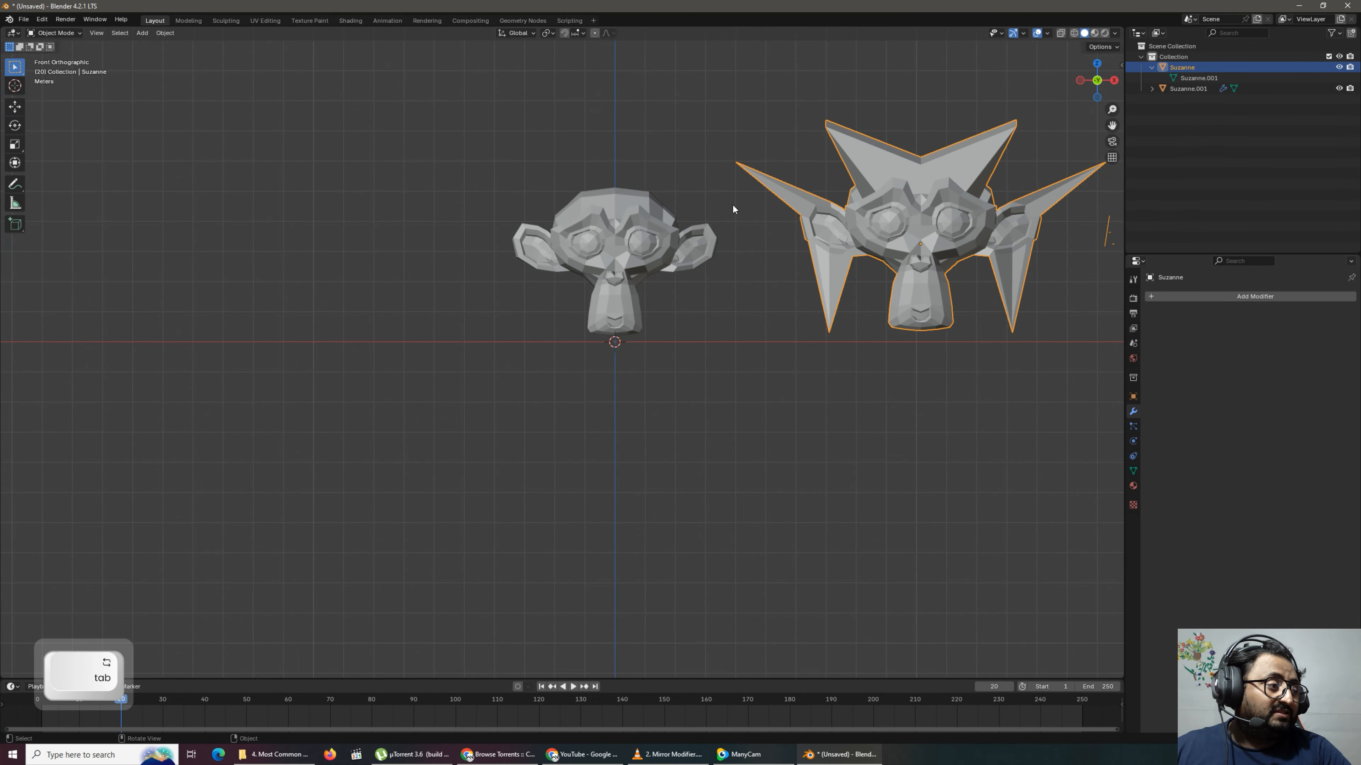
mouse_move(1207, 755)
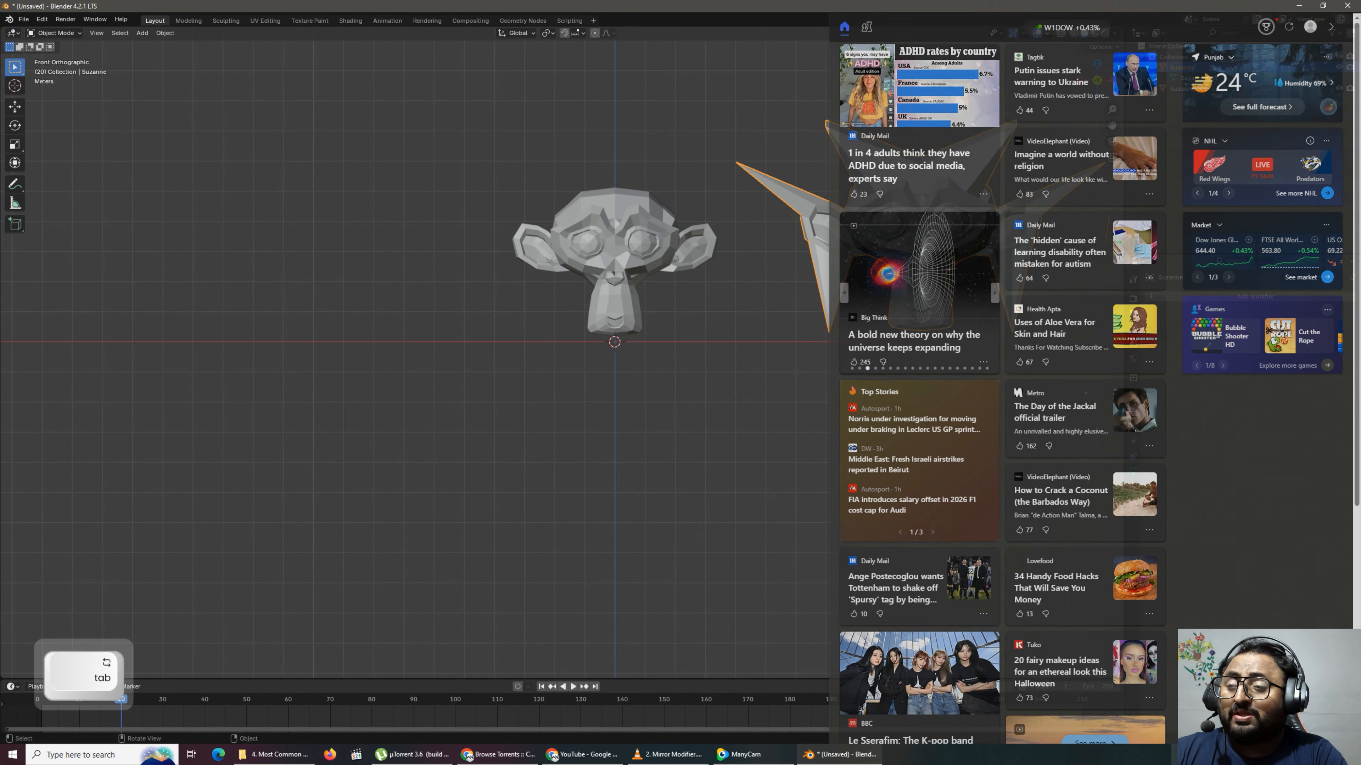